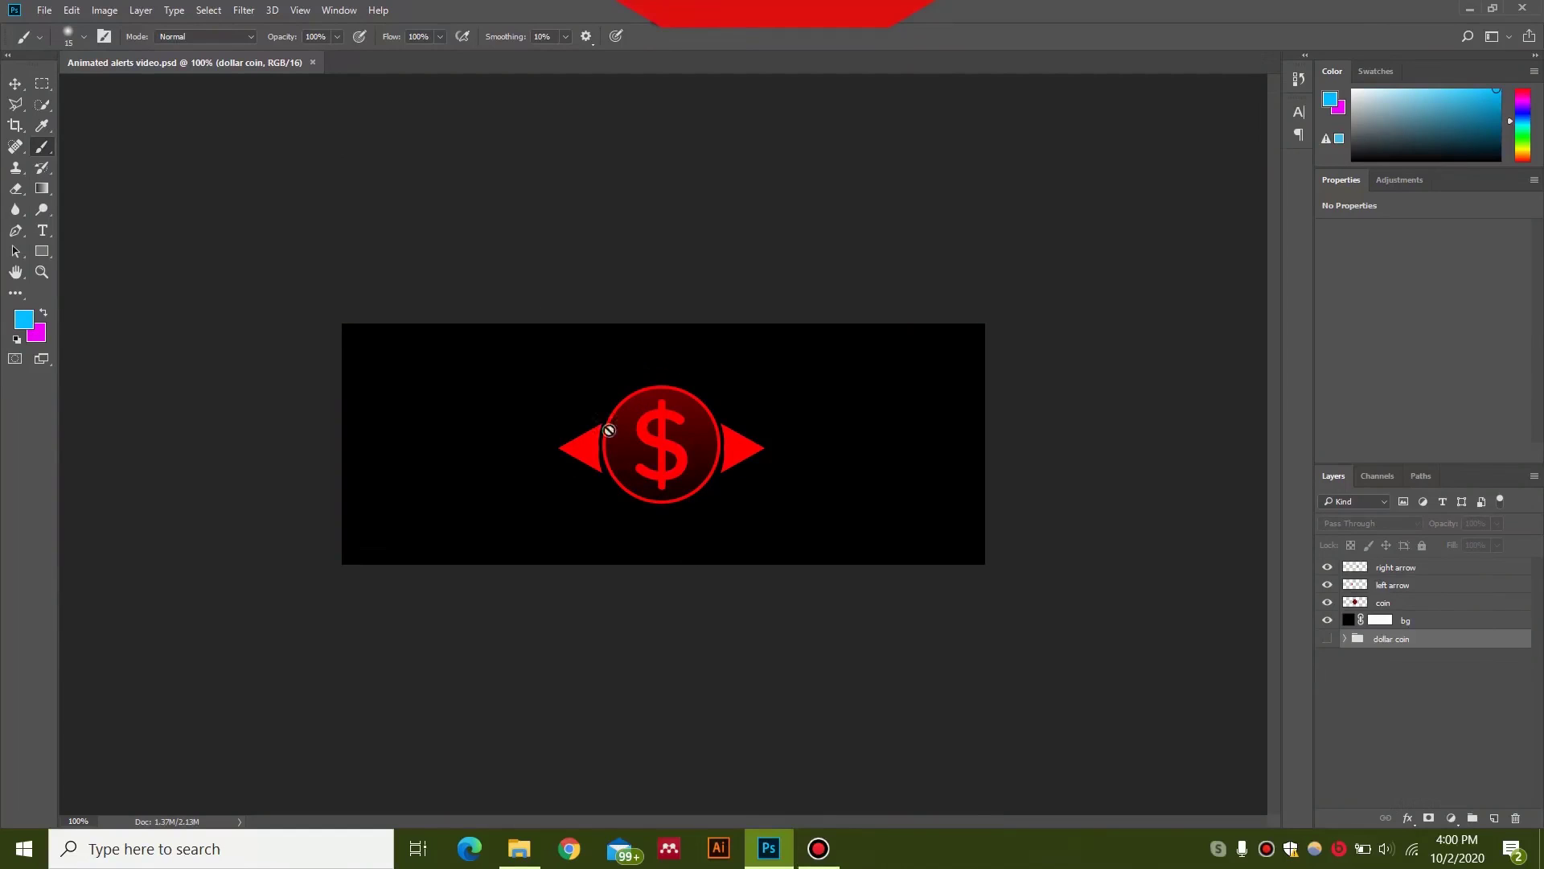
- Create a new document named alerts, 800 pixels wide and 300 pixels high
{"action": "left_click", "coordinate": [43, 12]}
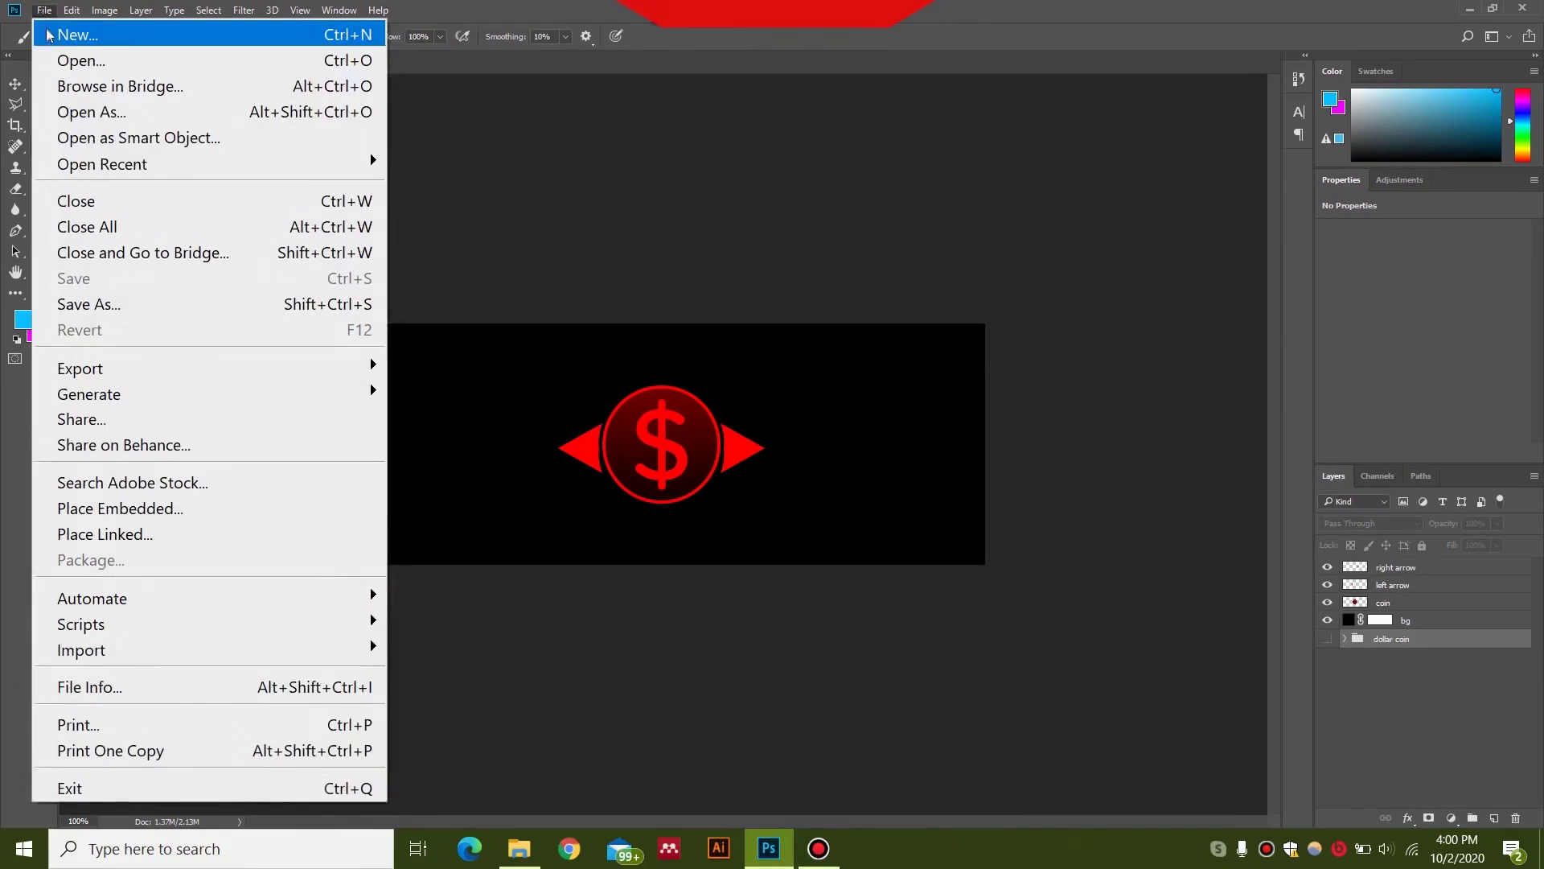
{"action": "left_click", "coordinate": [56, 30]}
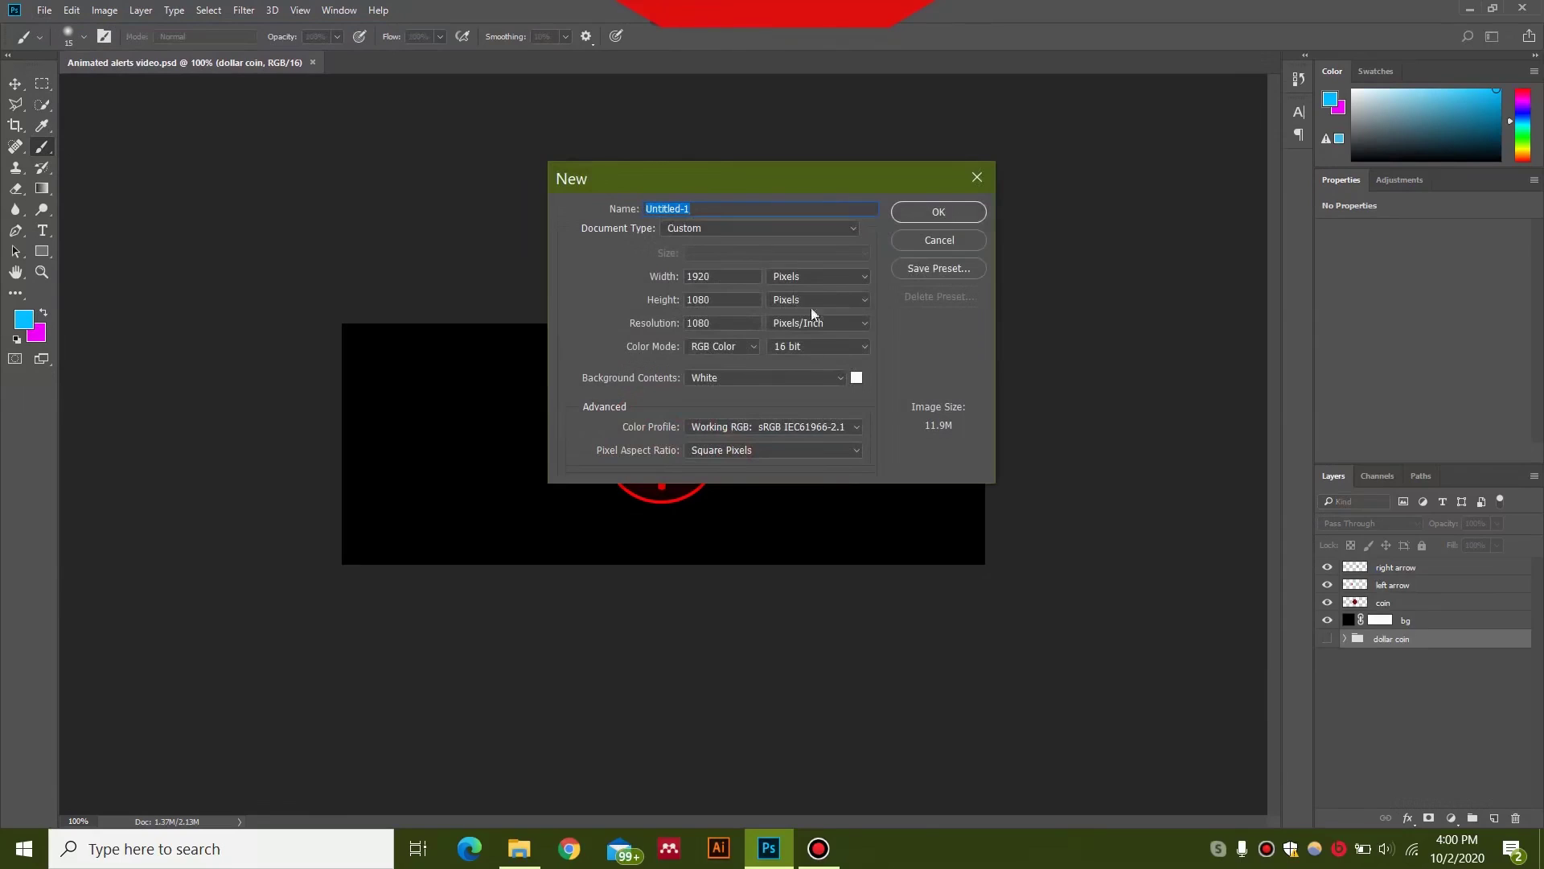
{"action": "double_click", "coordinate": [722, 278]}
{"action": "type", "text": "800"}
{"action": "type", "text": "300"}
{"action": "double_click", "coordinate": [684, 209]}
{"action": "type", "text": "alerts"}
{"action": "left_click", "coordinate": [965, 210]}
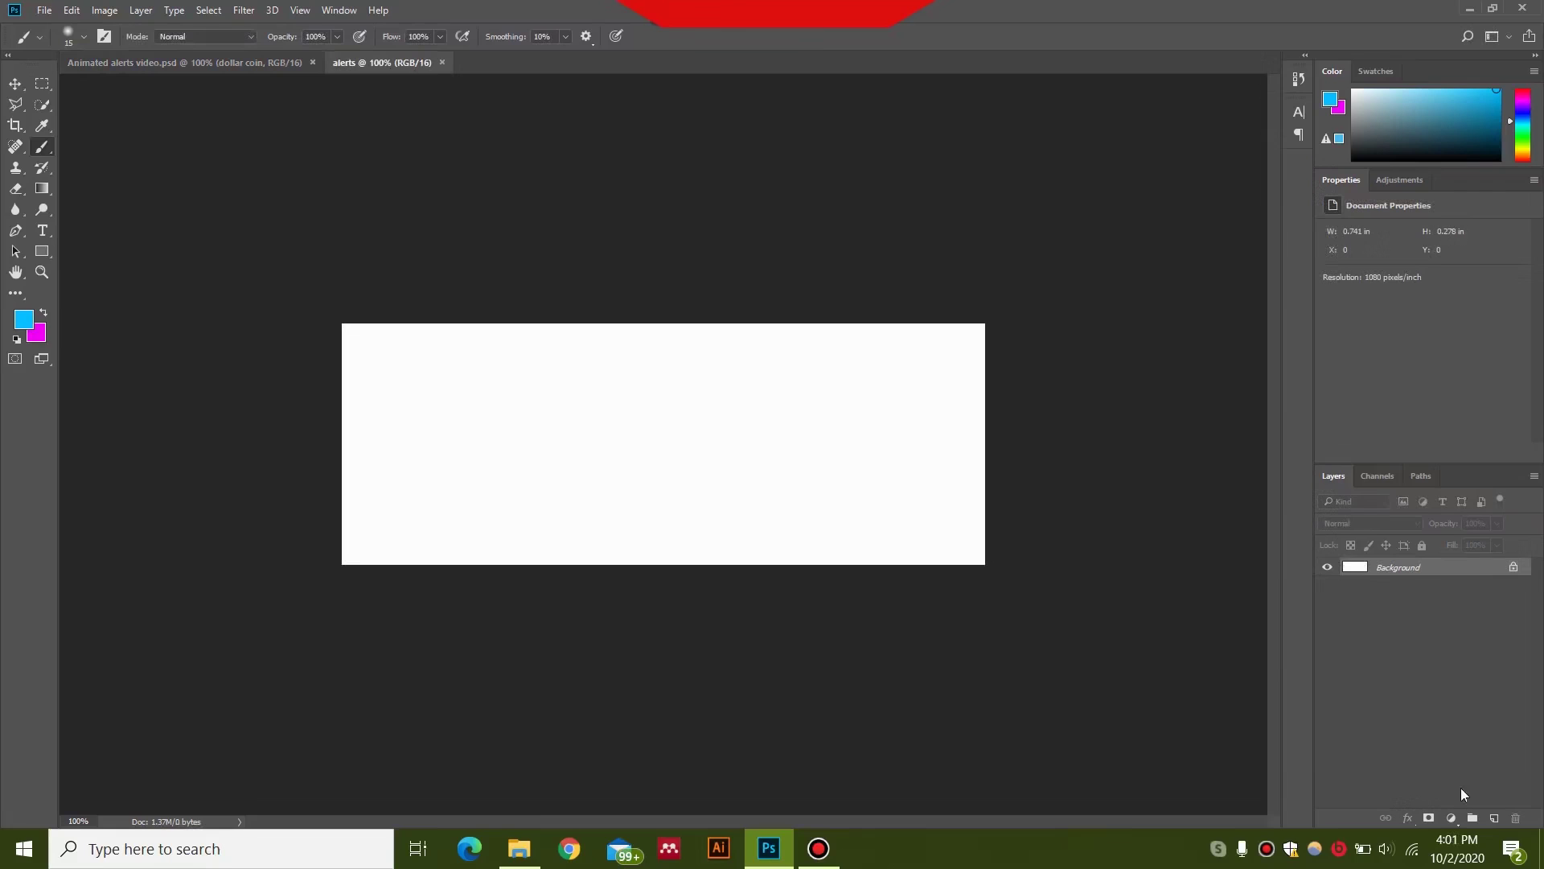
- Draw a blue circle about 199 px in diameter on a new layer and centre it on the canvas
{"action": "left_click", "coordinate": [1494, 818]}
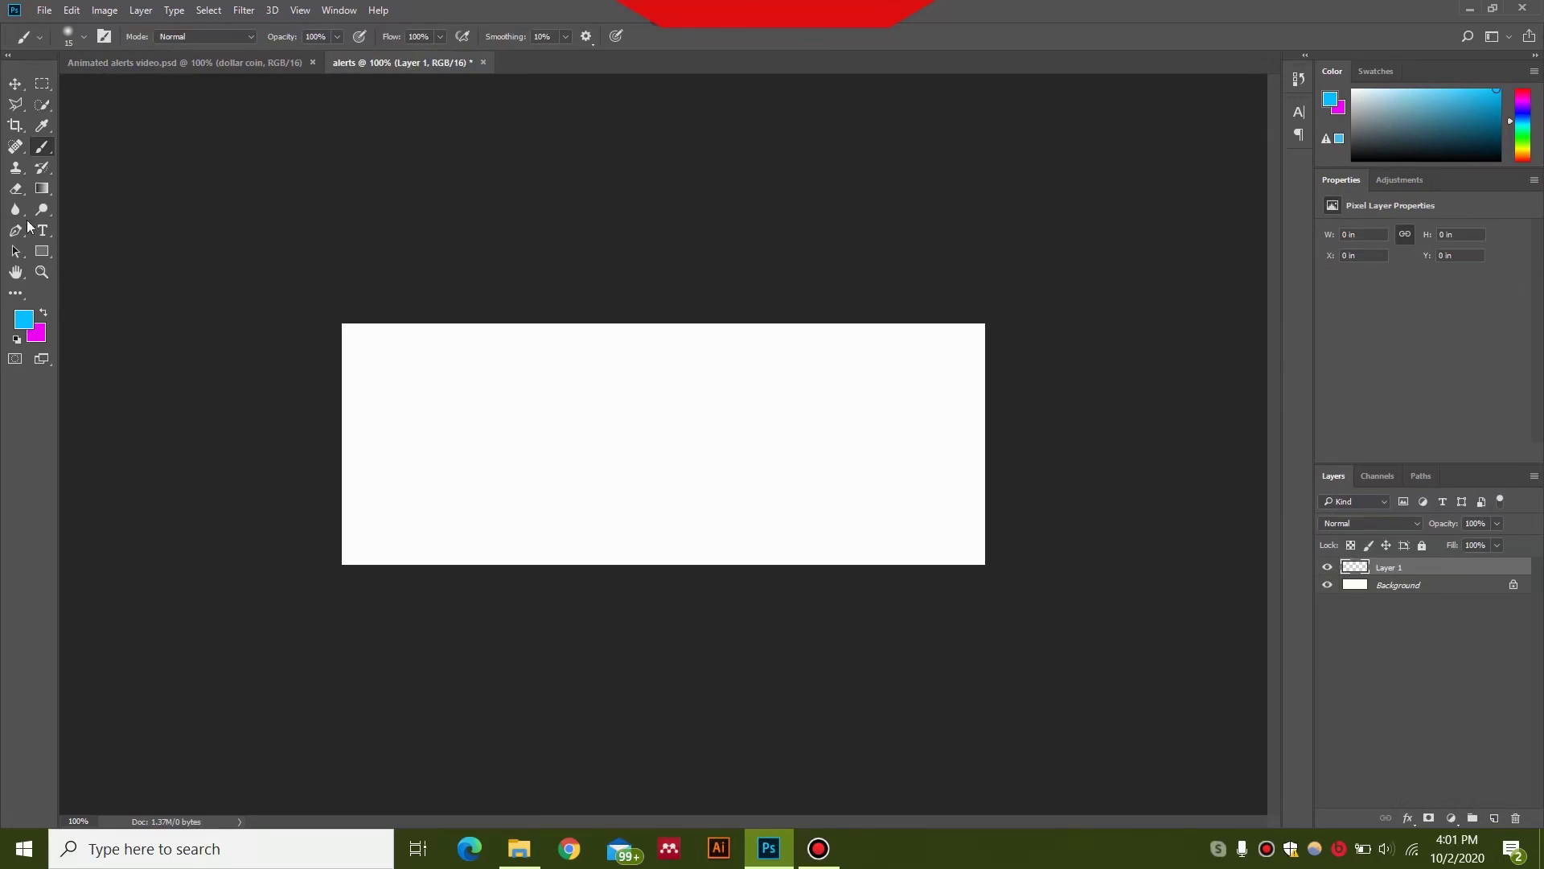
{"action": "left_click", "coordinate": [42, 251]}
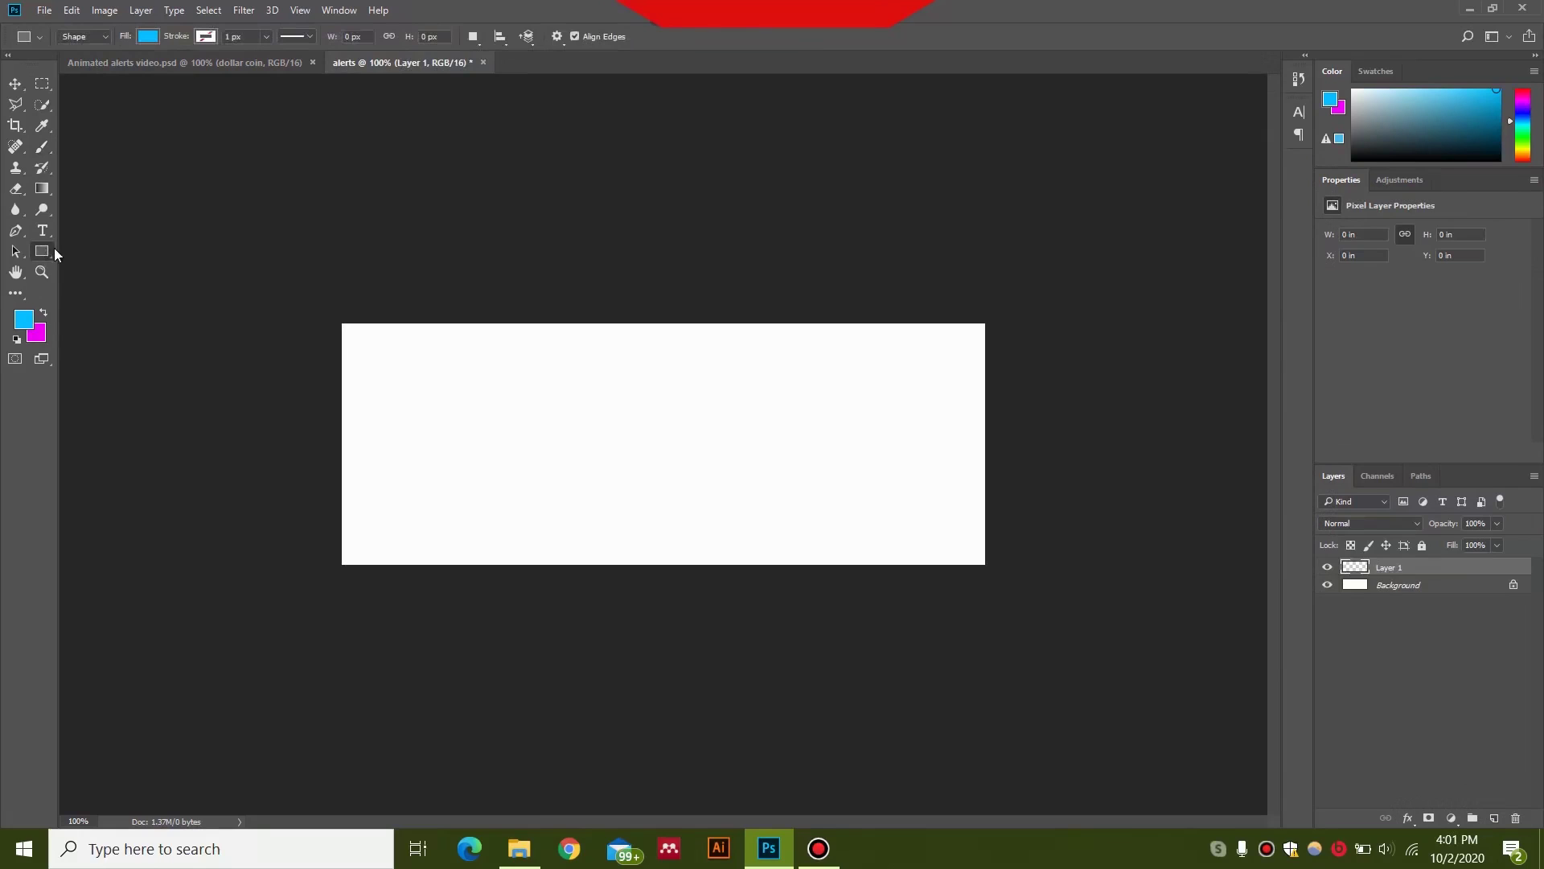
{"action": "right_click", "coordinate": [46, 253]}
{"action": "left_click", "coordinate": [146, 288]}
{"action": "left_click_drag", "start_coordinate": [625, 378], "coordinate": [825, 528]}
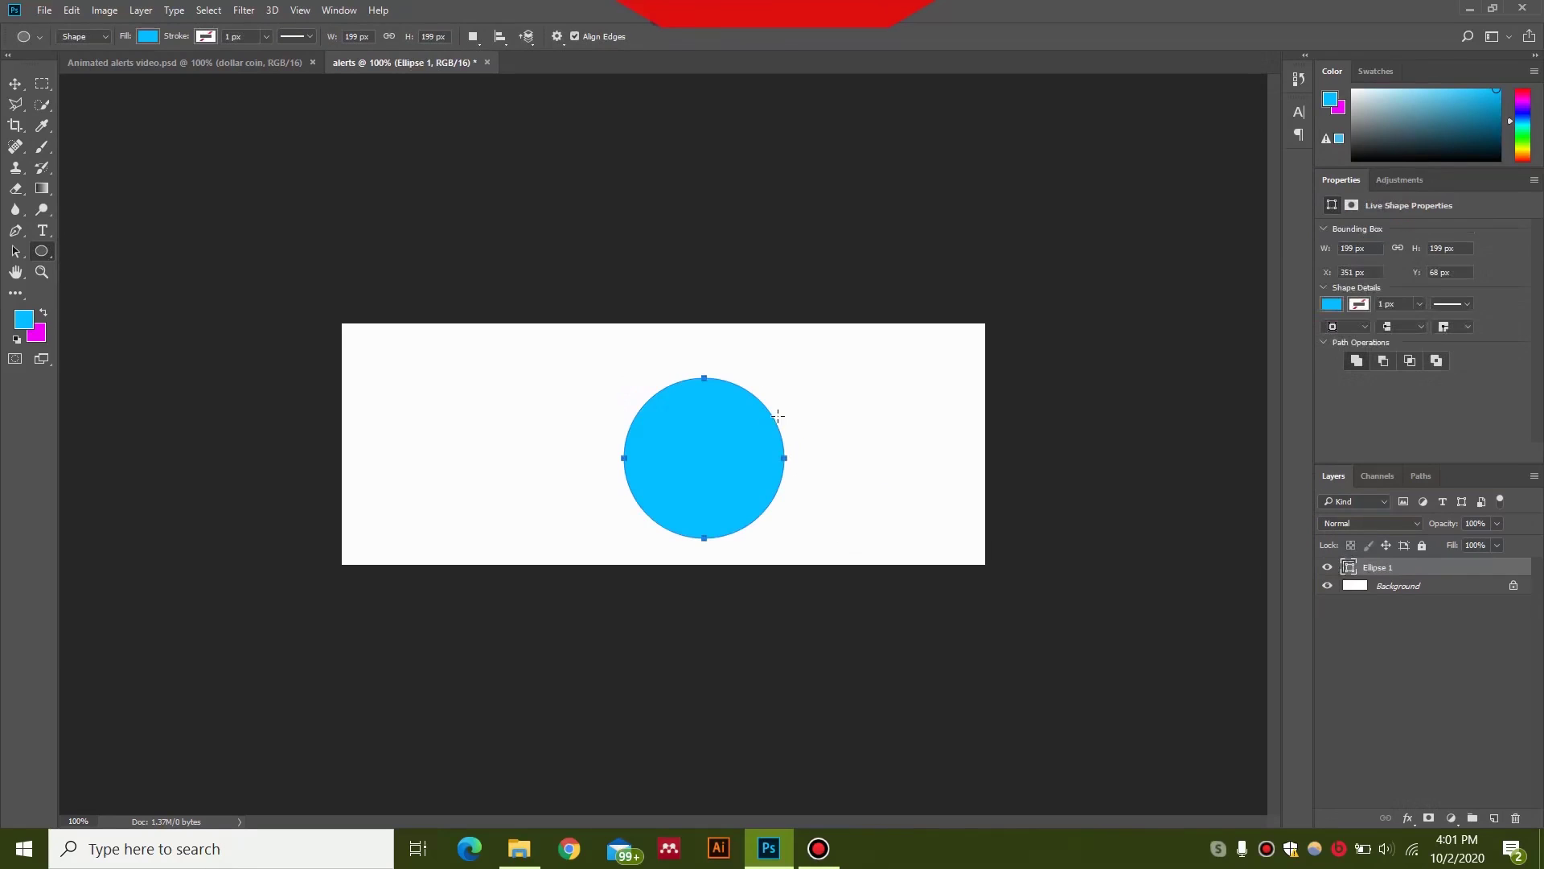
{"action": "key", "text": "v"}
{"action": "left_click_drag", "start_coordinate": [705, 454], "coordinate": [665, 440]}
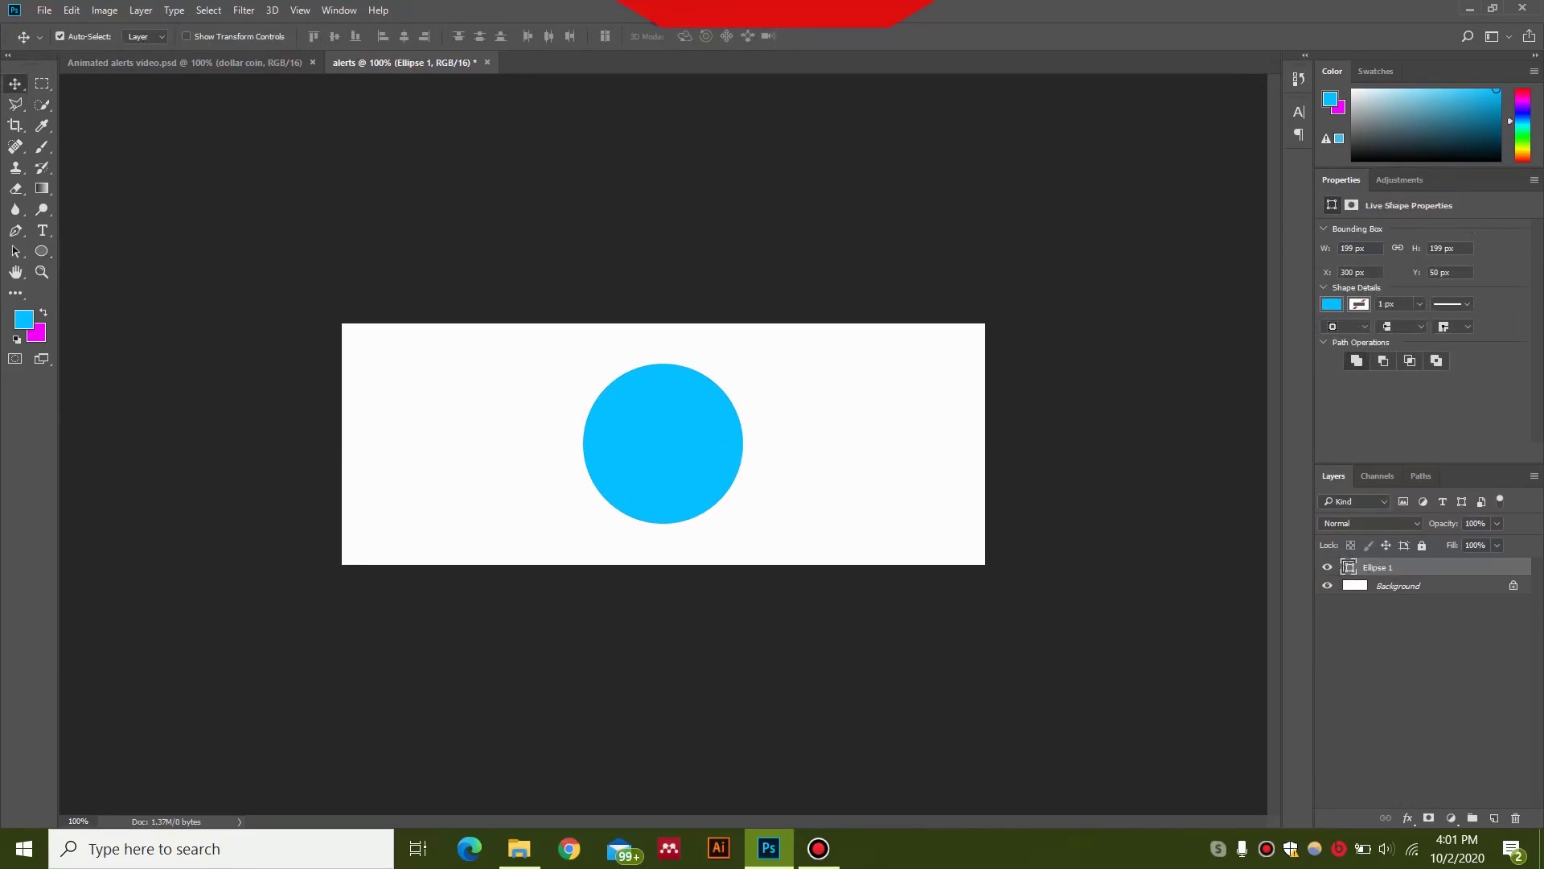
- Make the foreground colour white and give the circle a solid white stroke 5 px wide
{"action": "left_click", "coordinate": [1357, 304]}
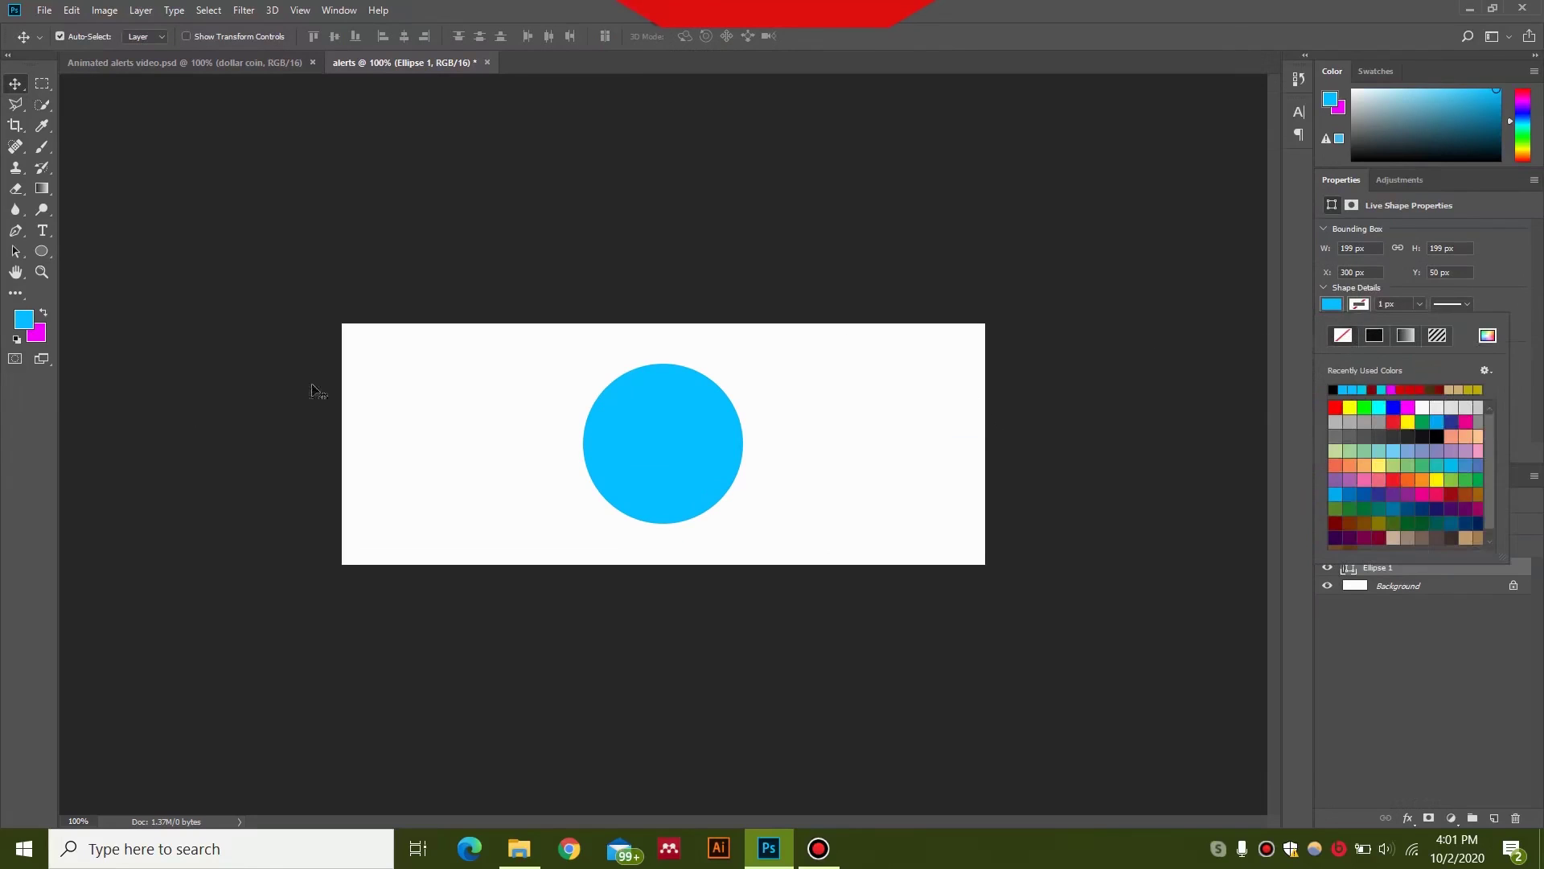
{"action": "left_click", "coordinate": [44, 313]}
{"action": "left_click", "coordinate": [44, 313]}
{"action": "left_click", "coordinate": [24, 319]}
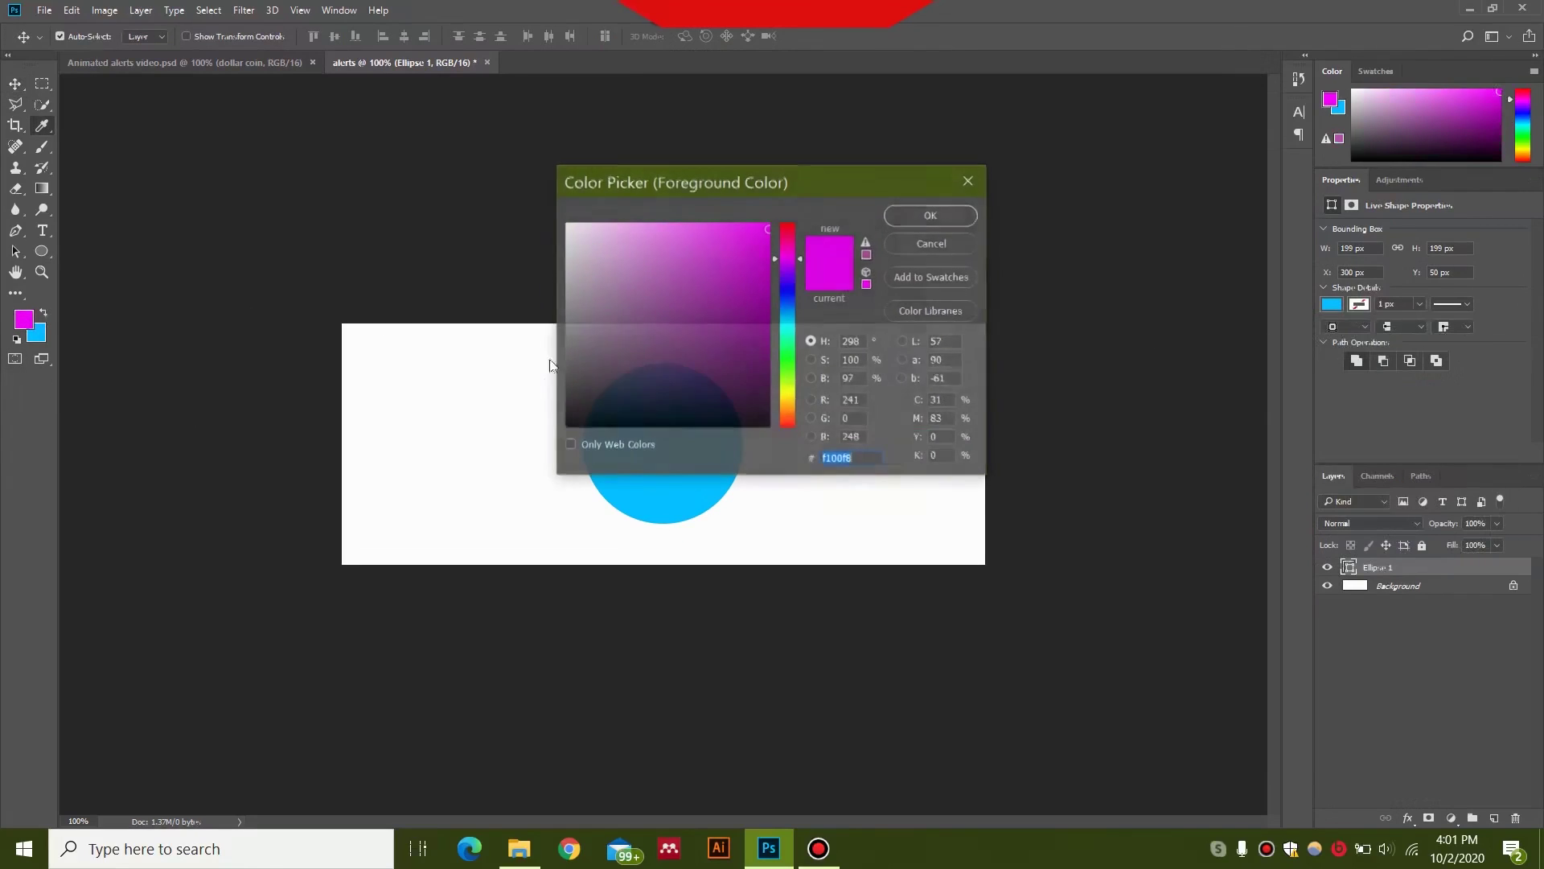
{"action": "left_click", "coordinate": [931, 215]}
{"action": "key", "text": "v"}
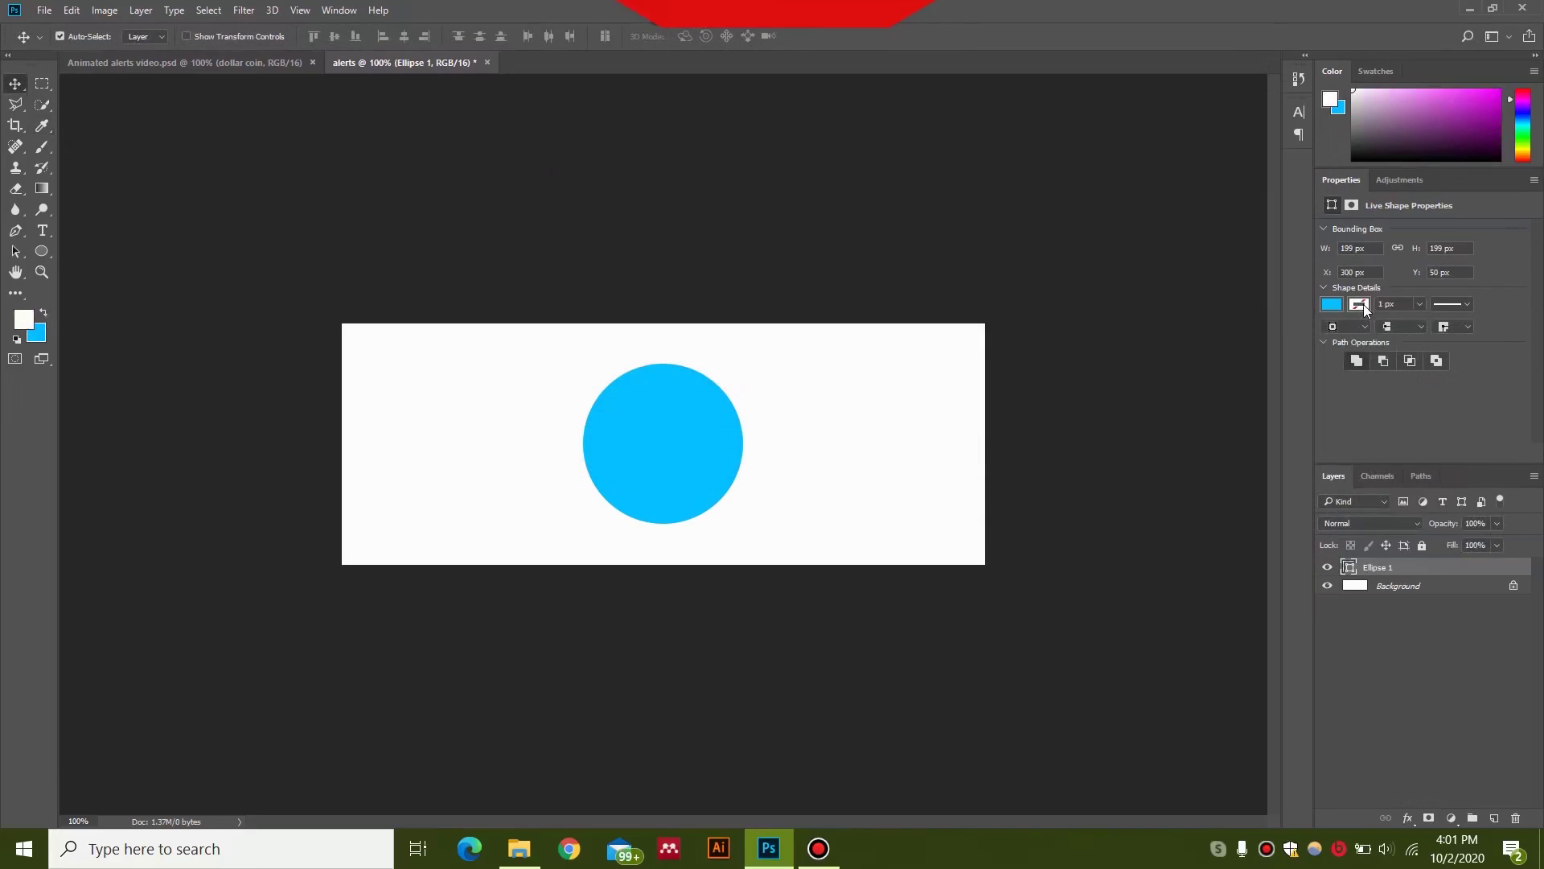
{"action": "left_click", "coordinate": [1367, 307]}
{"action": "left_click", "coordinate": [1374, 332]}
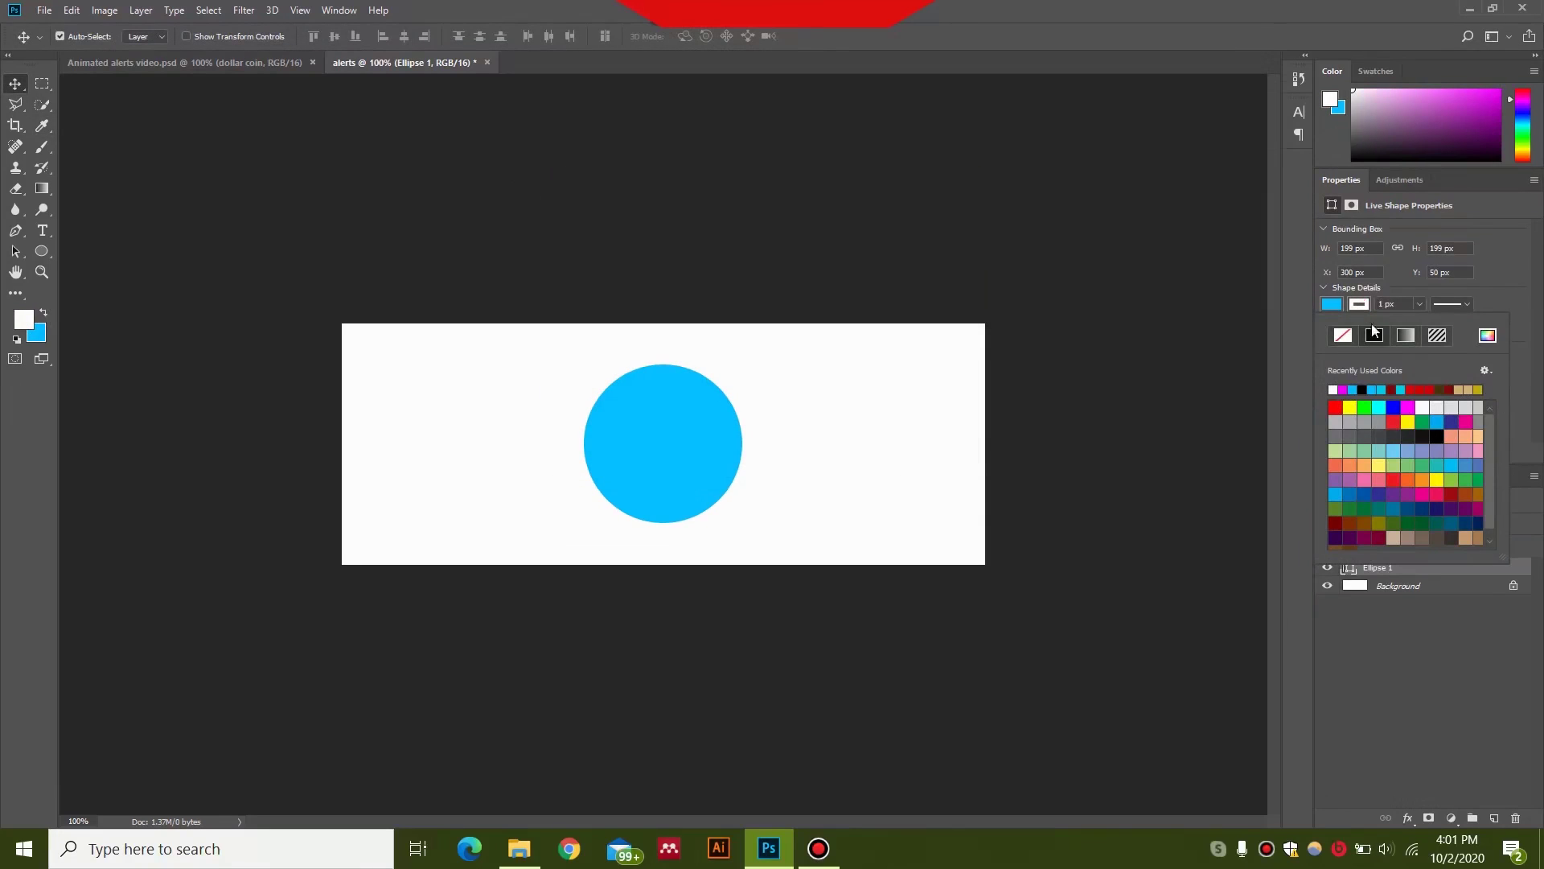
{"action": "left_click", "coordinate": [1401, 304]}
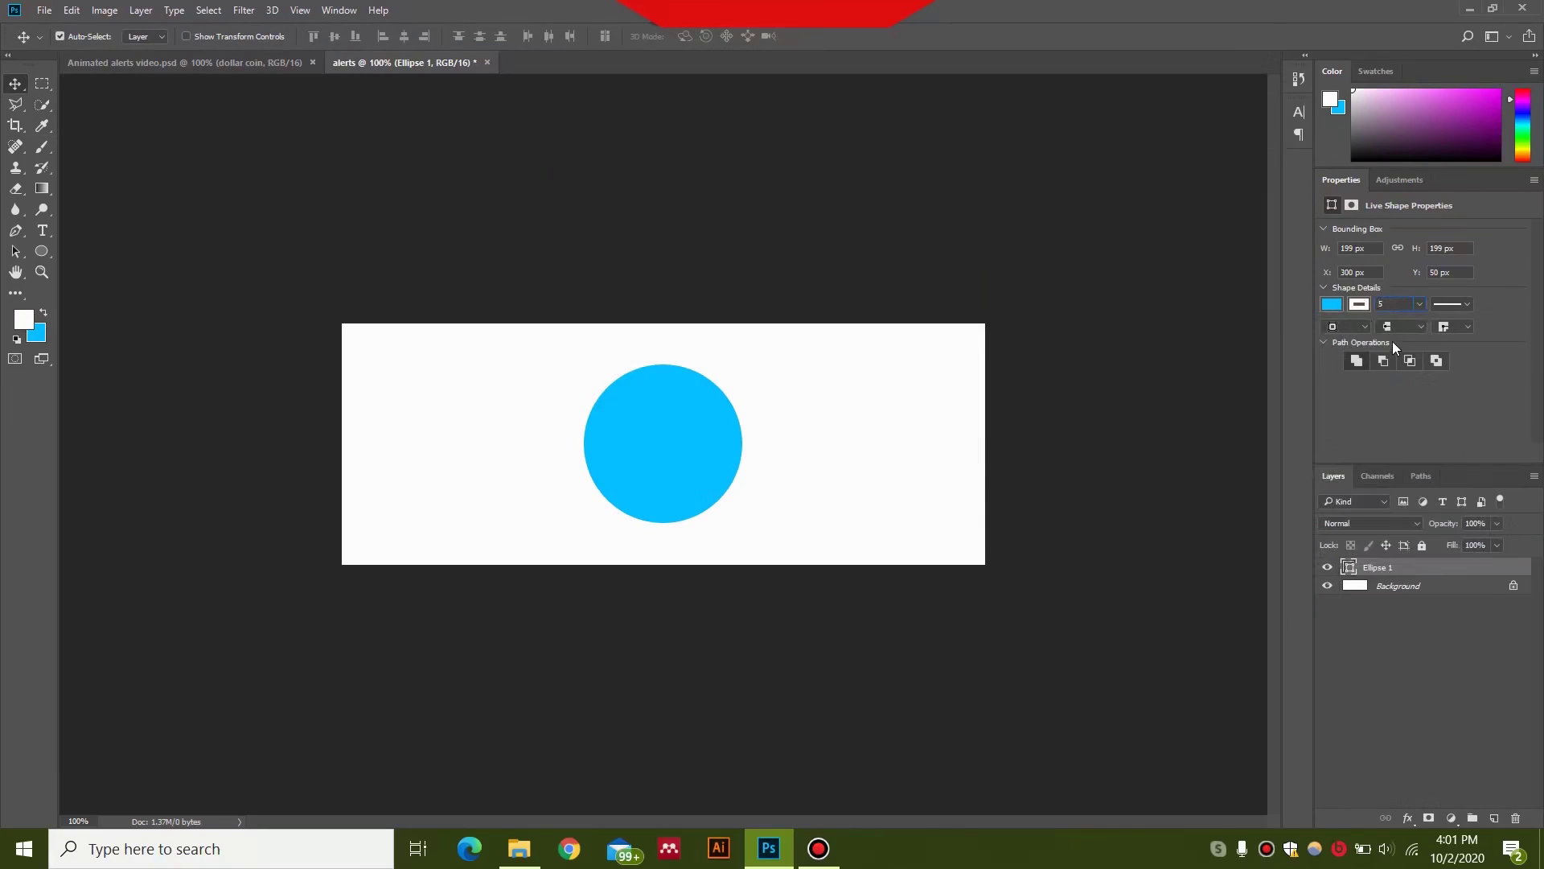
{"action": "key", "text": "Return"}
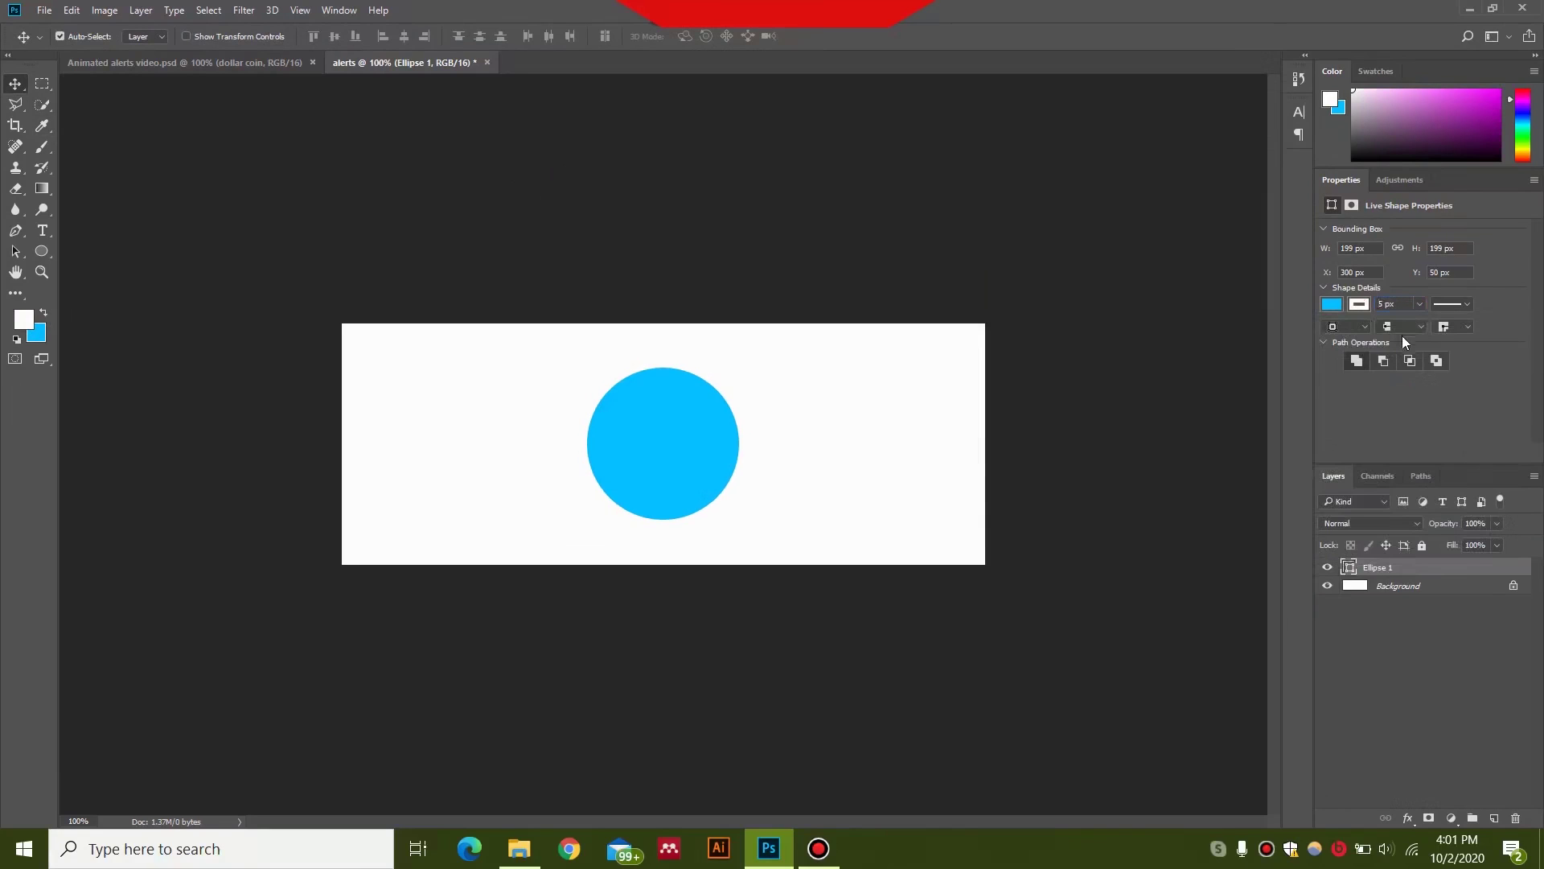
- Add a black Solid Color fill layer between the Background and the circle
{"action": "left_click", "coordinate": [1394, 588]}
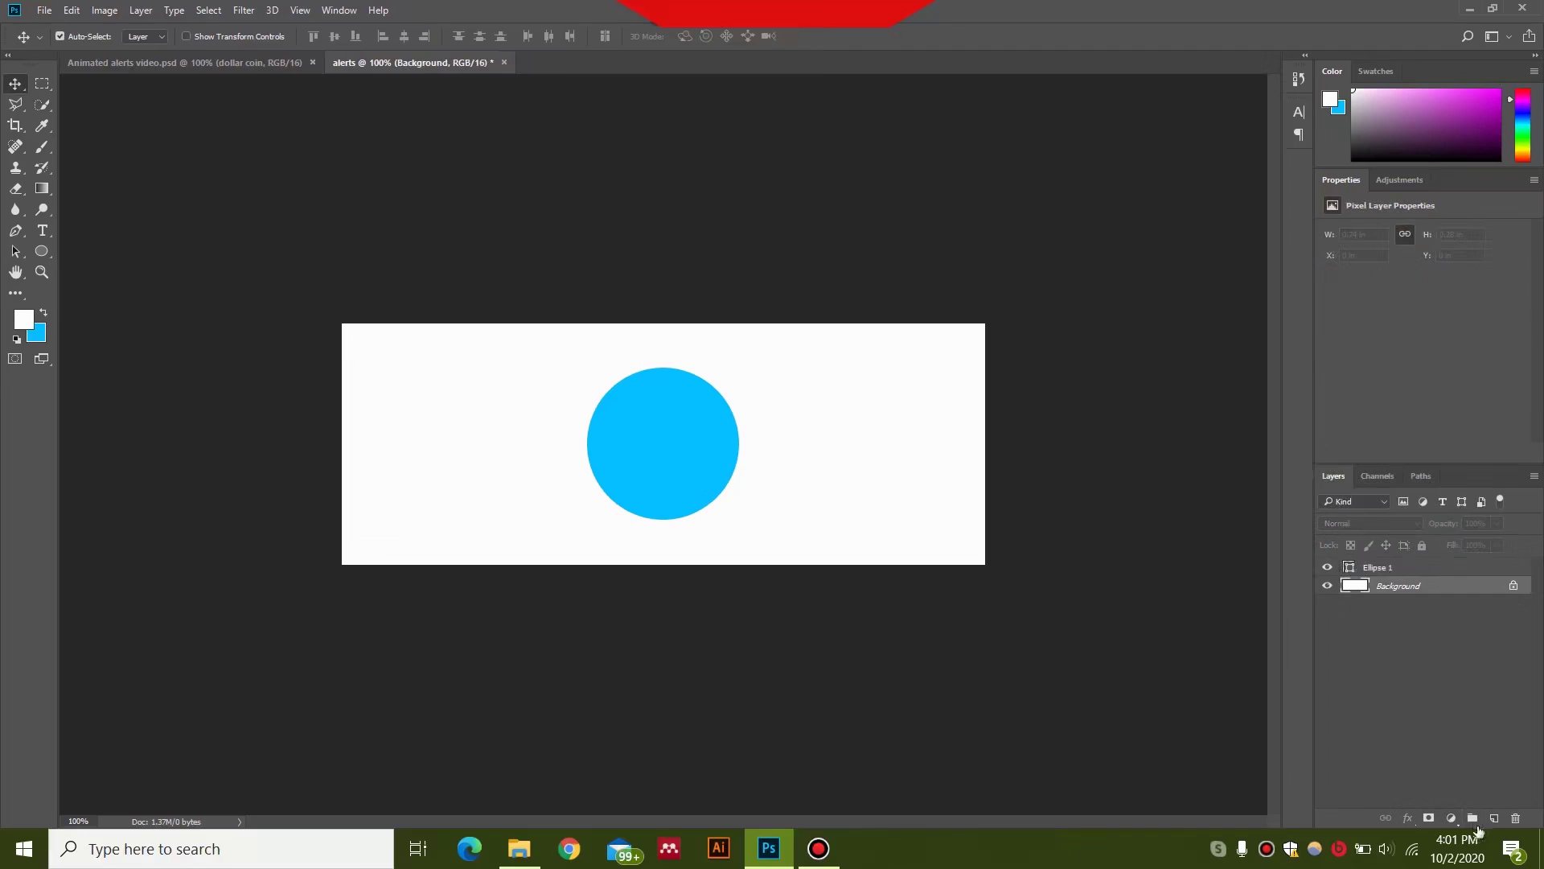
{"action": "left_click", "coordinate": [1452, 817]}
{"action": "left_click", "coordinate": [1465, 360]}
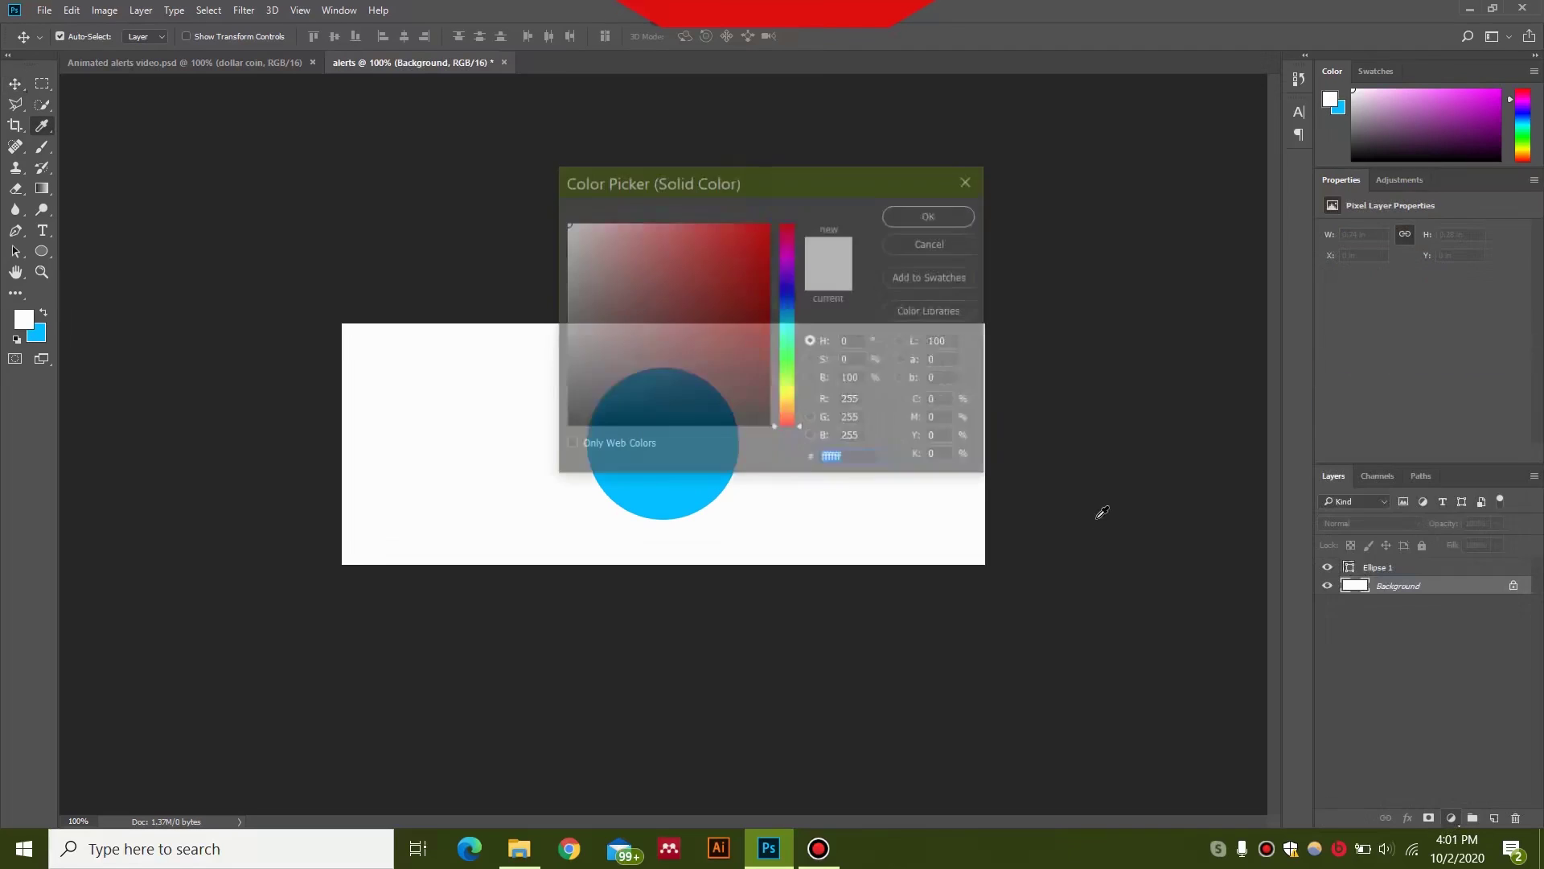
{"action": "left_click_drag", "start_coordinate": [704, 393], "coordinate": [555, 439]}
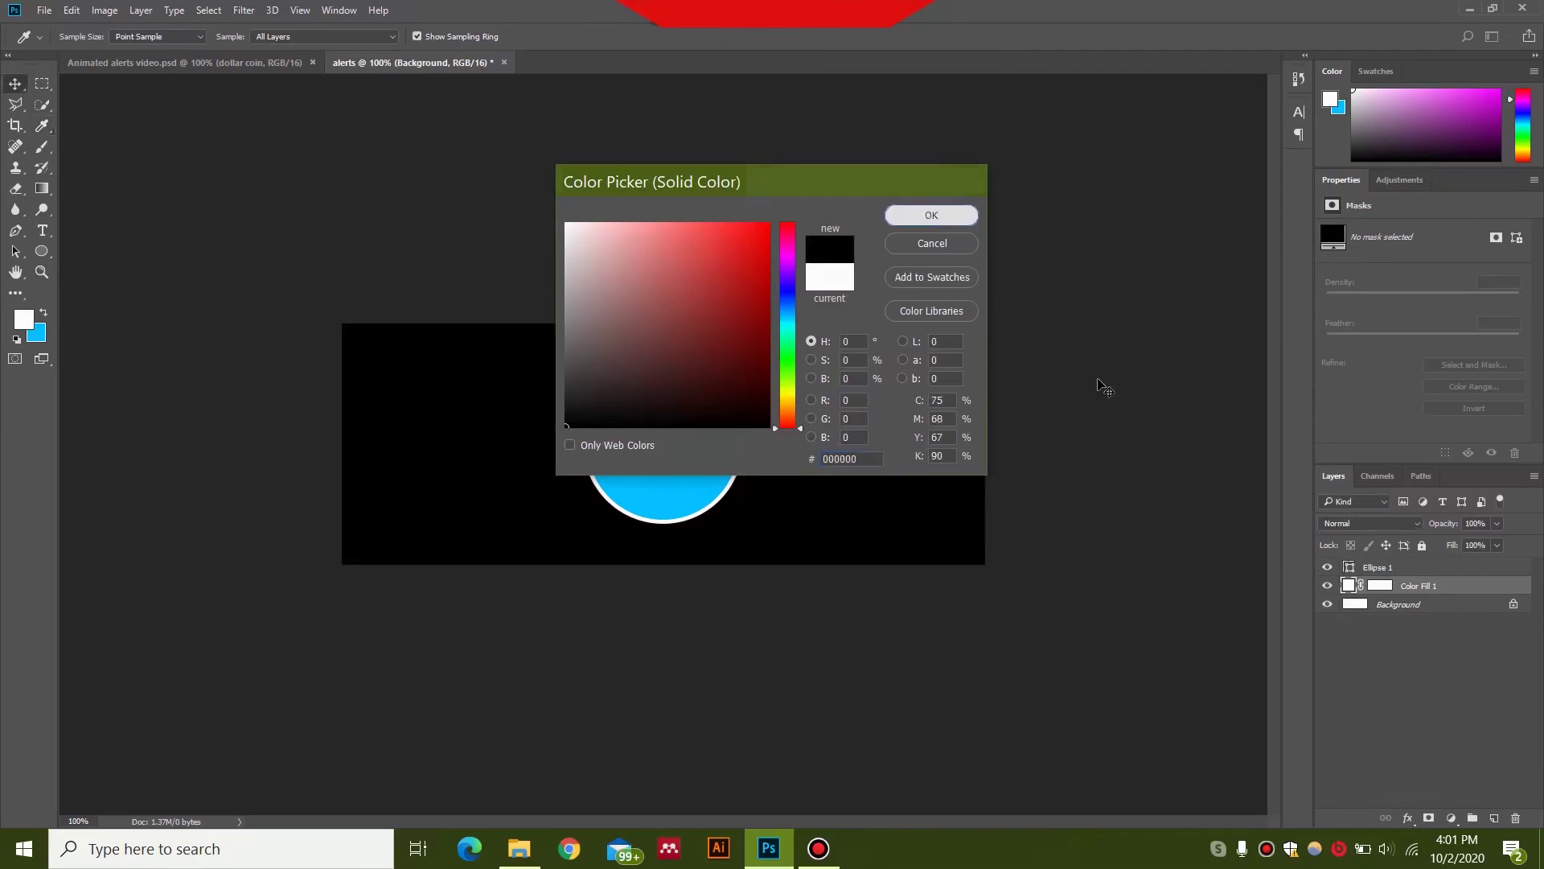
{"action": "key", "text": "Return"}
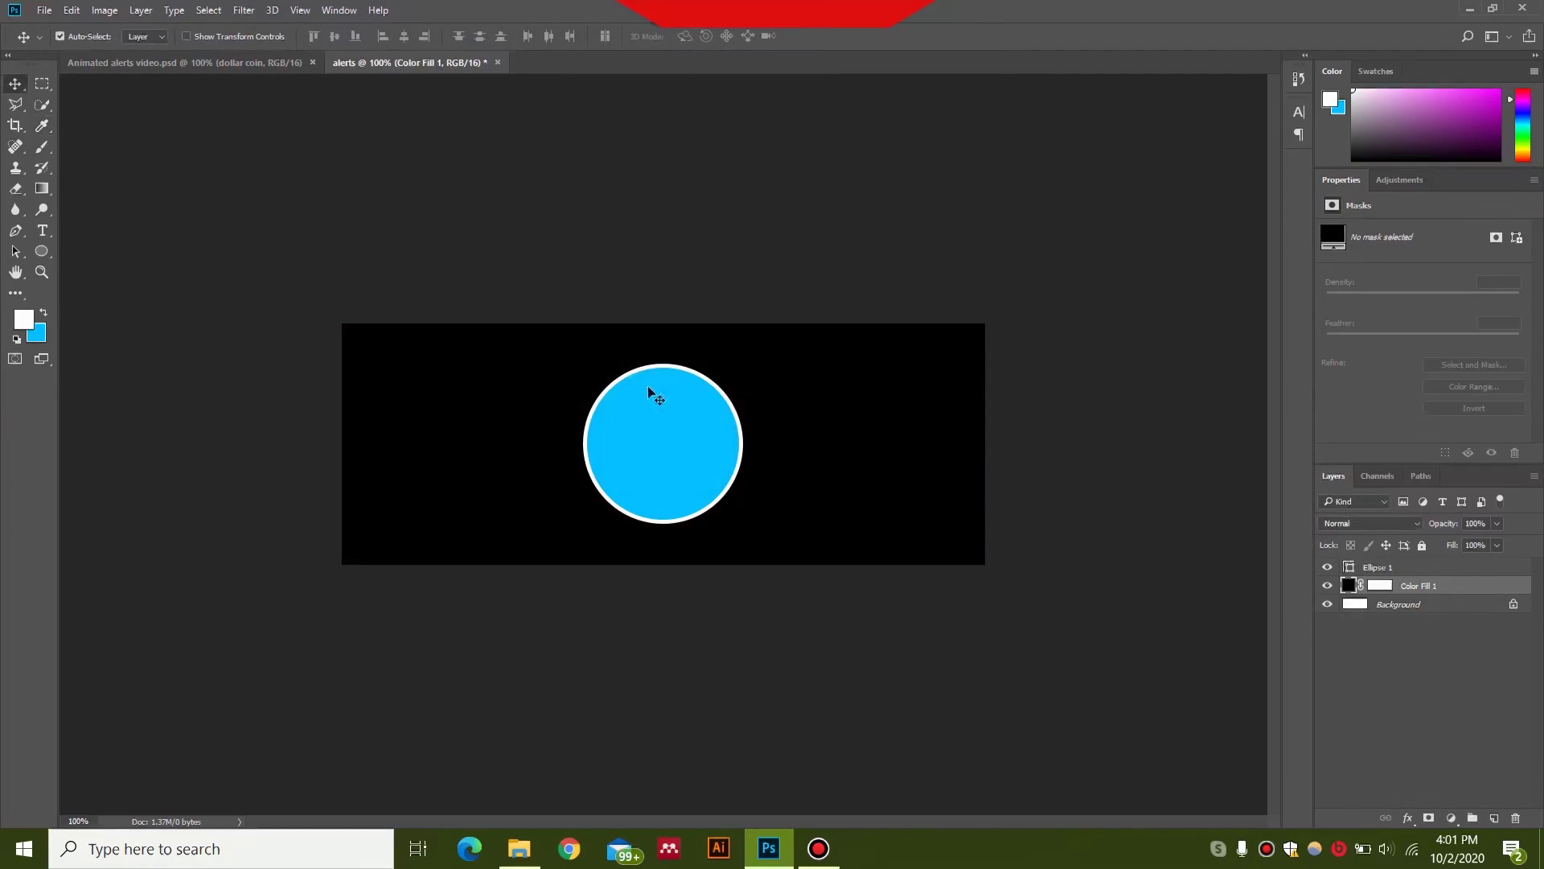
- Apply a Gradient Overlay to the circle and change the gradient's magenta colour stop to black
{"action": "left_click", "coordinate": [1400, 570]}
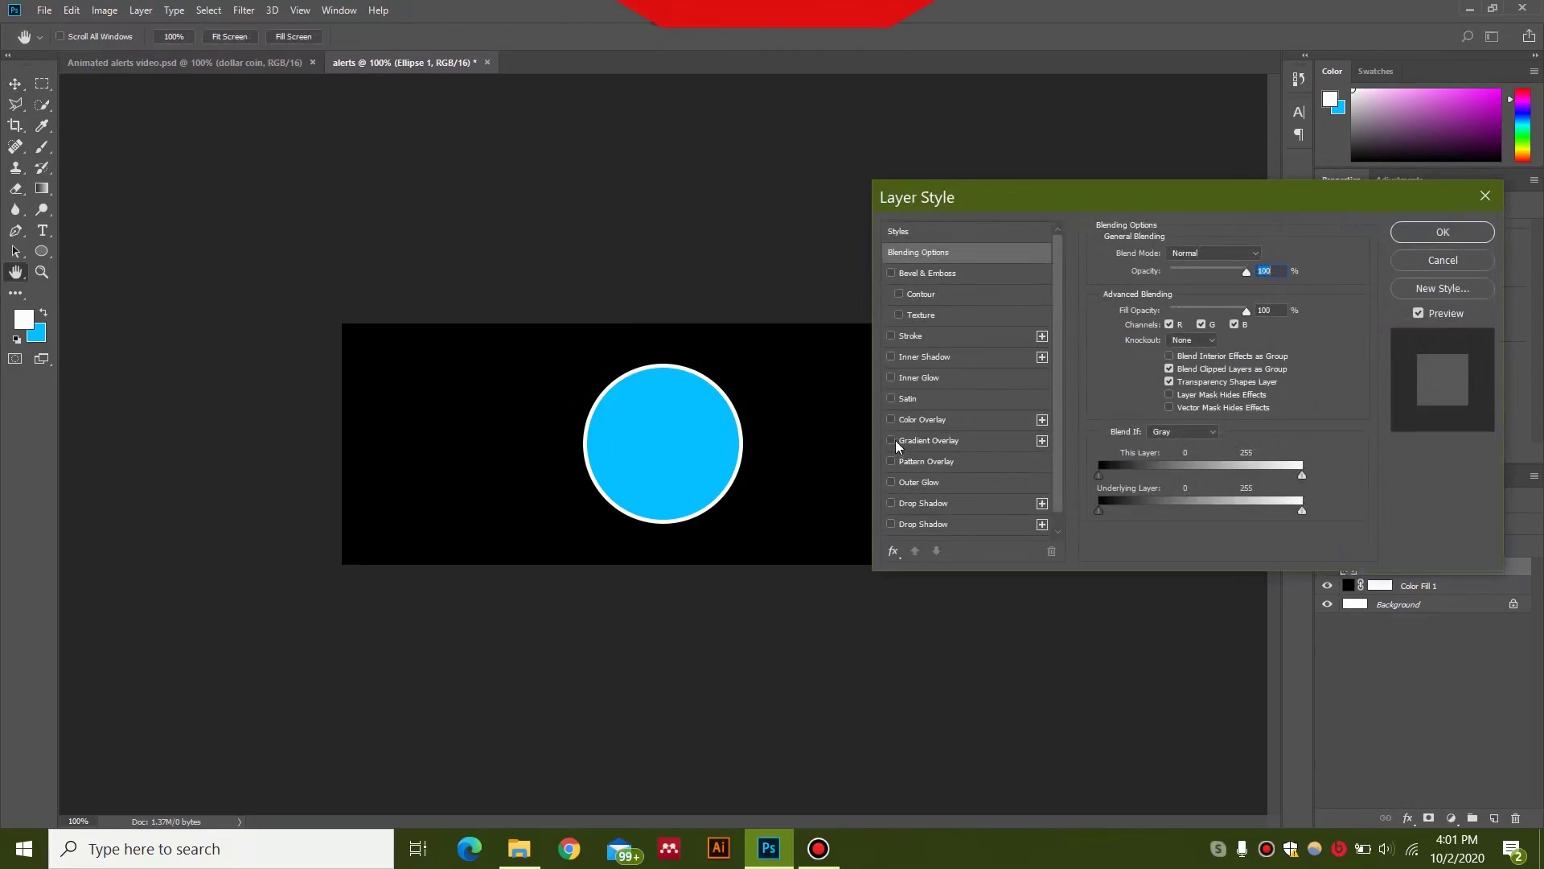
{"action": "left_click", "coordinate": [895, 441]}
{"action": "left_click", "coordinate": [1195, 292]}
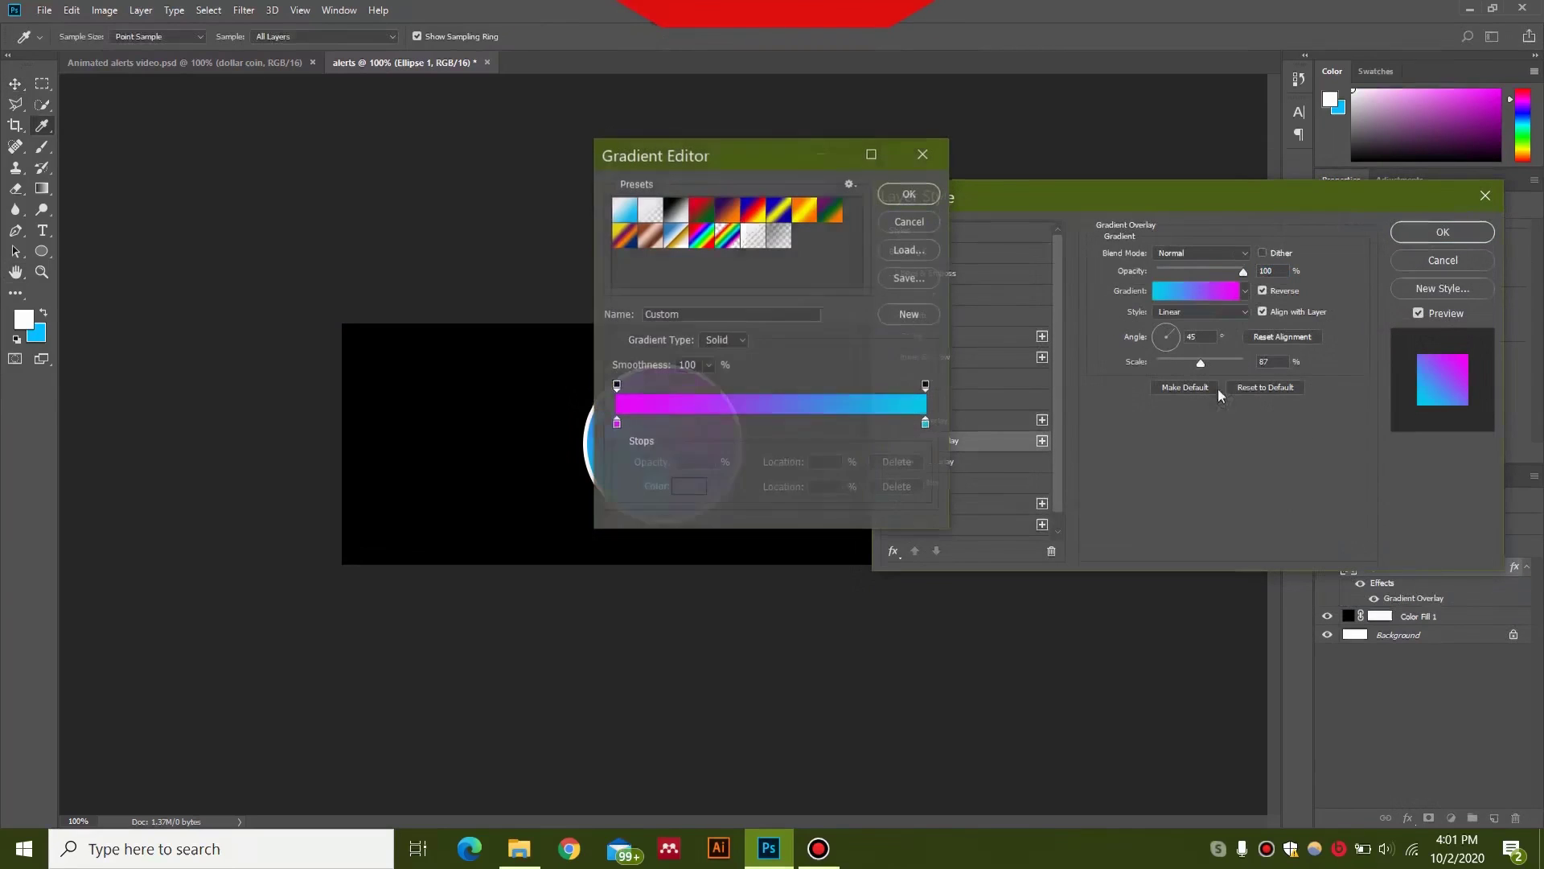
{"action": "left_click", "coordinate": [617, 424]}
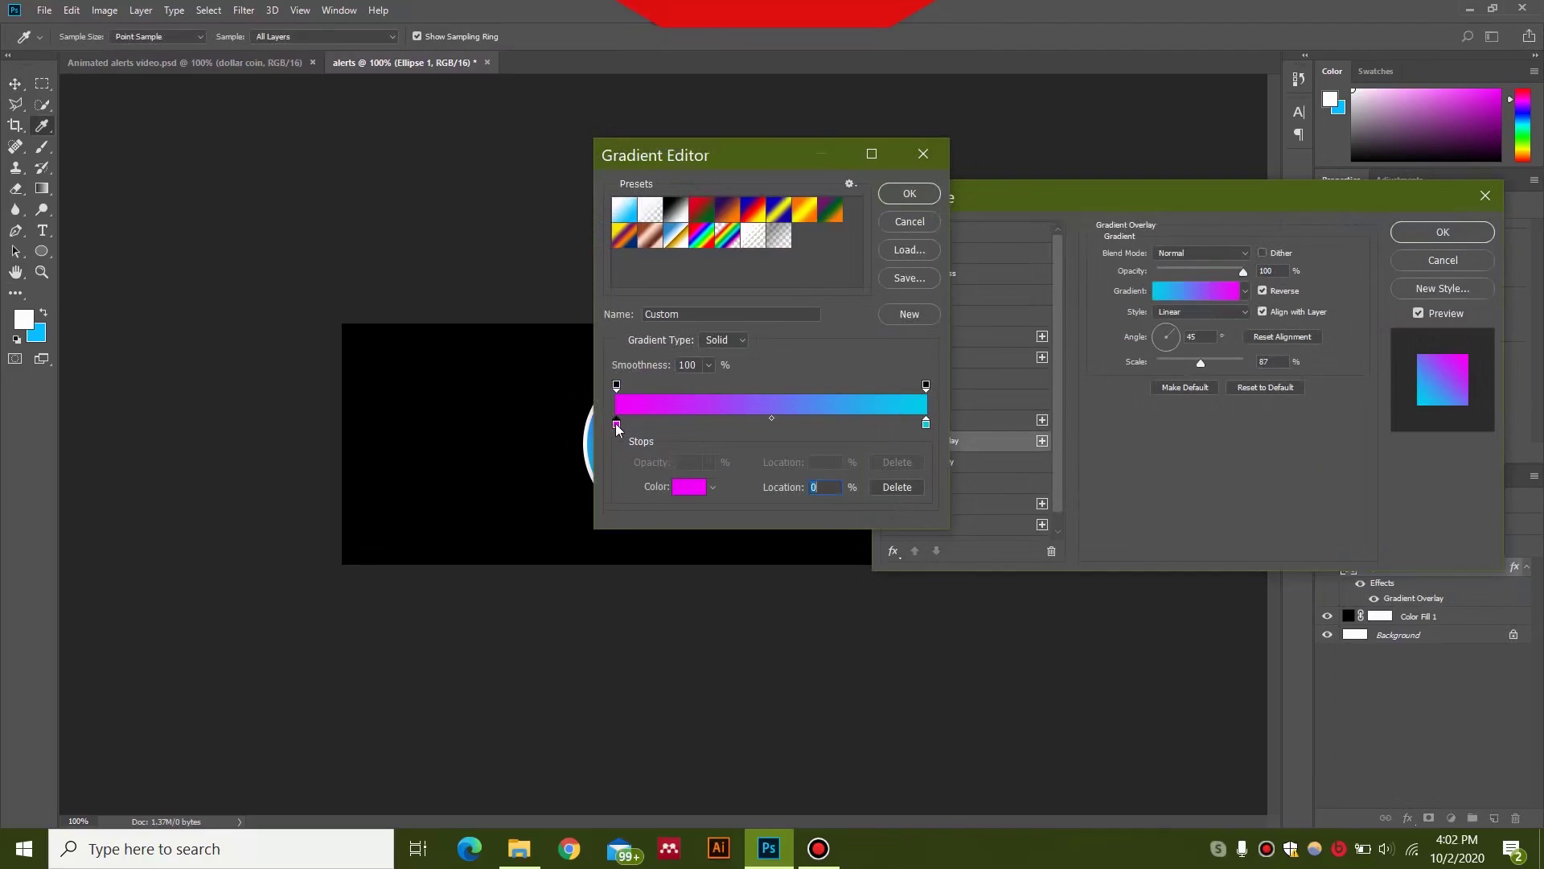
{"action": "double_click", "coordinate": [616, 424]}
{"action": "left_click_drag", "start_coordinate": [648, 421], "coordinate": [535, 438]}
{"action": "left_click", "coordinate": [917, 217]}
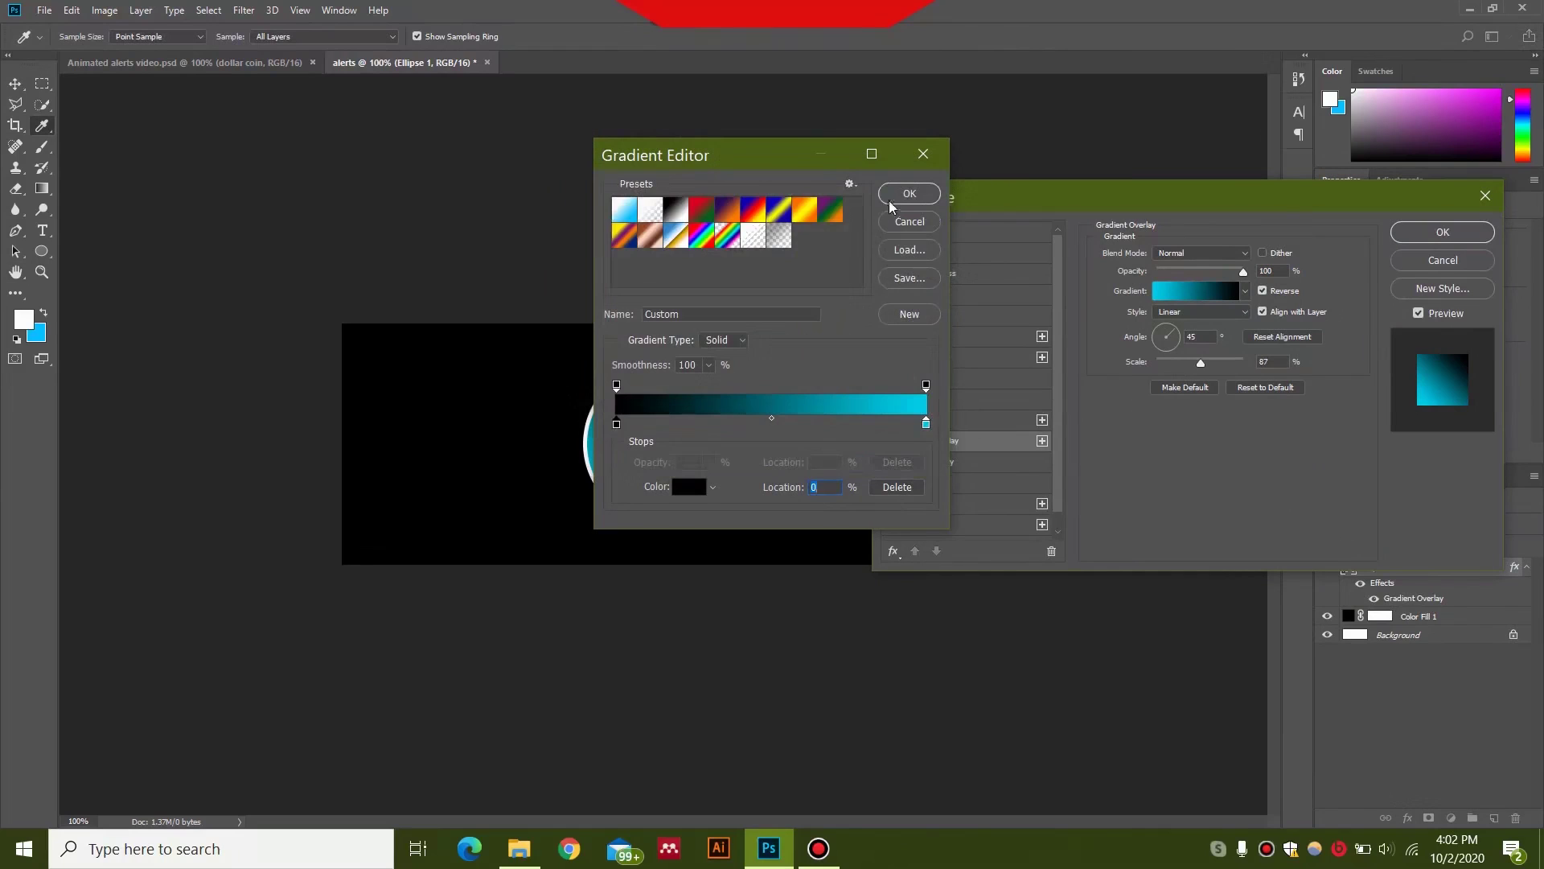
- Change the gradient's cyan colour stop to dark red and accept the edited gradient
{"action": "double_click", "coordinate": [926, 424]}
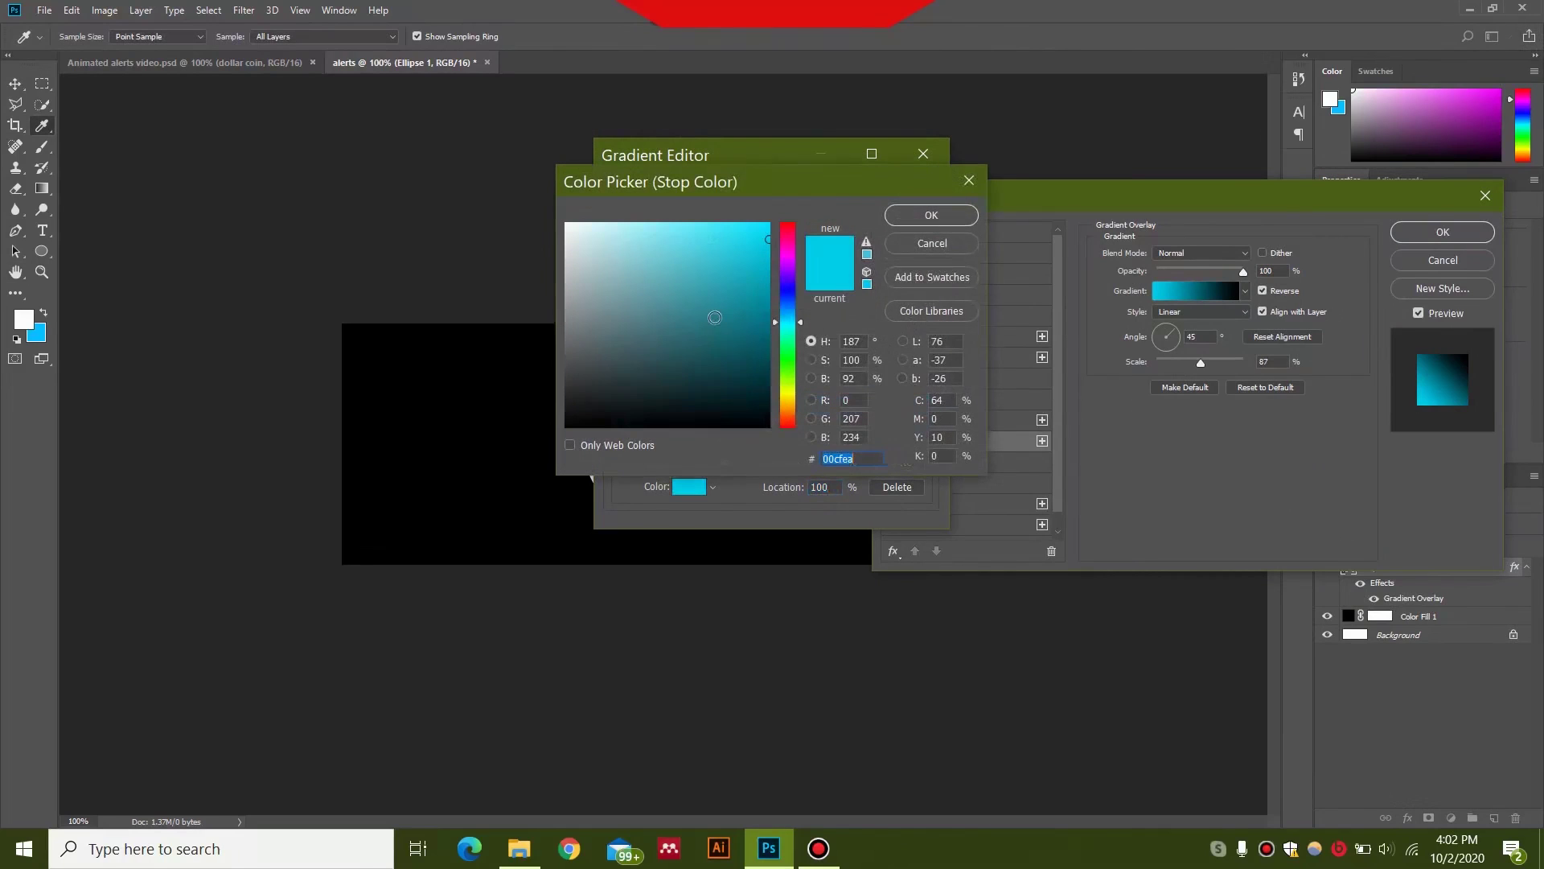
{"action": "mouse_move", "coordinate": [792, 240]}
{"action": "left_mouse_down"}
{"action": "mouse_move", "coordinate": [789, 209]}
{"action": "mouse_move", "coordinate": [764, 257]}
{"action": "mouse_move", "coordinate": [822, 354]}
{"action": "mouse_move", "coordinate": [784, 344]}
{"action": "mouse_move", "coordinate": [780, 323]}
{"action": "left_mouse_up"}
{"action": "left_click", "coordinate": [922, 215]}
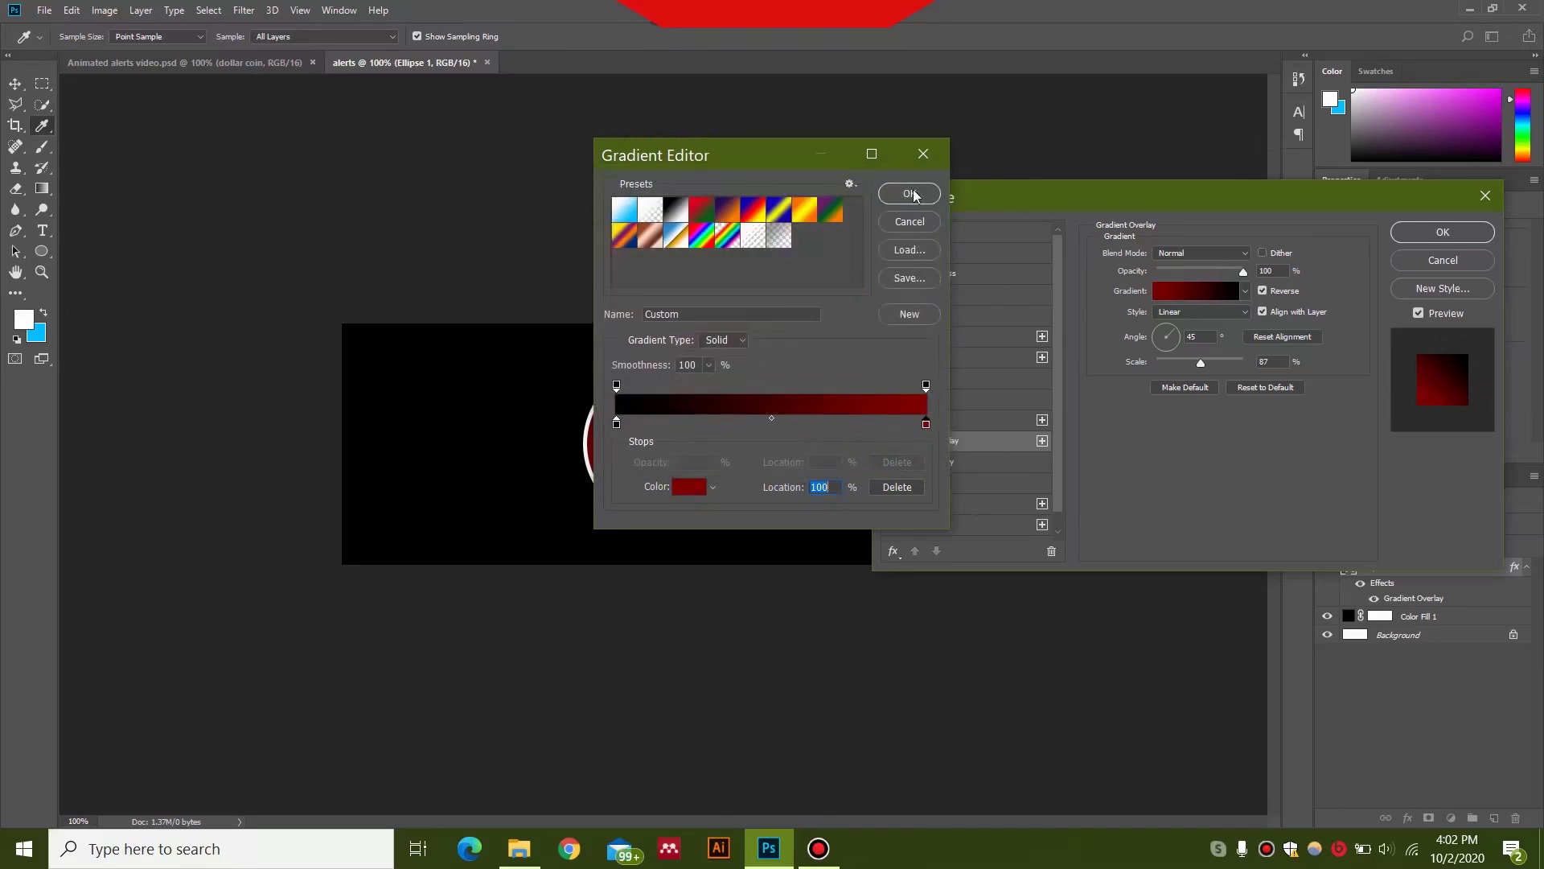
{"action": "left_click", "coordinate": [914, 197]}
- Set the gradient overlay's angle to 90° and turn off Reverse, applying the layer style
{"action": "left_click", "coordinate": [1201, 336]}
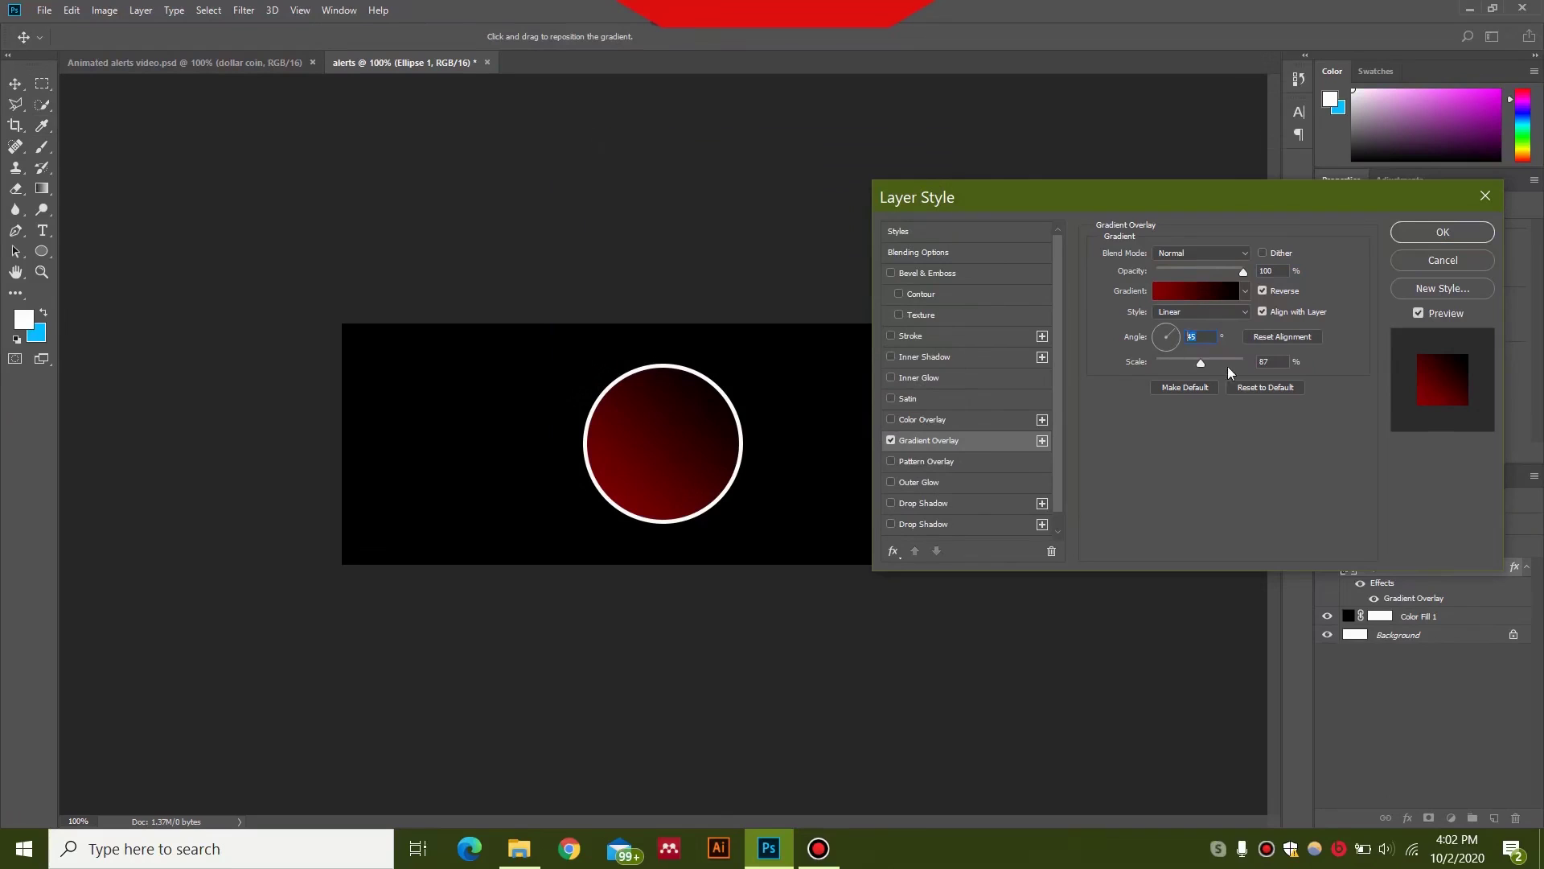
{"action": "type", "text": "90"}
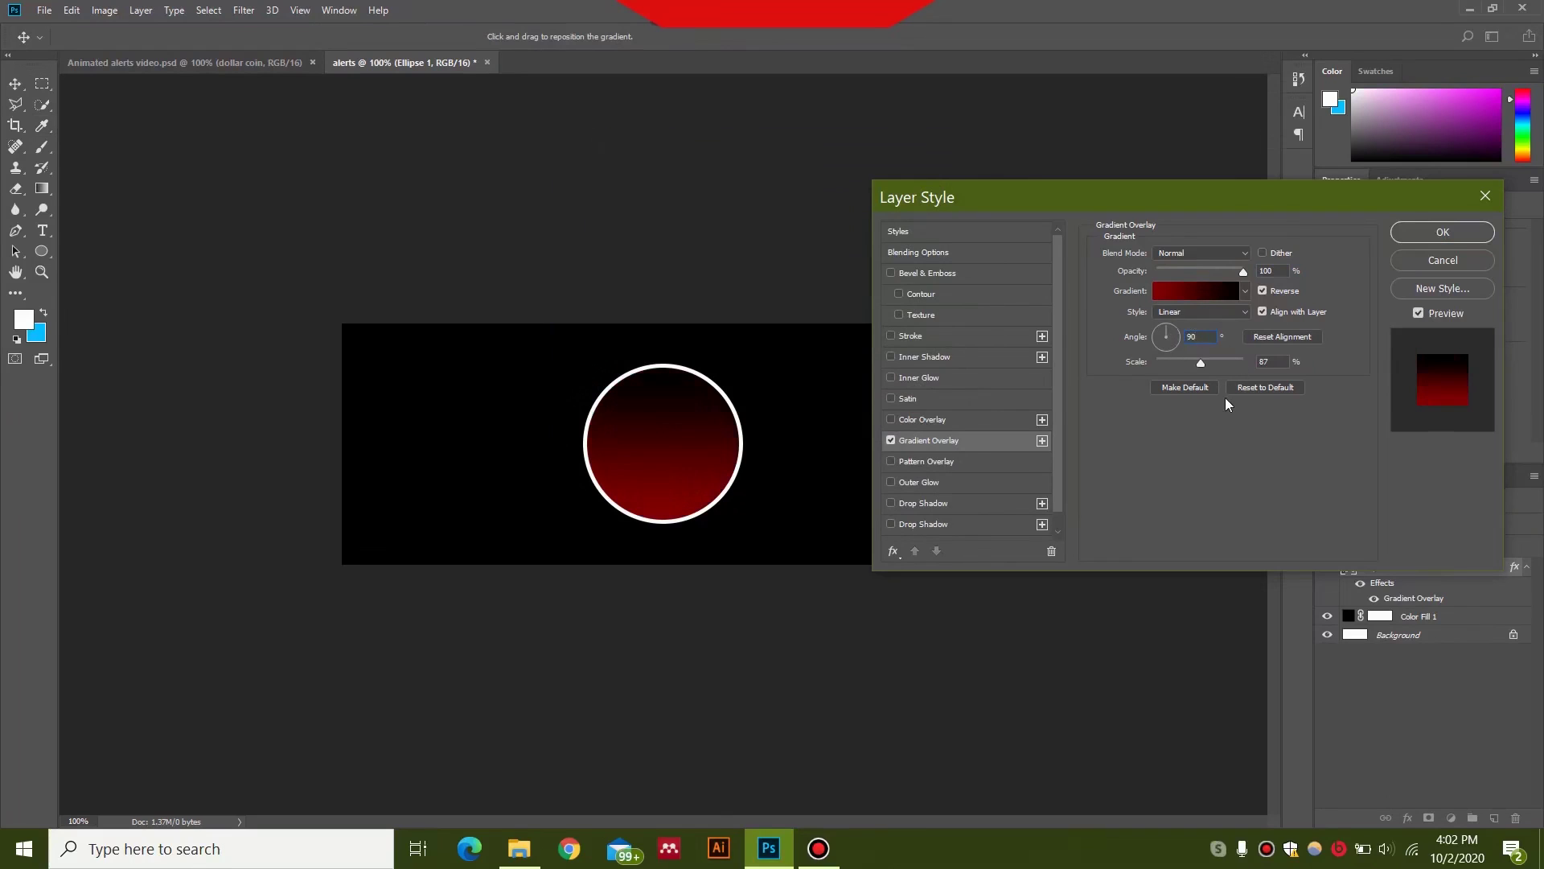
{"action": "left_click", "coordinate": [1264, 292]}
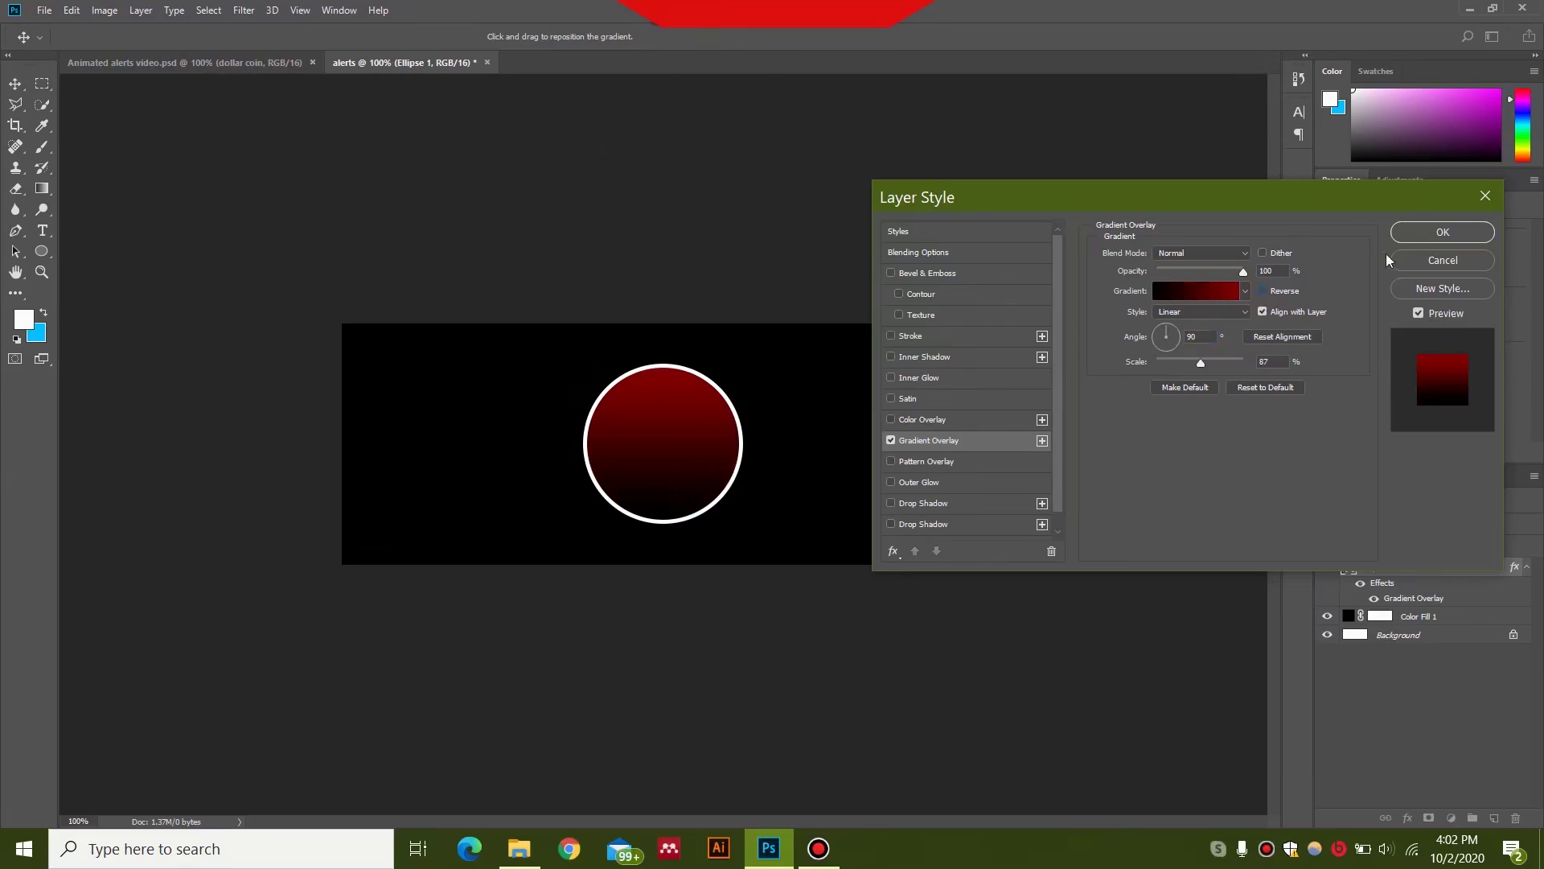
{"action": "left_click", "coordinate": [1416, 234]}
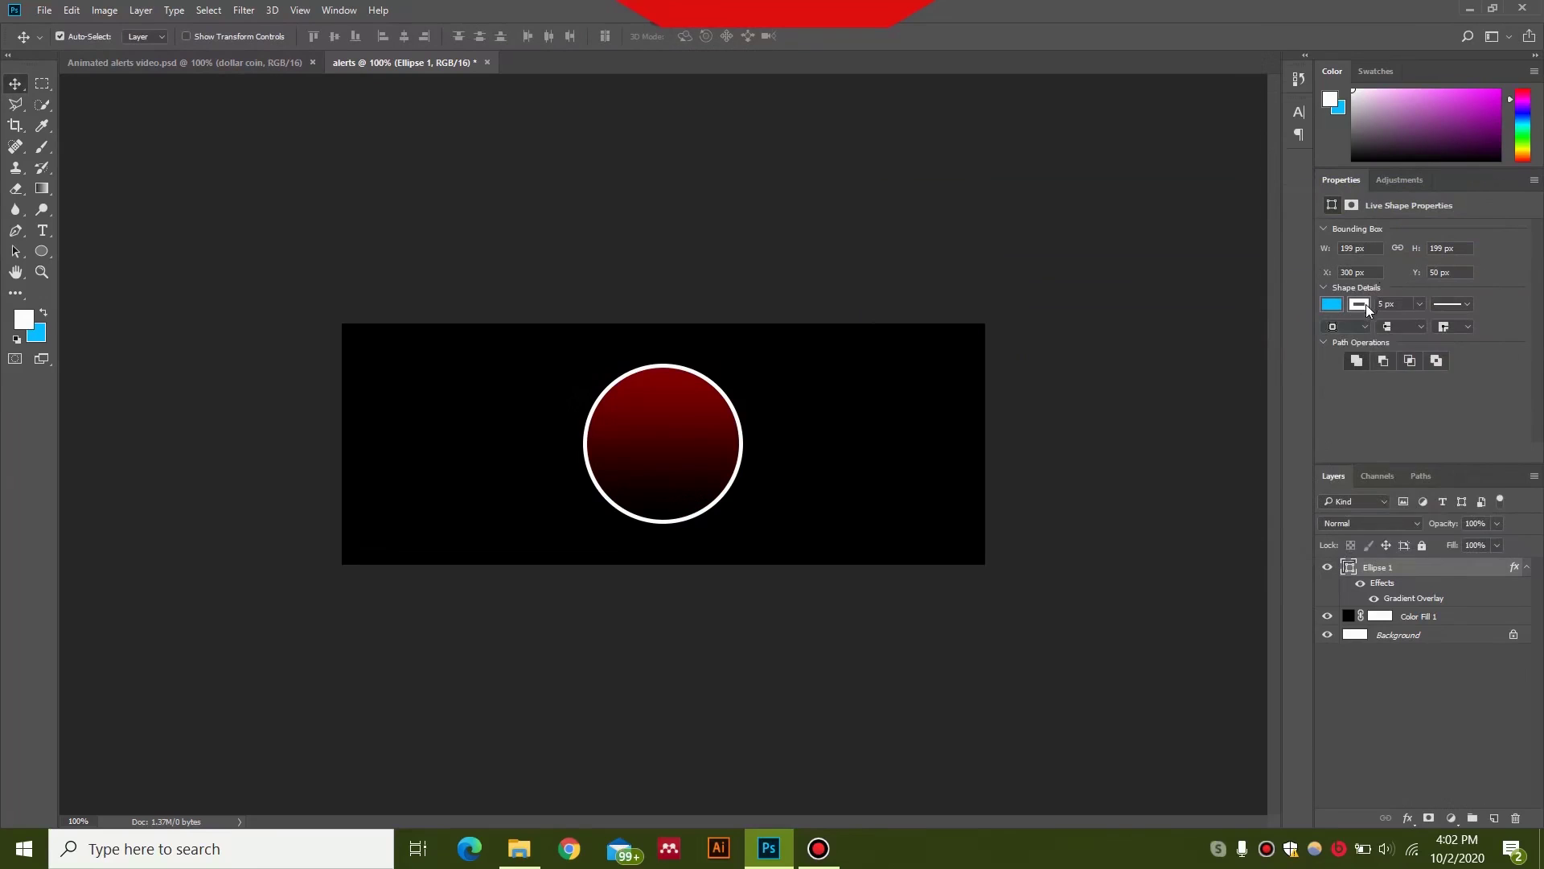
- Set the foreground colour to pure red and recolour the circle's stroke with that red
{"action": "left_click", "coordinate": [1365, 305]}
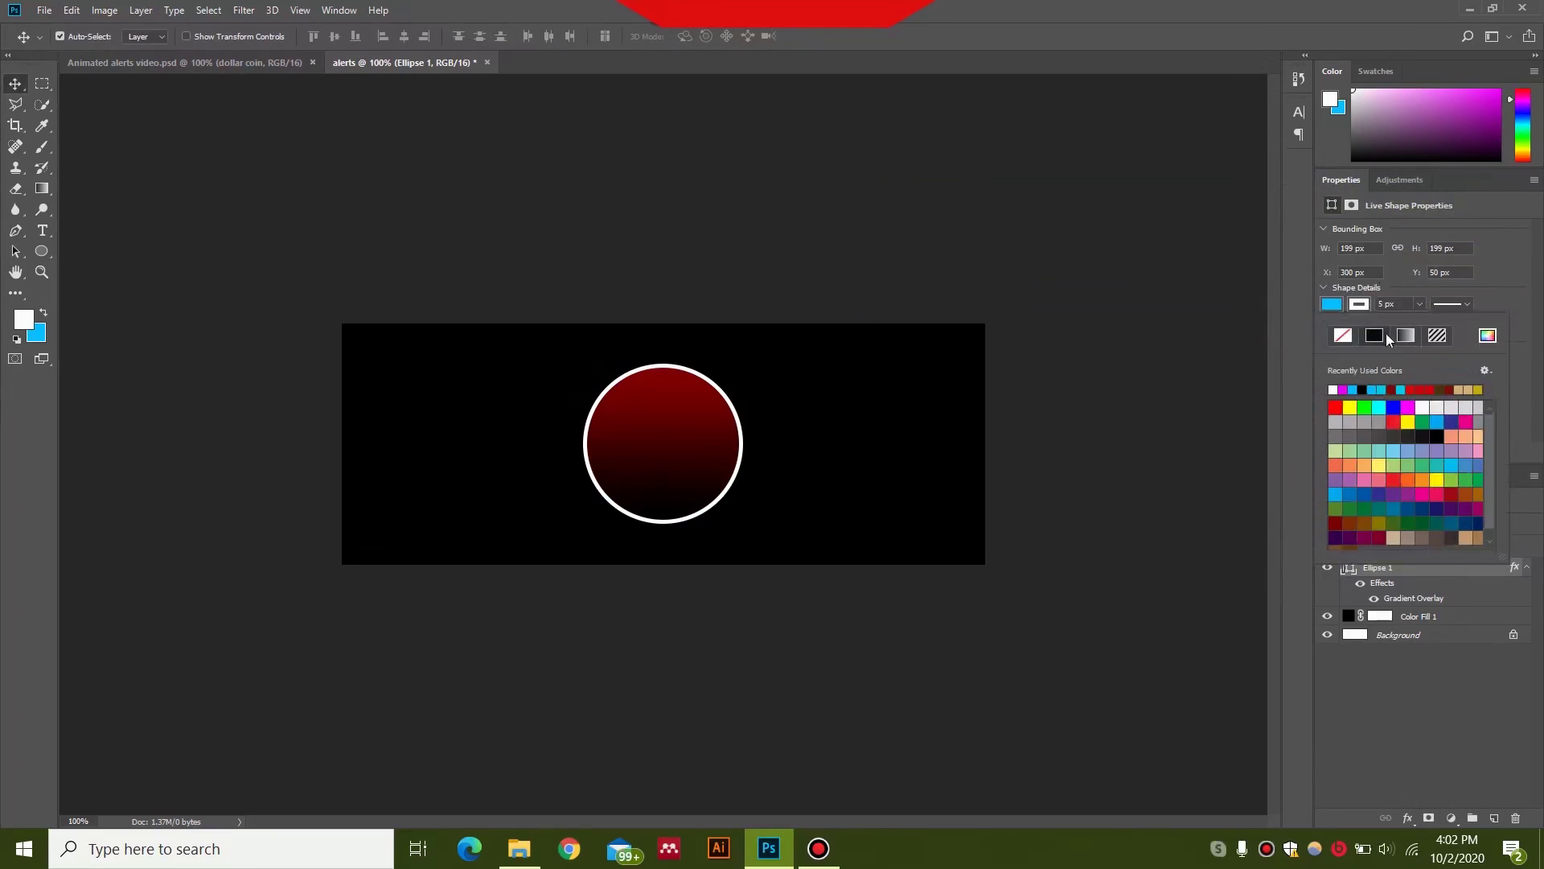
{"action": "left_click", "coordinate": [24, 320]}
{"action": "left_click_drag", "start_coordinate": [792, 257], "coordinate": [800, 201]}
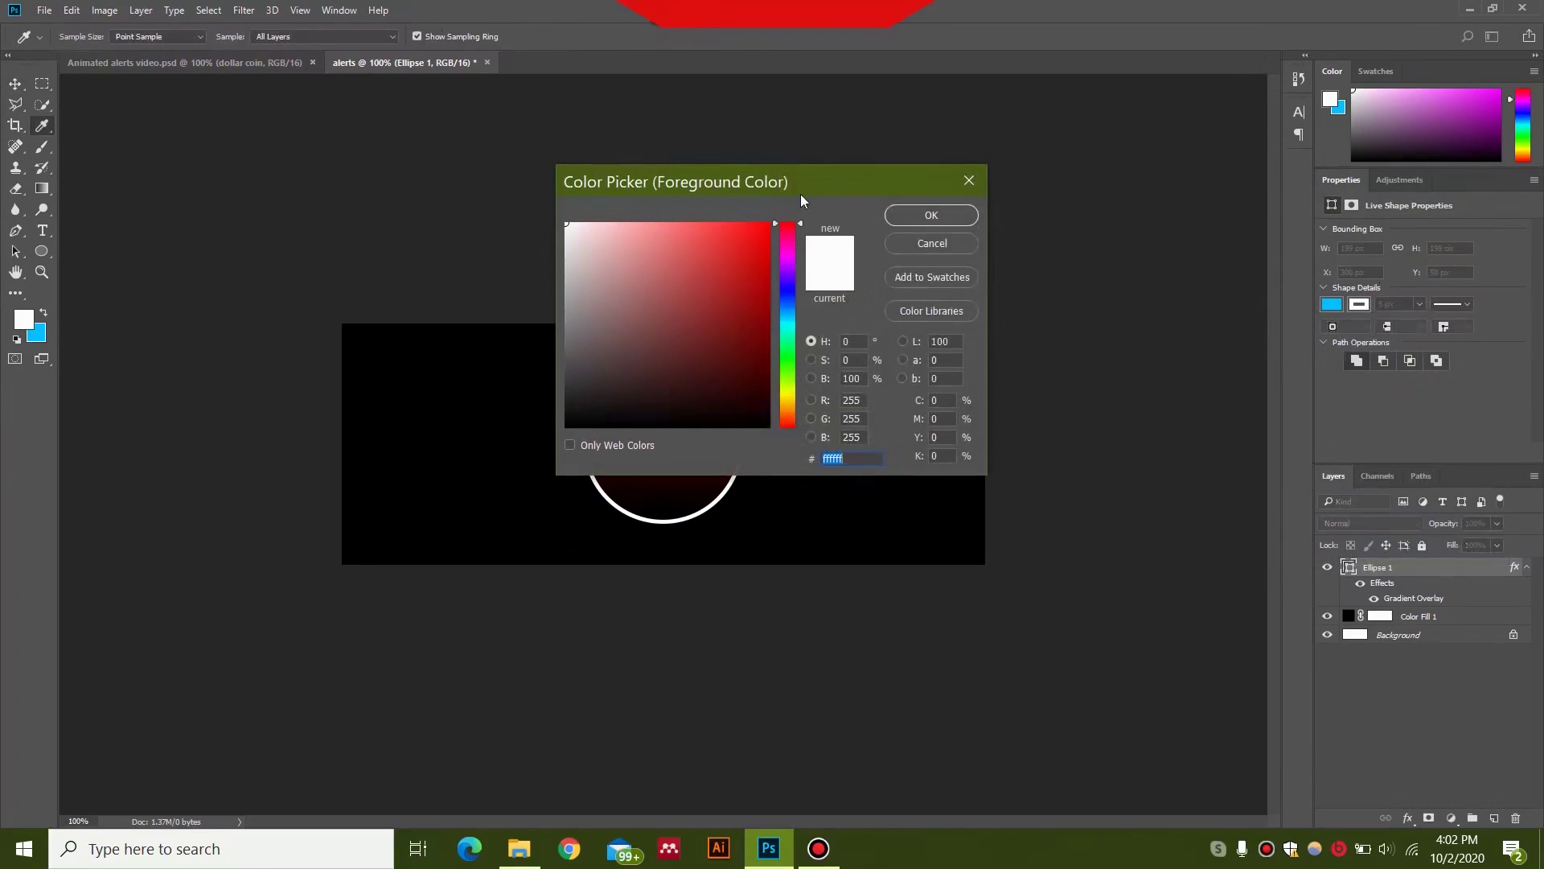
{"action": "left_click", "coordinate": [769, 224]}
{"action": "key", "text": "Return"}
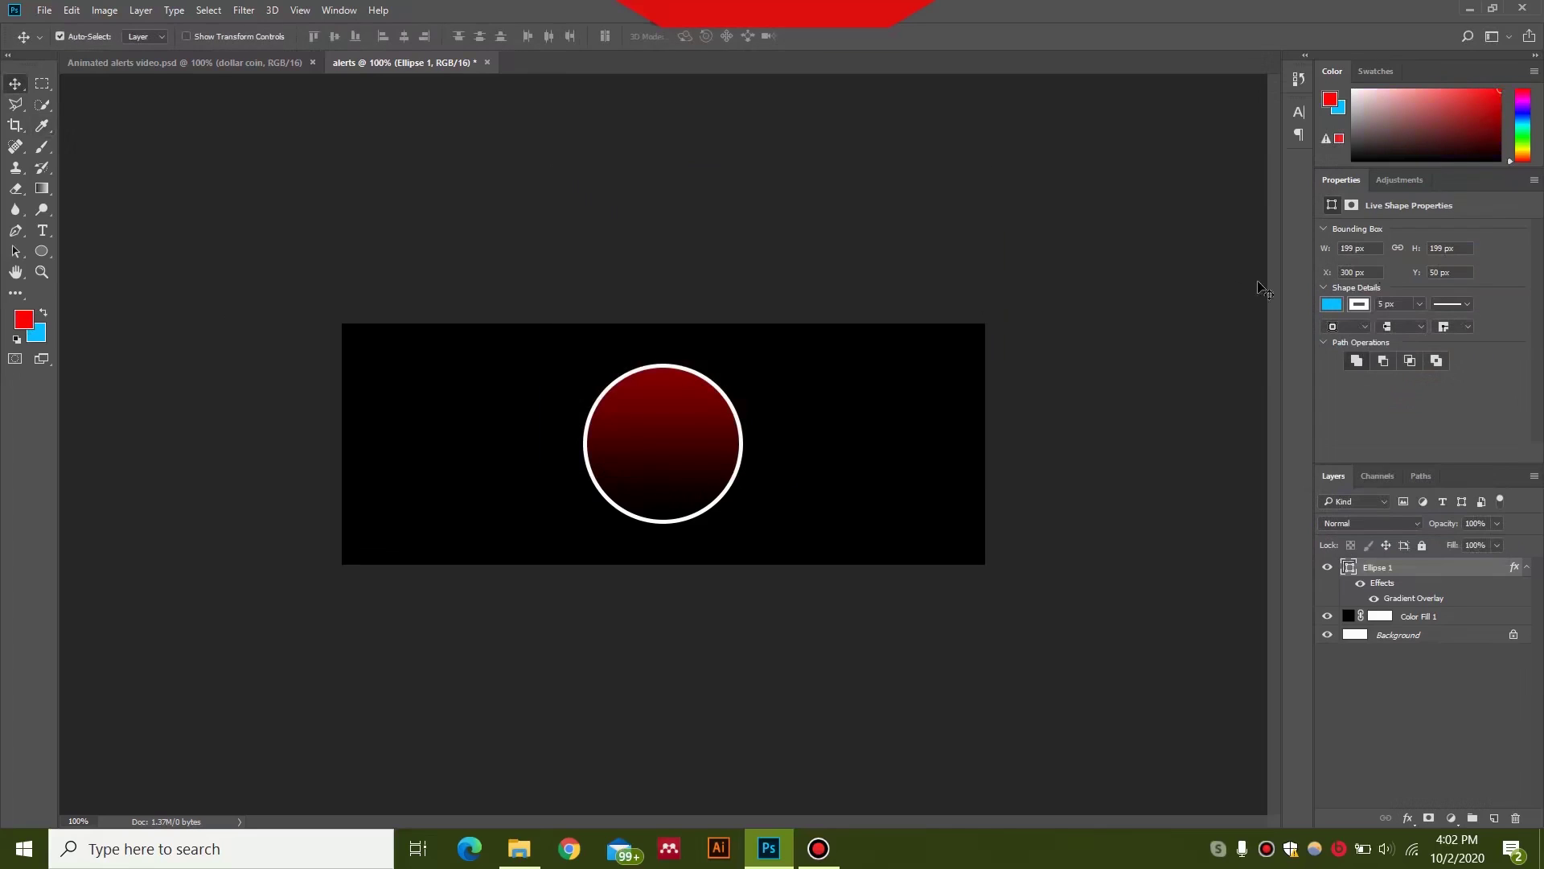
{"action": "left_click", "coordinate": [1359, 304]}
{"action": "left_click", "coordinate": [1334, 389]}
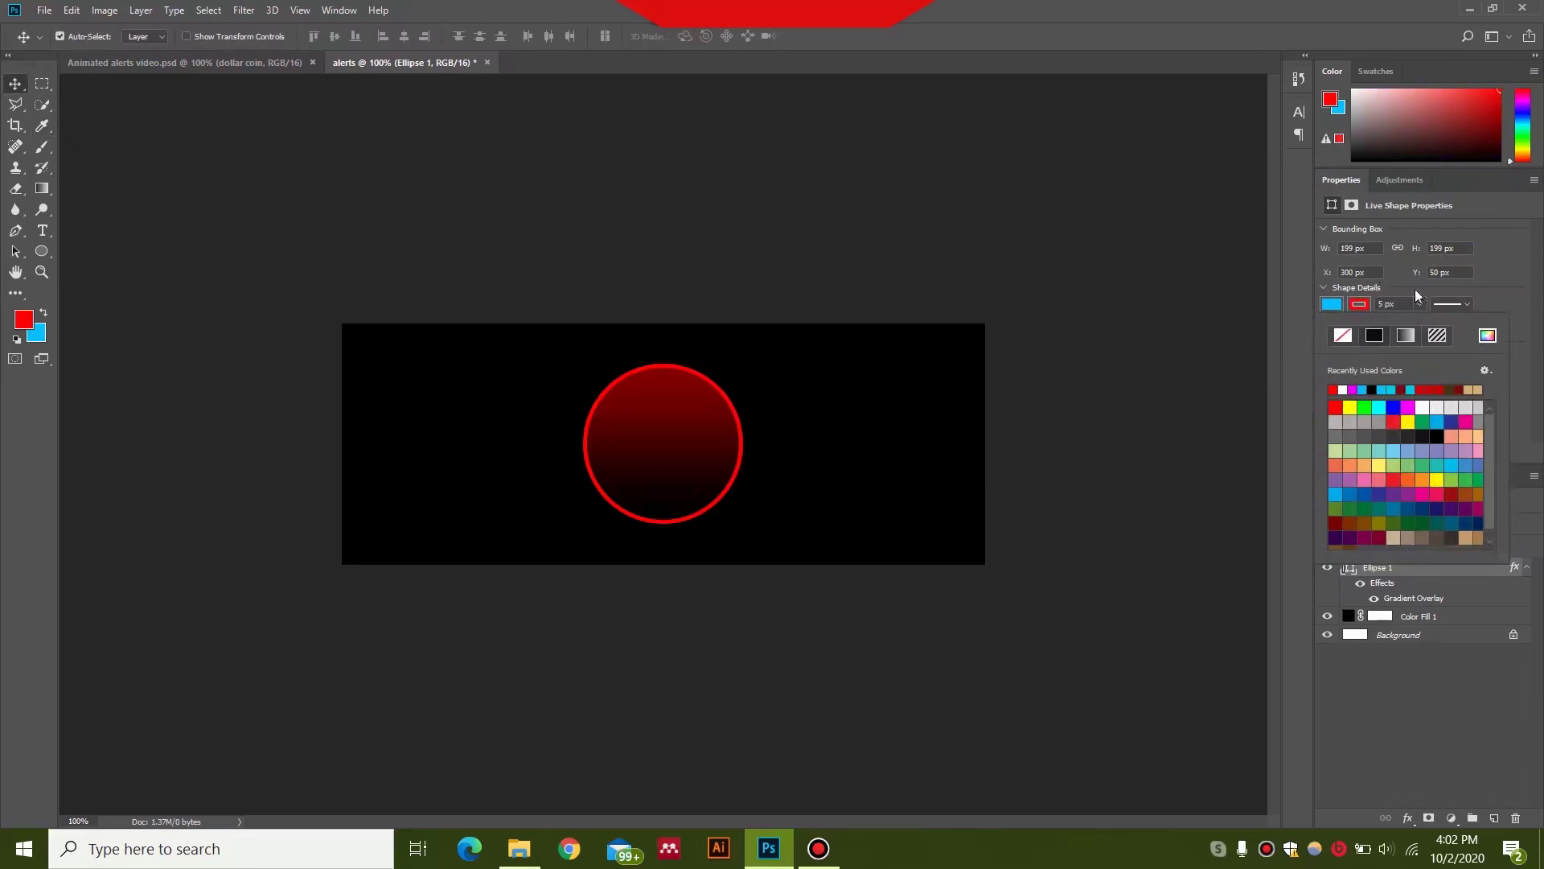
{"action": "left_click", "coordinate": [1529, 396]}
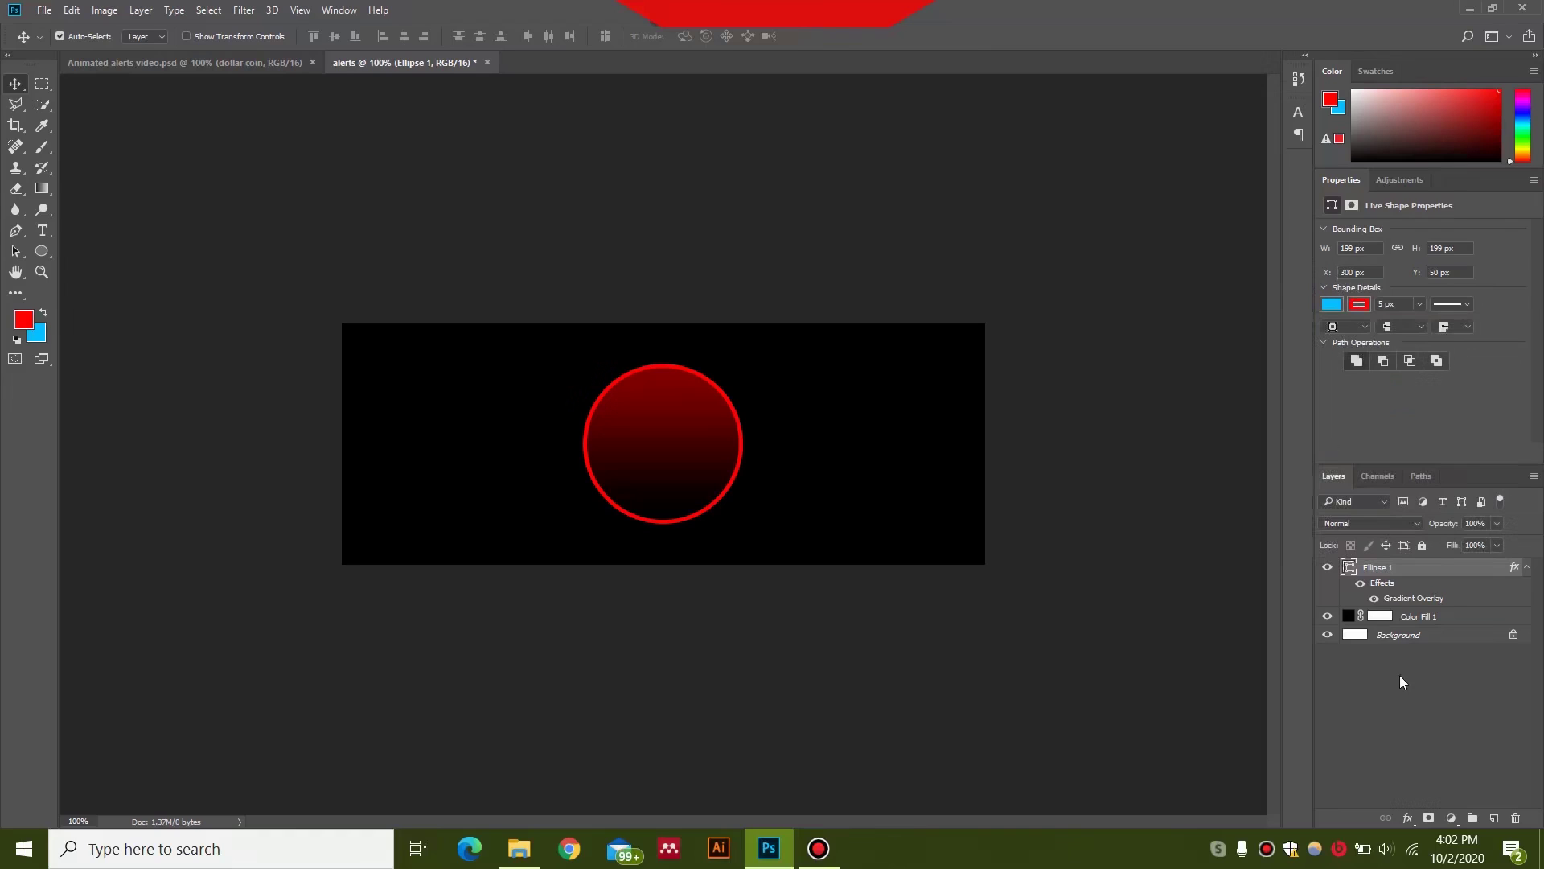
- Add a new empty layer above the circle and examine the right arrow in the Animated alerts video.psd document
{"action": "left_click", "coordinate": [1495, 820]}
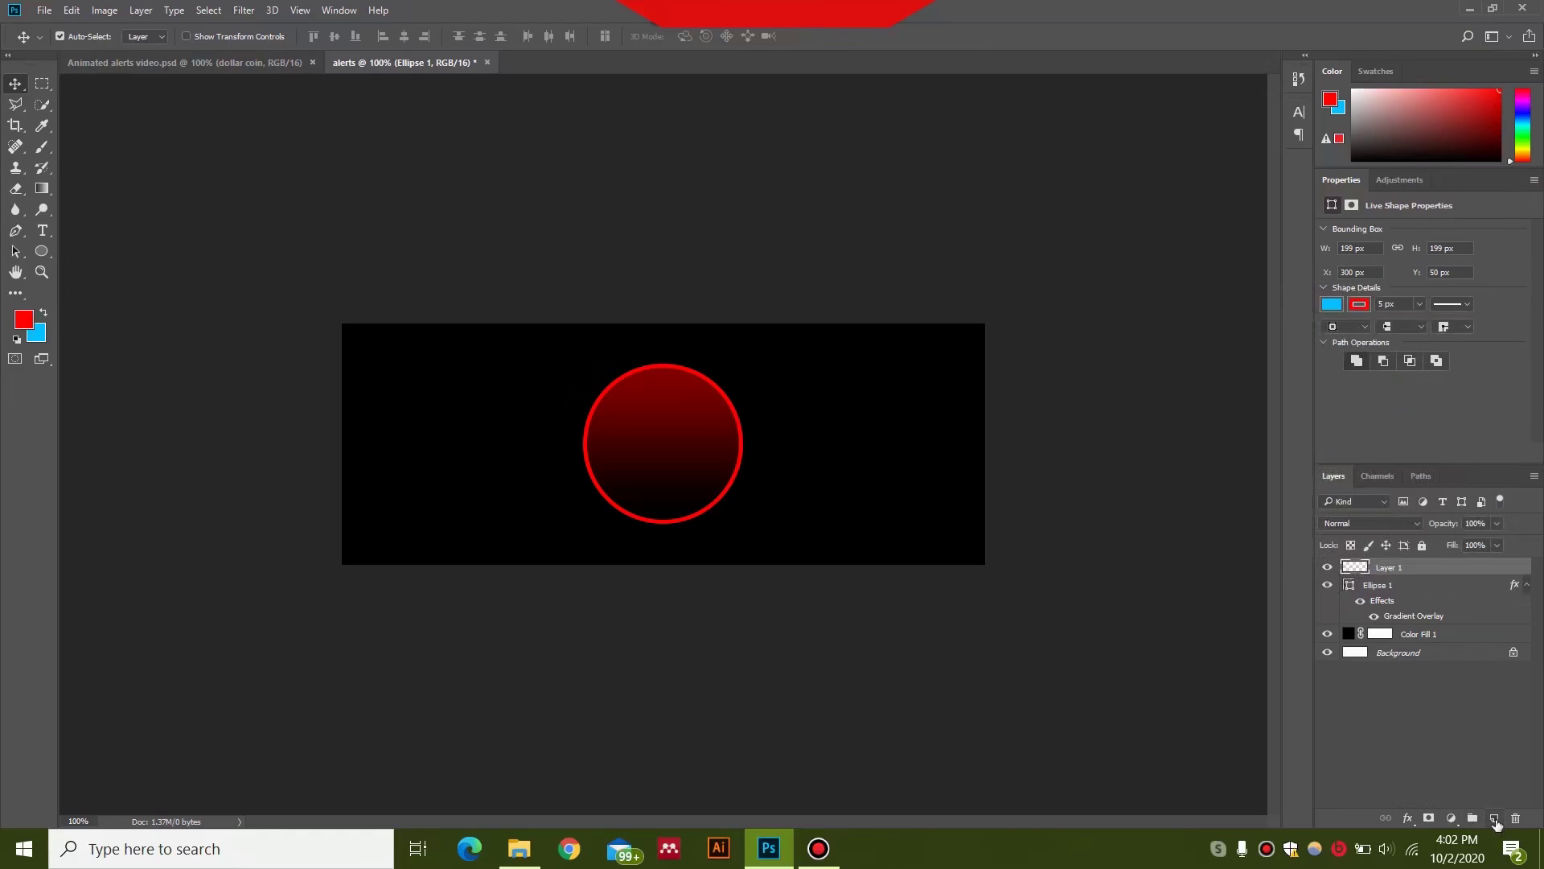
{"action": "key", "text": "ctrl+Tab"}
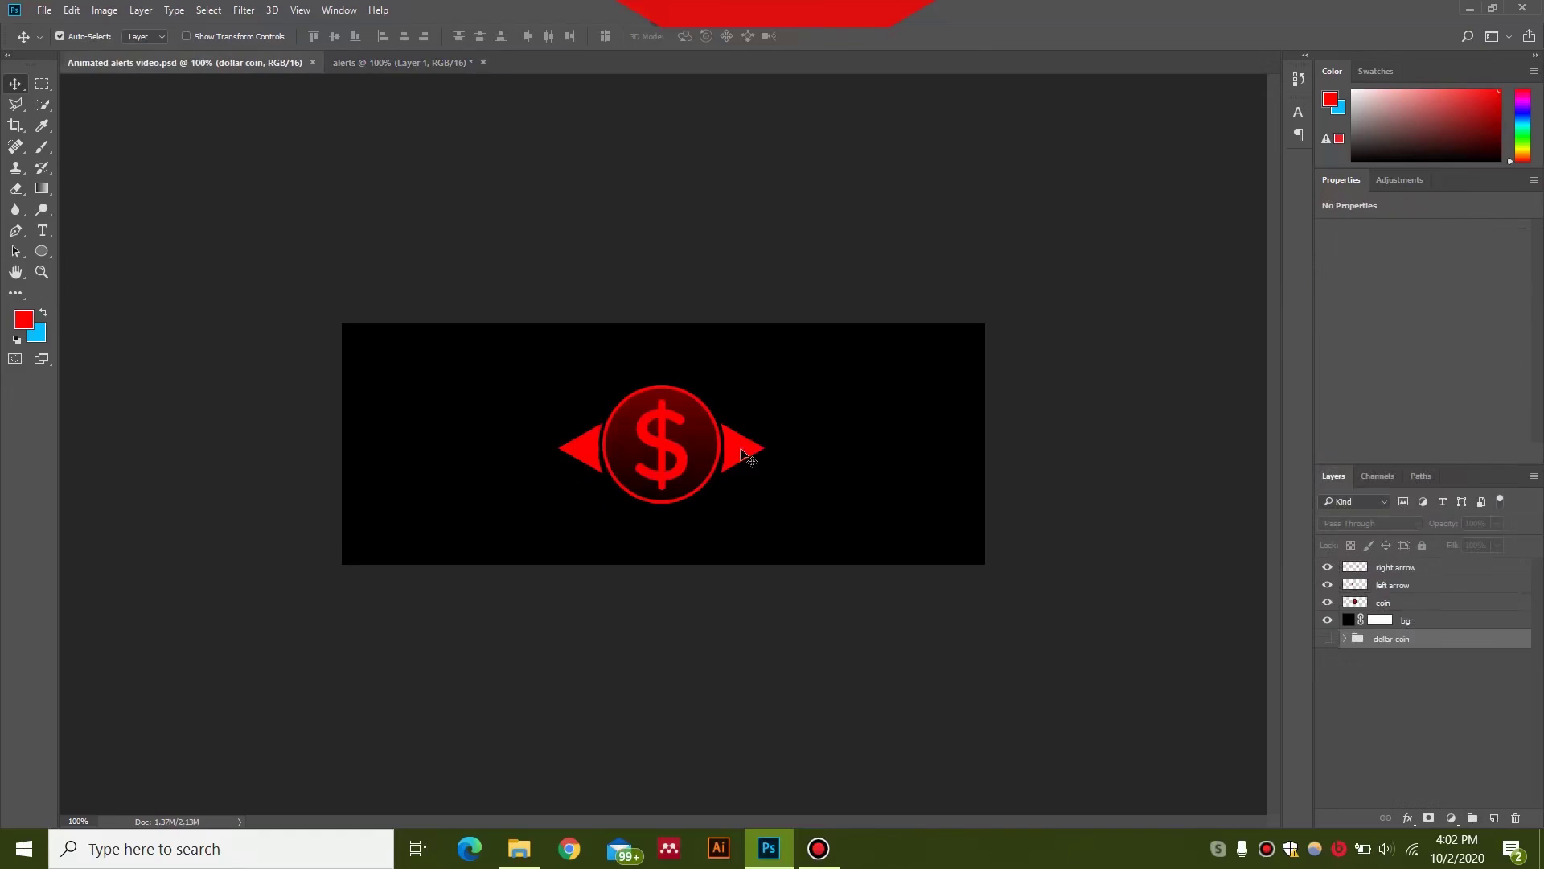
{"action": "left_click_drag", "start_coordinate": [736, 453], "coordinate": [774, 448]}
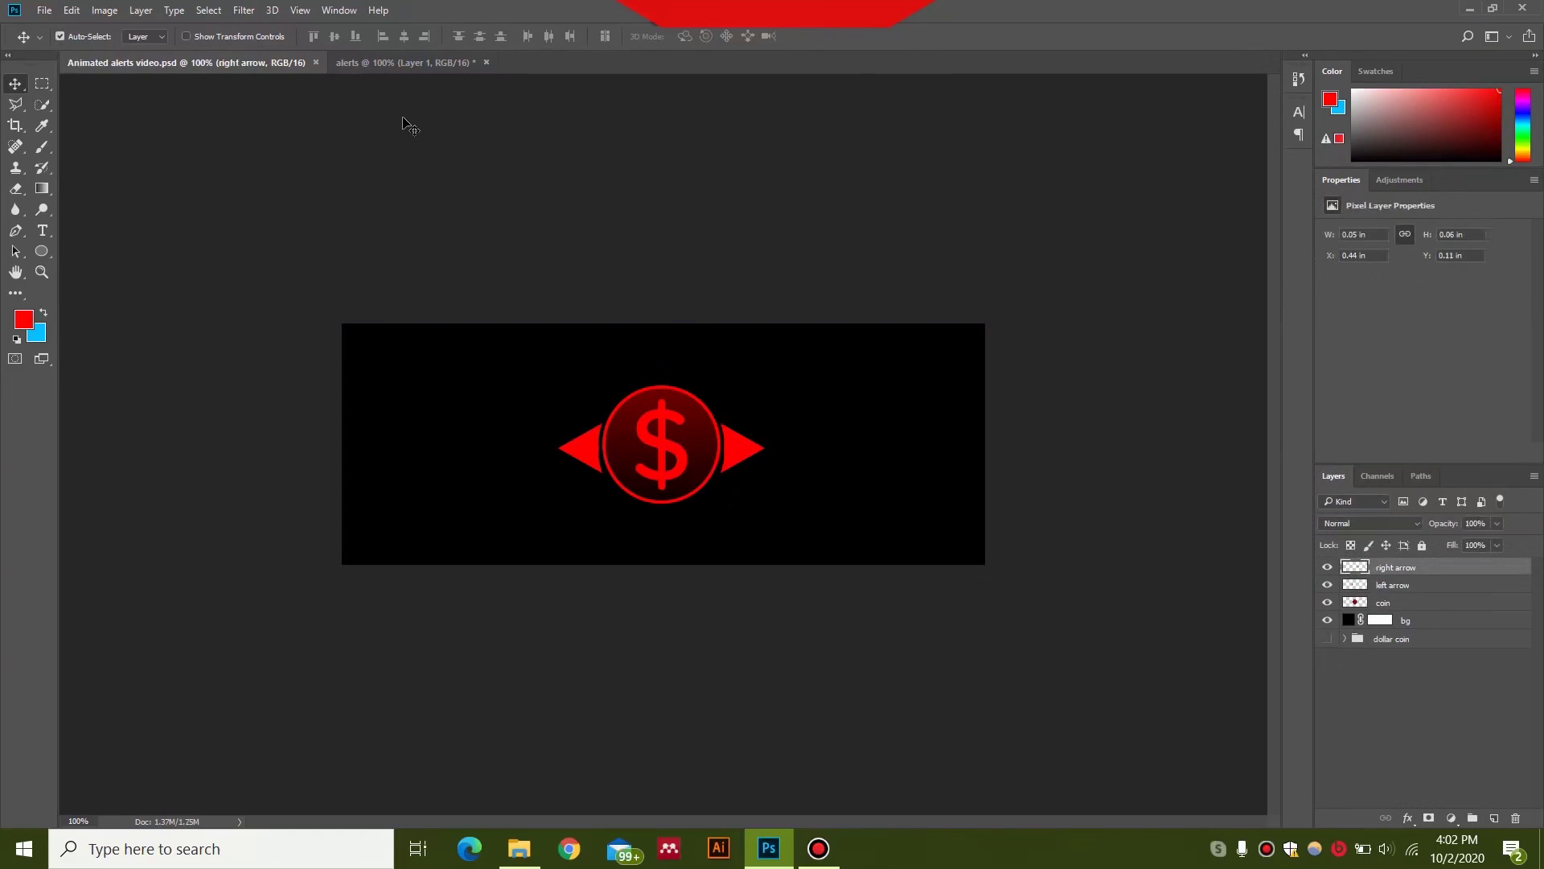
- In the alerts document, draw a closed half-arrow path about 0.06 × 0.03 in beside the circle, with its inner edge curved
{"action": "left_click", "coordinate": [395, 62]}
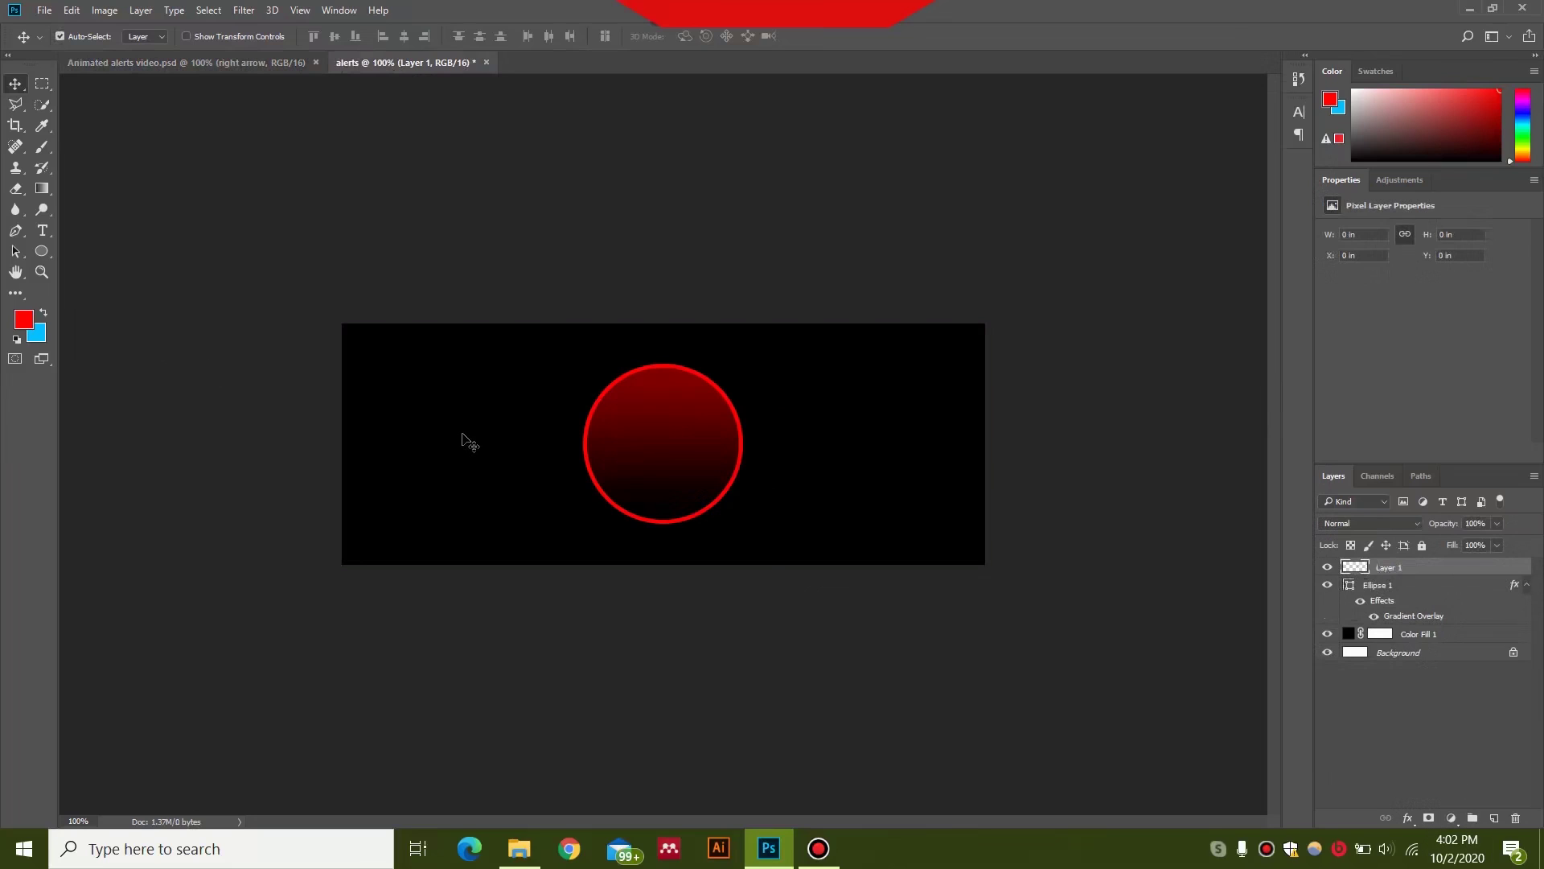
{"action": "scroll", "coordinate": [464, 438], "scroll_direction": "up", "scroll_amount": 5}
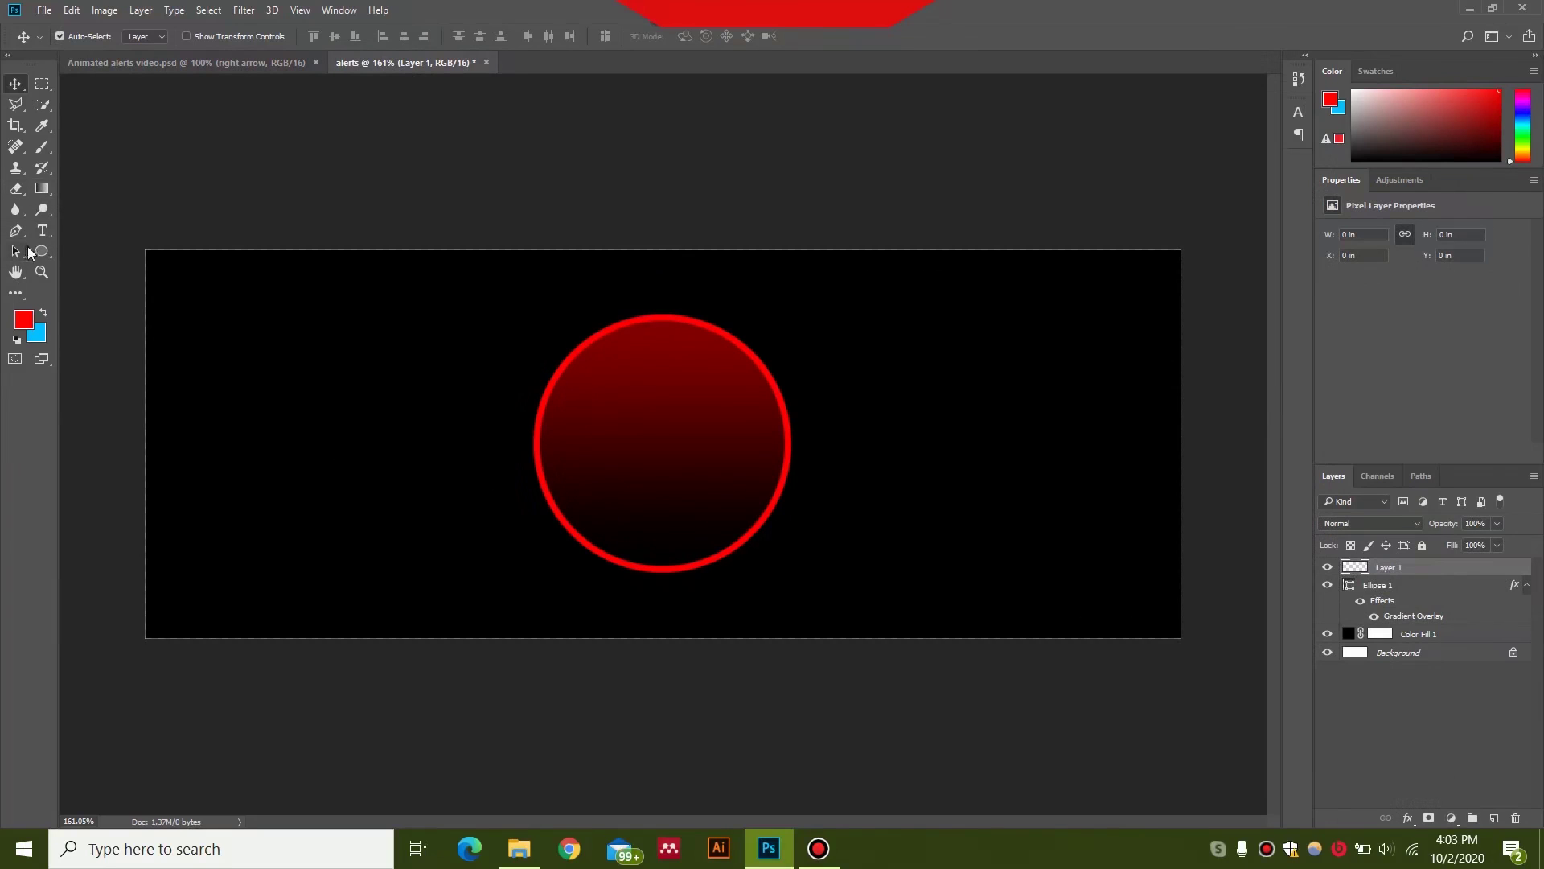
{"action": "left_click", "coordinate": [18, 231]}
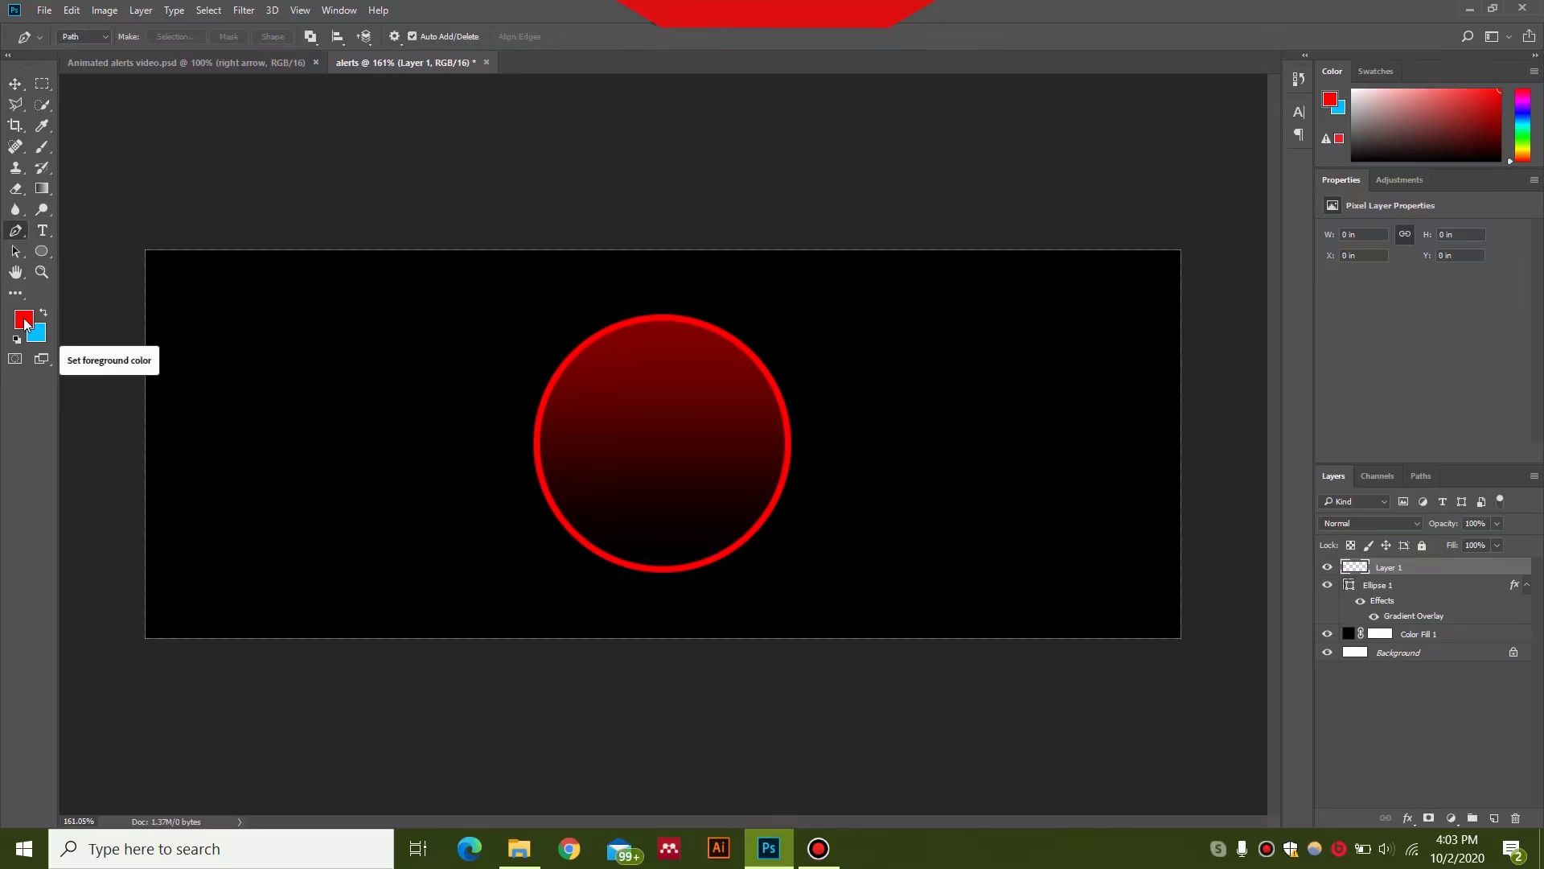
{"action": "left_click", "coordinate": [394, 412]}
{"action": "left_click", "coordinate": [322, 413]}
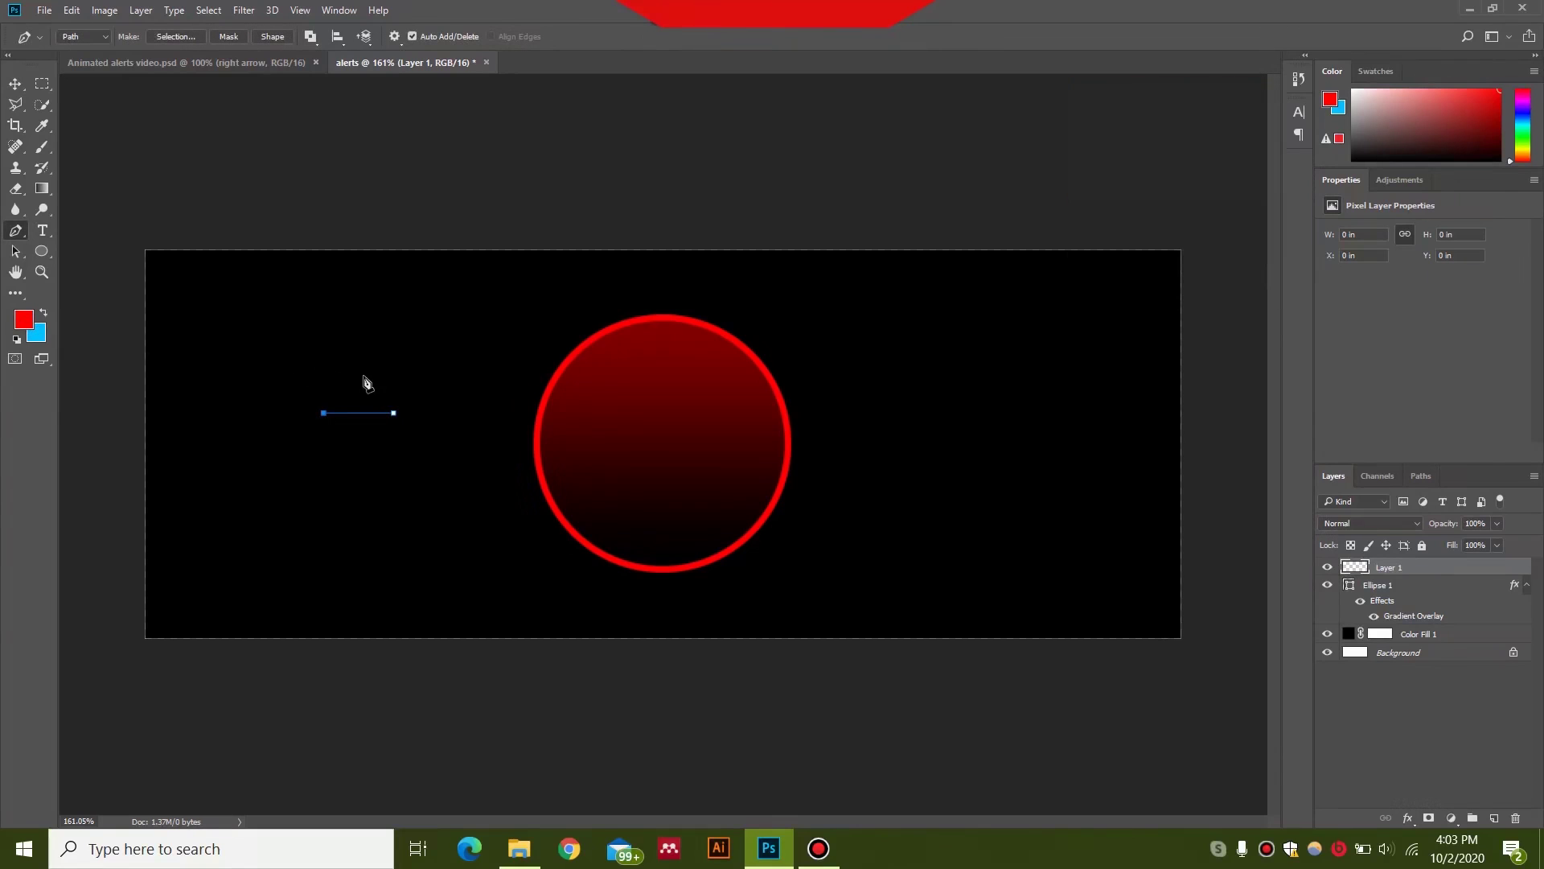
{"action": "left_click", "coordinate": [369, 368]}
{"action": "left_click", "coordinate": [419, 370]}
{"action": "left_click", "coordinate": [410, 377]}
{"action": "left_click_drag", "start_coordinate": [394, 416], "coordinate": [398, 444]}
- Fill the half-arrow path with the red foreground colour at 100% opacity and dismiss the path
{"action": "right_click", "coordinate": [383, 406]}
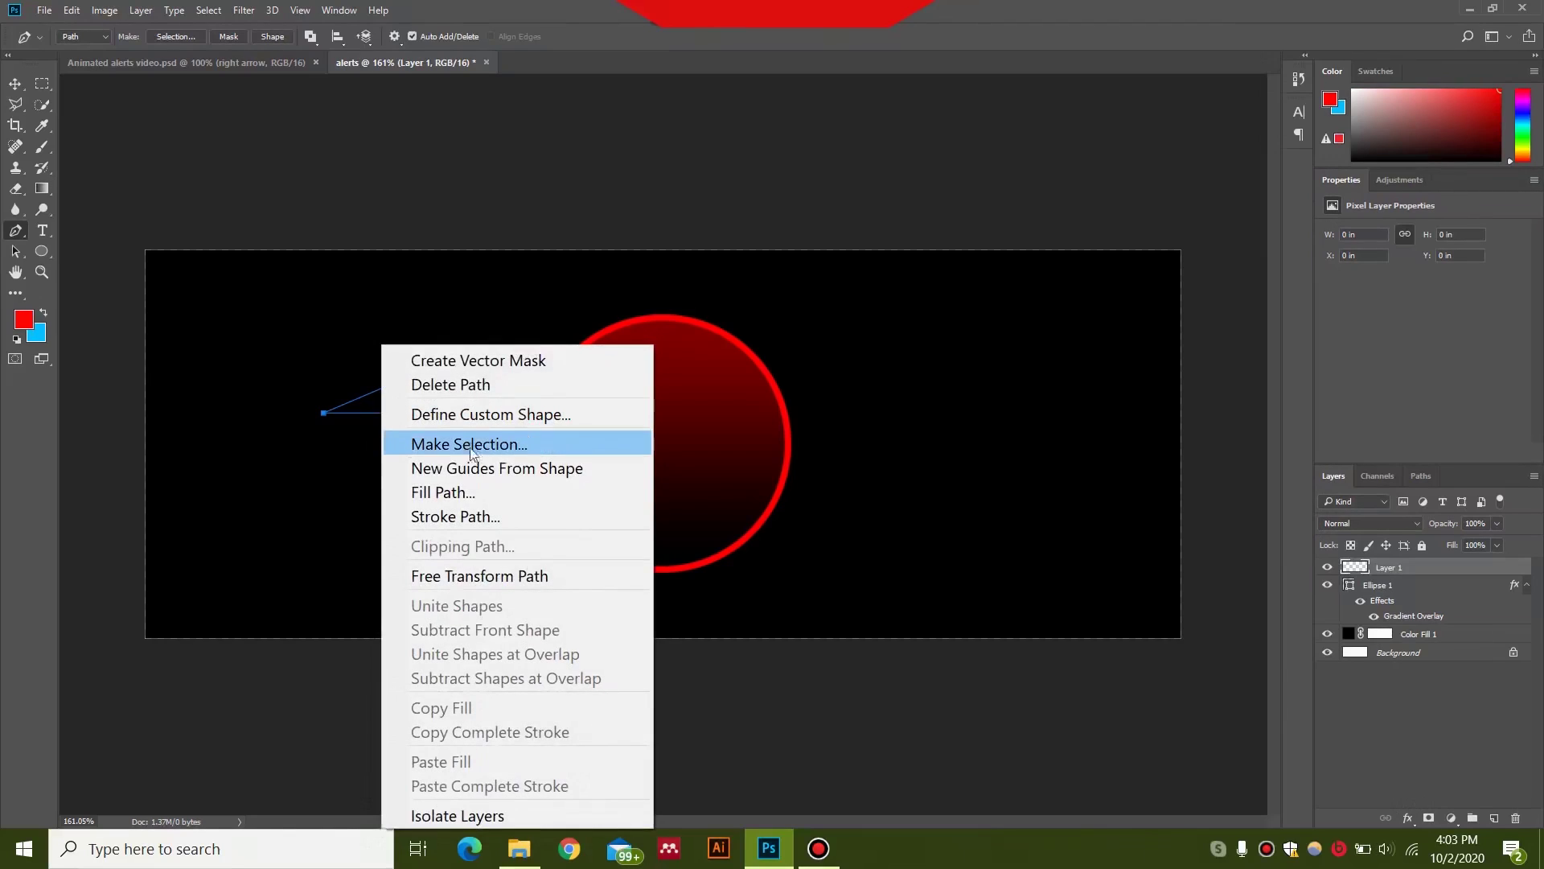
{"action": "left_click", "coordinate": [474, 493]}
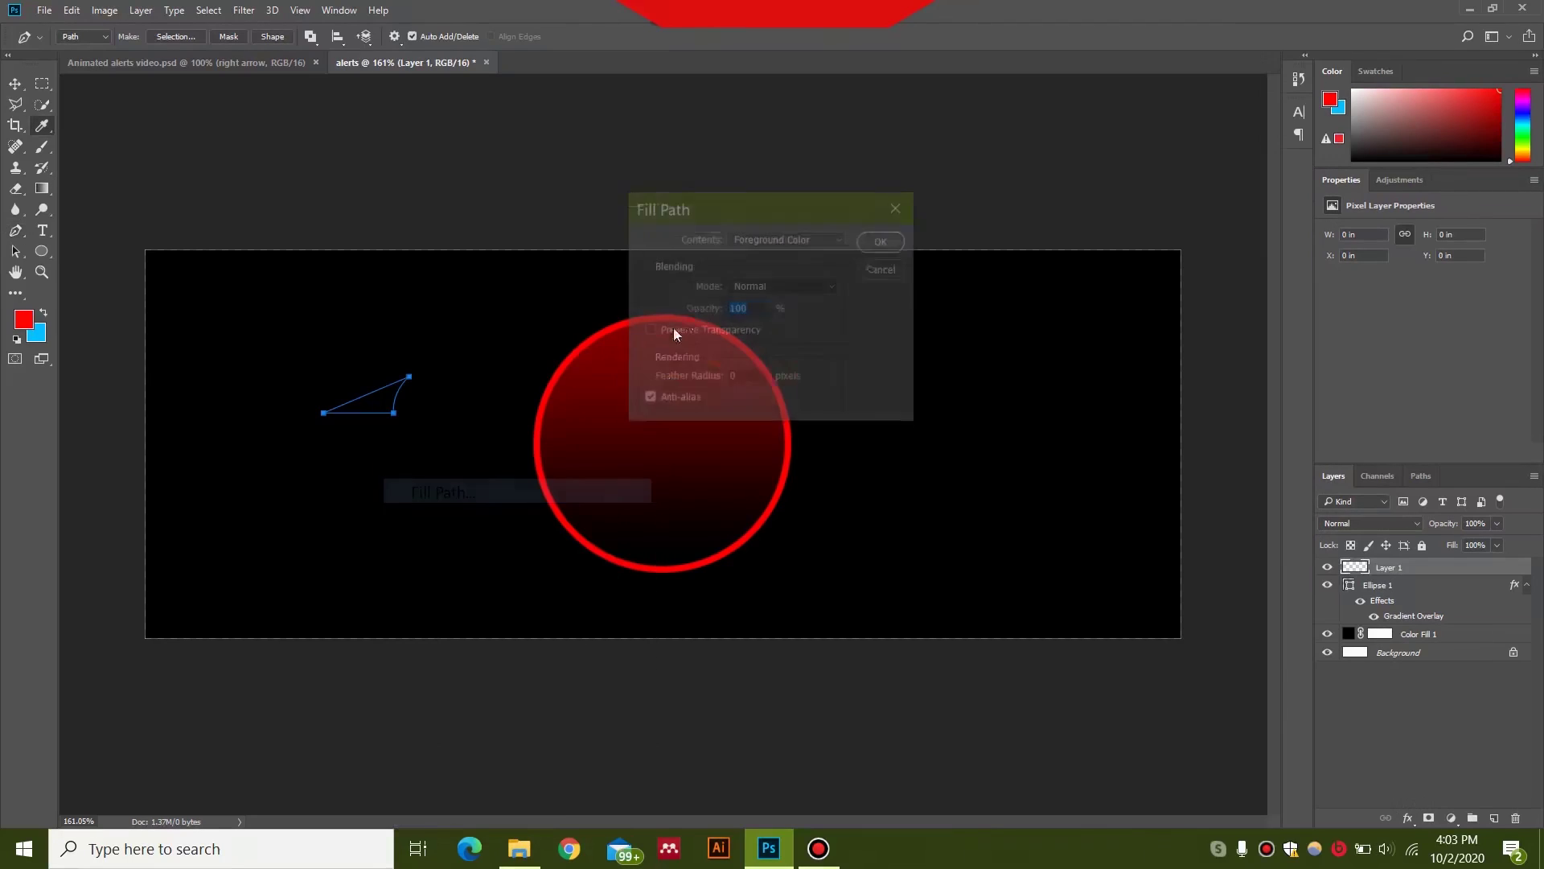
{"action": "left_click", "coordinate": [872, 243]}
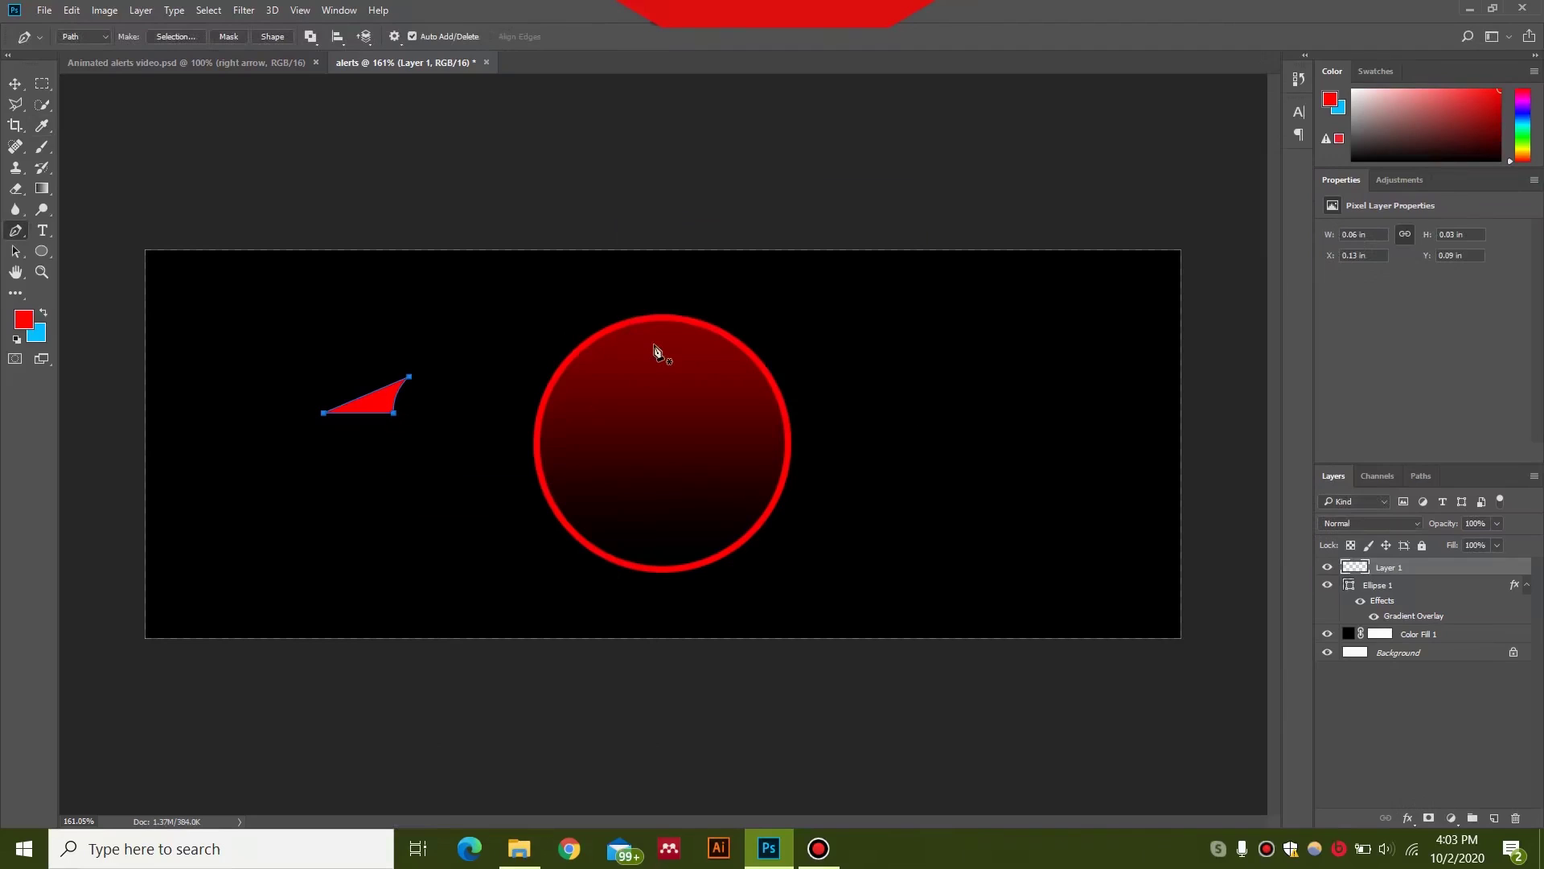
{"action": "key", "text": "Return"}
- Duplicate the half-arrow layer and move the copy directly below the original half
{"action": "key", "text": "ctrl+j"}
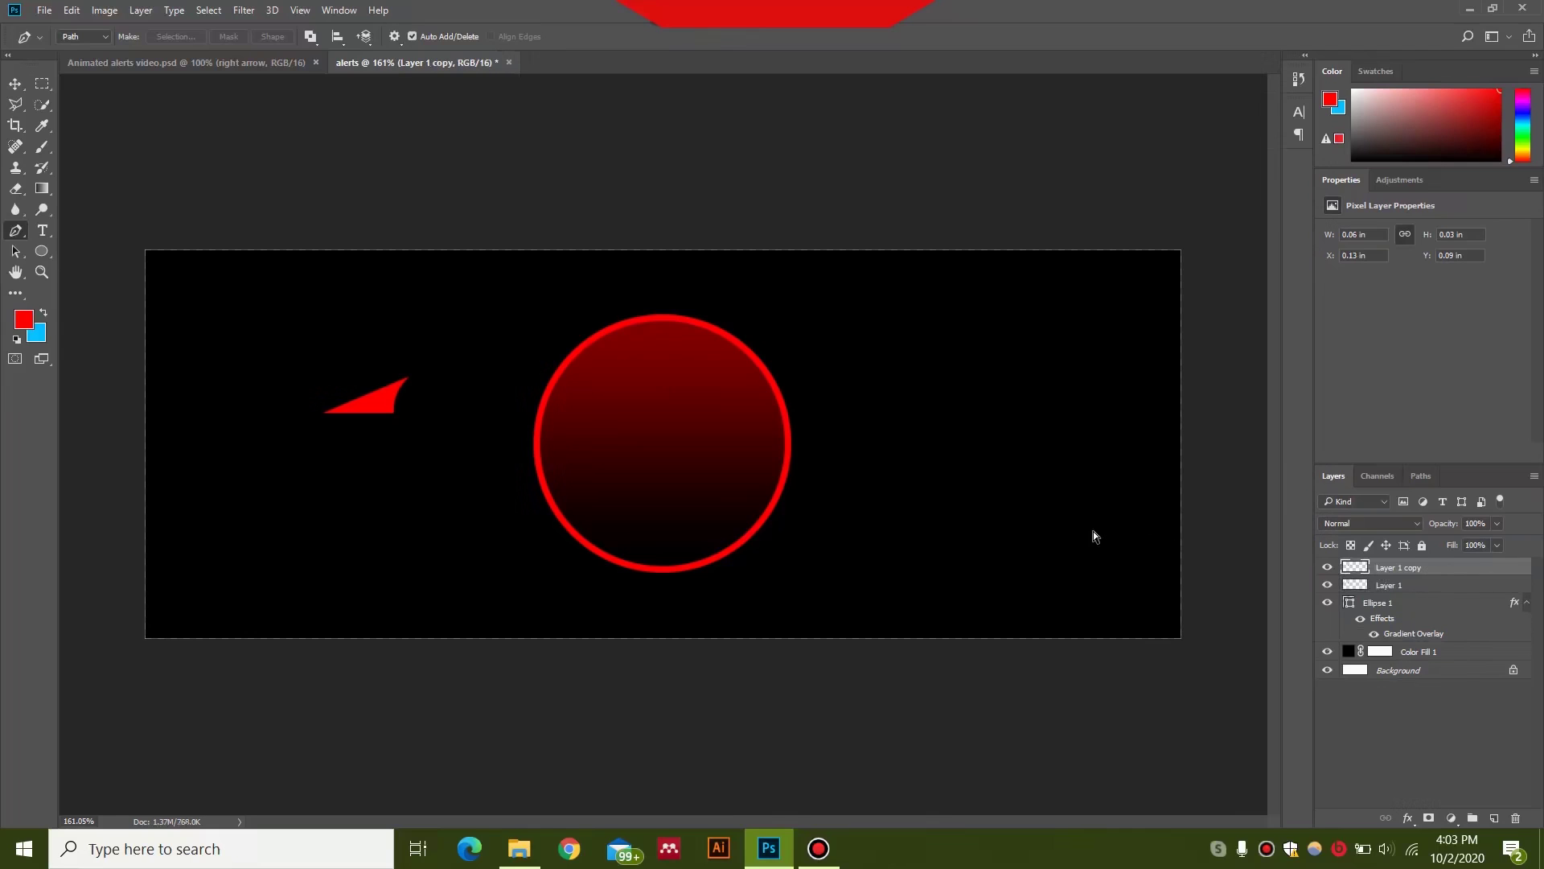
{"action": "key", "text": "ctrl+t"}
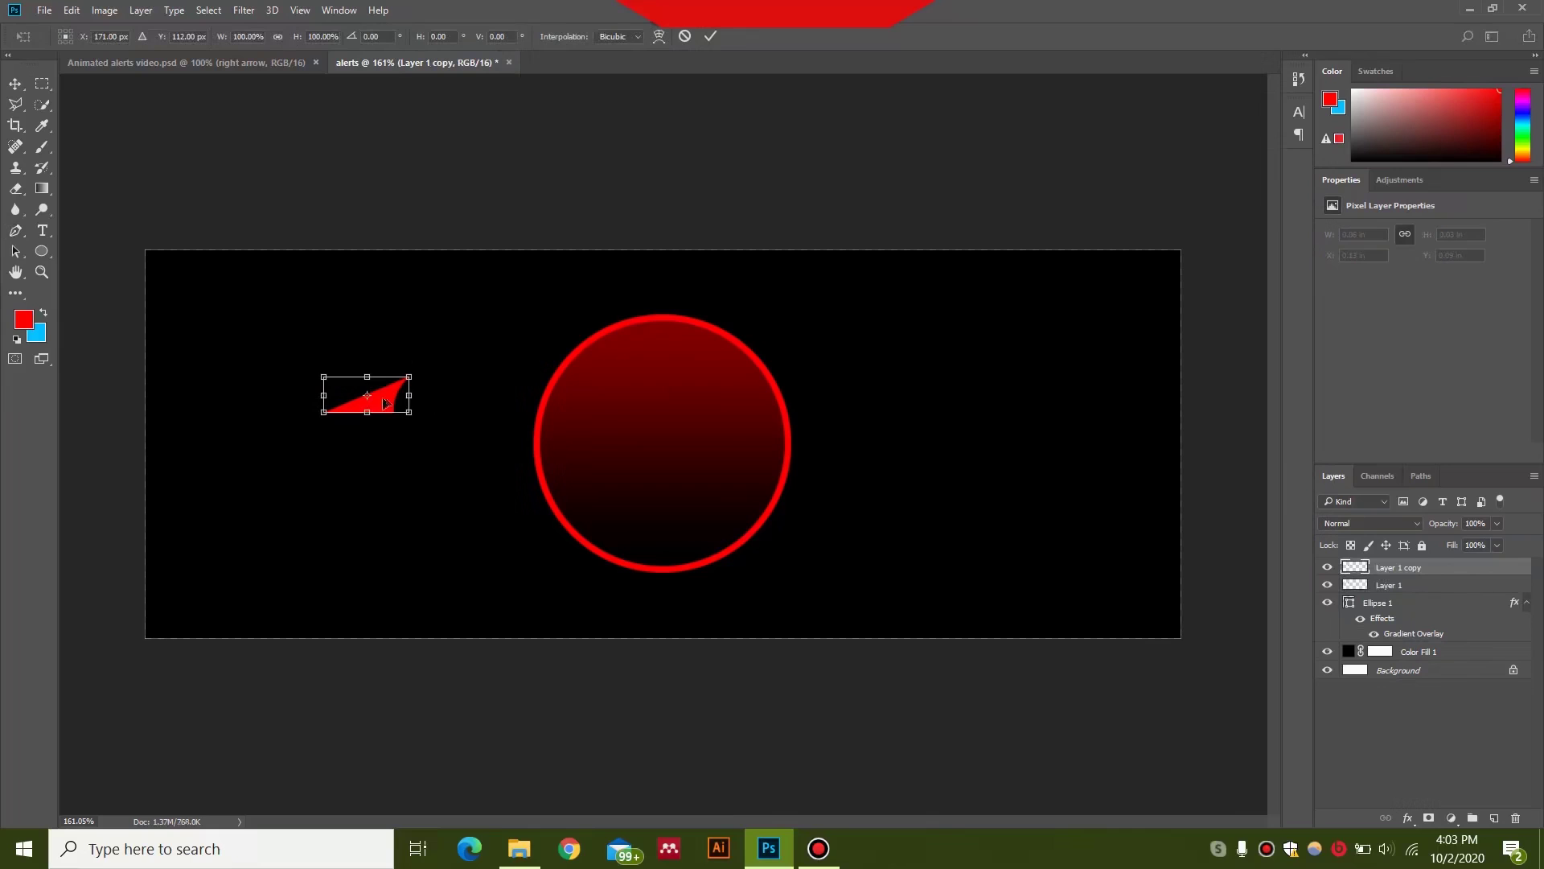
{"action": "left_click_drag", "start_coordinate": [389, 403], "coordinate": [392, 442]}
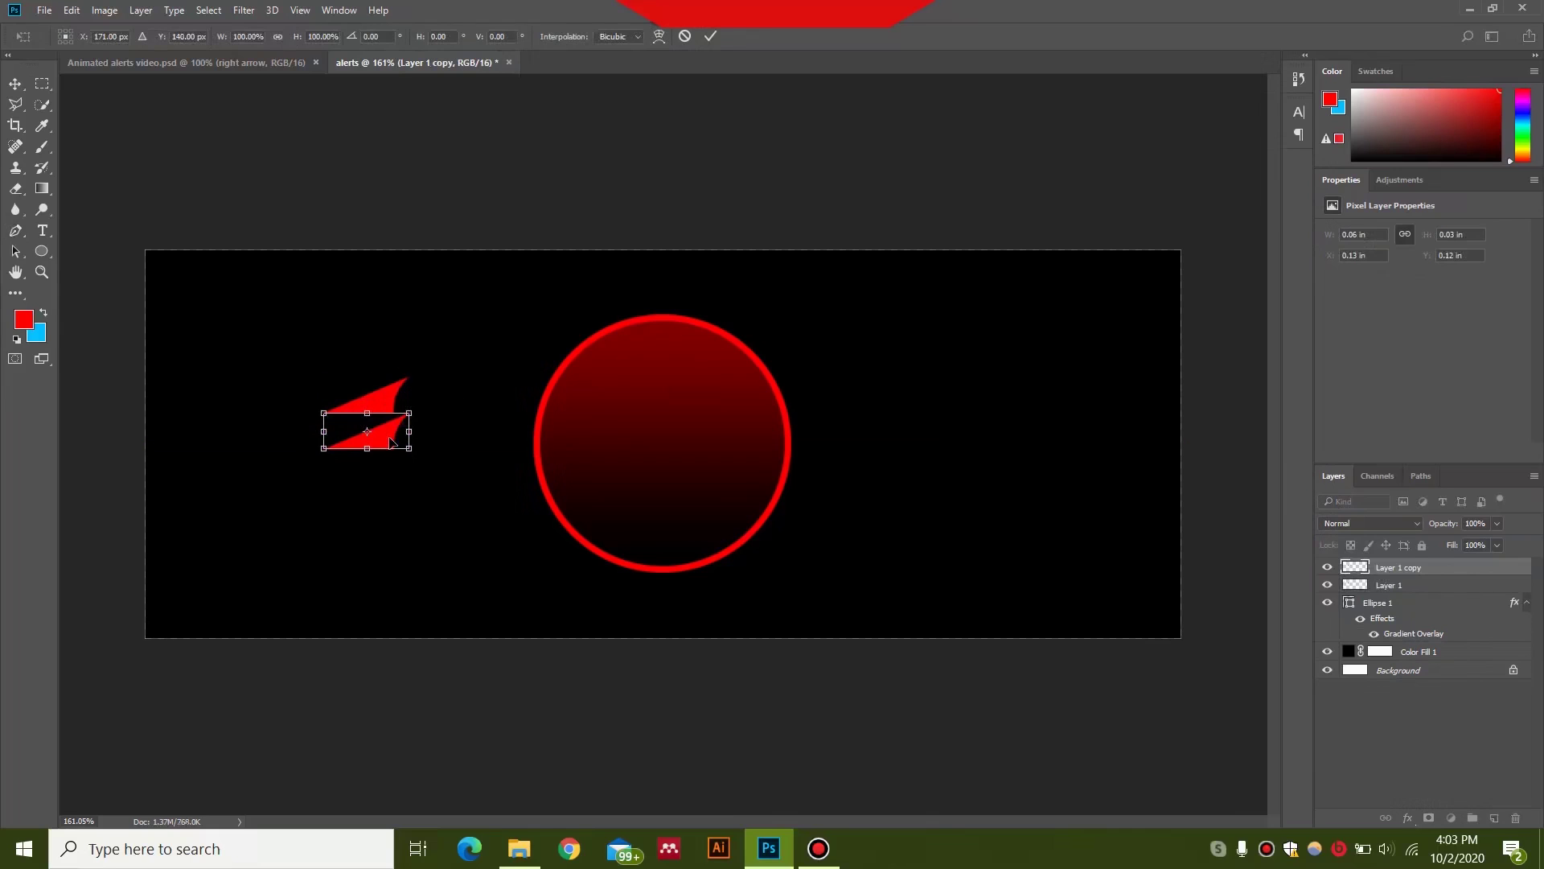
{"action": "right_click", "coordinate": [380, 445]}
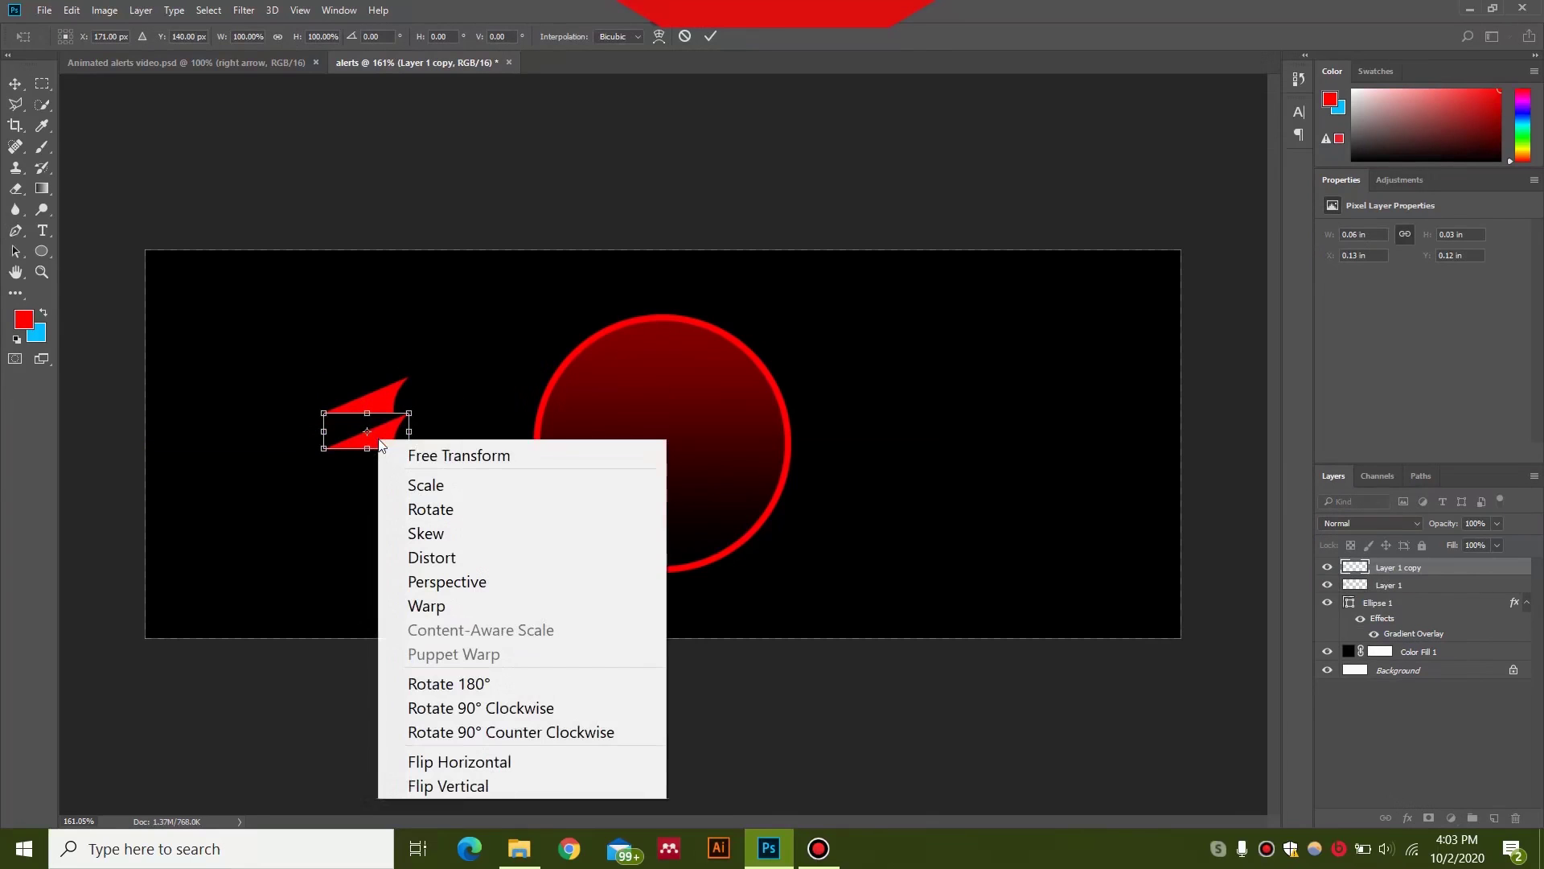
{"action": "left_click", "coordinate": [548, 761]}
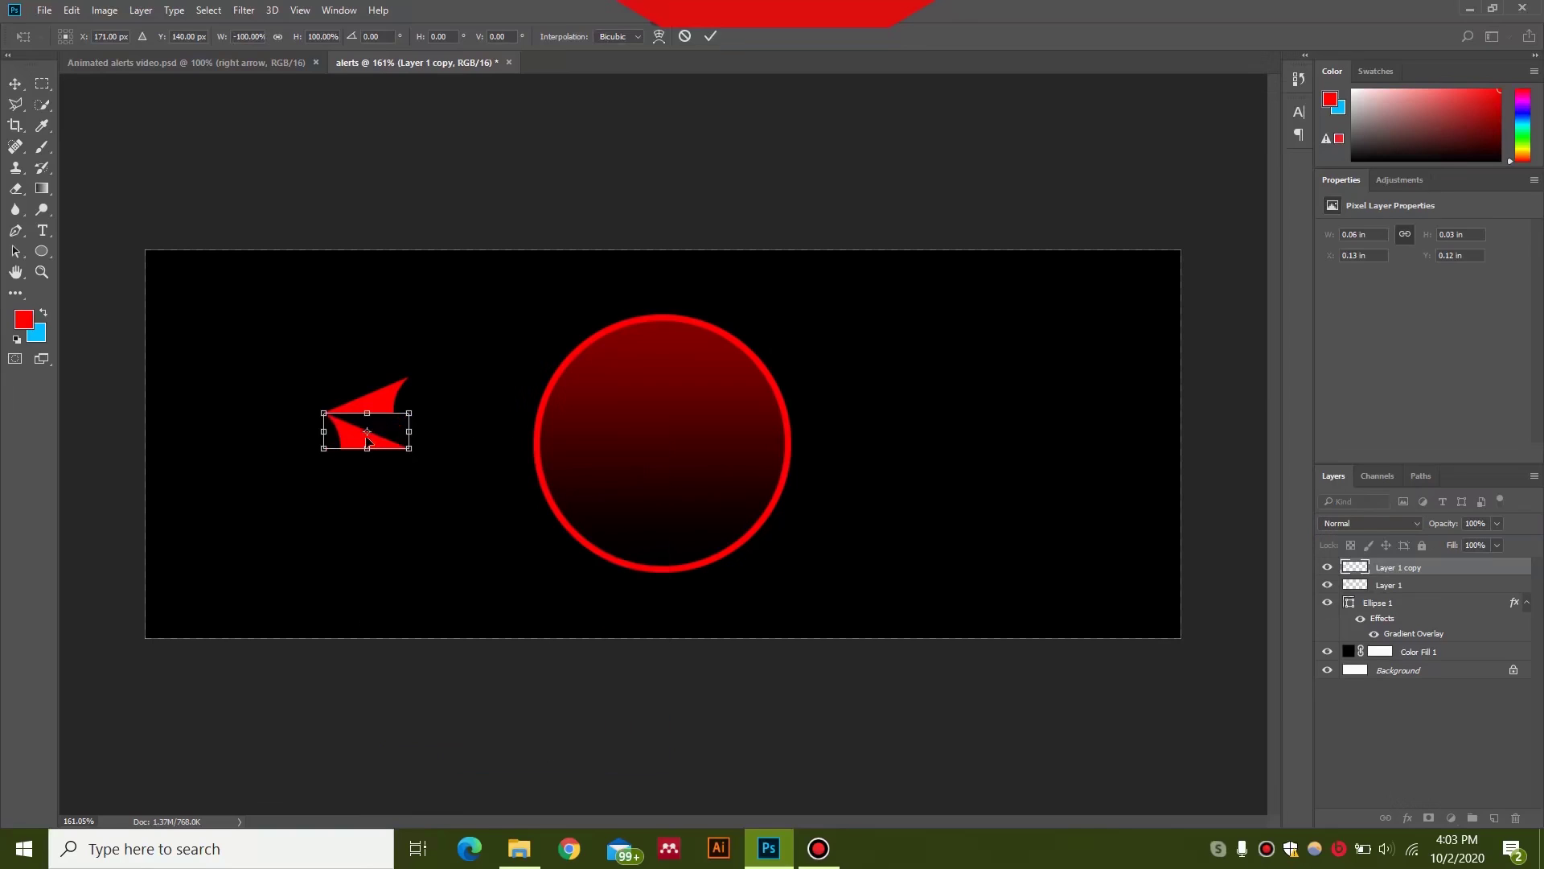
{"action": "key", "text": "ctrl+z"}
- Flip the lower half-arrow vertically and join it to the upper half to form a complete left-pointing arrow
{"action": "right_click", "coordinate": [381, 441]}
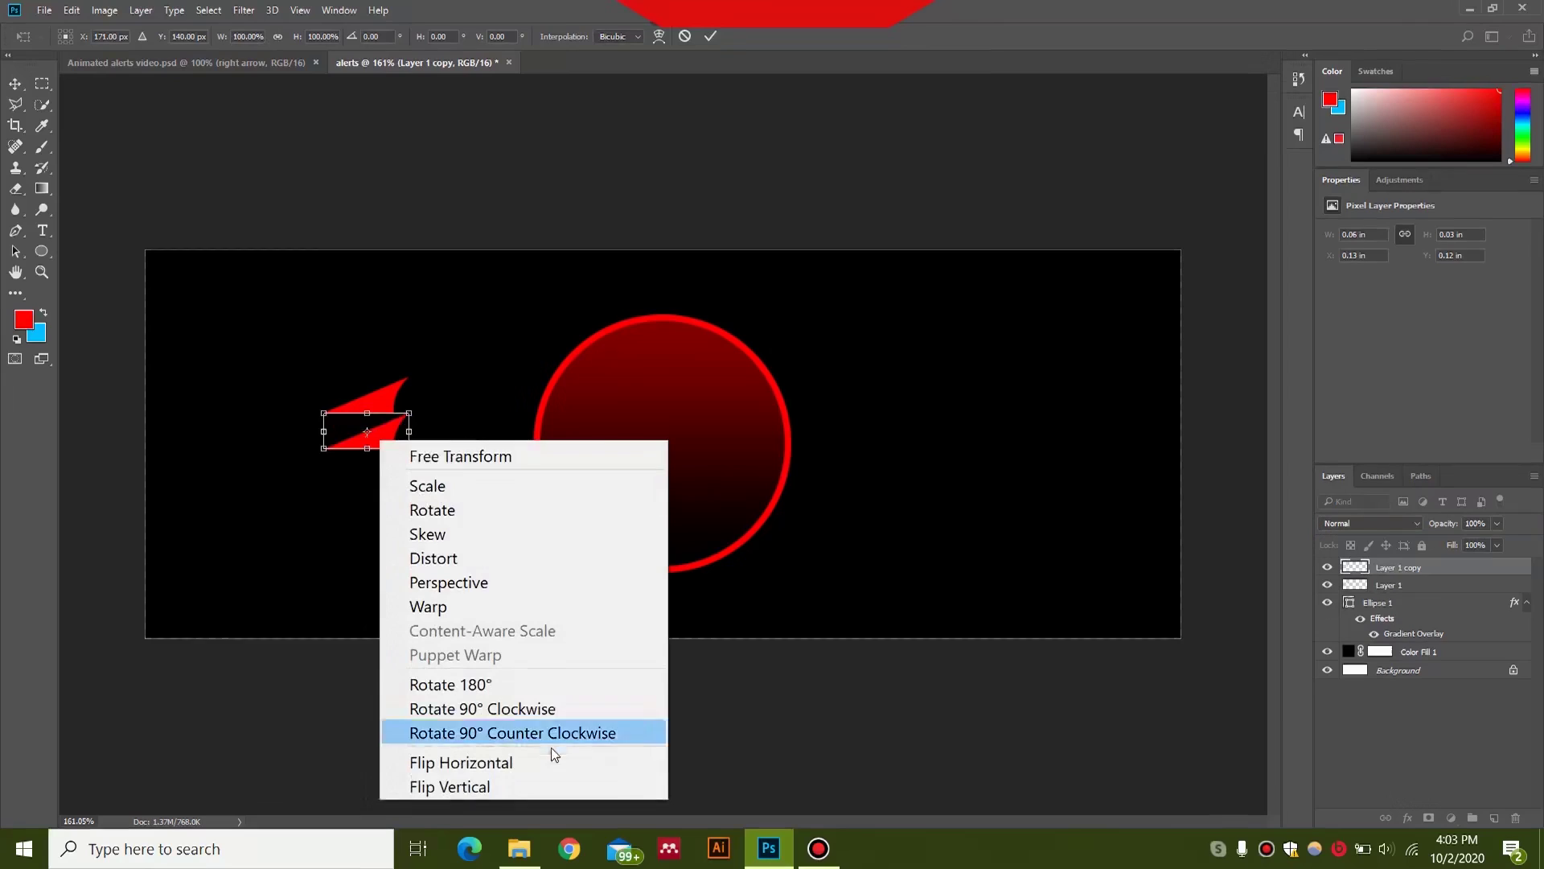
{"action": "left_click", "coordinate": [548, 785]}
{"action": "left_click_drag", "start_coordinate": [376, 418], "coordinate": [376, 423]}
{"action": "key", "text": "p"}
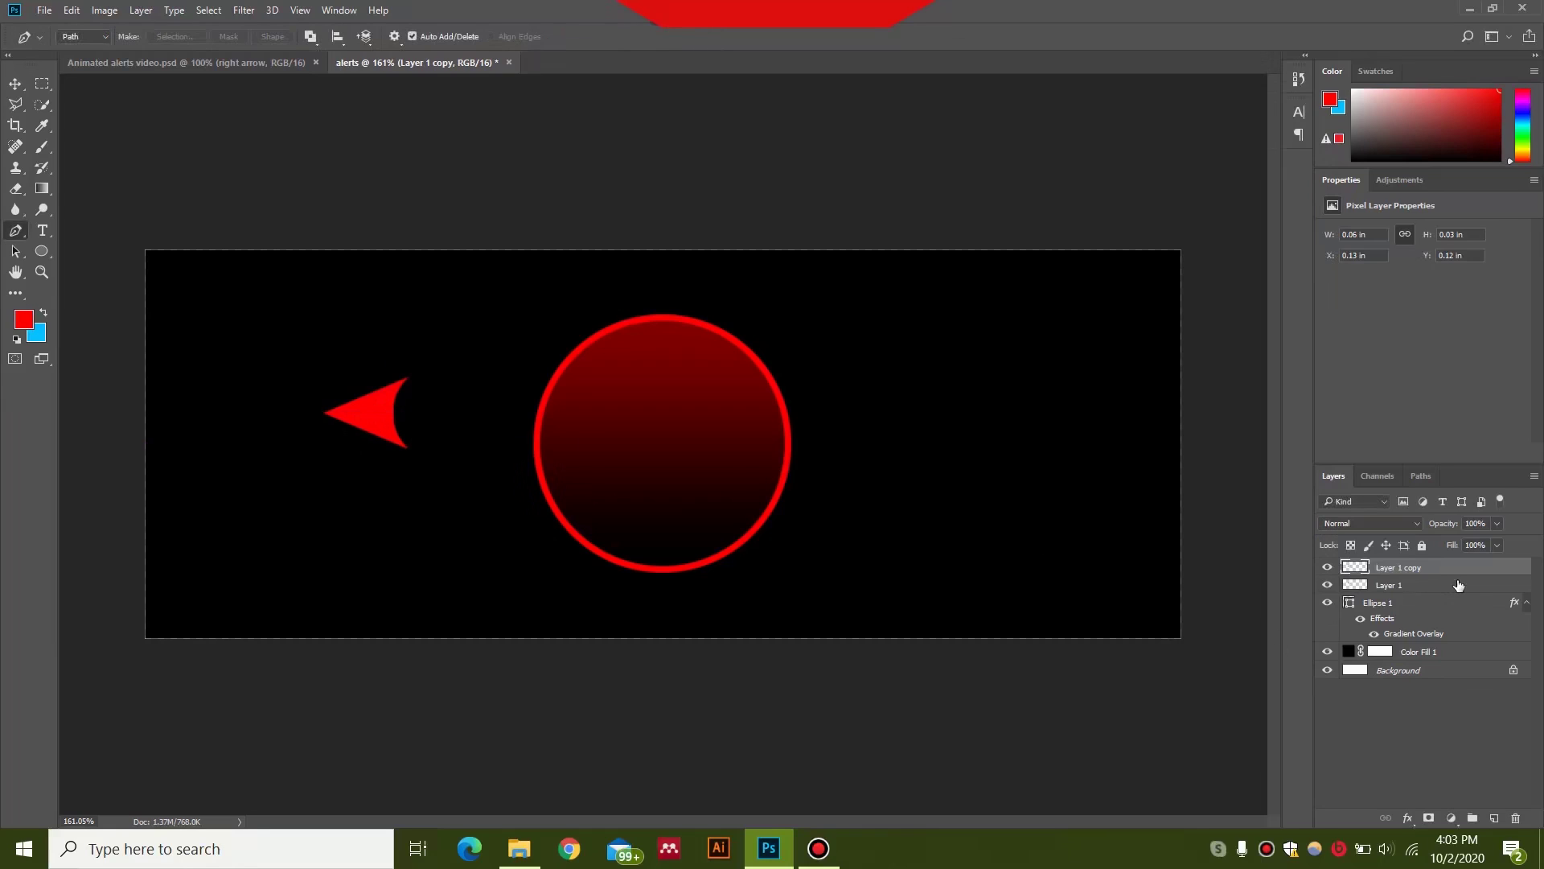
- Check which half each arrow layer holds by toggling its visibility, and merge the two layers into one
{"action": "left_click", "coordinate": [1329, 568]}
{"action": "left_click", "coordinate": [1328, 568]}
{"action": "left_click", "coordinate": [1329, 590]}
{"action": "left_click", "coordinate": [1329, 590]}
{"action": "left_click", "coordinate": [1443, 587], "text": "shift"}
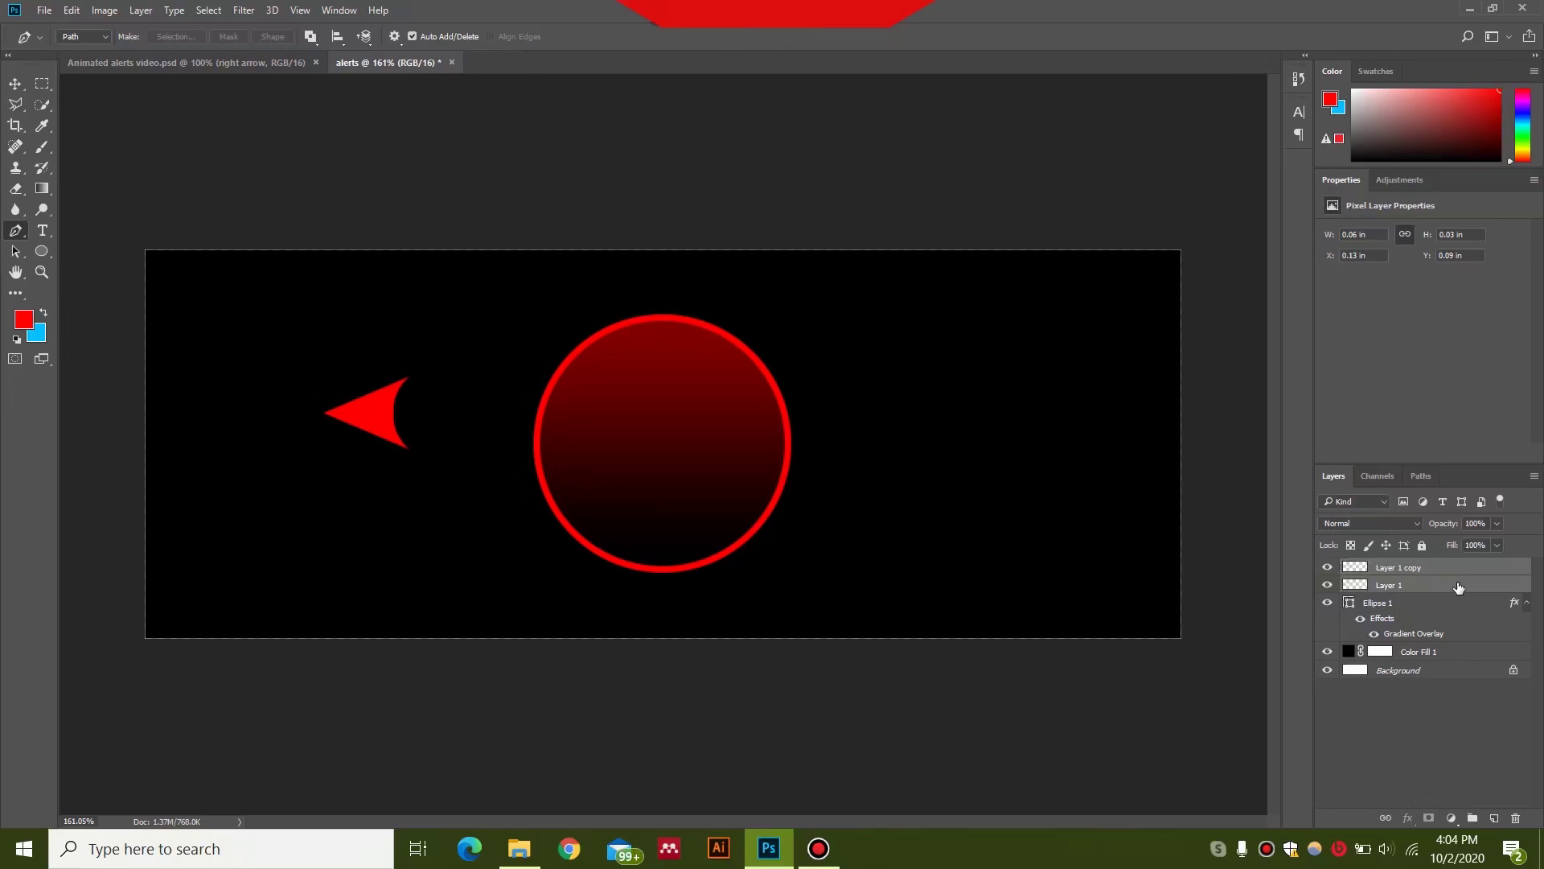
{"action": "right_click", "coordinate": [1458, 588]}
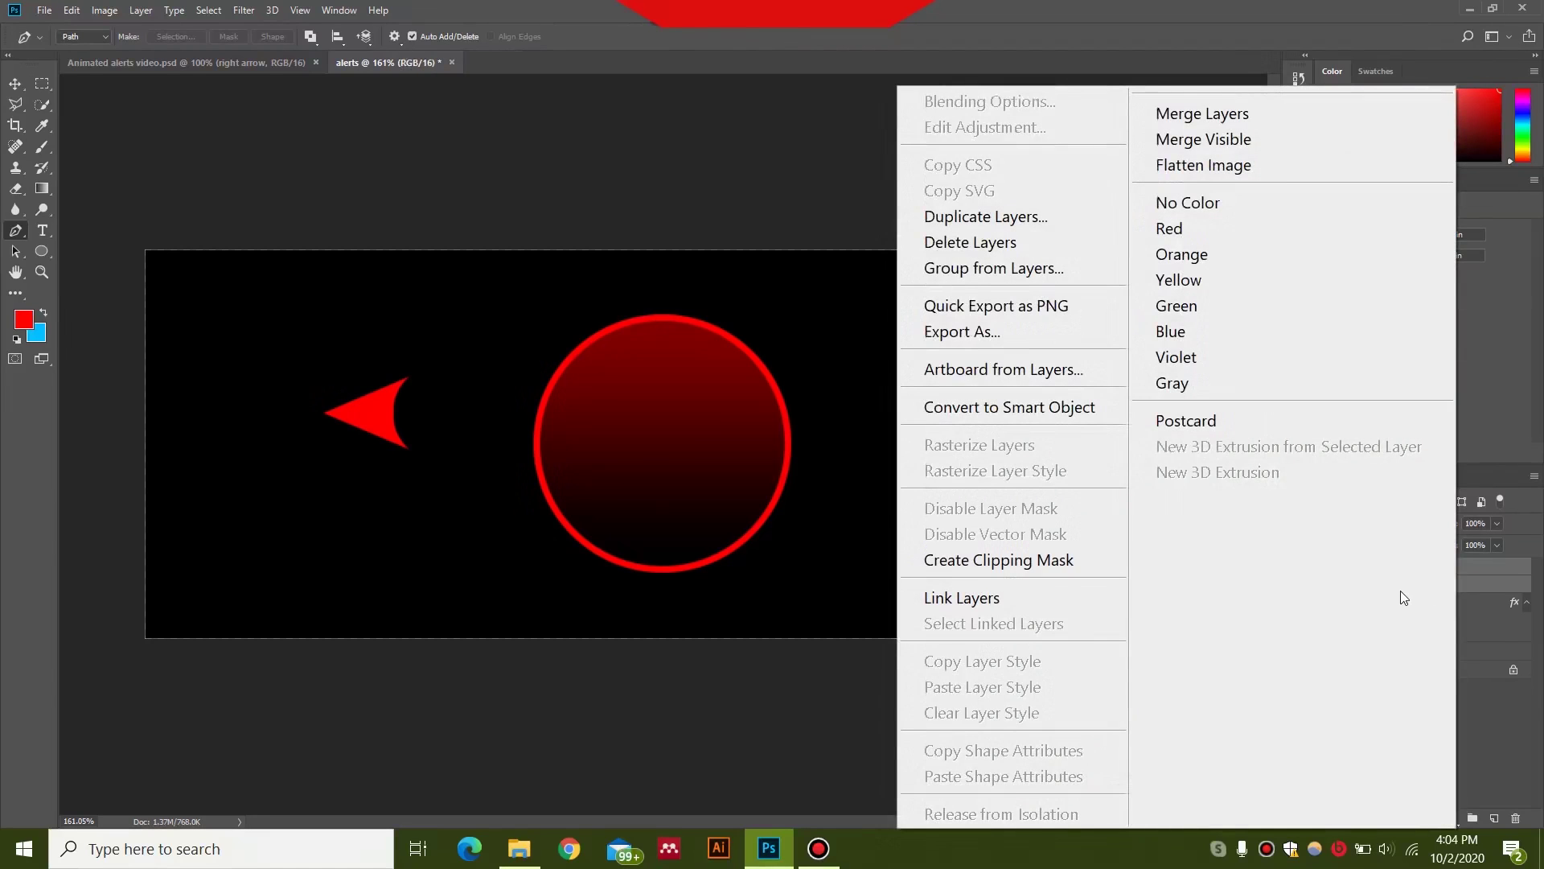
{"action": "left_click", "coordinate": [1207, 113]}
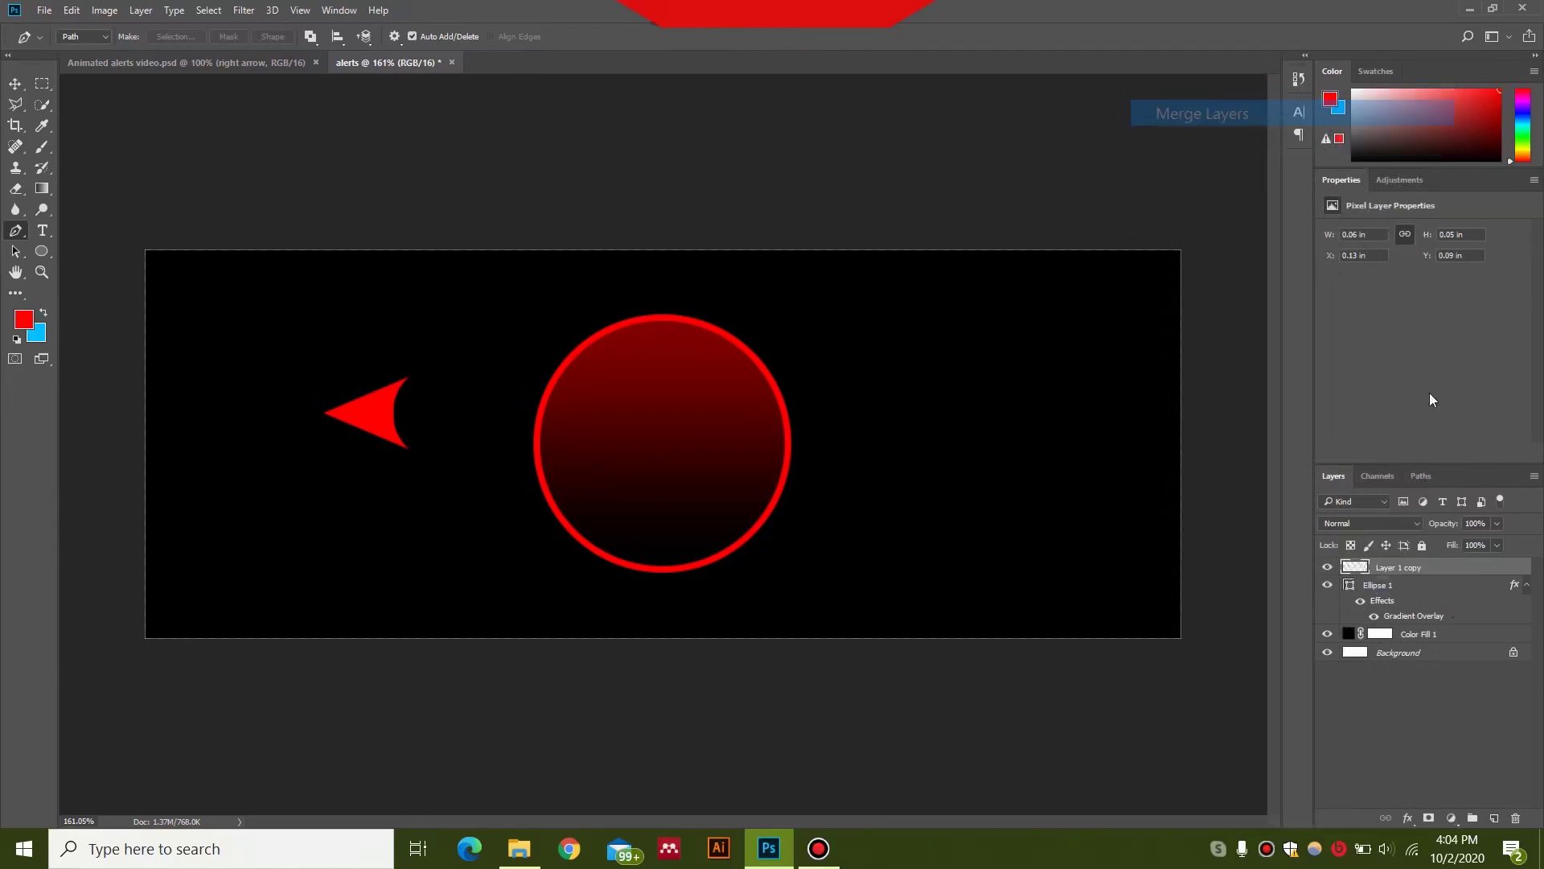
- Check the merged arrow layer's visibility and move the arrow beside the circle's left edge, at about X 0.22, Y 0.12 in
{"action": "left_click", "coordinate": [1327, 568]}
{"action": "left_click", "coordinate": [1327, 567]}
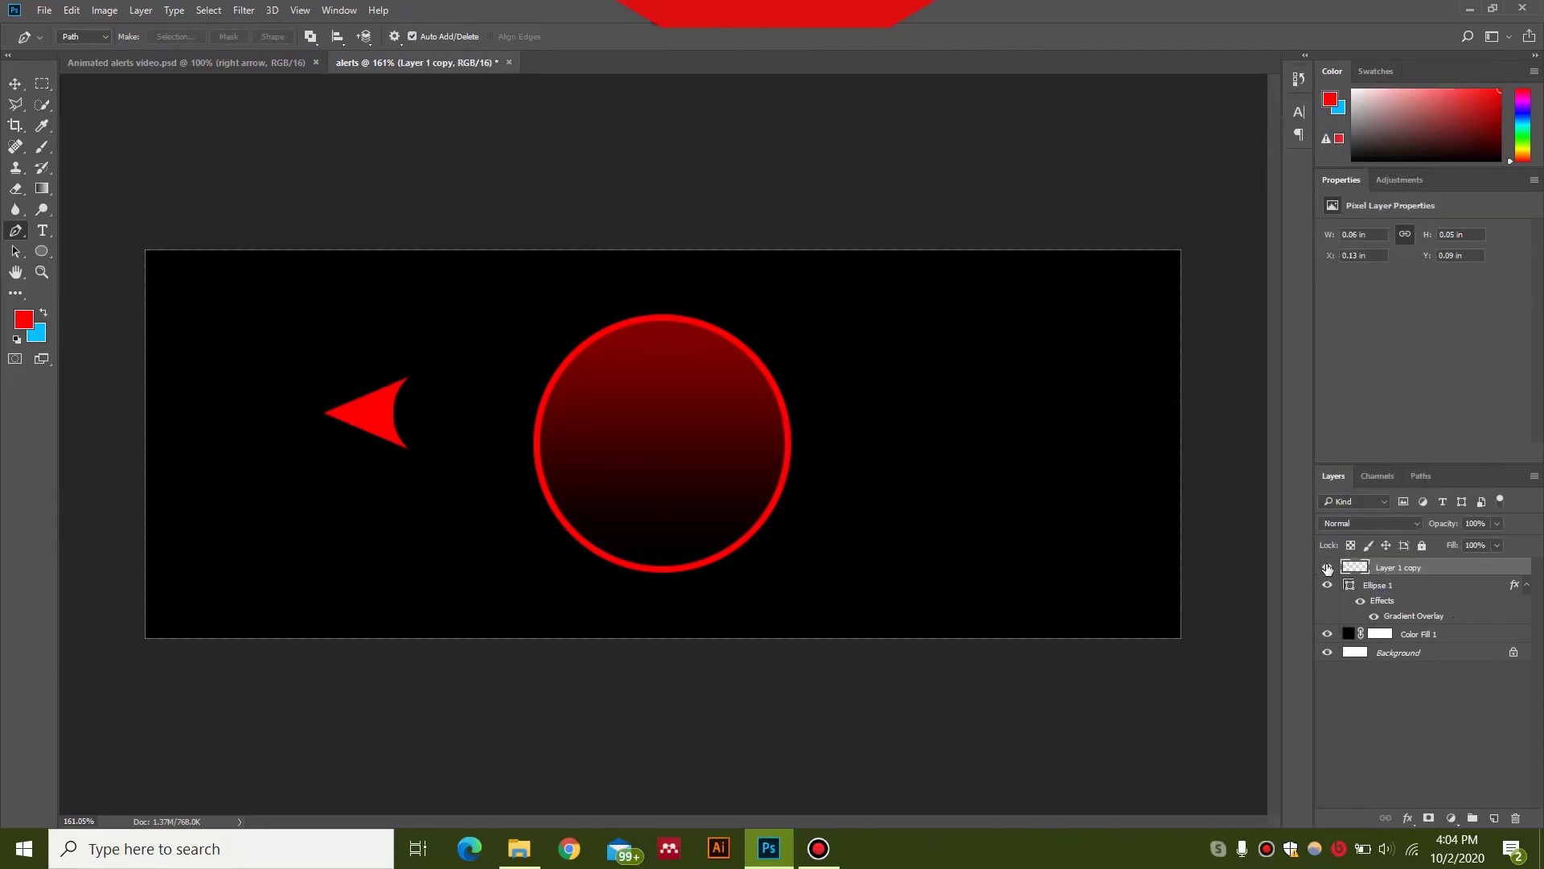
{"action": "left_click", "coordinate": [1328, 567]}
{"action": "left_click", "coordinate": [1327, 567]}
{"action": "key", "text": "v"}
{"action": "left_click_drag", "start_coordinate": [381, 419], "coordinate": [500, 456]}
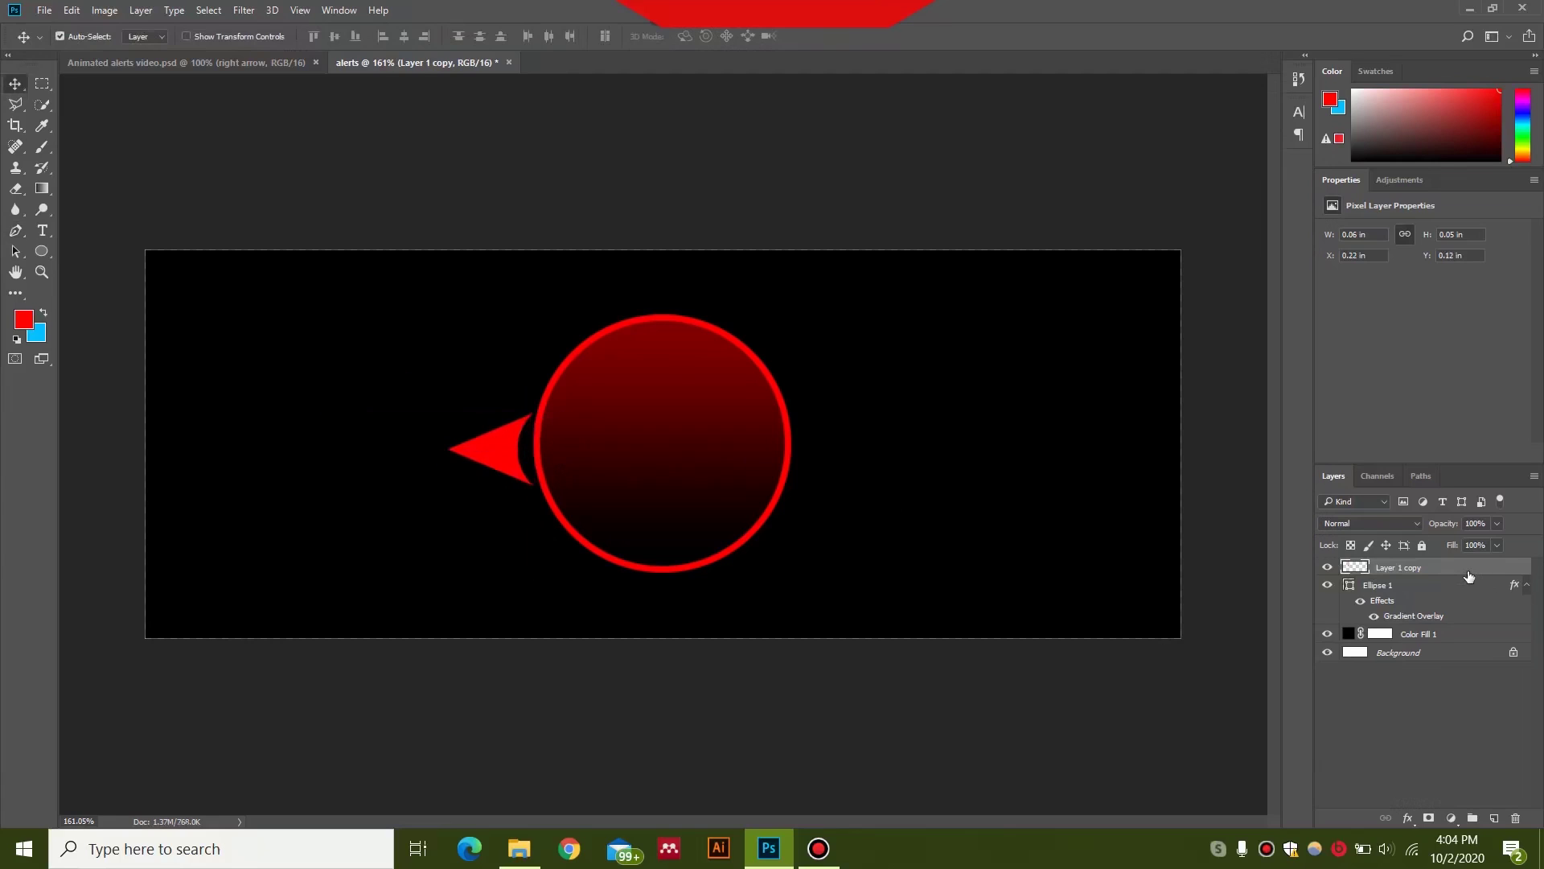
- Duplicate the arrow, move the copy to the circle's right side and flip it horizontally so it points outward
{"action": "key", "text": "ctrl+j"}
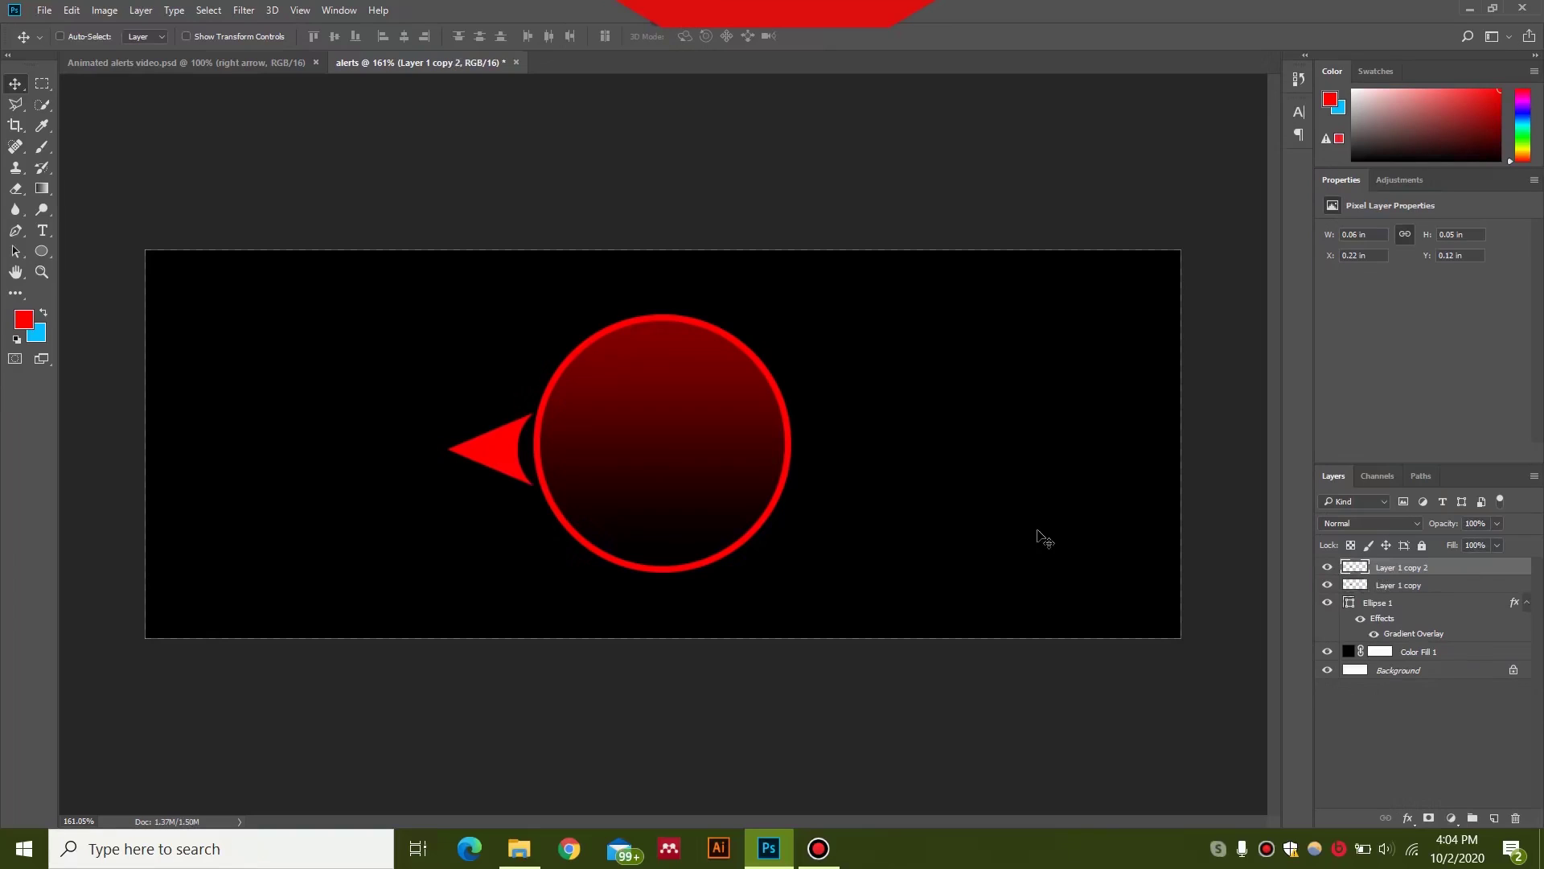
{"action": "left_click_drag", "start_coordinate": [498, 452], "coordinate": [861, 453]}
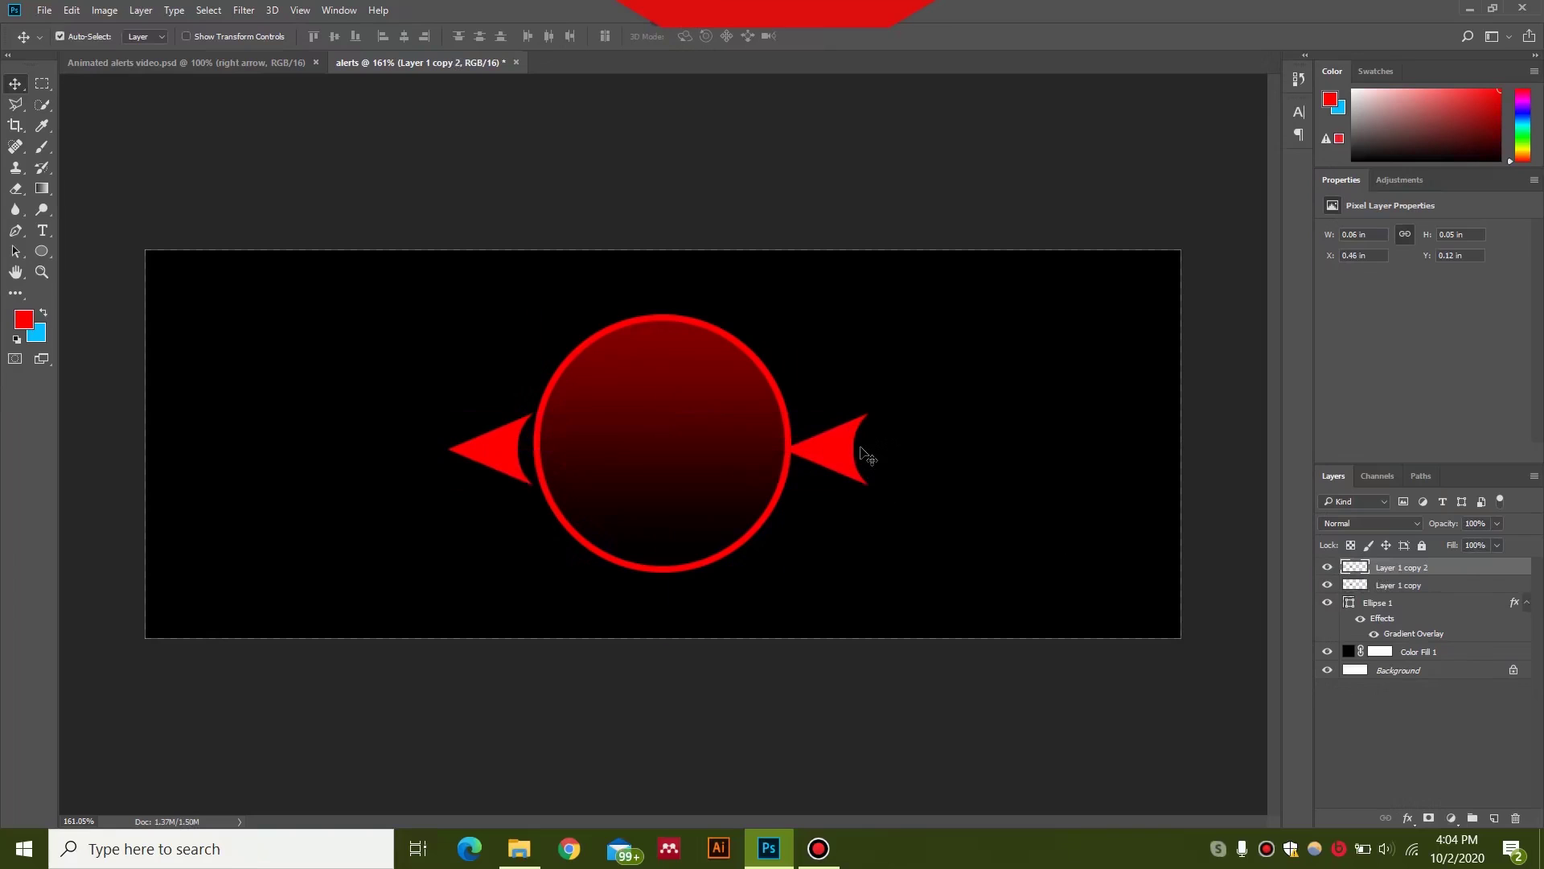
{"action": "key", "text": "ctrl+t"}
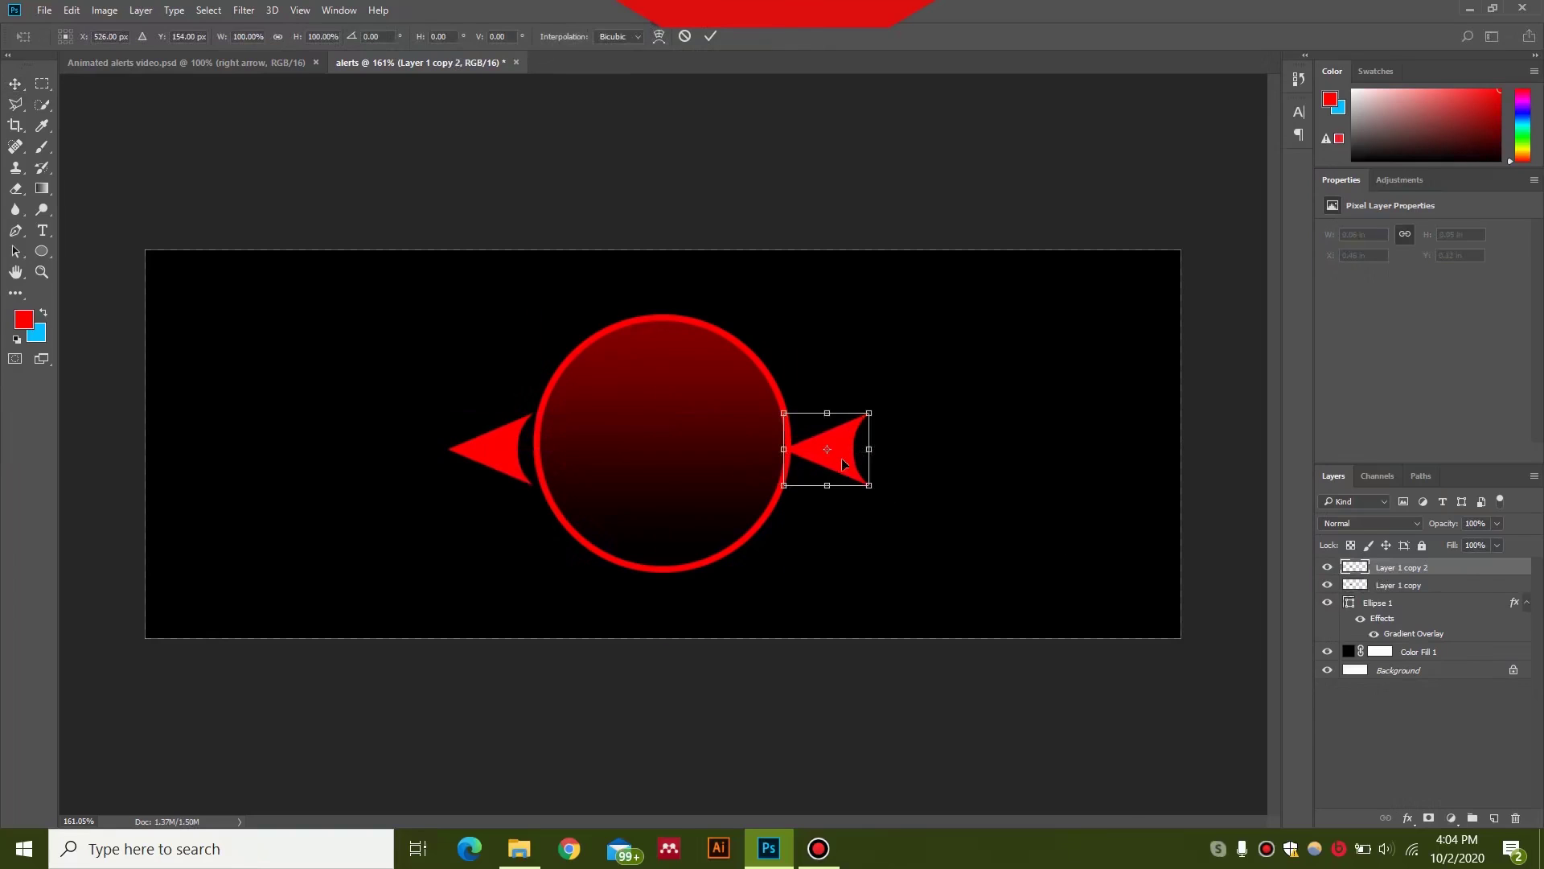
{"action": "right_click", "coordinate": [841, 457]}
{"action": "left_click", "coordinate": [1012, 784]}
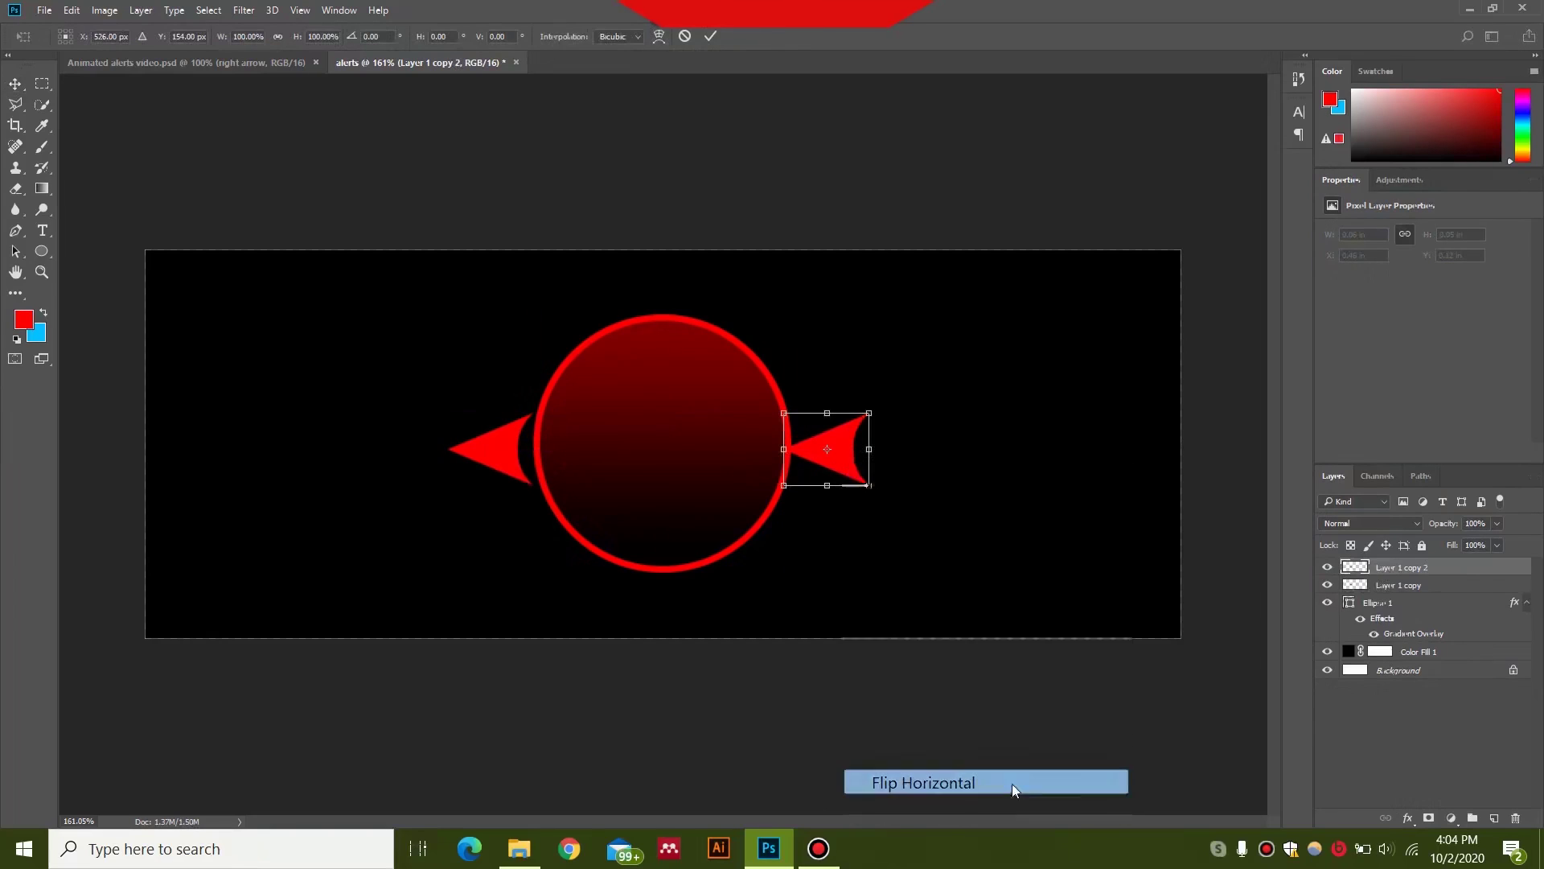
{"action": "left_click_drag", "start_coordinate": [815, 457], "coordinate": [823, 457]}
{"action": "key", "text": "Return"}
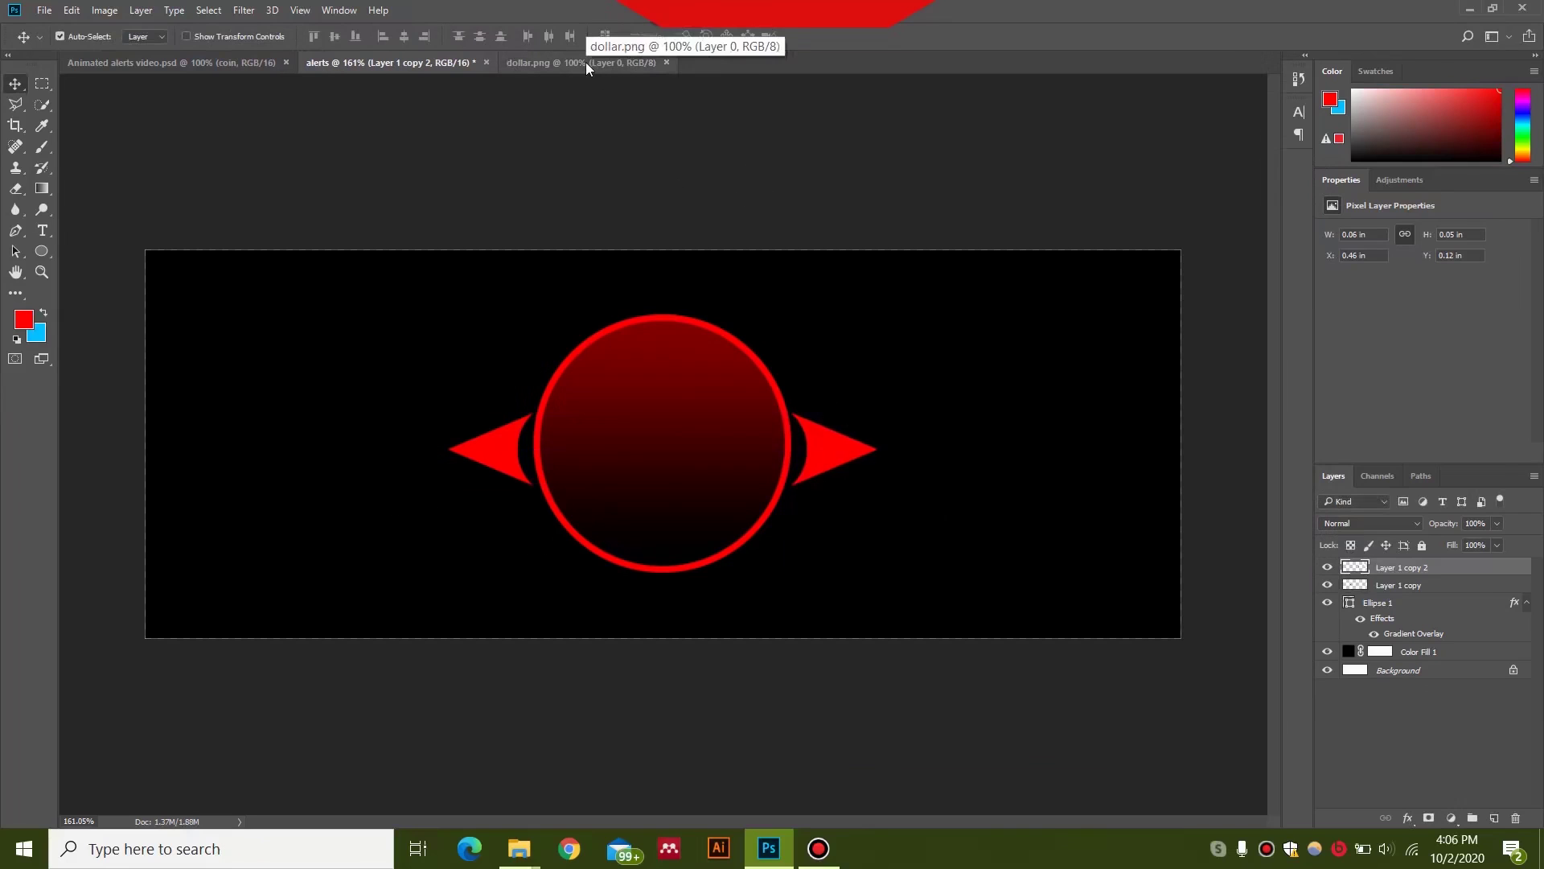
- Switch to the dollar.png document and scale the dollar sign down proportionally to about 22%
{"action": "left_click", "coordinate": [586, 61]}
{"action": "mouse_move", "coordinate": [759, 491]}
{"action": "left_mouse_down"}
{"action": "mouse_move", "coordinate": [772, 507]}
{"action": "mouse_move", "coordinate": [765, 490]}
{"action": "left_mouse_up"}
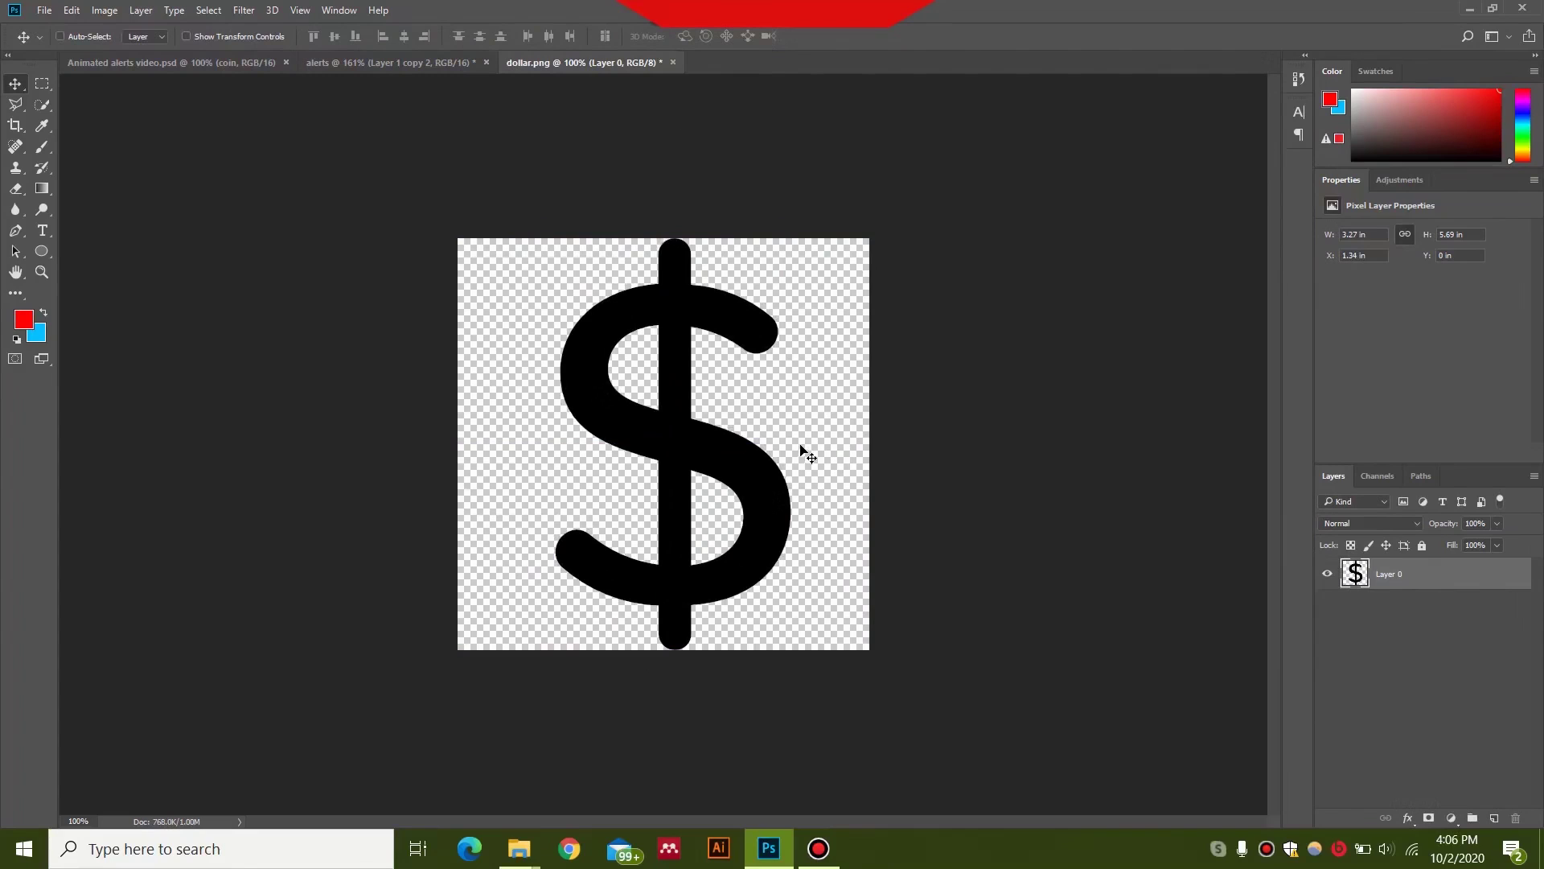
{"action": "key", "text": "ctrl"}
{"action": "key", "text": "ctrl+t"}
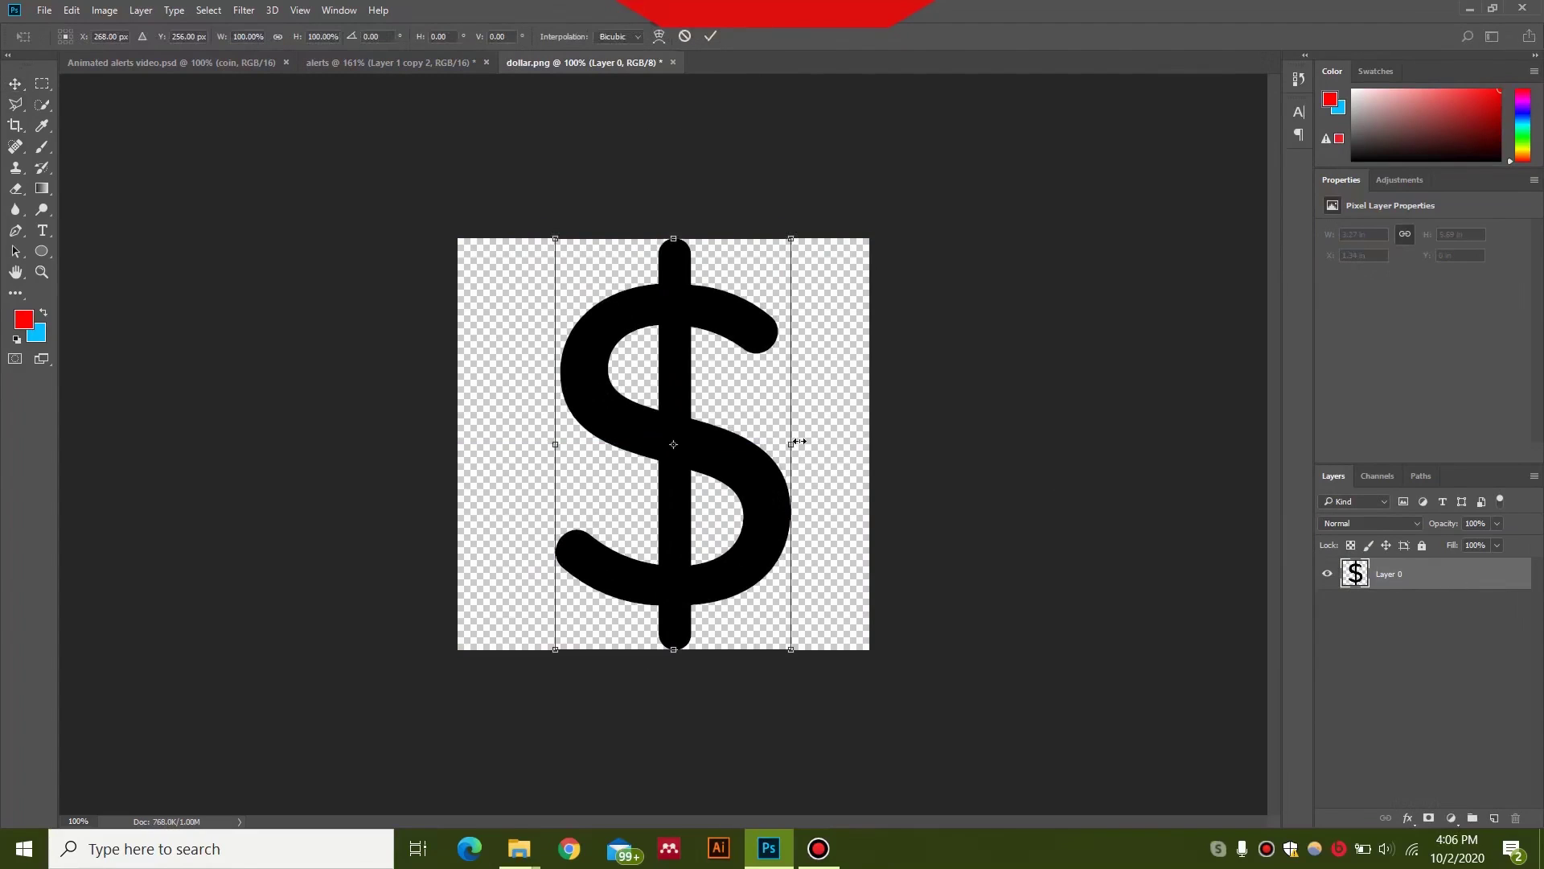
{"action": "mouse_move", "coordinate": [788, 443]}
{"action": "left_mouse_down"}
{"action": "mouse_move", "coordinate": [741, 440]}
{"action": "mouse_move", "coordinate": [821, 443]}
{"action": "mouse_move", "coordinate": [786, 444]}
{"action": "left_mouse_up"}
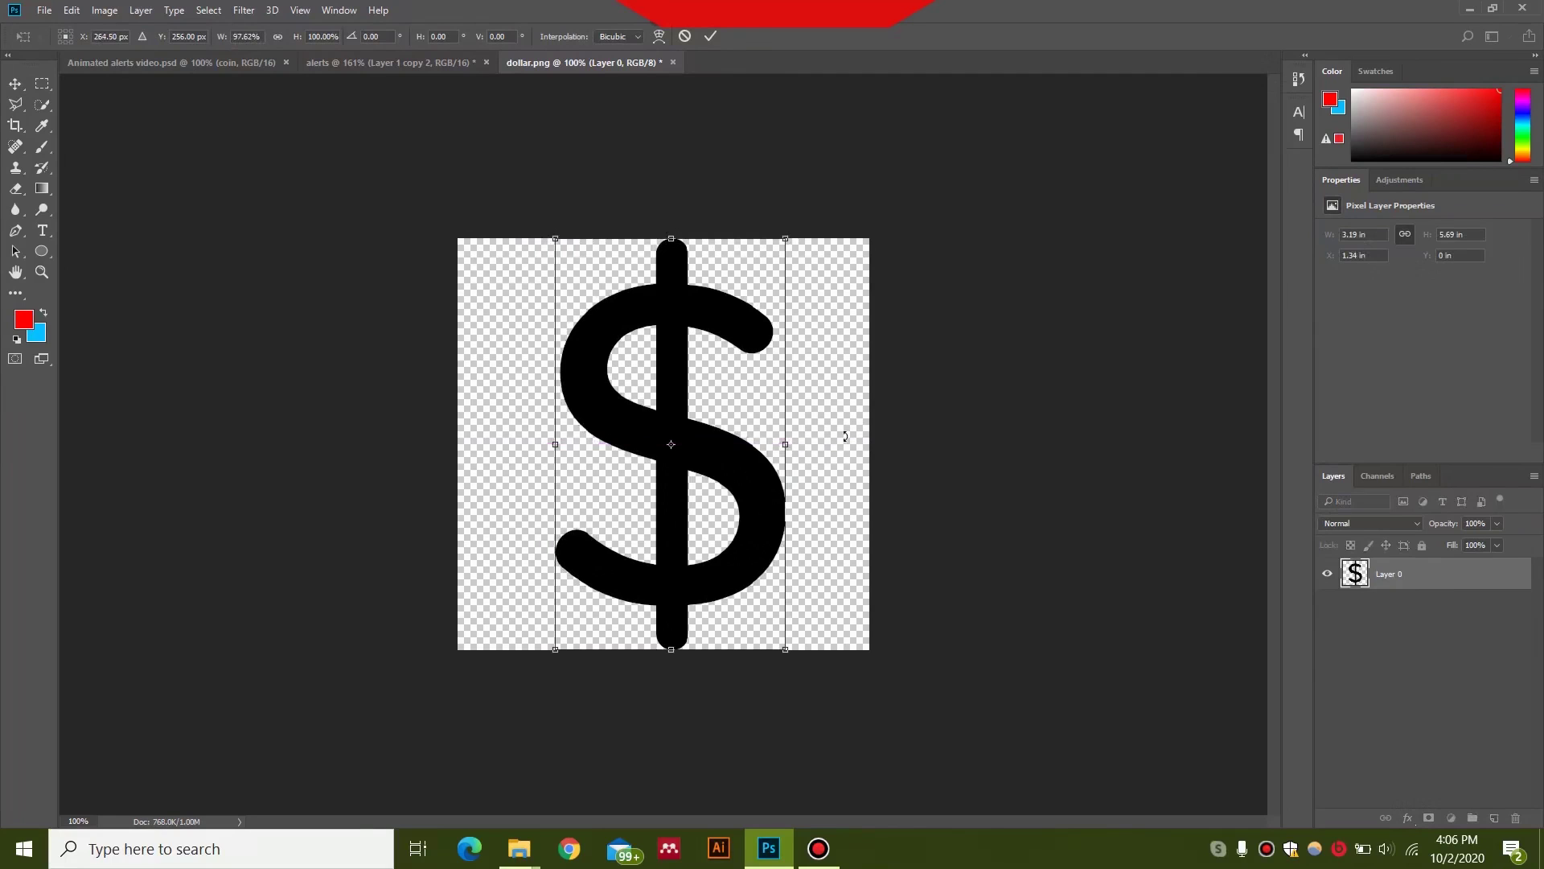
{"action": "left_click_drag", "start_coordinate": [799, 232], "coordinate": [708, 400]}
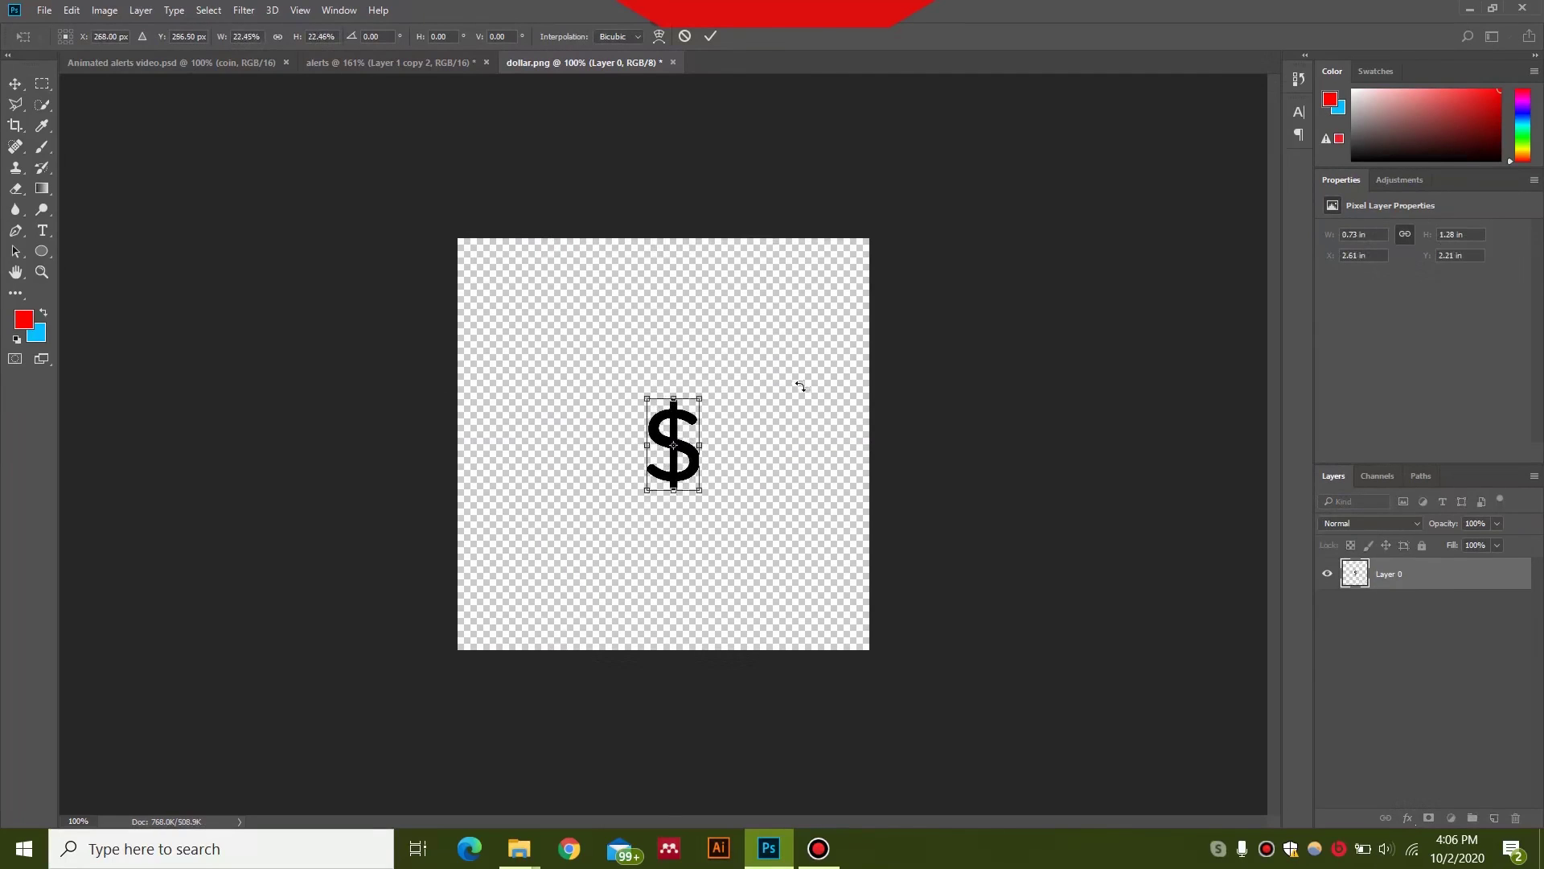
{"action": "key", "text": "Return"}
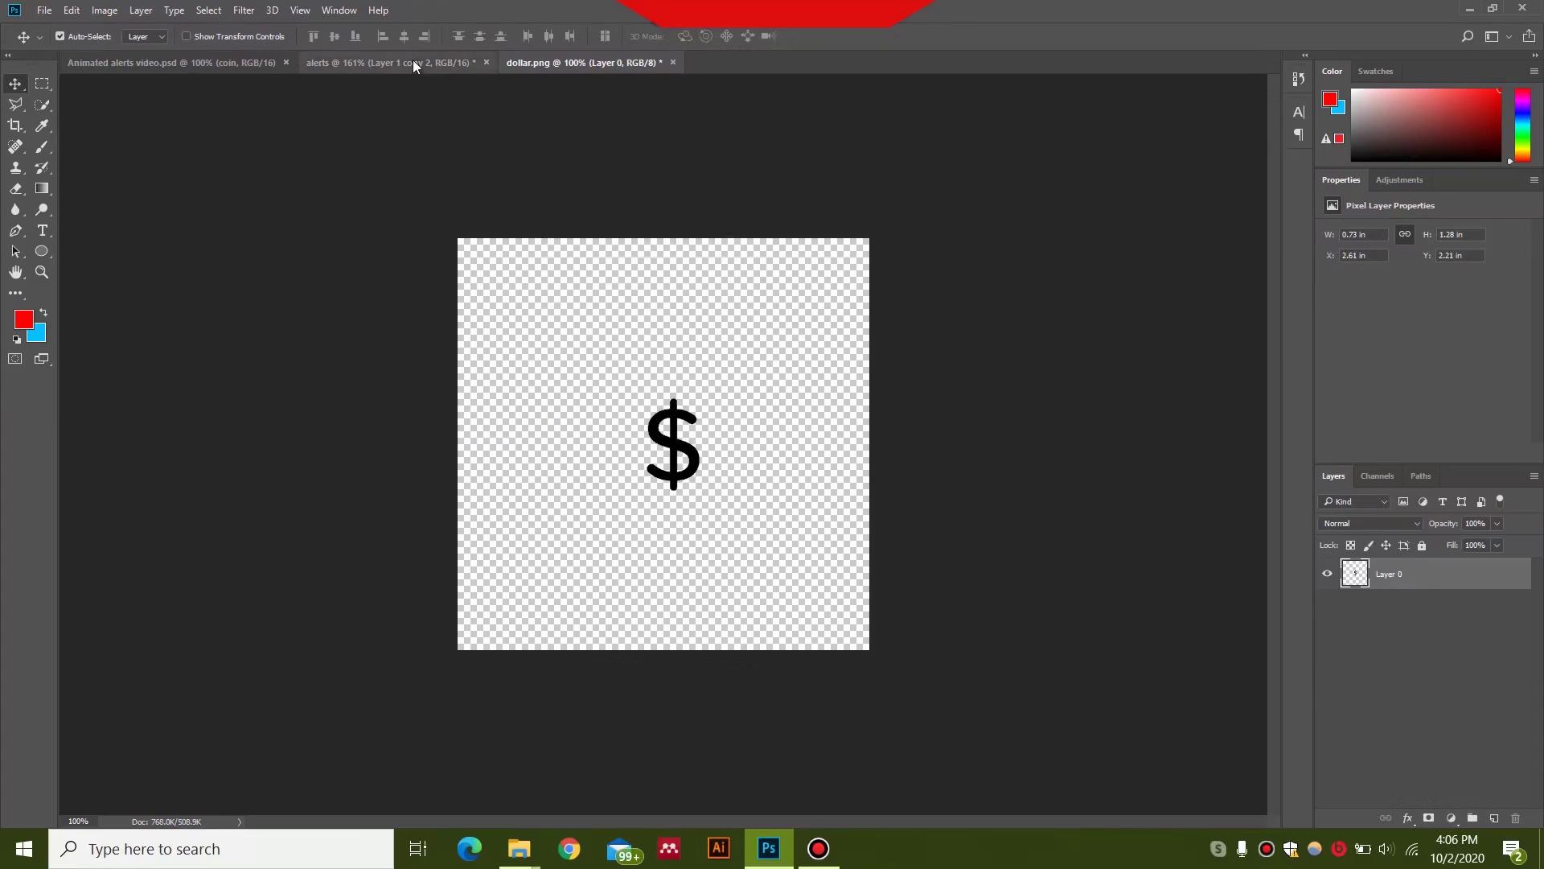
- Bring the dollar sign into the alerts document, centred on the circle, and enlarge it to about 0.07 × 0.12 in
{"action": "left_click", "coordinate": [413, 62]}
{"action": "key", "text": "ctrl+v"}
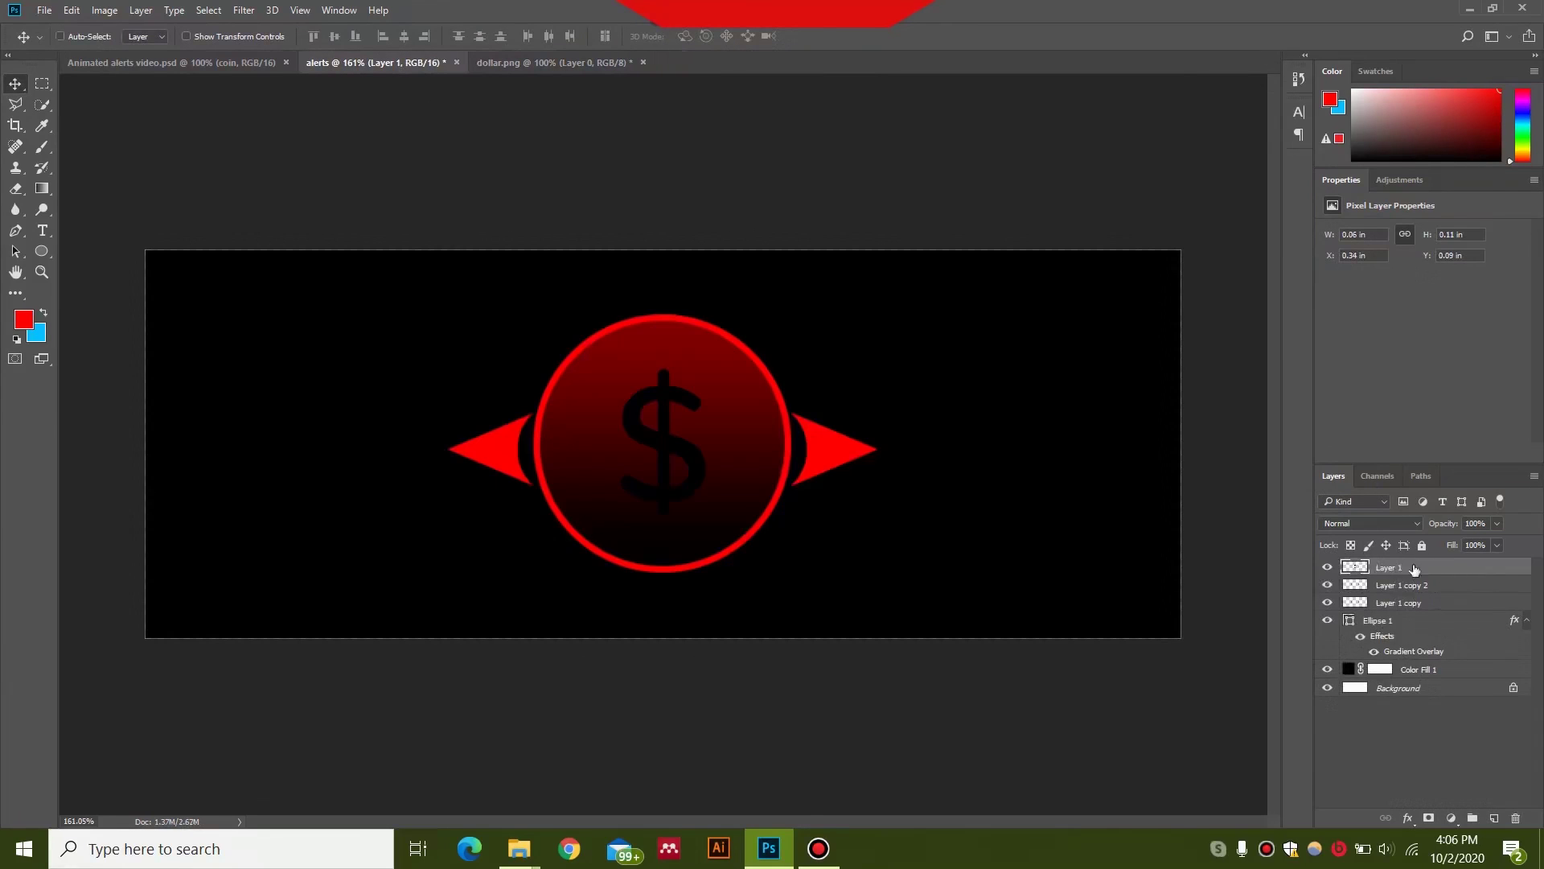
{"action": "key", "text": "ctrl"}
{"action": "key", "text": "ctrl+t"}
{"action": "left_click_drag", "start_coordinate": [706, 368], "coordinate": [719, 354]}
{"action": "key", "text": "Return"}
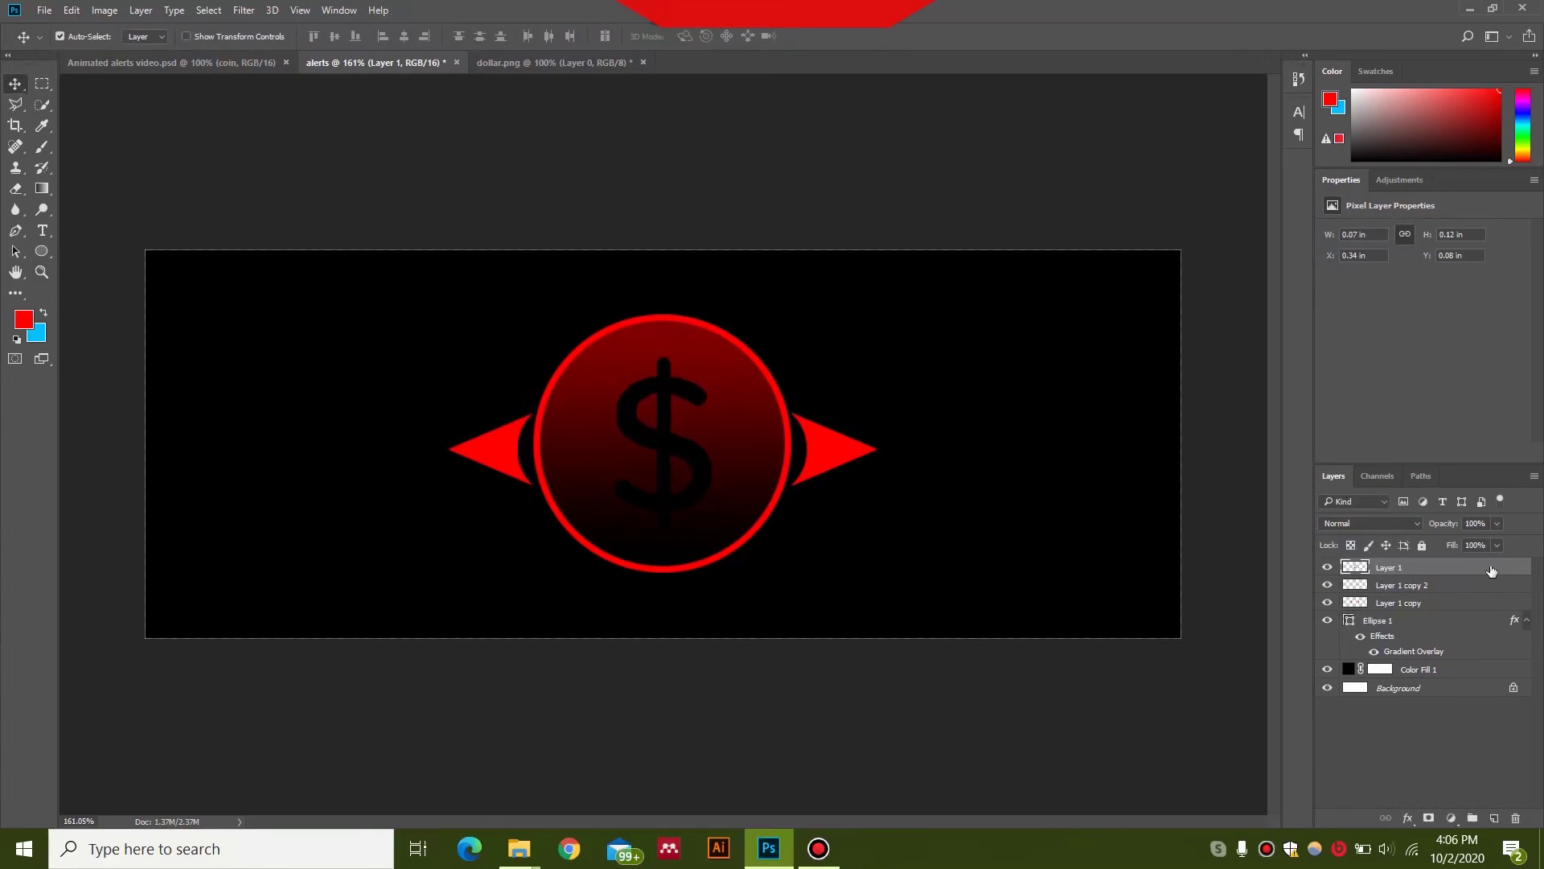
- Apply a Color Overlay of ff0000 in Normal mode at 100% opacity to the dollar sign layer
{"action": "double_click", "coordinate": [1492, 567]}
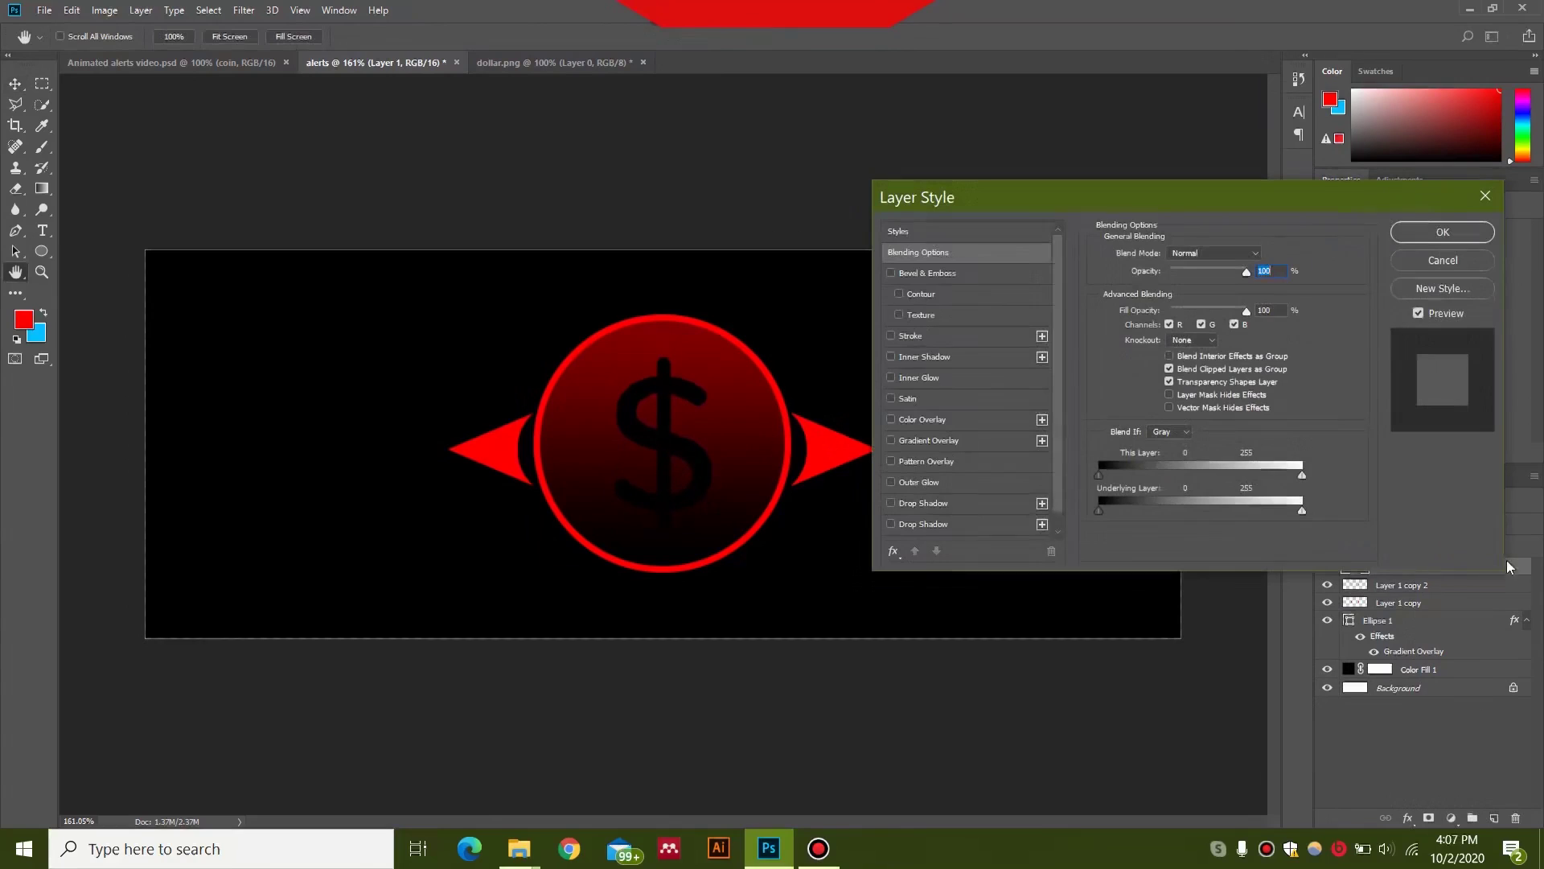
{"action": "left_click", "coordinate": [891, 419]}
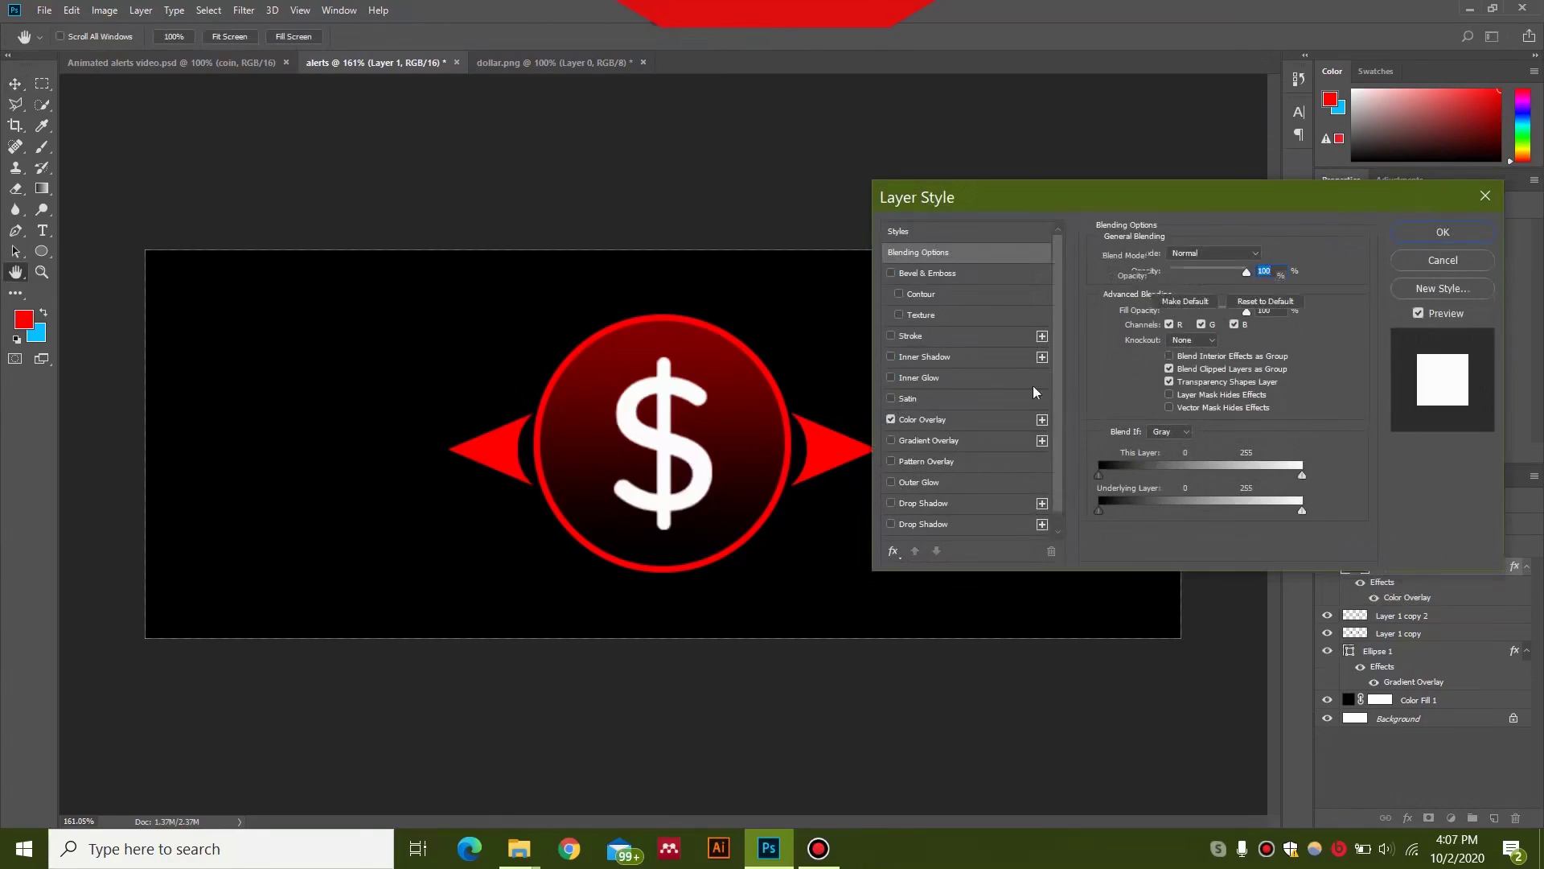
{"action": "left_click", "coordinate": [965, 419]}
{"action": "left_click", "coordinate": [1264, 255]}
{"action": "type", "text": "ff0000"}
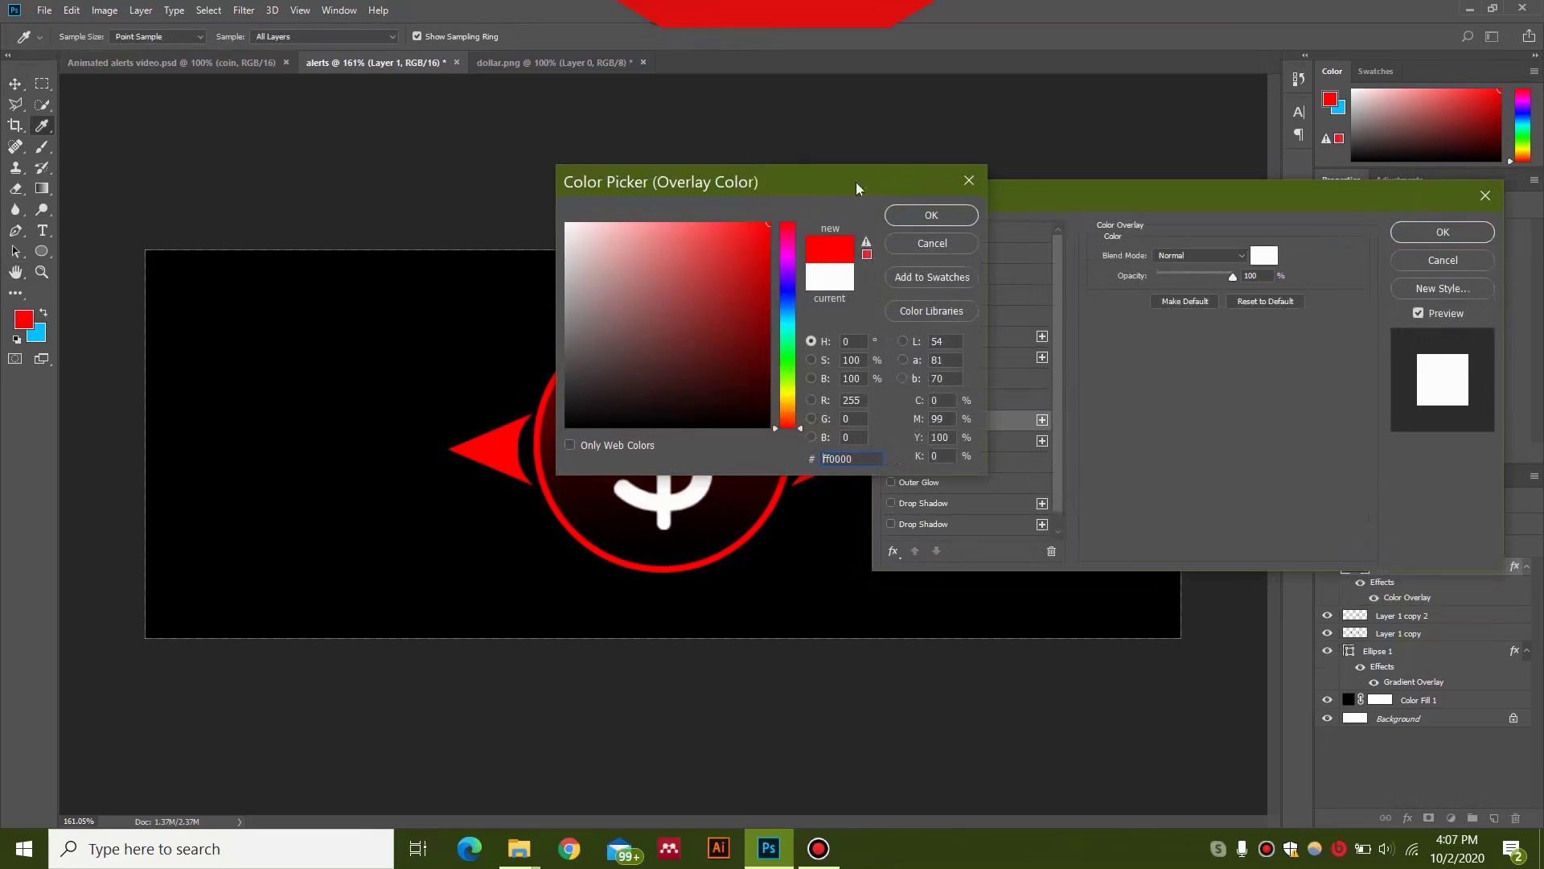
{"action": "left_click", "coordinate": [929, 217]}
{"action": "left_click", "coordinate": [1443, 233]}
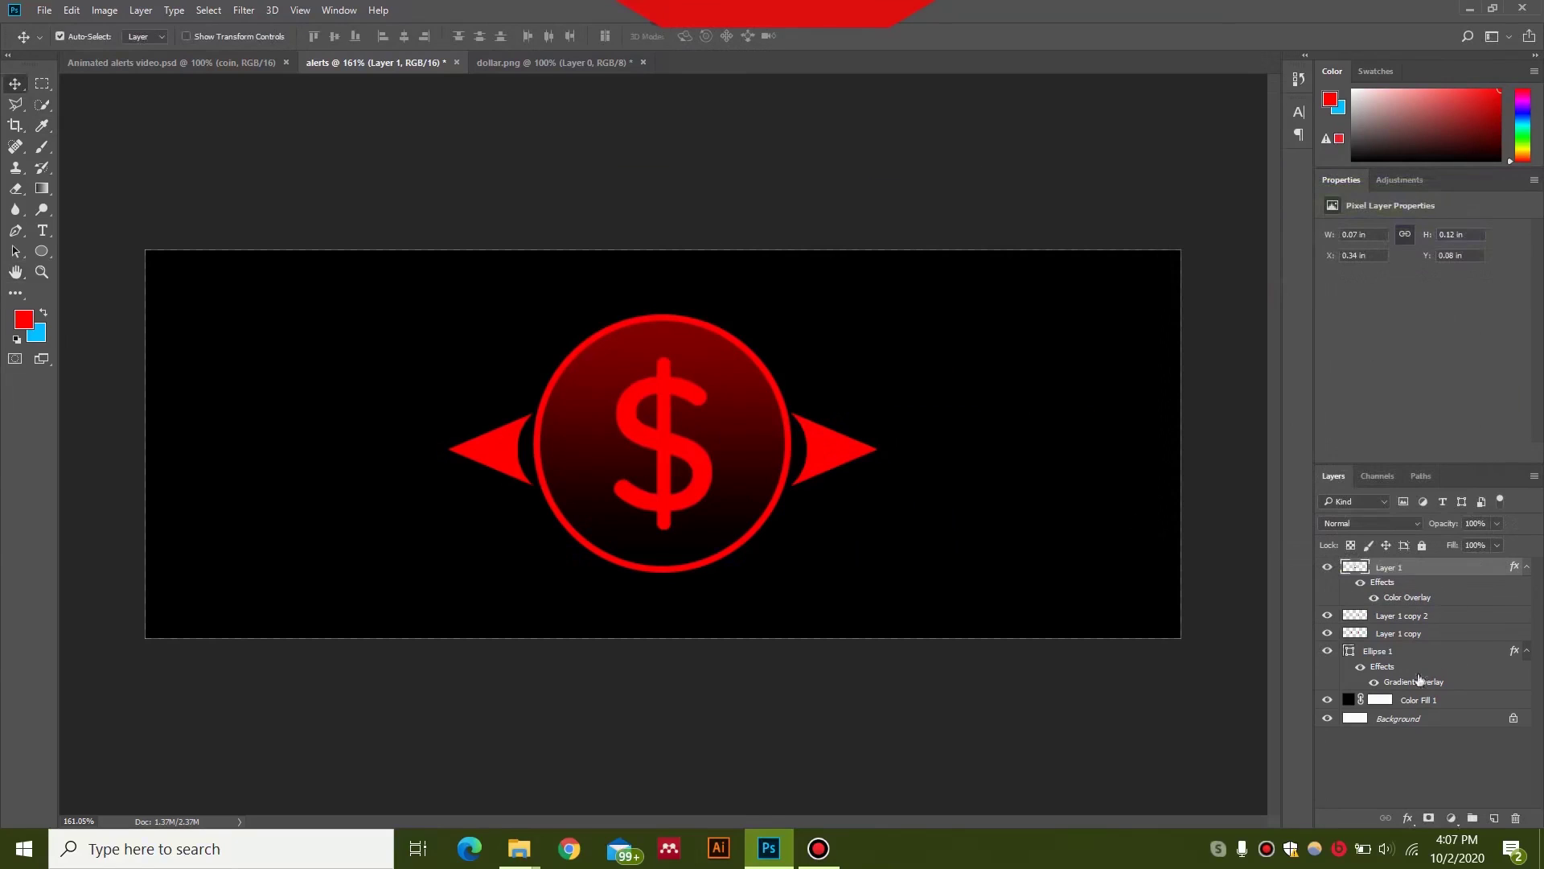
- Delete the white Background layer and rename the black Color Fill 1 layer to bg
{"action": "left_click", "coordinate": [1420, 723]}
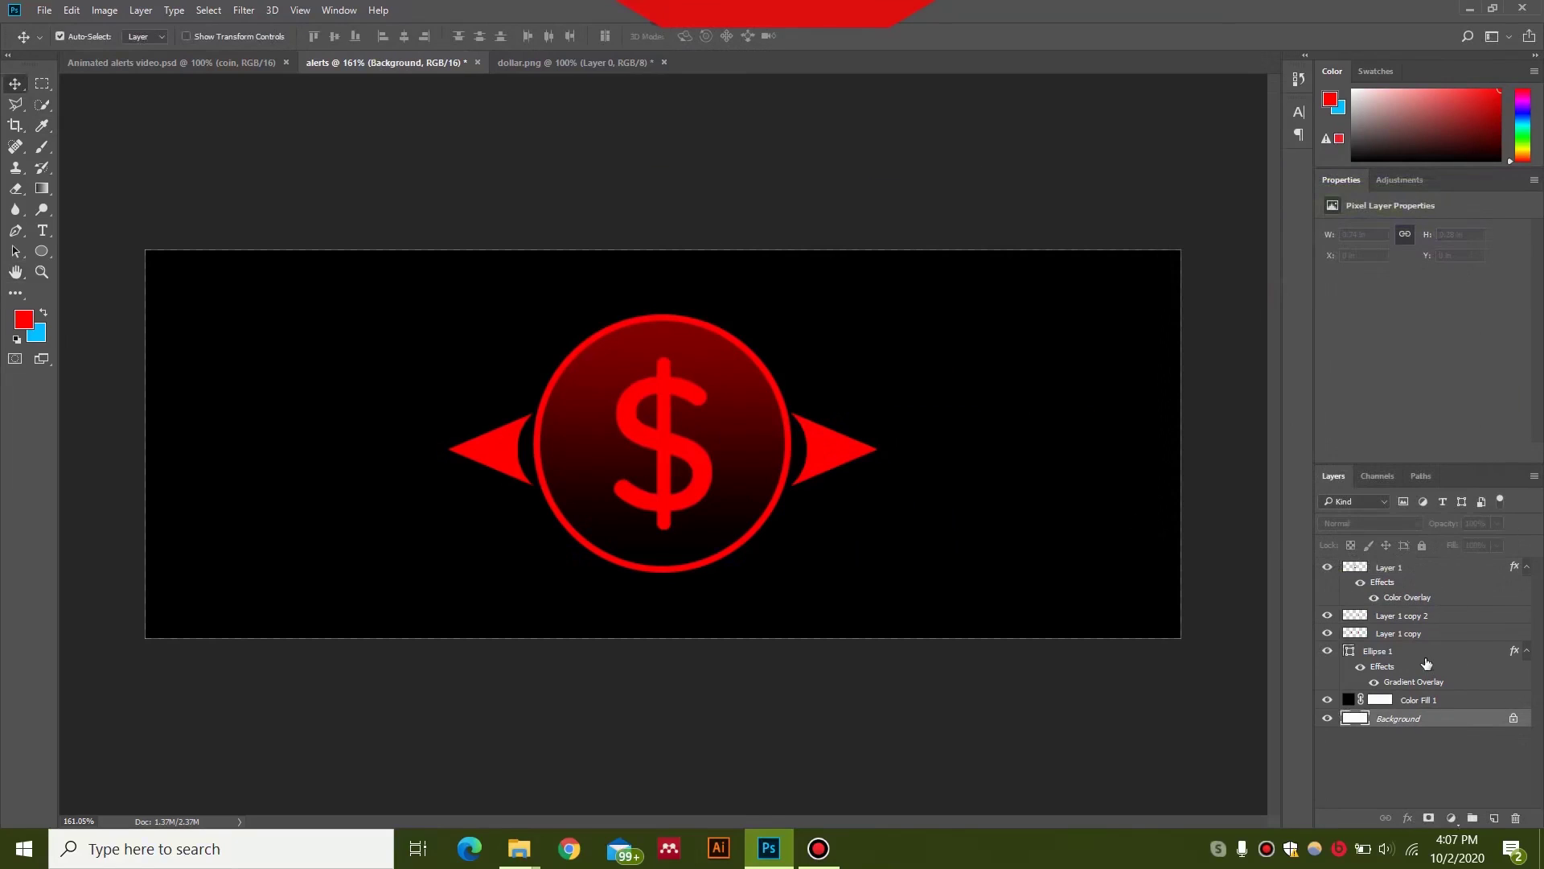
{"action": "key", "text": "Delete"}
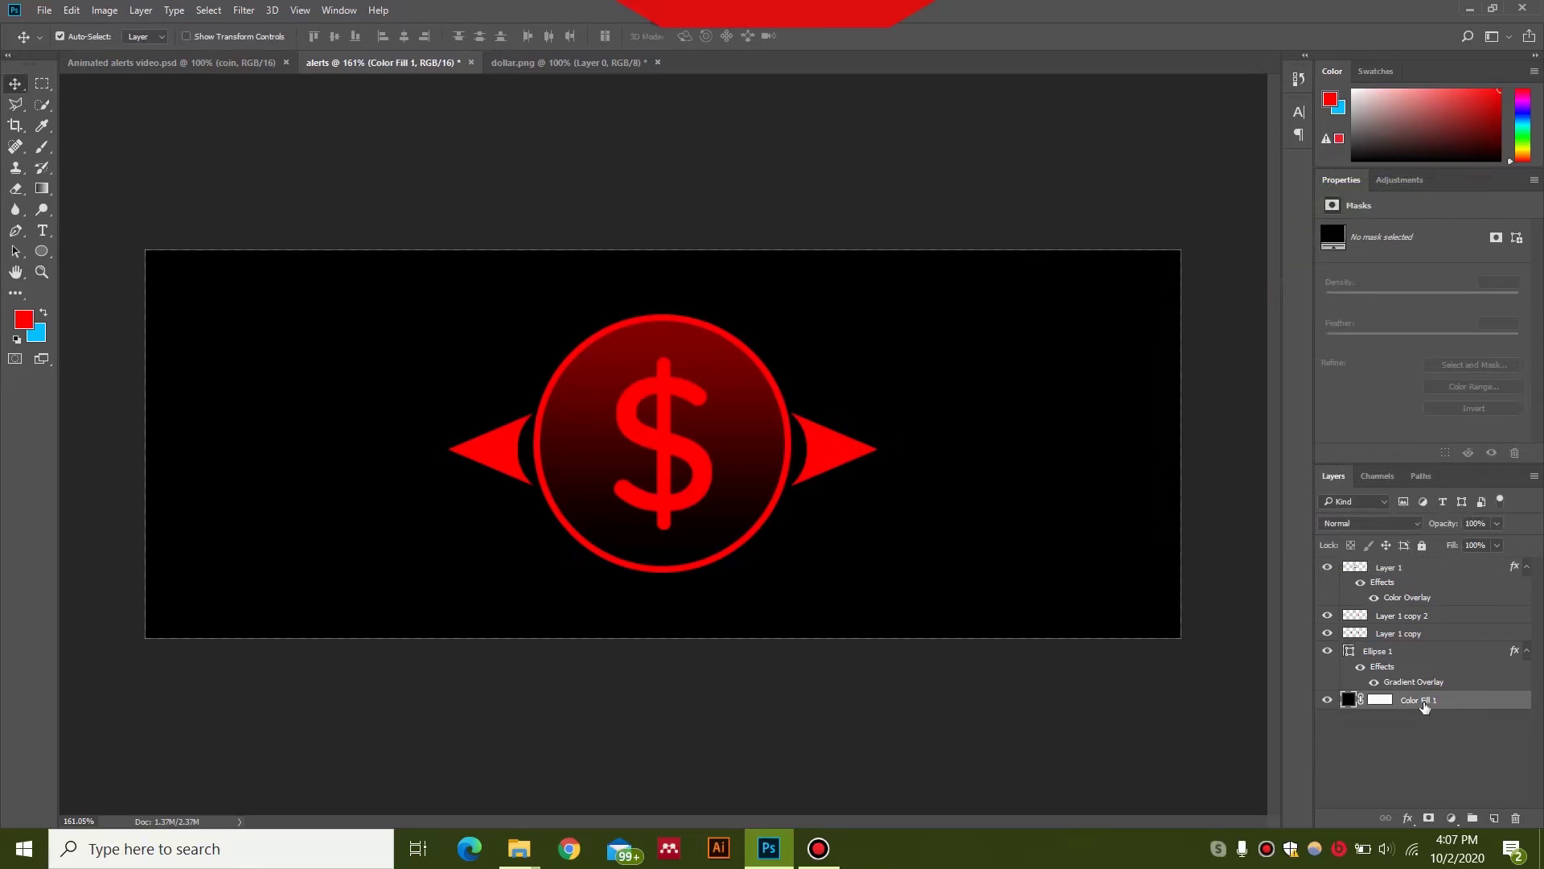
{"action": "double_click", "coordinate": [1422, 702]}
{"action": "type", "text": "bg"}
{"action": "key", "text": "Return"}
{"action": "left_click", "coordinate": [1327, 699]}
{"action": "left_click", "coordinate": [1327, 699]}
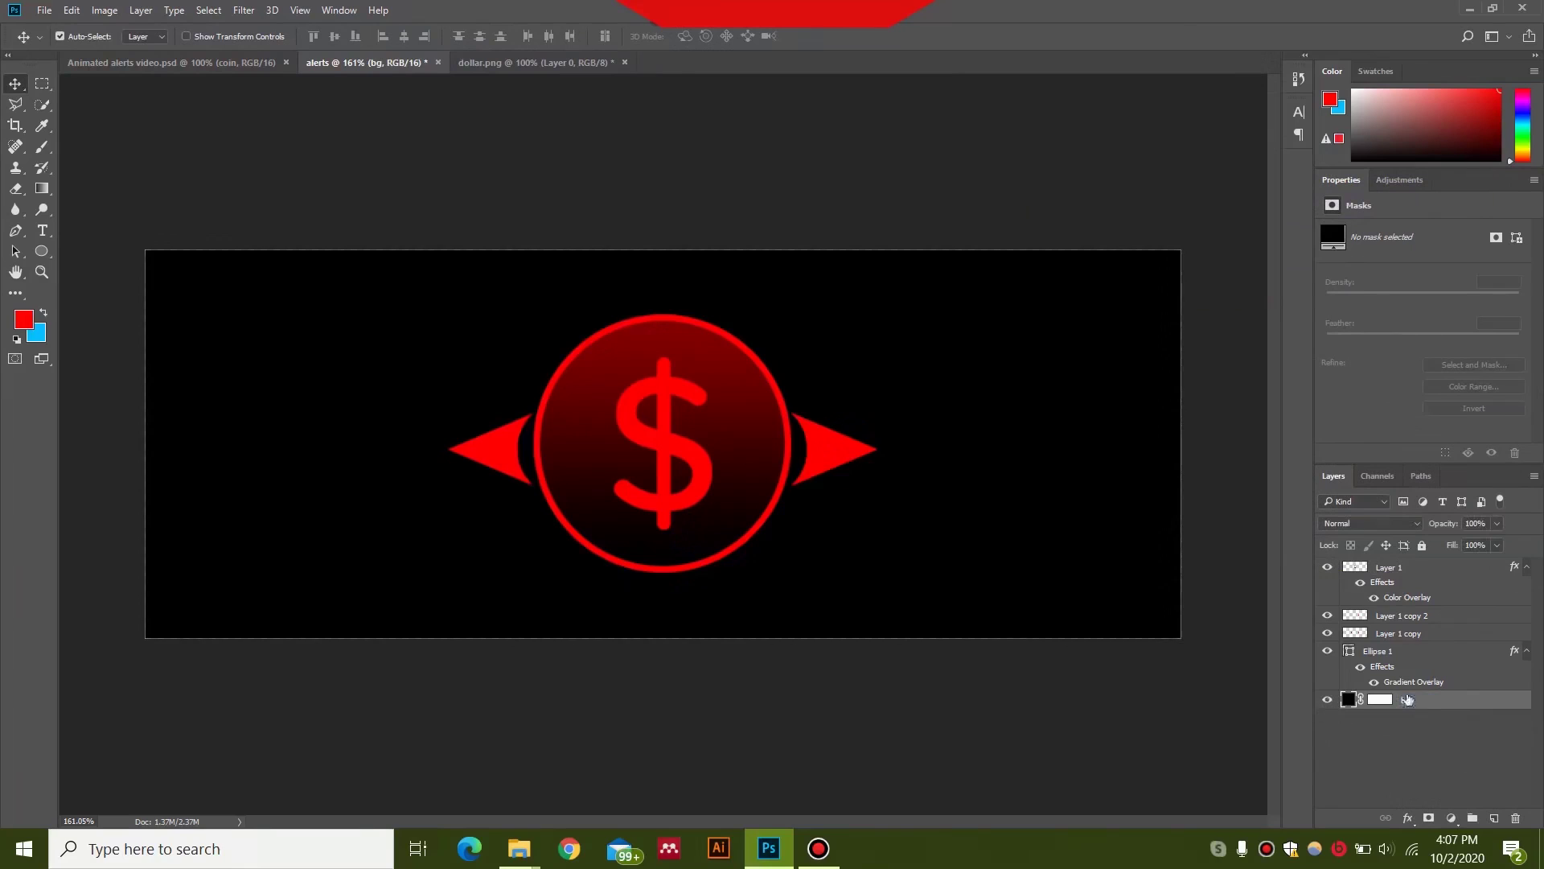
- Merge the Ellipse 1 circle and the dollar sign layer into a single layer
{"action": "left_click", "coordinate": [1327, 650]}
{"action": "left_click", "coordinate": [1327, 650]}
{"action": "left_click", "coordinate": [1404, 653]}
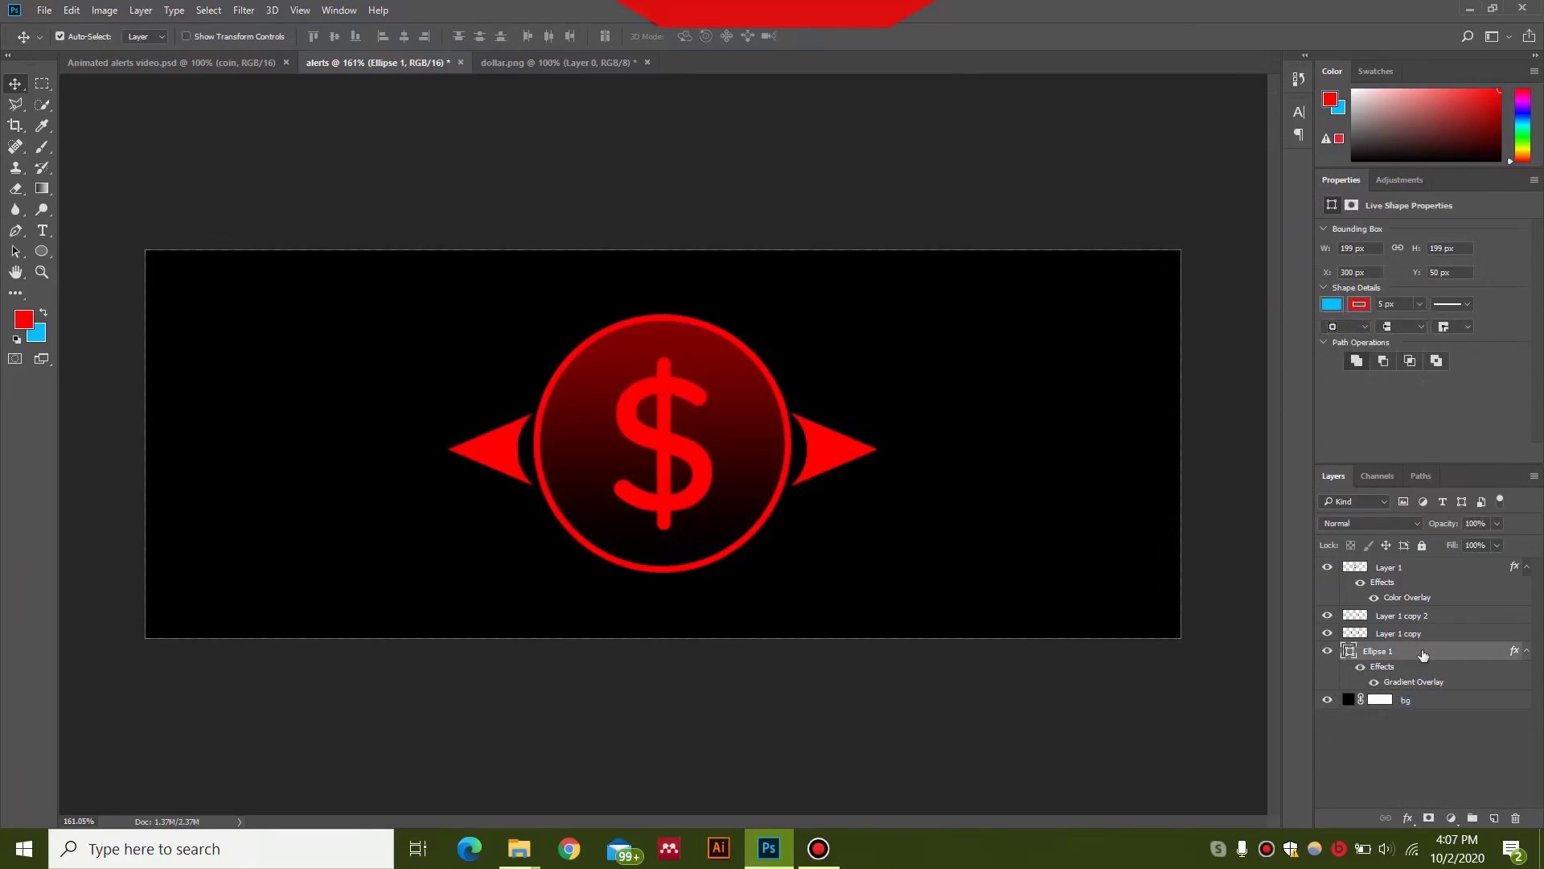
{"action": "key", "text": "ctrl"}
{"action": "left_click", "coordinate": [1425, 569], "text": "ctrl"}
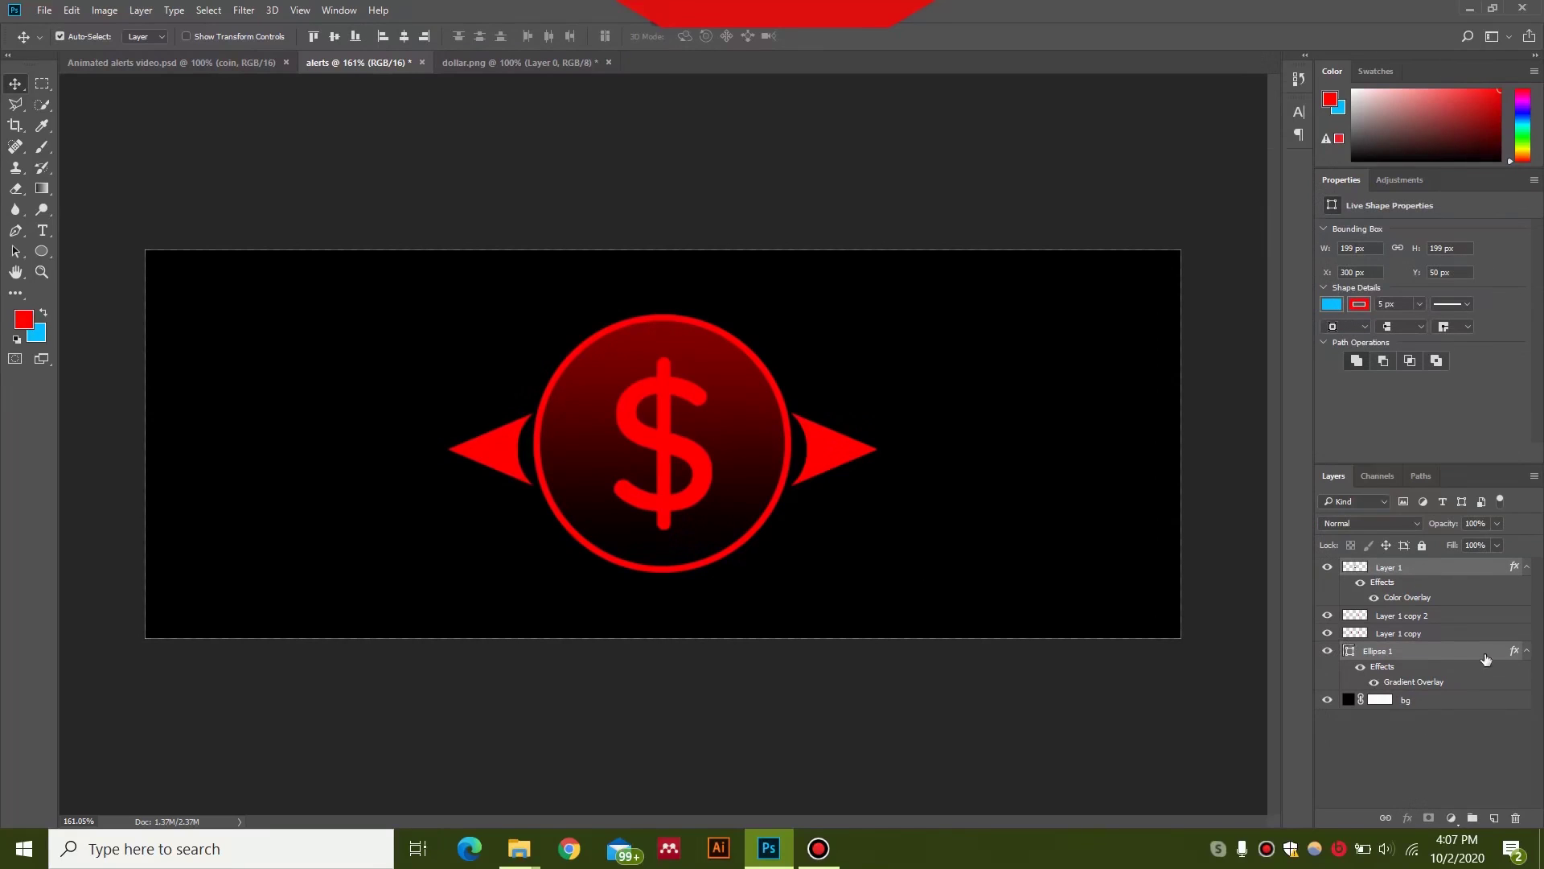
{"action": "right_click", "coordinate": [1445, 569]}
{"action": "left_click", "coordinate": [1174, 110]}
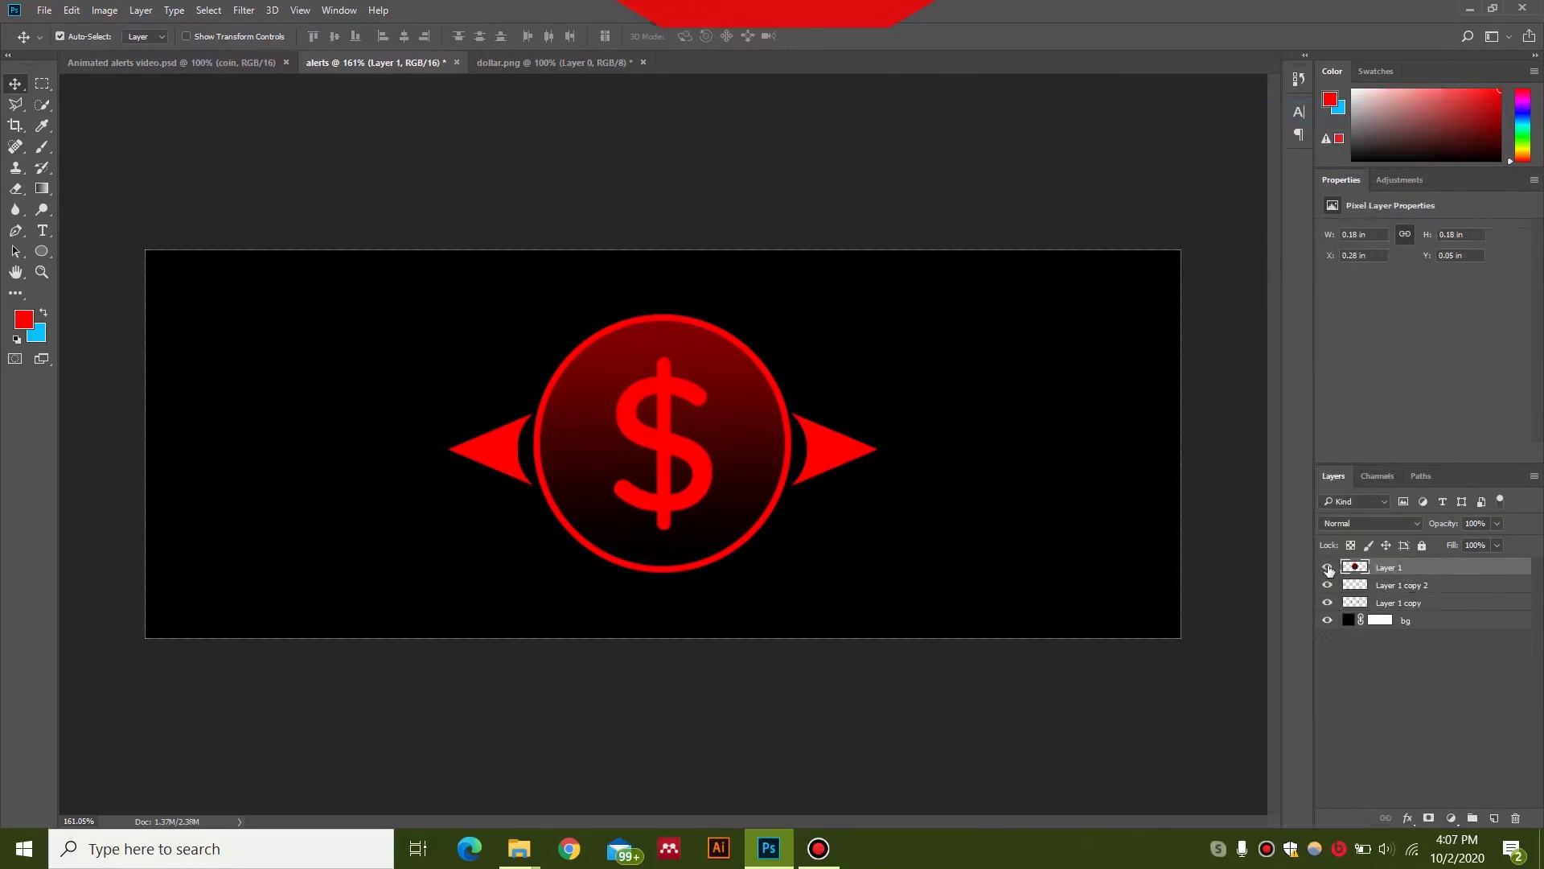
- Identify the layer holding the left arrow by toggling layer visibility and rename it left
{"action": "left_click", "coordinate": [1327, 567]}
{"action": "left_click", "coordinate": [1328, 567]}
{"action": "left_click", "coordinate": [1327, 585]}
{"action": "left_click", "coordinate": [1328, 602]}
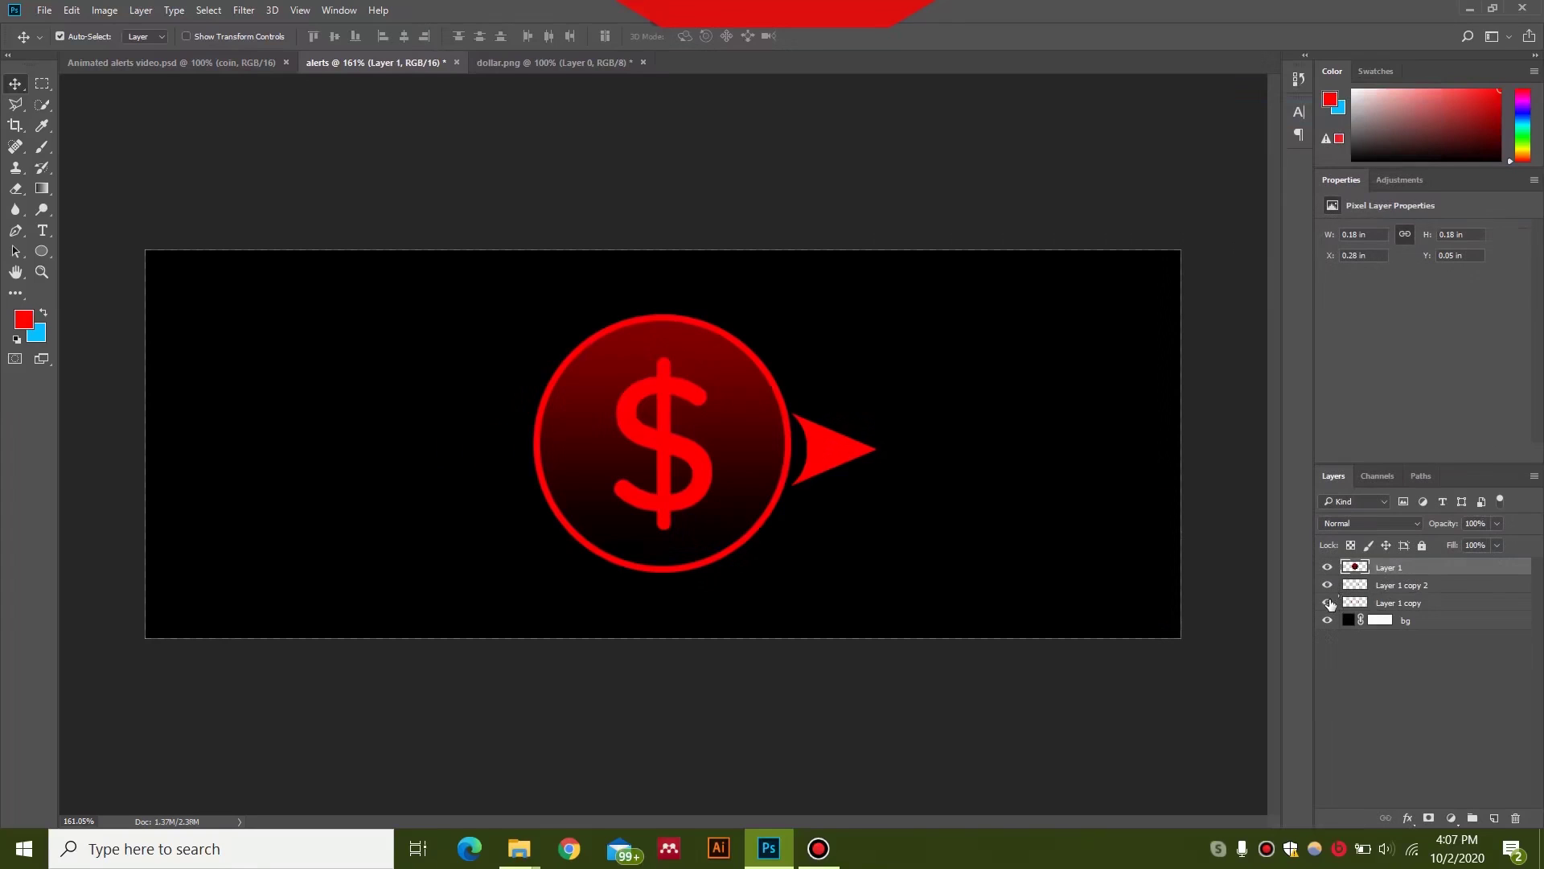
{"action": "left_click", "coordinate": [1328, 602]}
{"action": "double_click", "coordinate": [1399, 603]}
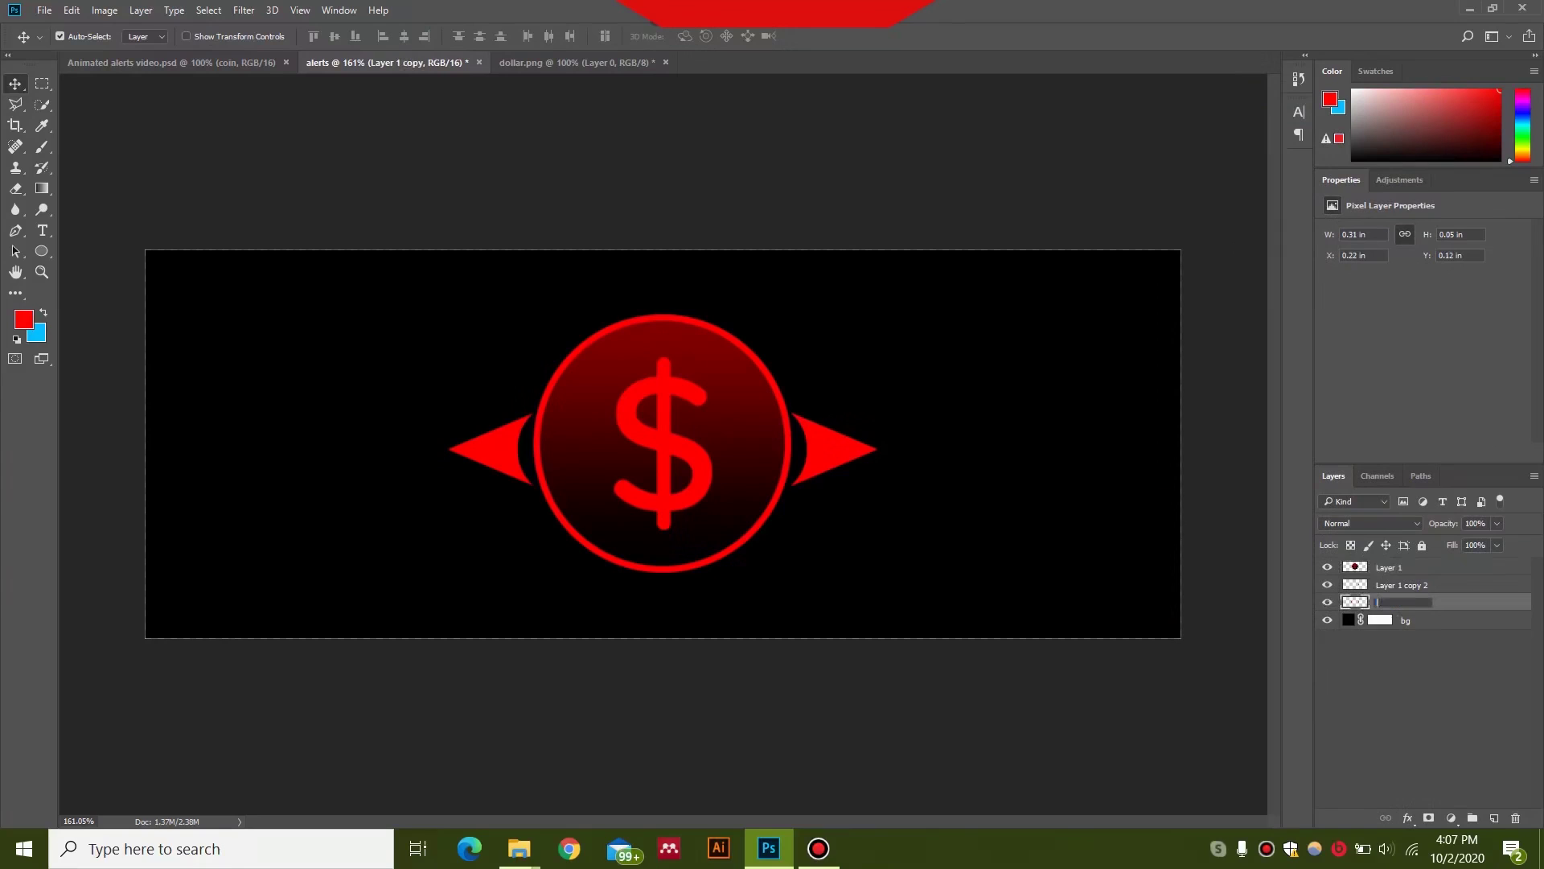
{"action": "type", "text": "left"}
{"action": "key", "text": "Return"}
- Rename the other arrow's layer right and the merged dollar circle layer coin
{"action": "double_click", "coordinate": [1407, 586]}
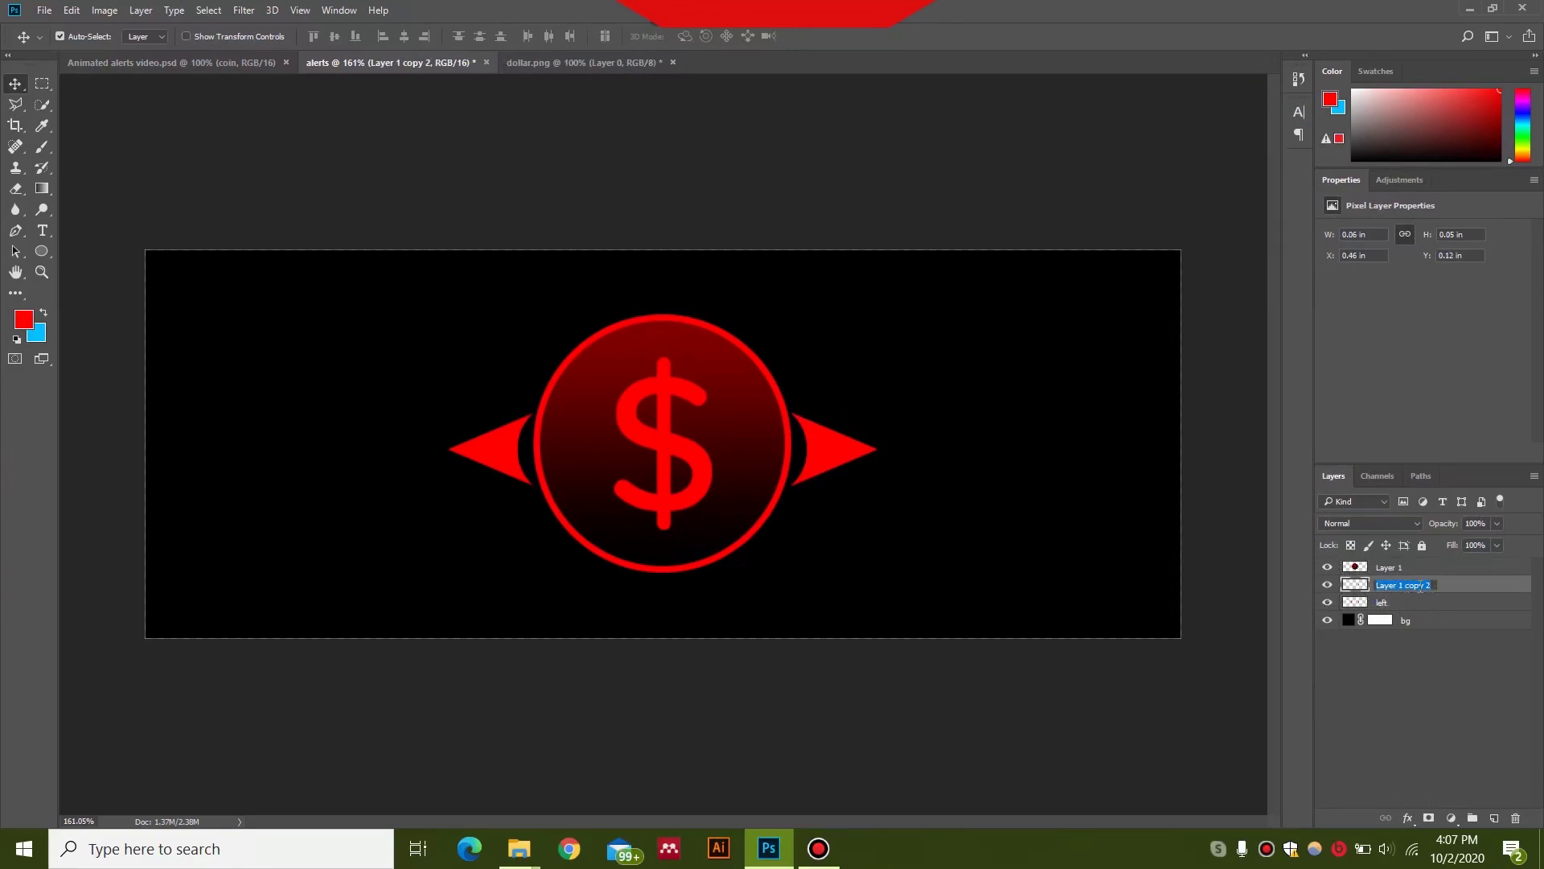
{"action": "type", "text": "right"}
{"action": "key", "text": "Return"}
{"action": "double_click", "coordinate": [1390, 567]}
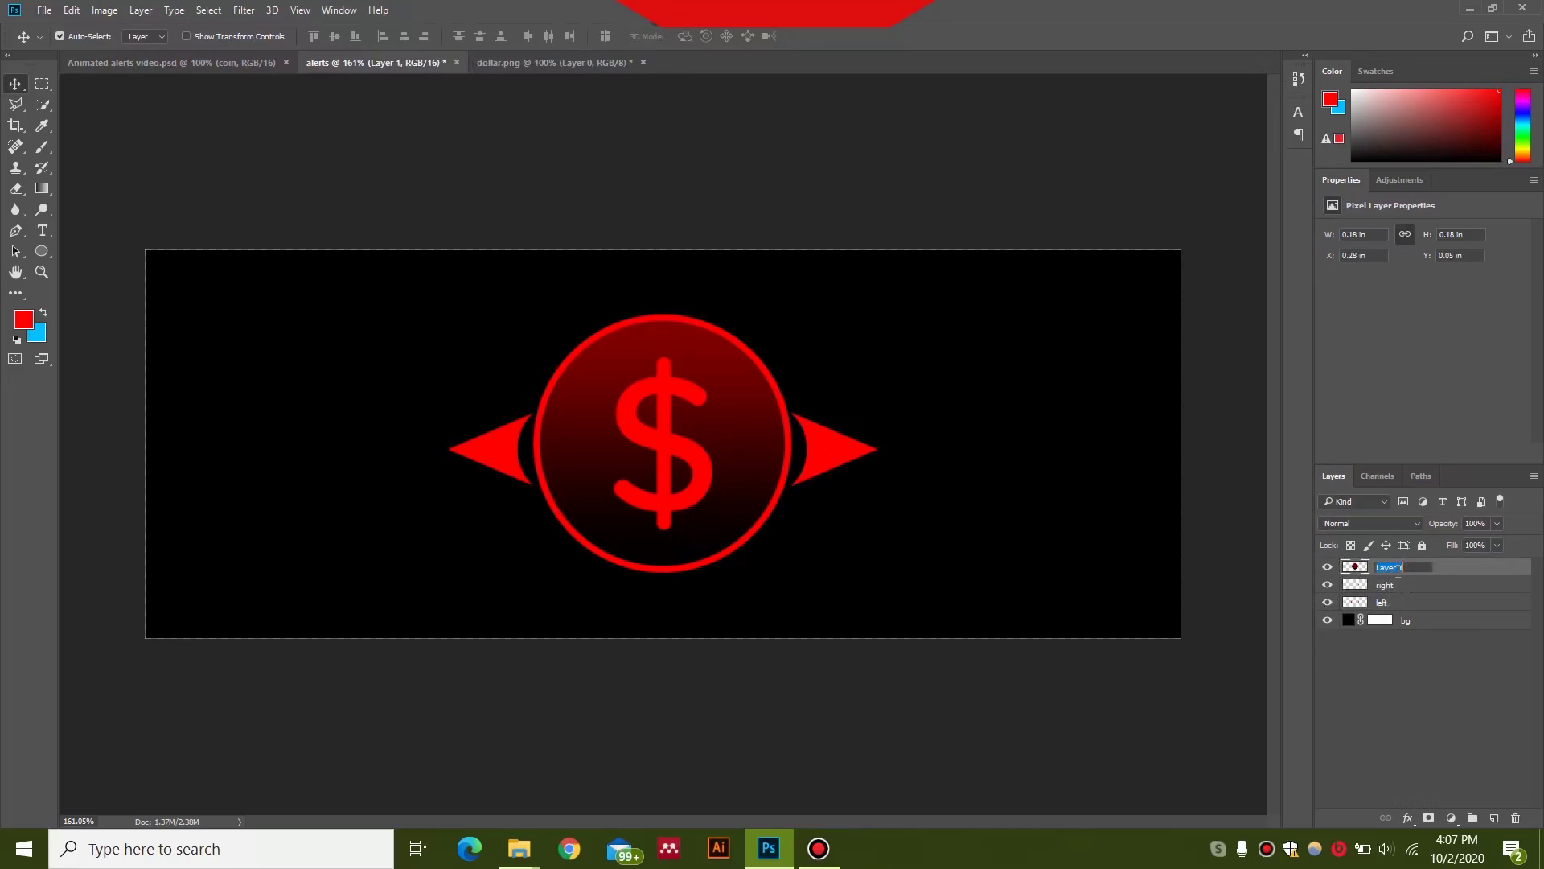
{"action": "type", "text": "coin"}
{"action": "key", "text": "Return"}
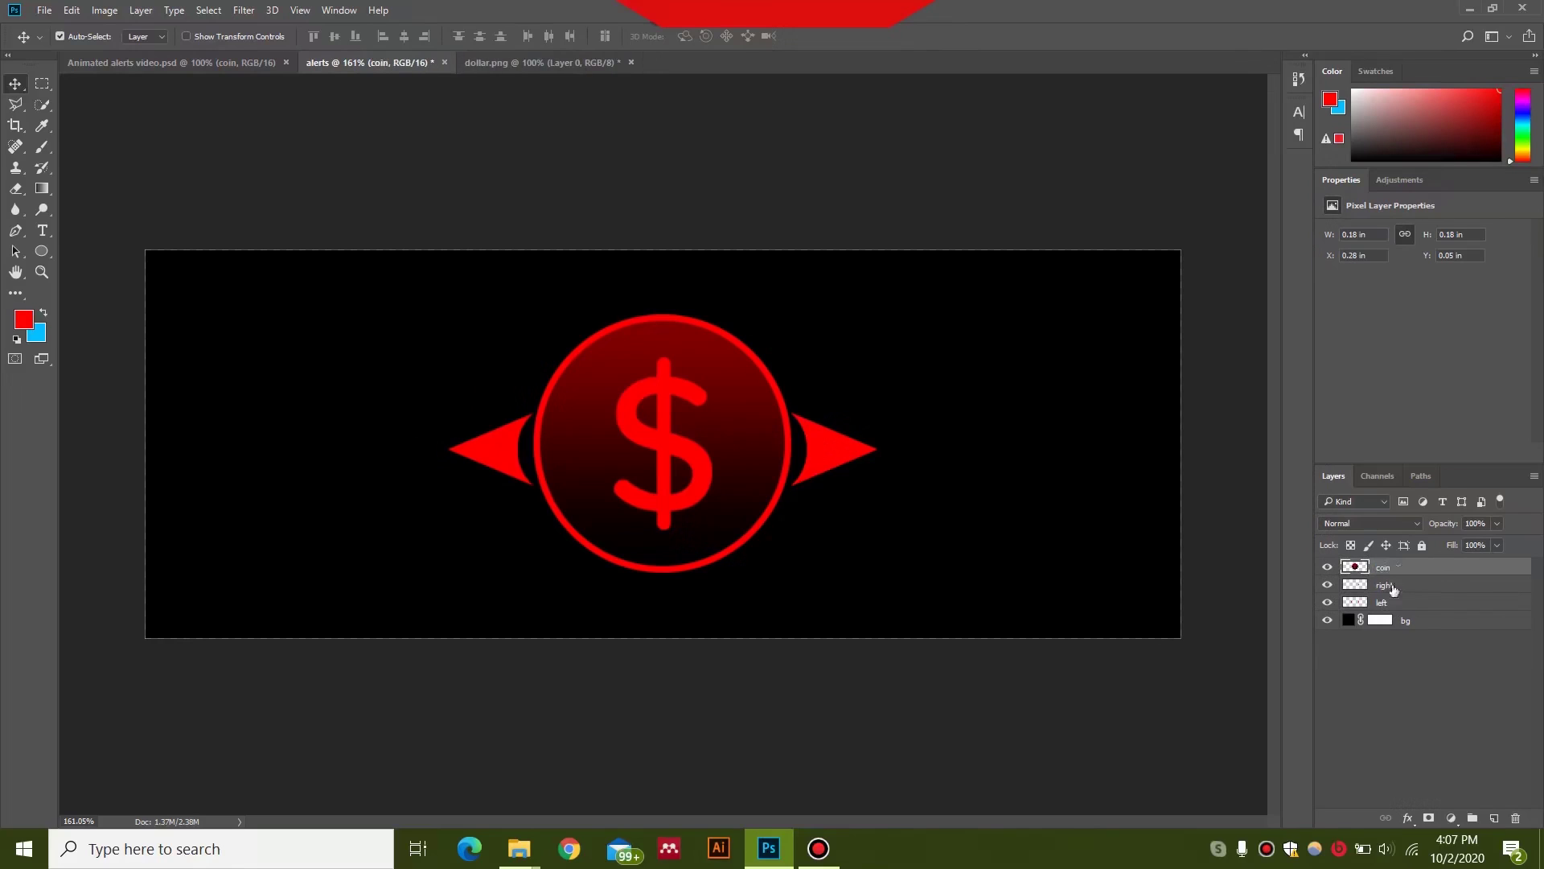
{"action": "left_click", "coordinate": [1327, 568]}
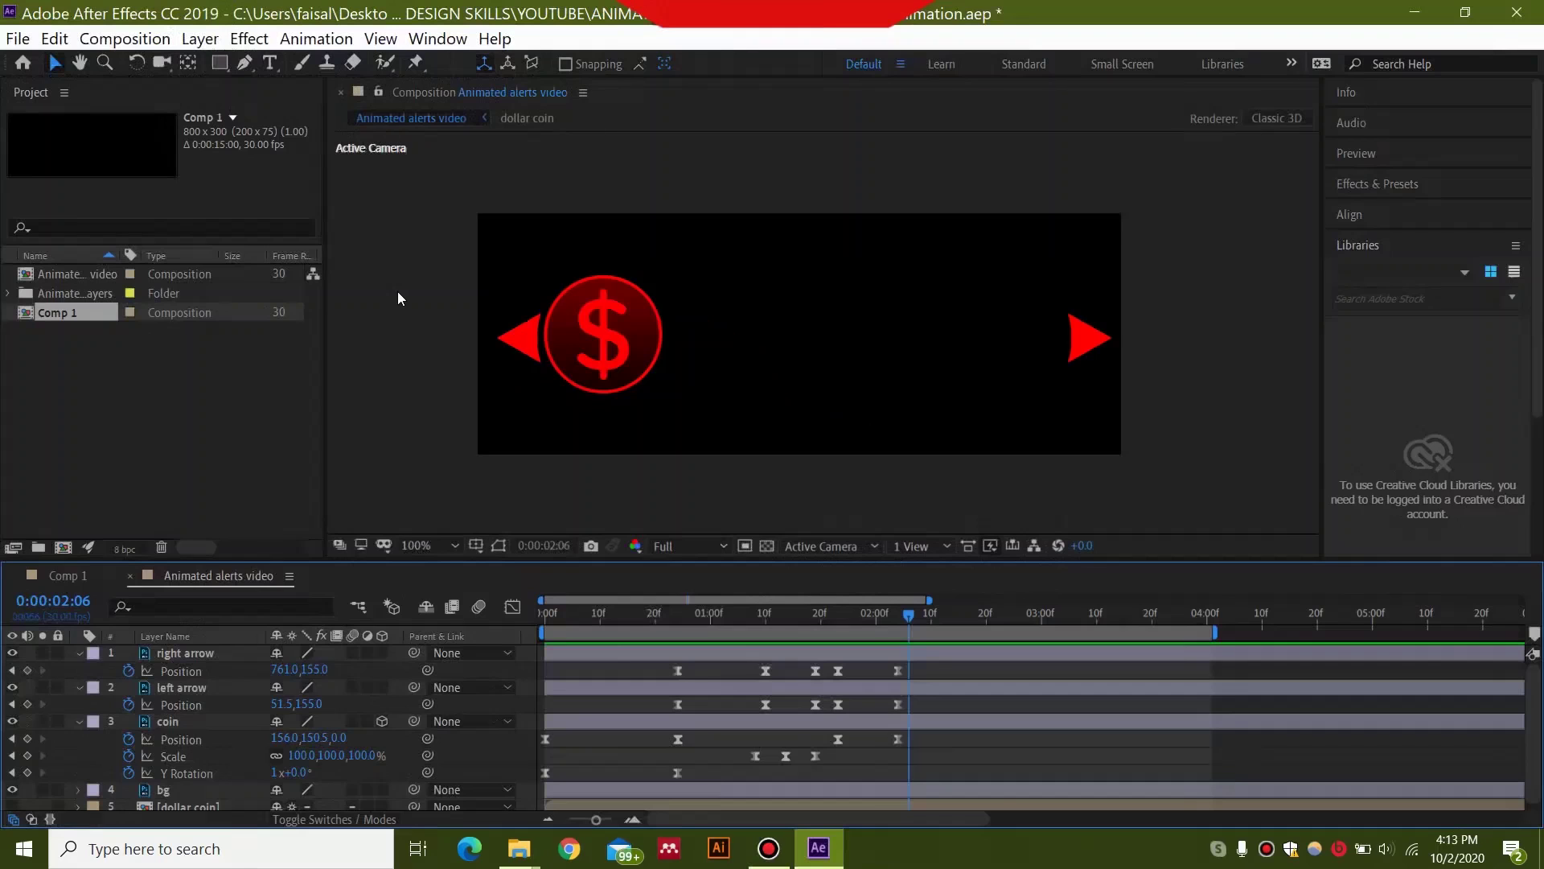
- In After Effects, start a new composition sized 800 × 300 px with the aspect ratio lock off
{"action": "left_click", "coordinate": [127, 39]}
{"action": "left_click", "coordinate": [140, 66]}
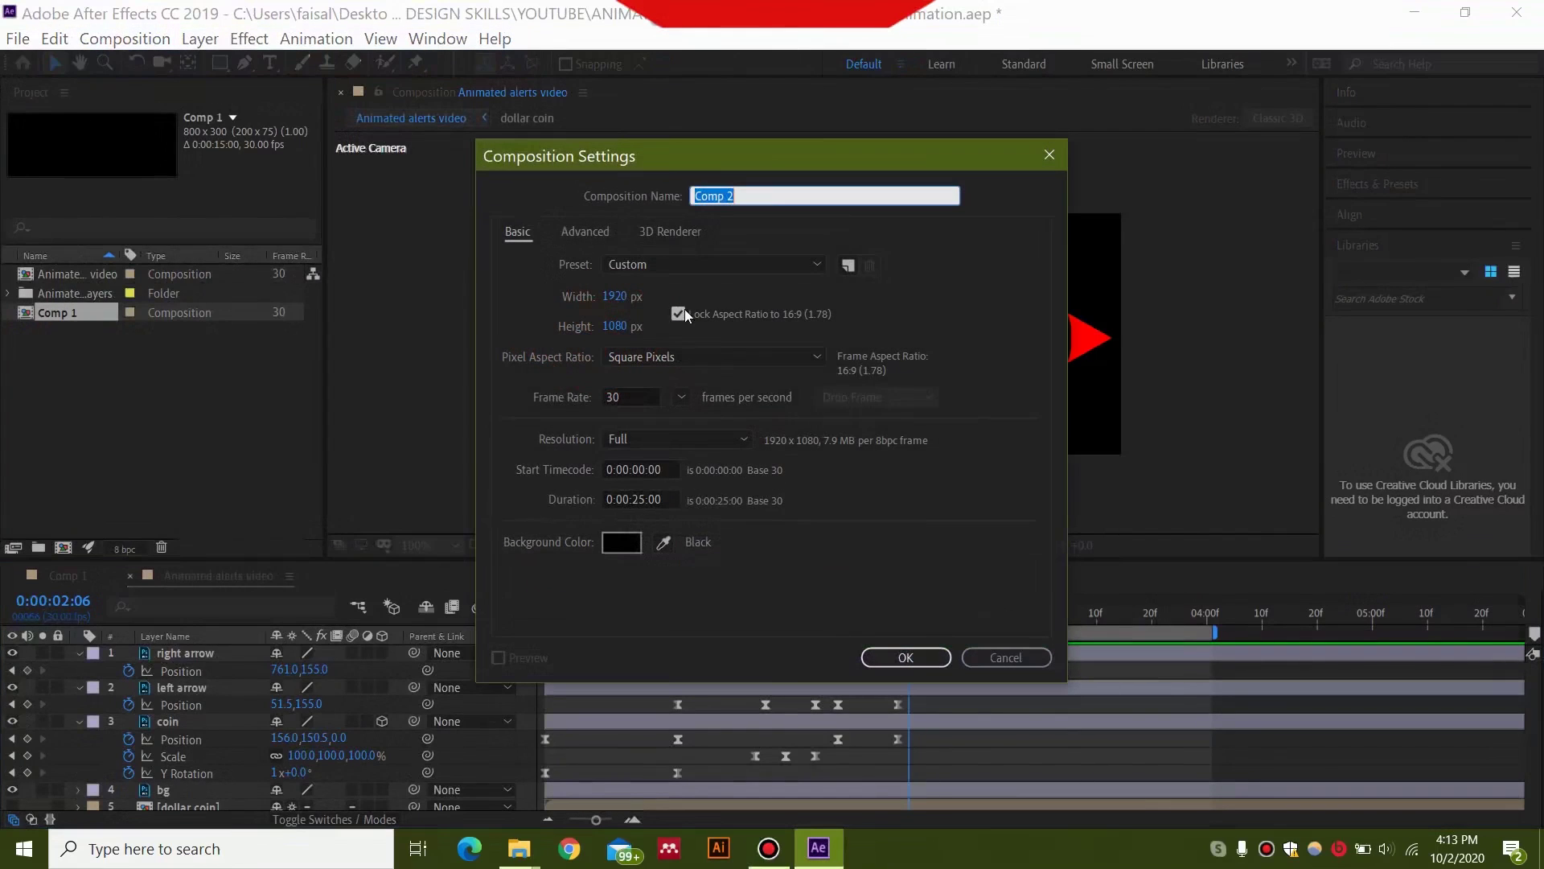
{"action": "key", "text": "Tab"}
{"action": "left_click", "coordinate": [678, 314]}
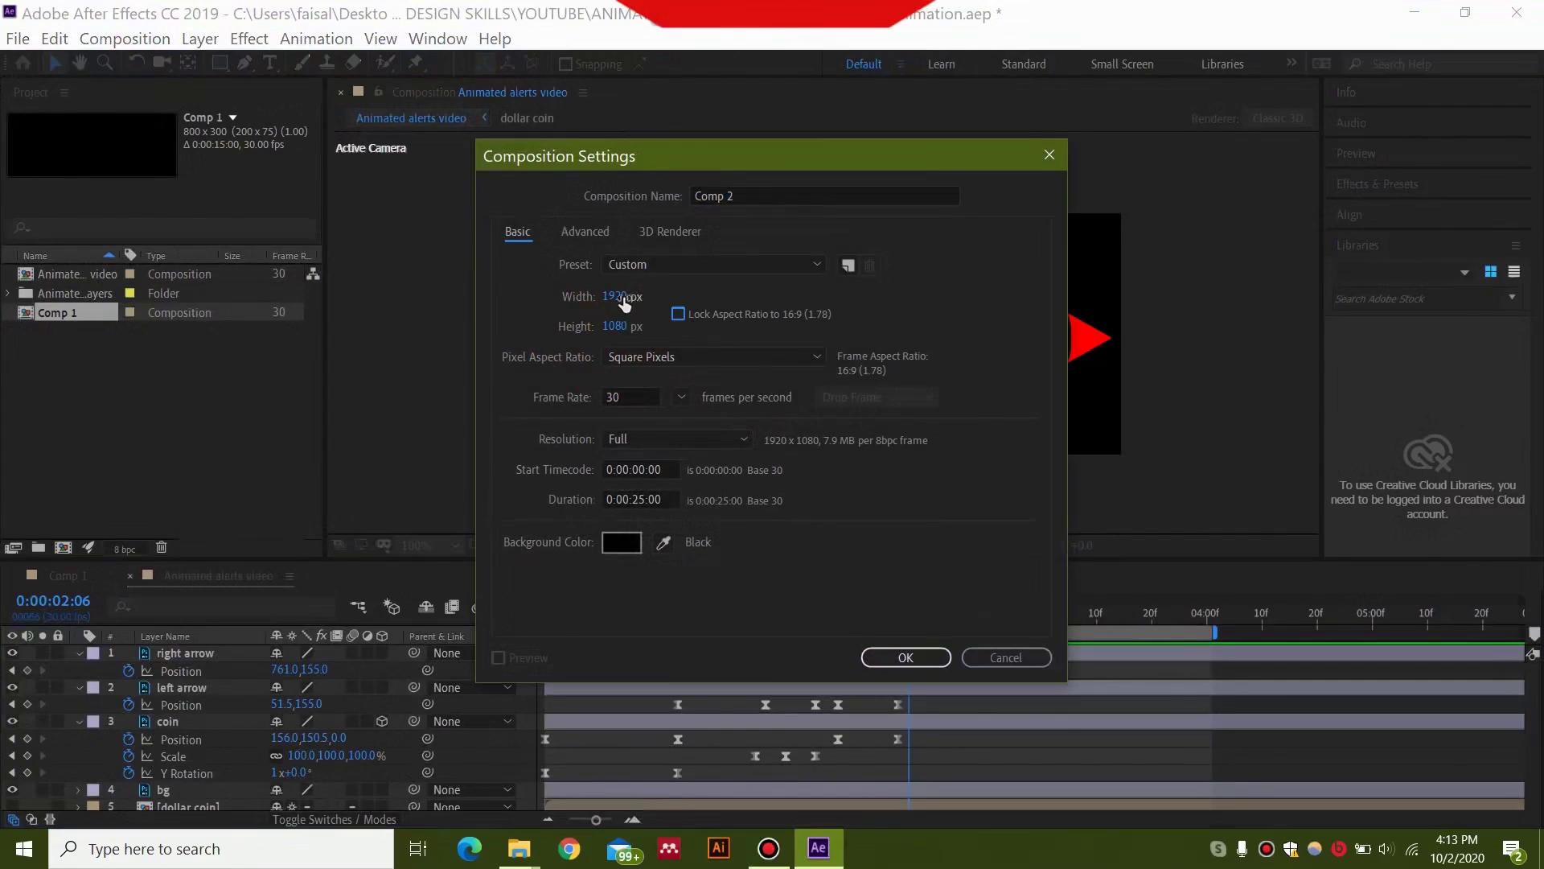
{"action": "type", "text": "800"}
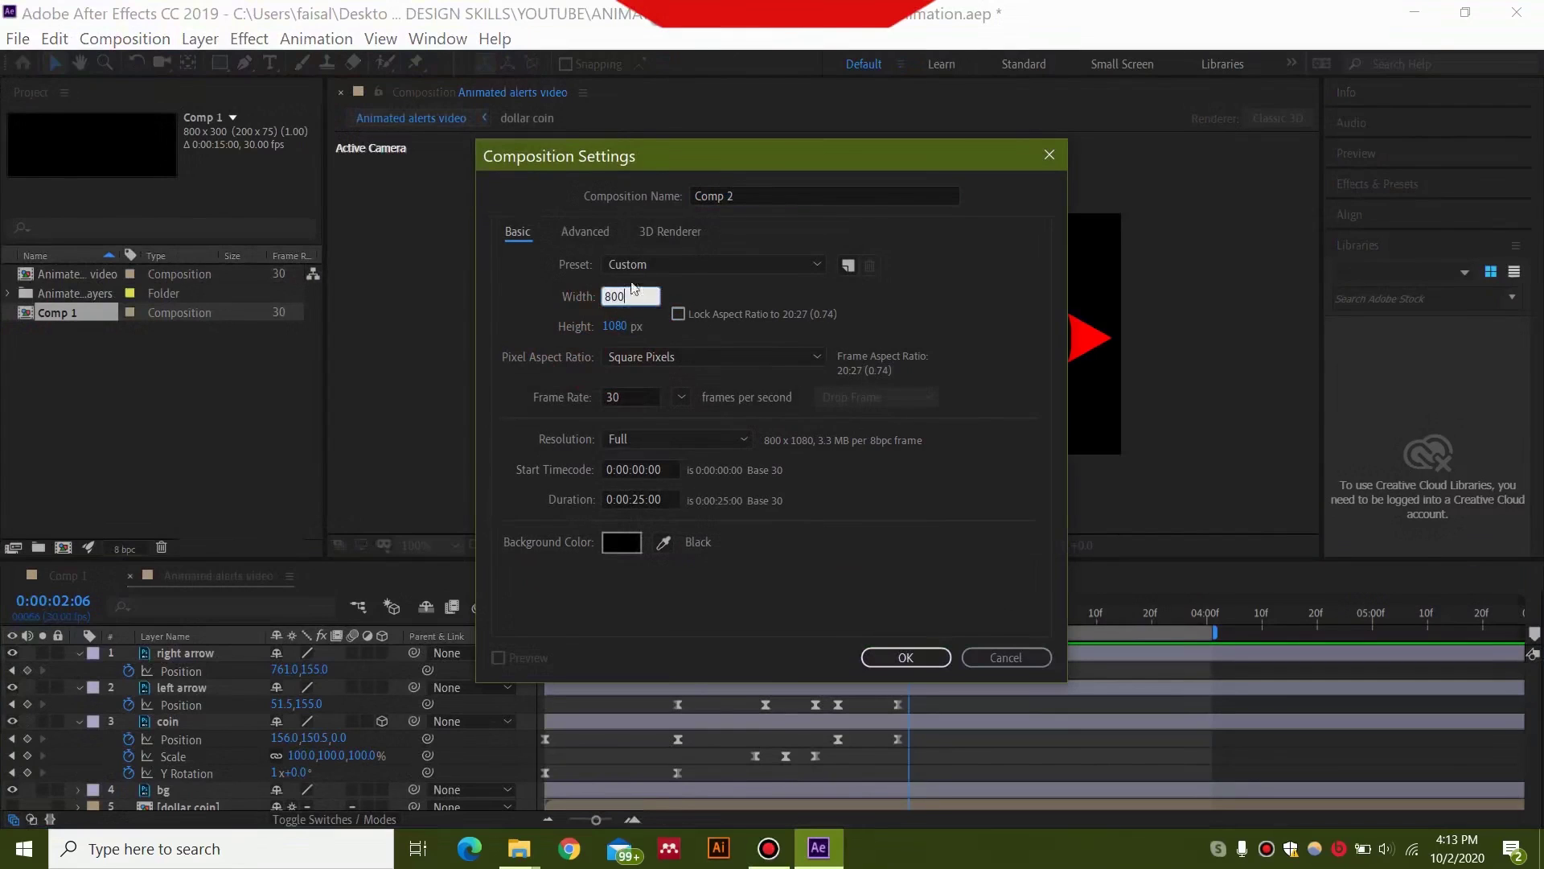
{"action": "left_click", "coordinate": [622, 326]}
{"action": "type", "text": "300"}
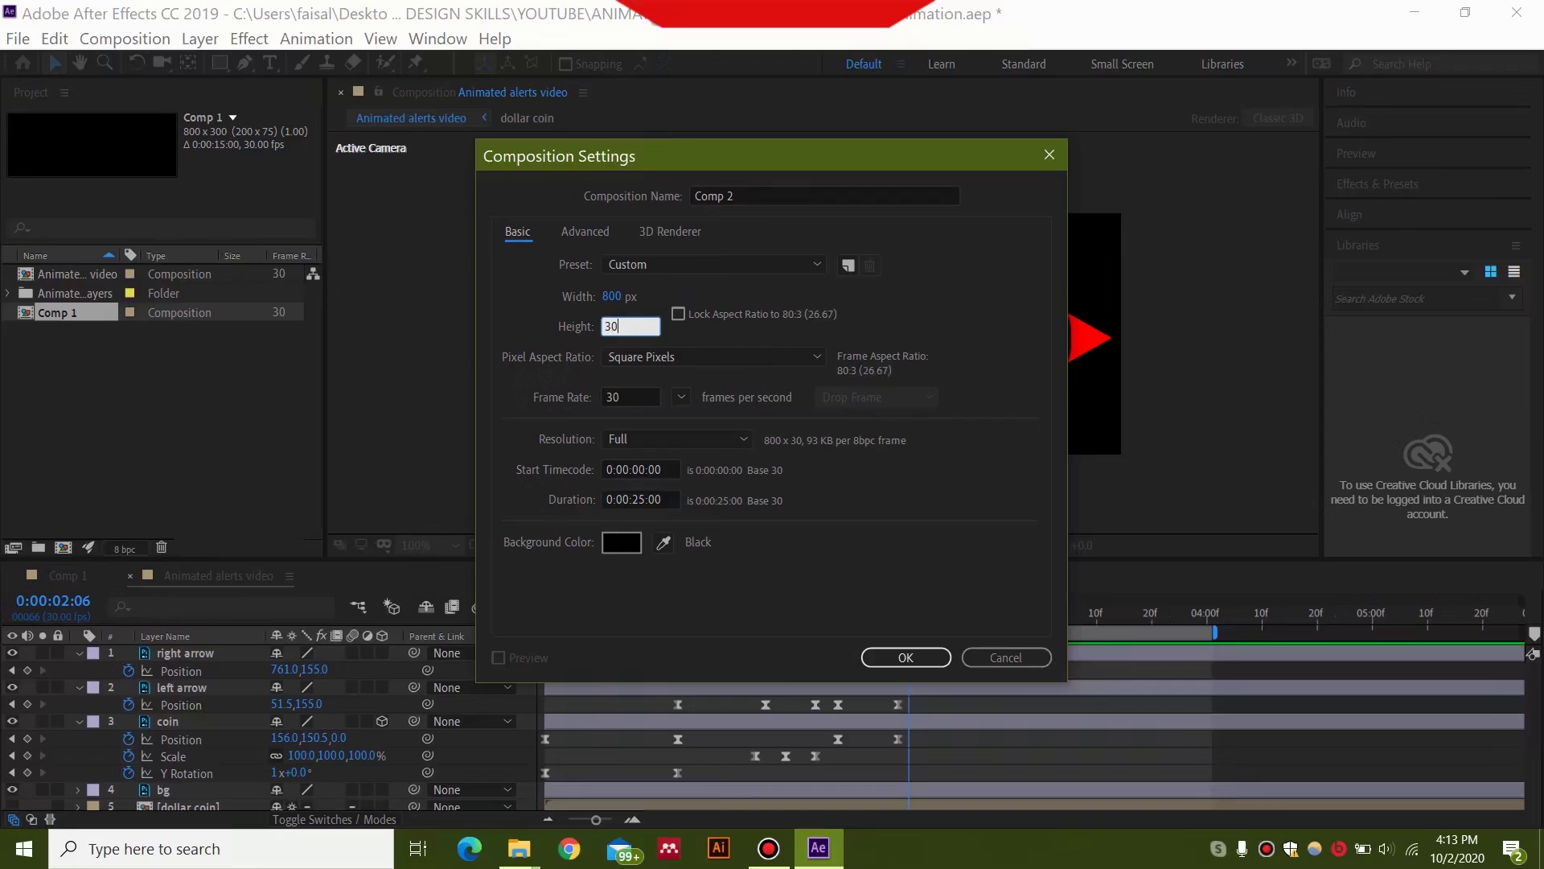
- Set the new composition's duration to 4 seconds and create it
{"action": "left_click", "coordinate": [653, 499]}
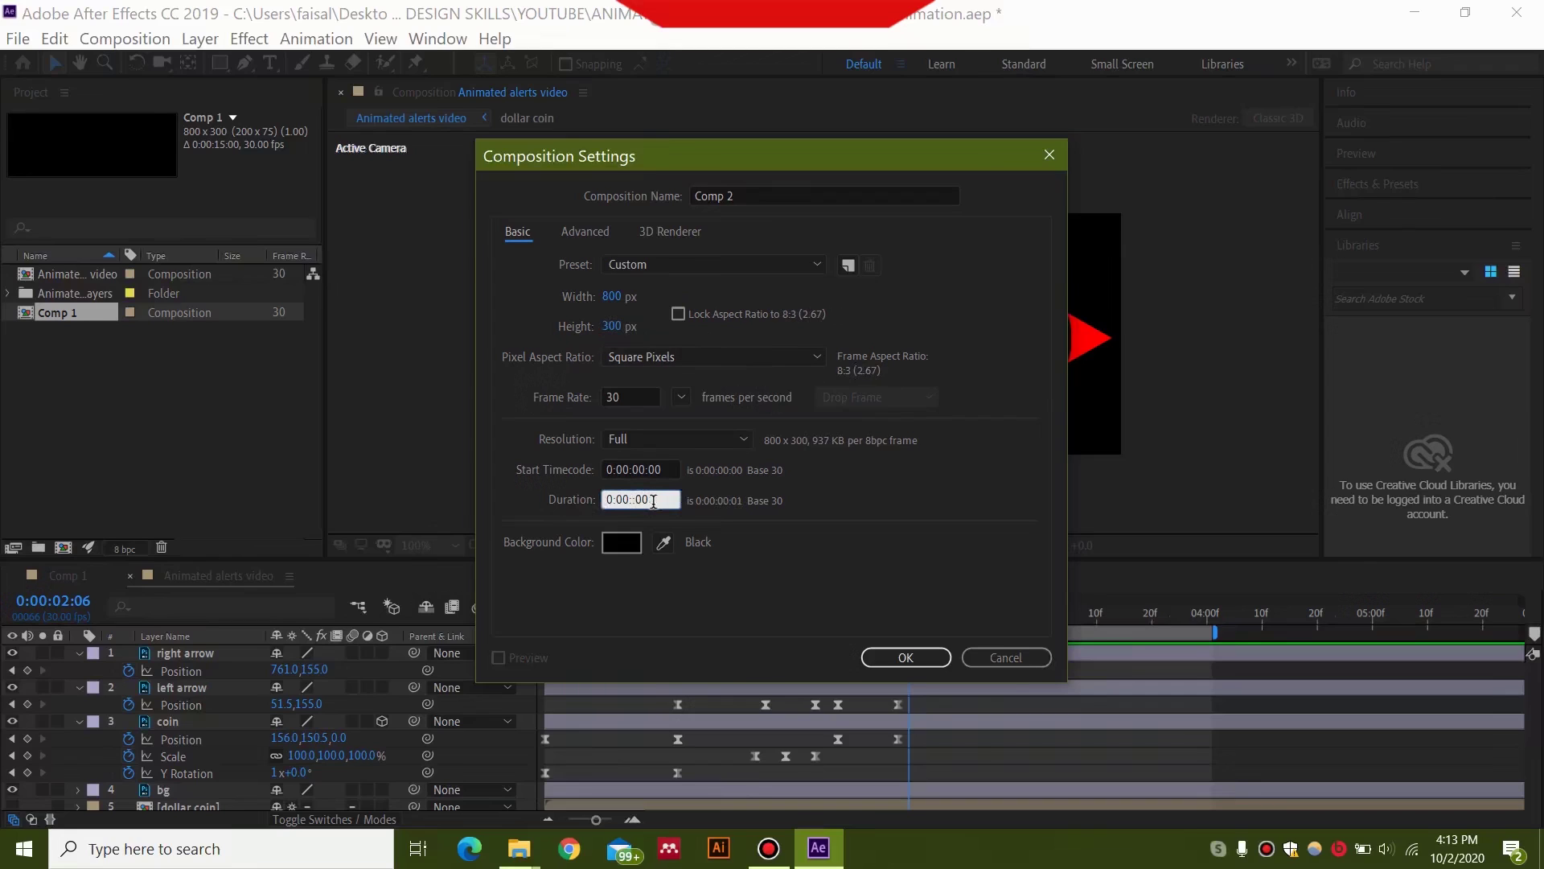
{"action": "type", "text": "4"}
{"action": "left_click", "coordinate": [633, 500]}
{"action": "type", "text": "0"}
{"action": "left_click", "coordinate": [906, 657]}
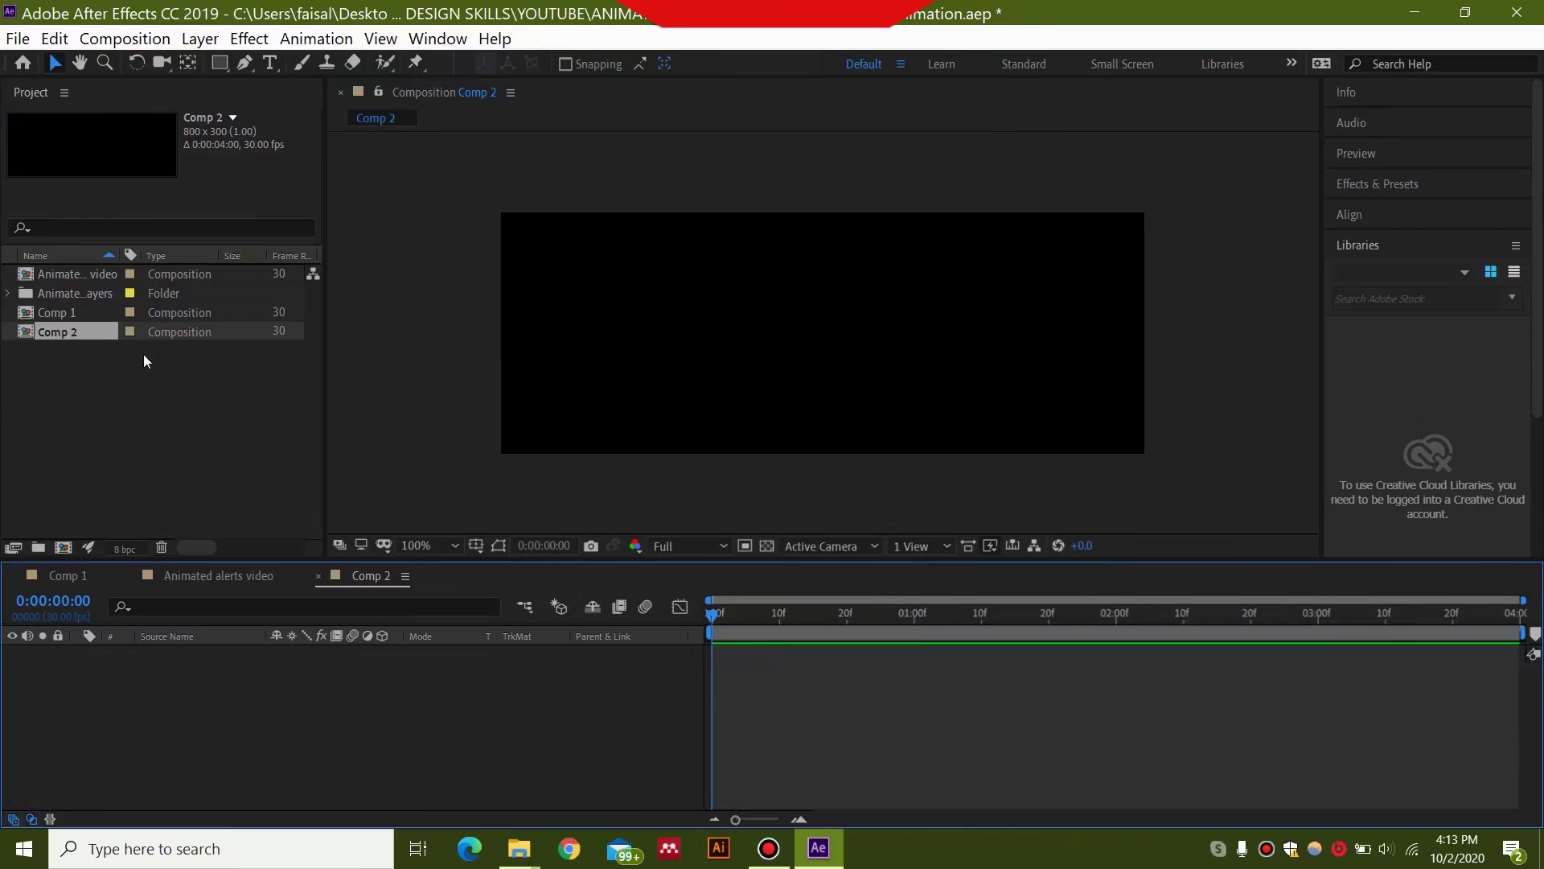
- Import the Animated alerts video design into the project as a composition that keeps its separate layers
{"action": "right_click", "coordinate": [70, 377]}
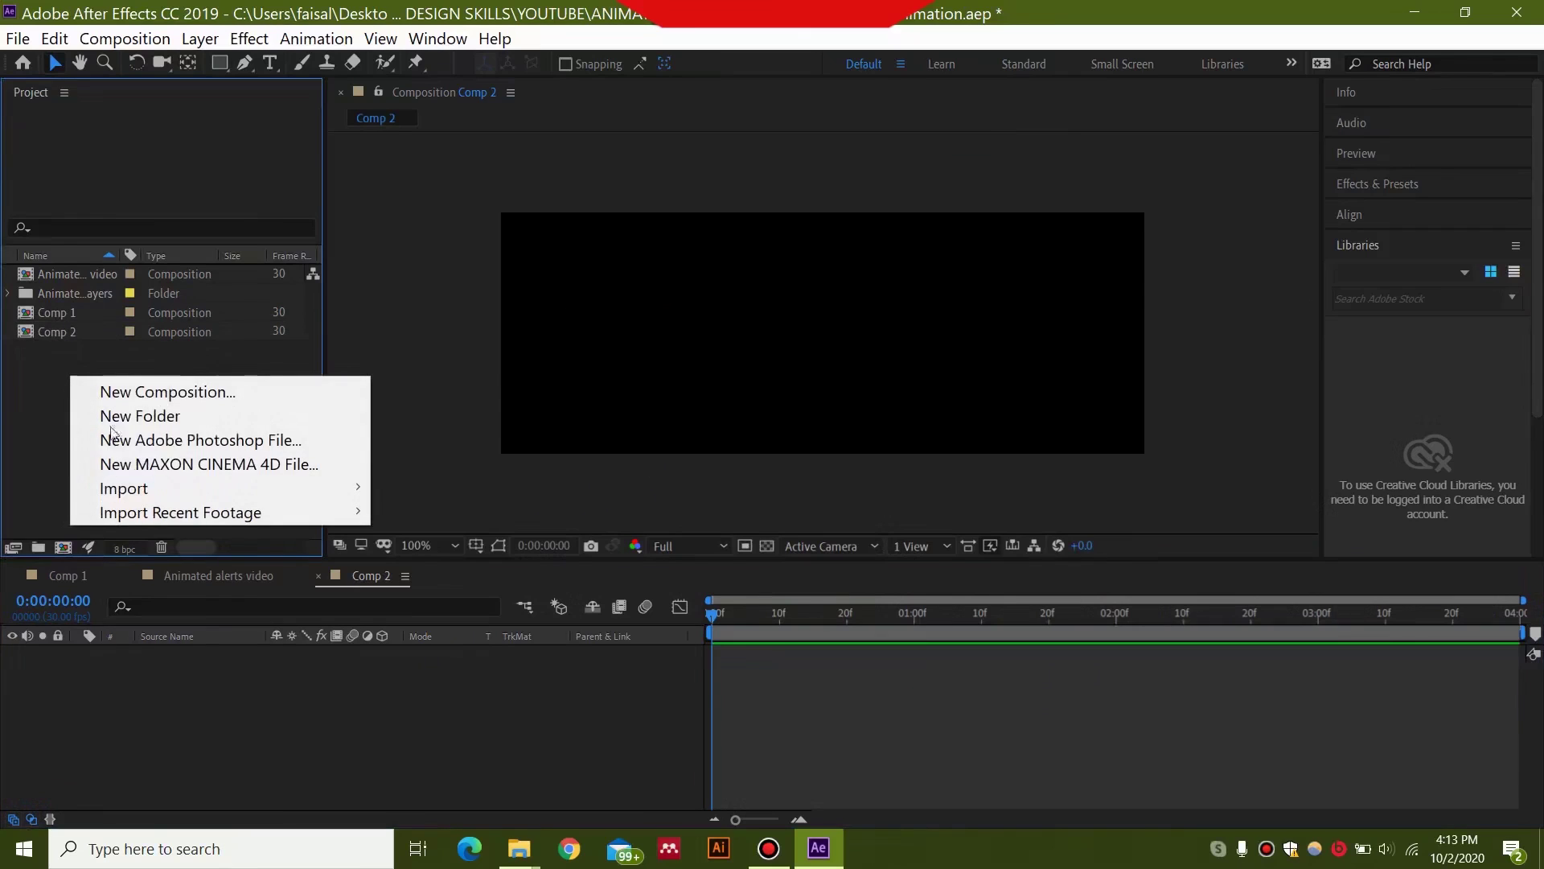
{"action": "mouse_move", "coordinate": [303, 497]}
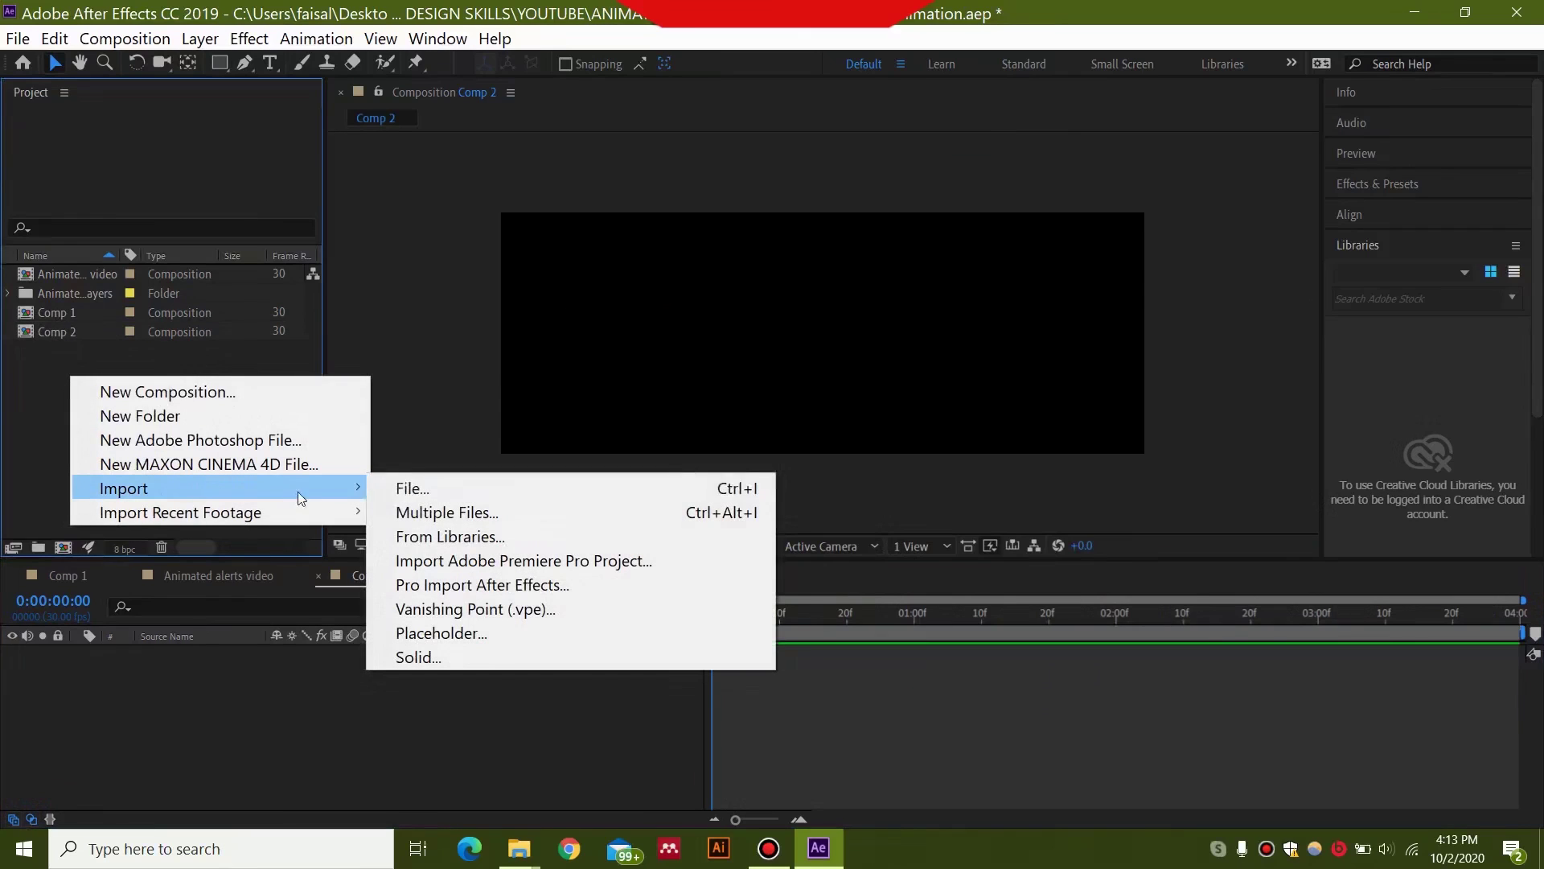
{"action": "left_click", "coordinate": [390, 496]}
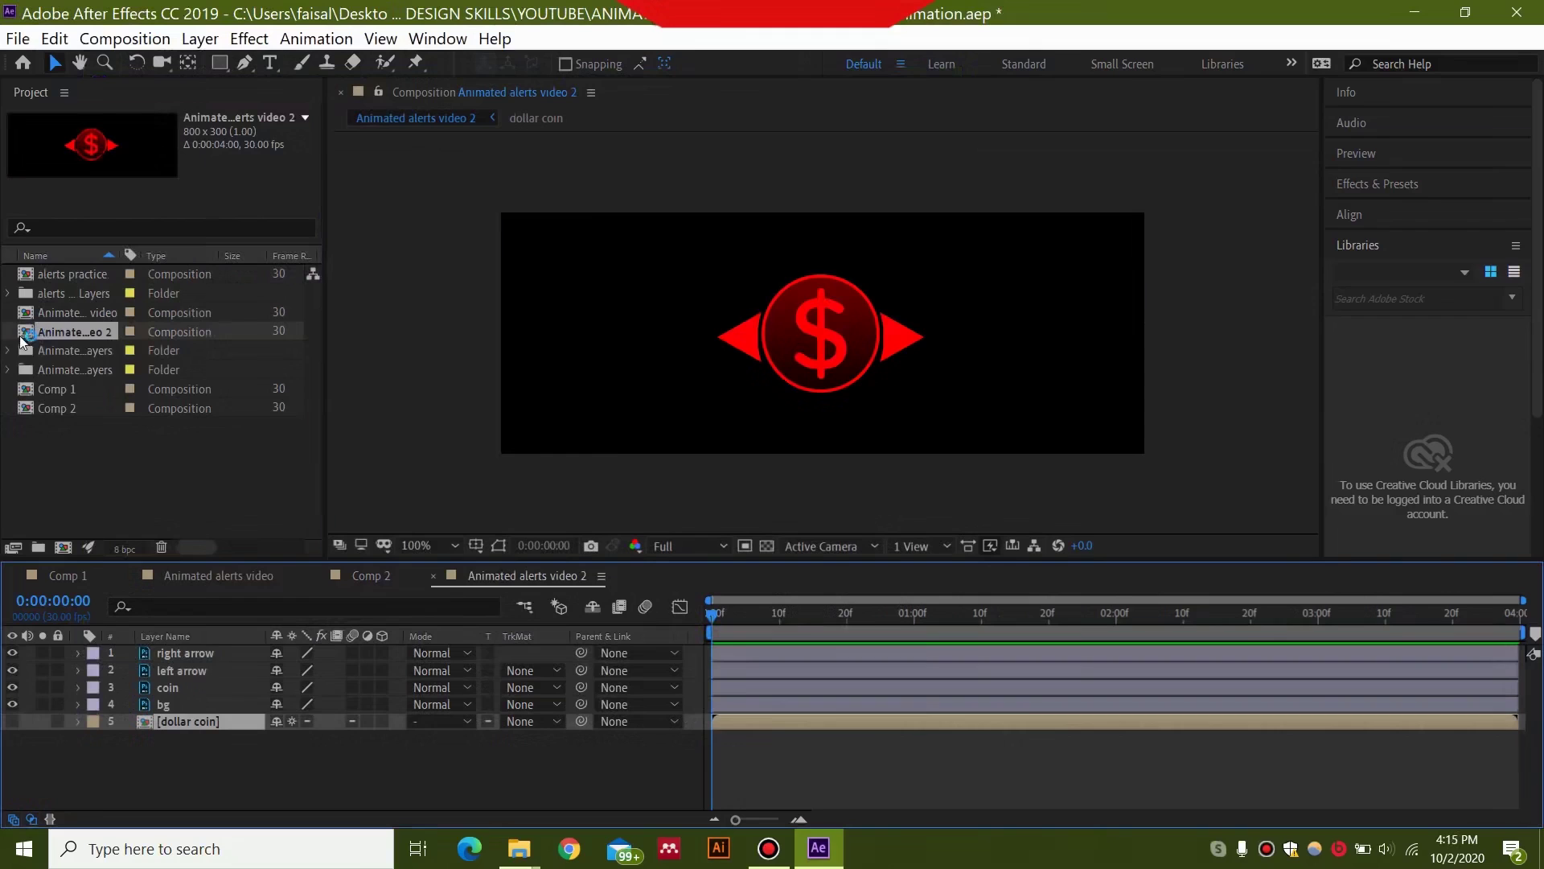
- Go through the right arrow, left arrow, coin, bg and dollar coin layers to see what each contains
{"action": "left_click", "coordinate": [211, 653]}
{"action": "left_click", "coordinate": [214, 670]}
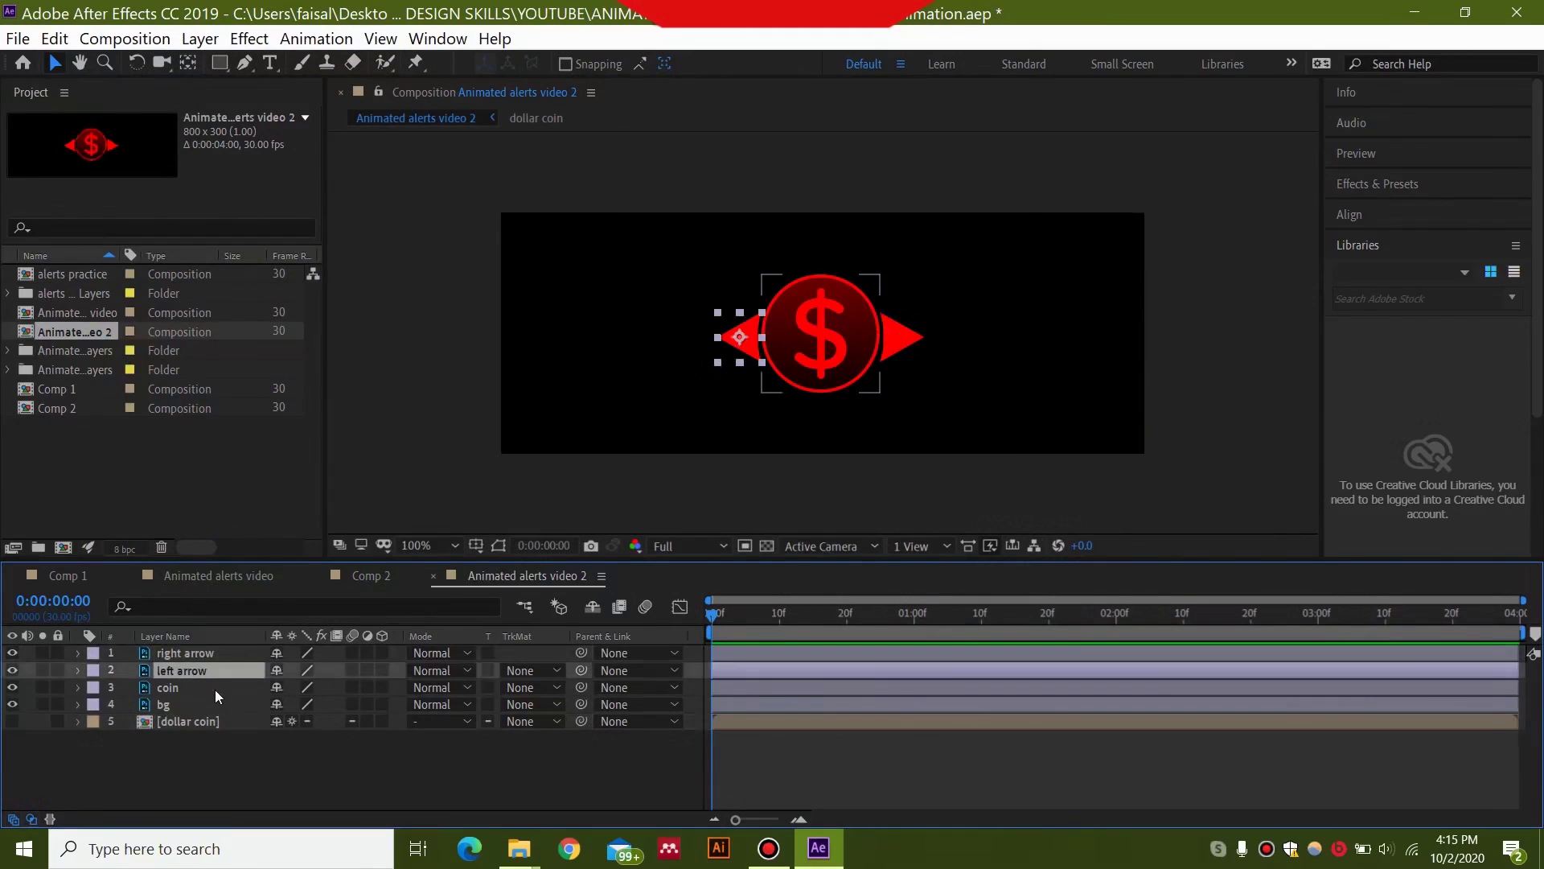
{"action": "left_click", "coordinate": [214, 688]}
{"action": "left_click", "coordinate": [219, 705]}
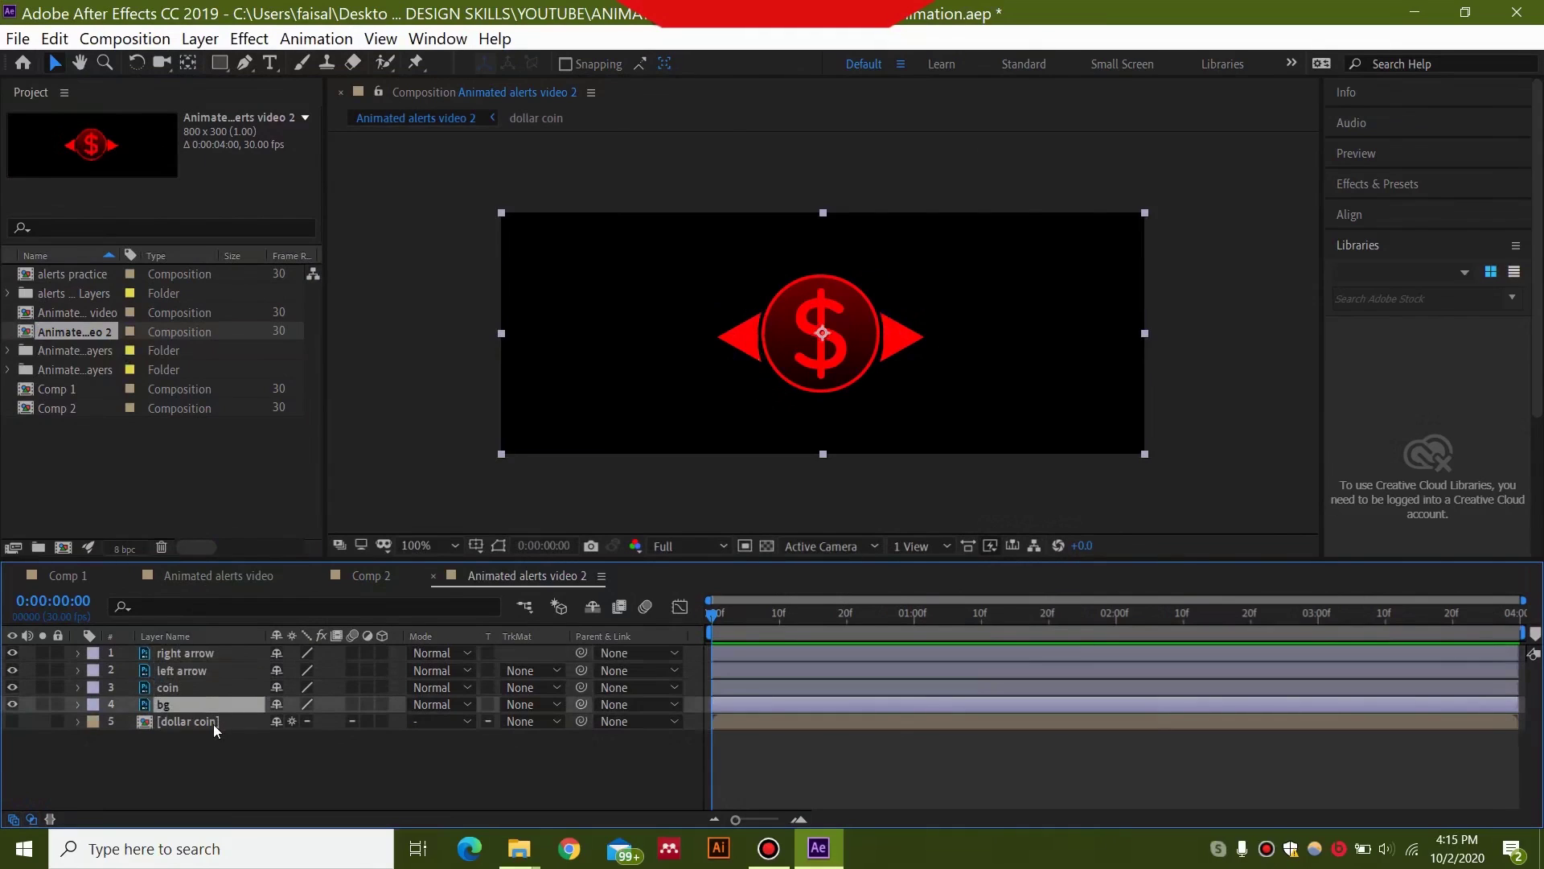
{"action": "left_click", "coordinate": [214, 724]}
{"action": "left_click", "coordinate": [208, 706]}
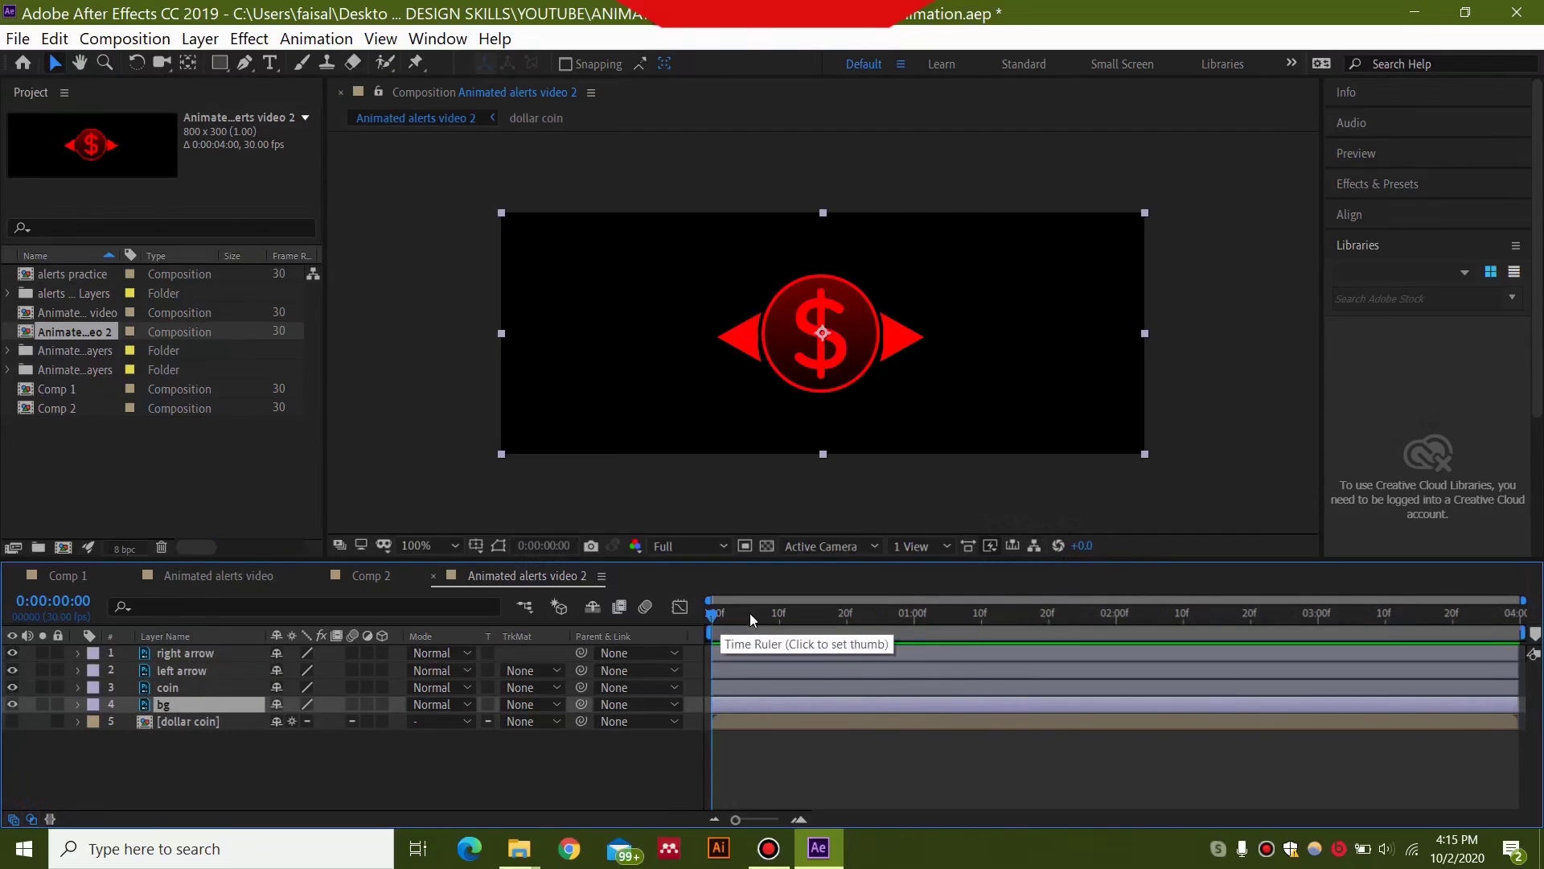
- Add a Position keyframe for the coin layer at 0:00:01:00 with the coin centred between the arrows
{"action": "left_click_drag", "start_coordinate": [716, 618], "coordinate": [918, 647]}
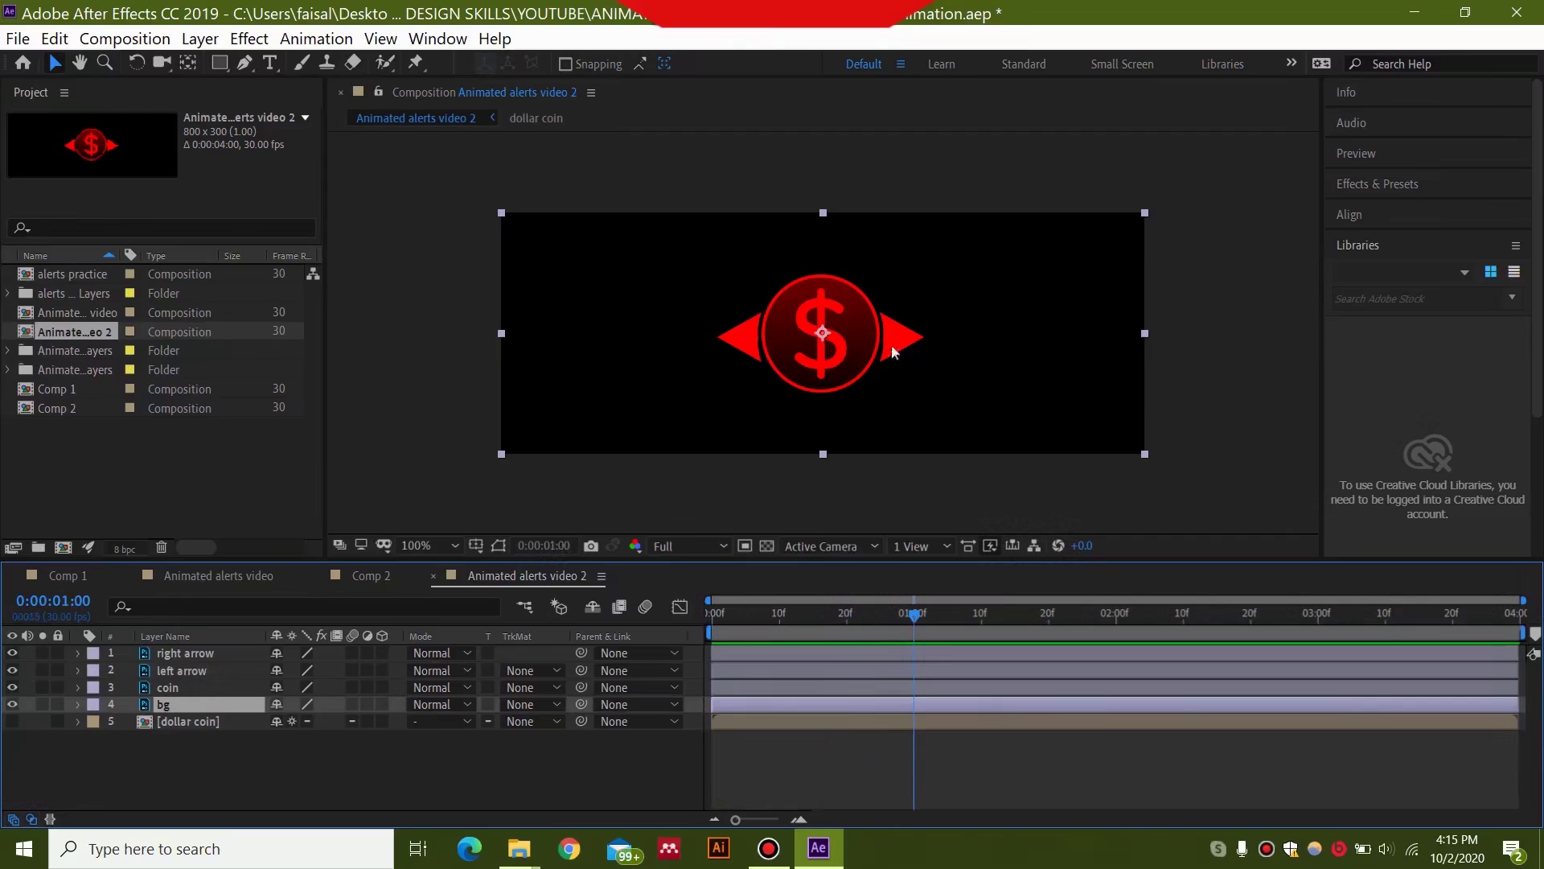
{"action": "left_click", "coordinate": [187, 688]}
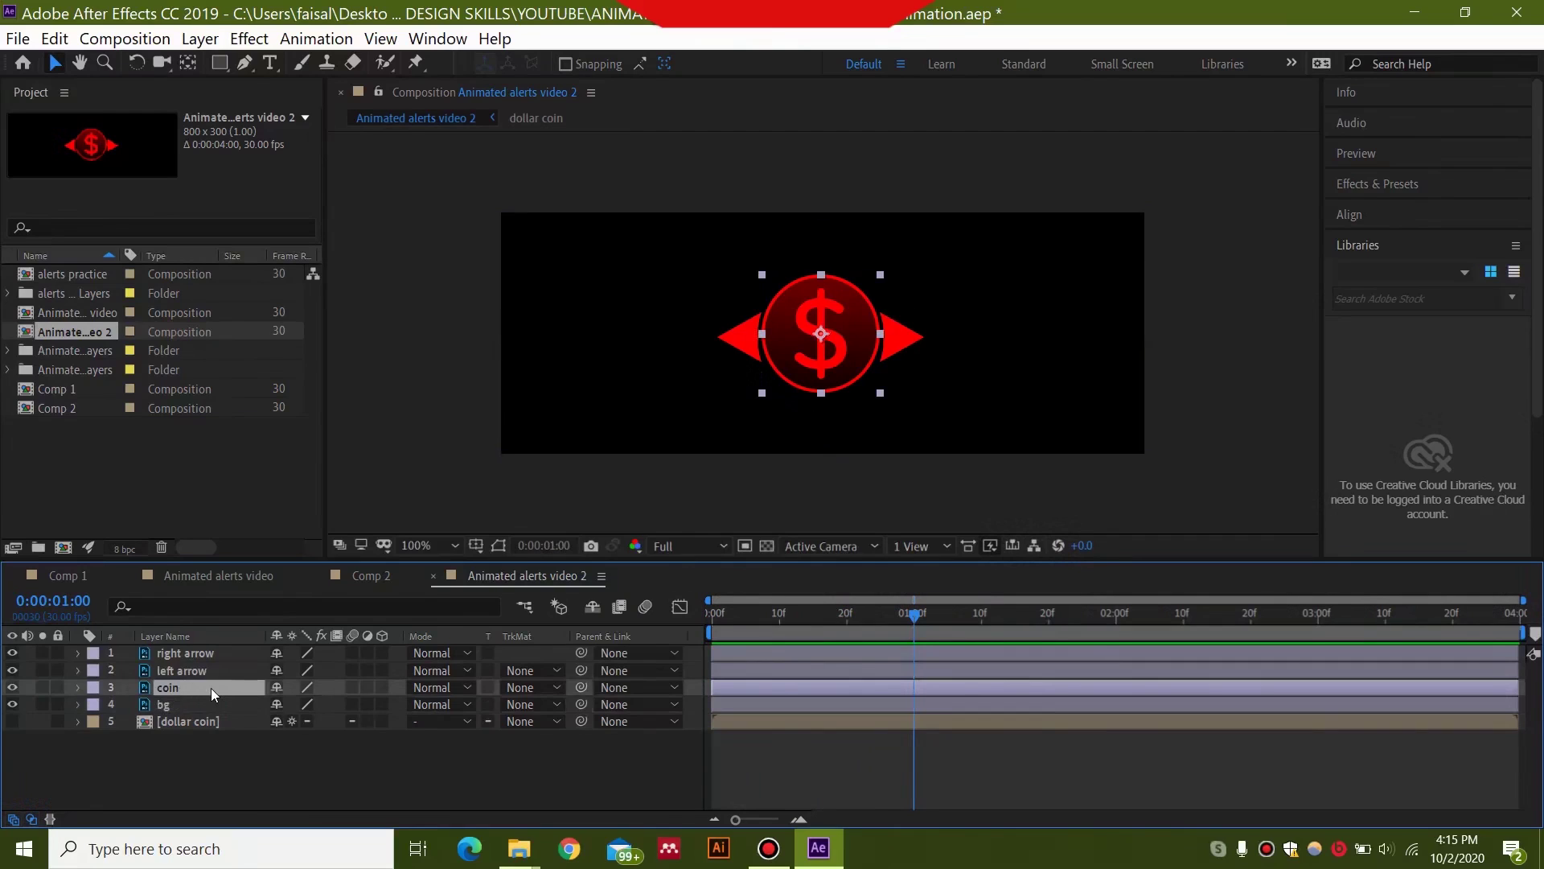
{"action": "key", "text": "p"}
{"action": "left_click", "coordinate": [129, 704]}
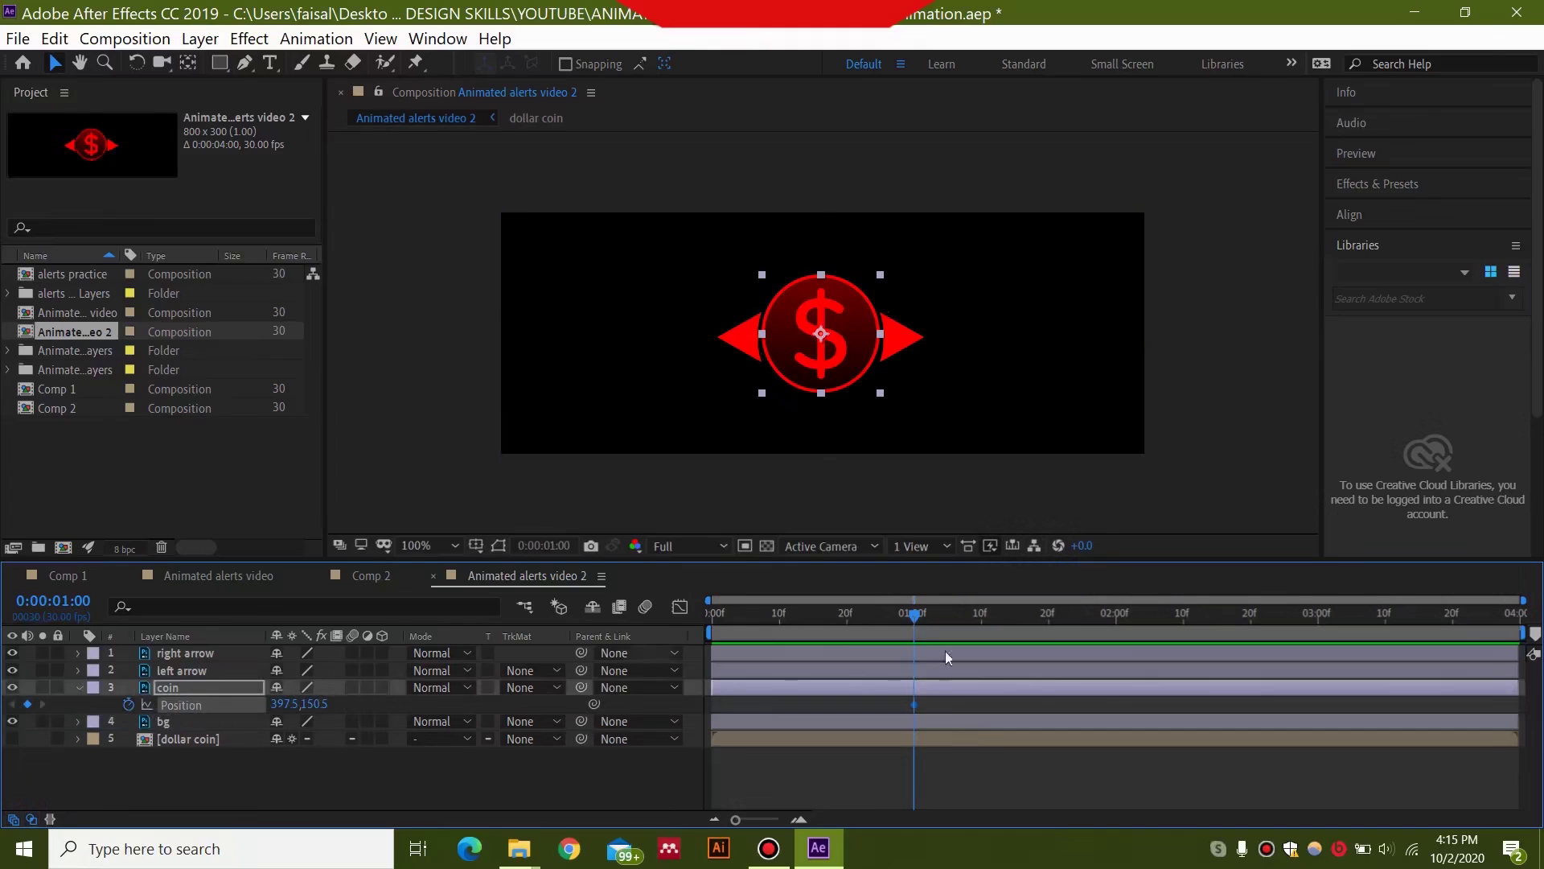
- At 0:00:00:00, move the coin straight down out of the frame to 397.5, 403.5 and preview its rise
{"action": "left_click_drag", "start_coordinate": [910, 615], "coordinate": [660, 621]}
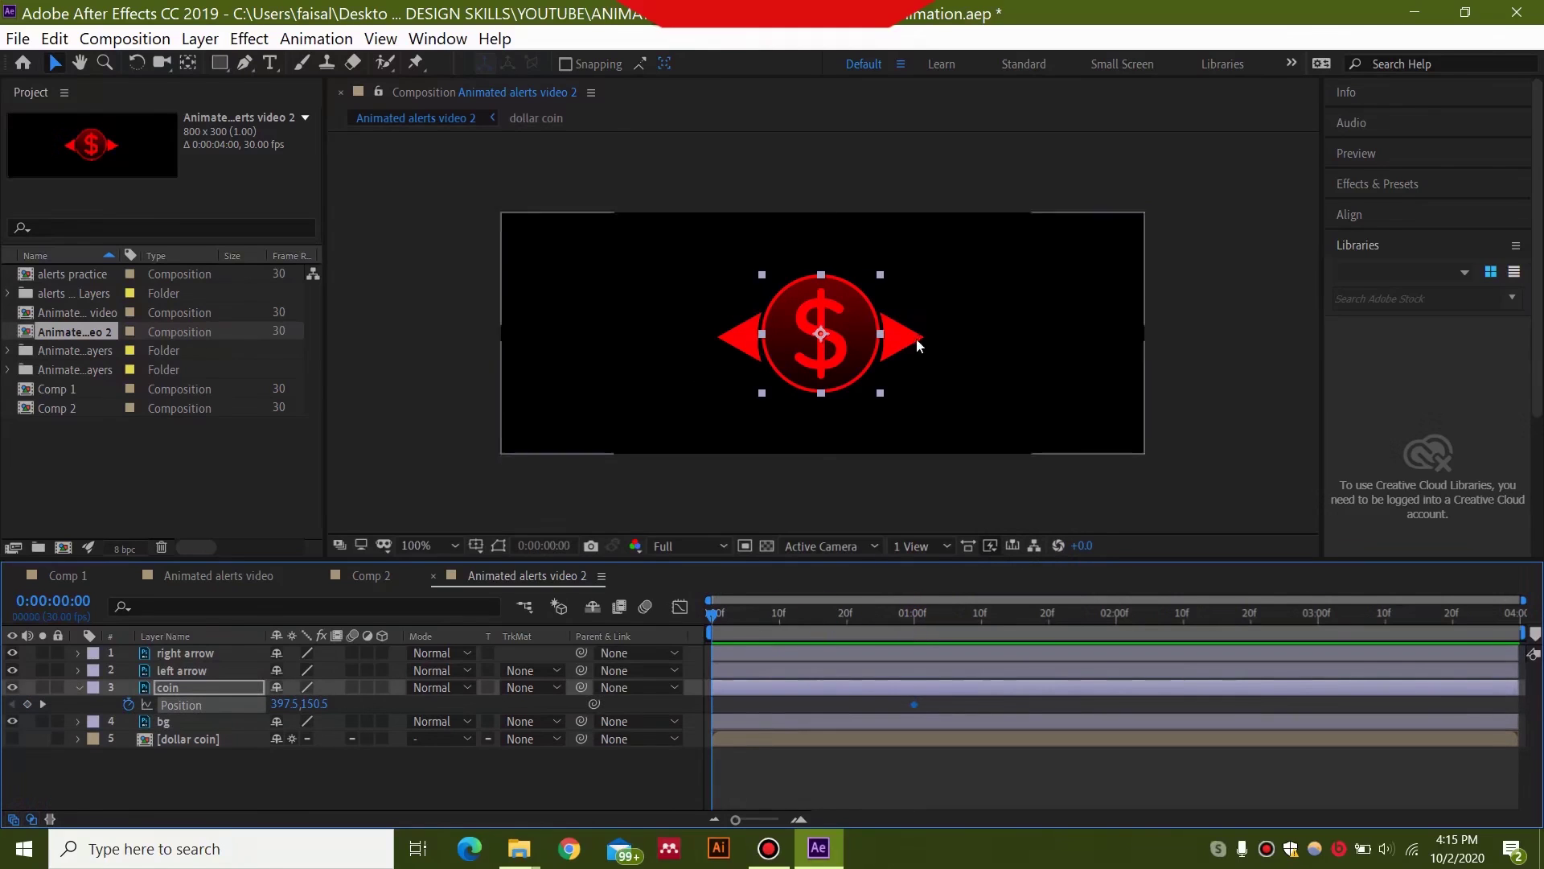
{"action": "left_click_drag", "start_coordinate": [828, 362], "coordinate": [877, 565]}
{"action": "key", "text": "space"}
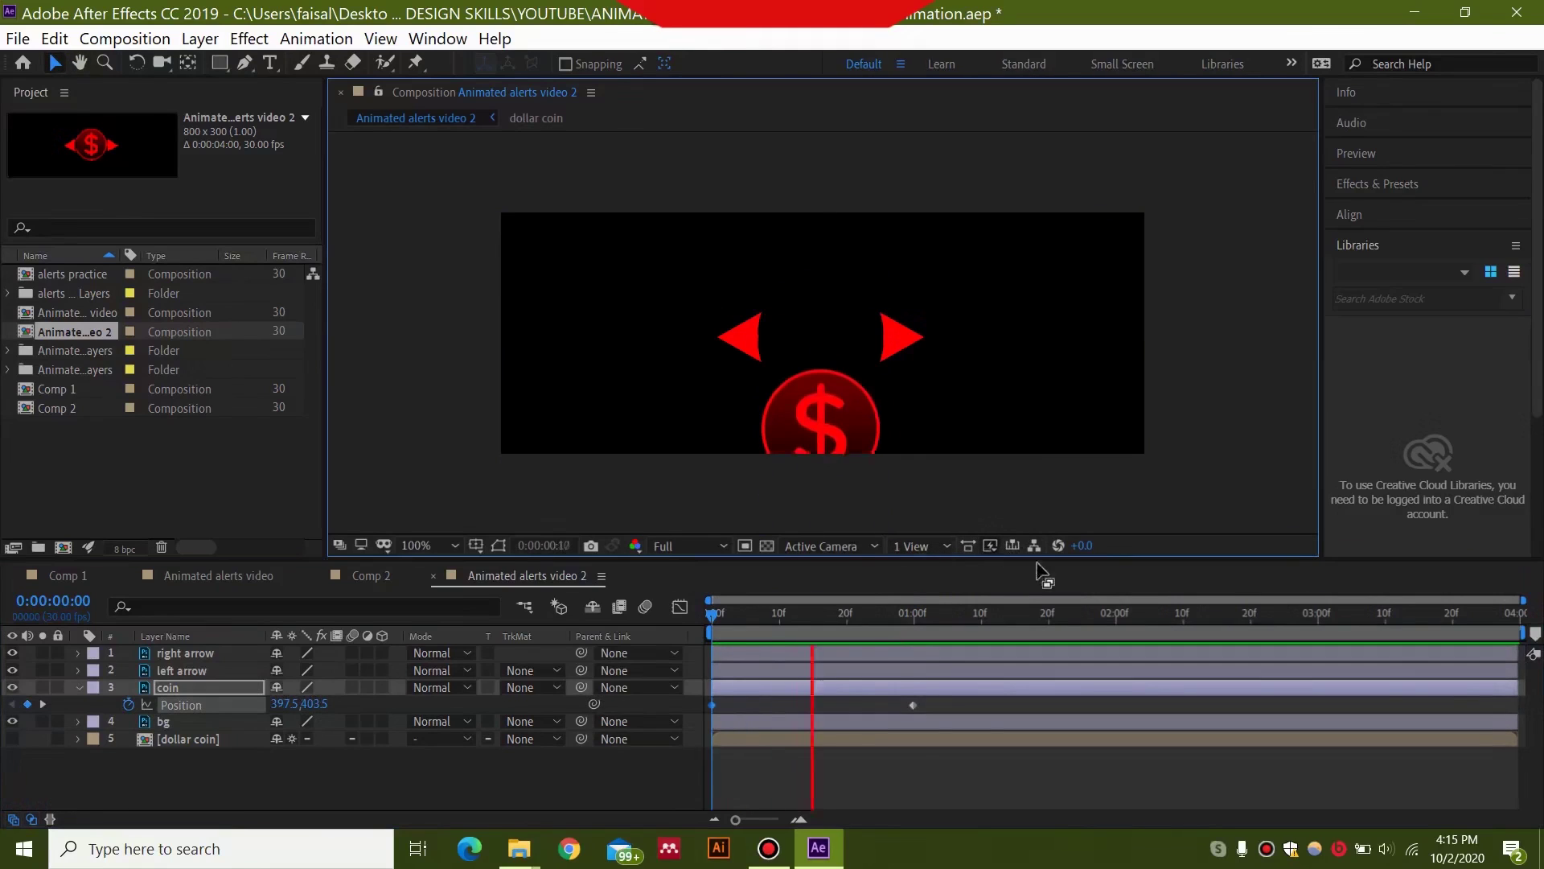
{"action": "left_click", "coordinate": [974, 615]}
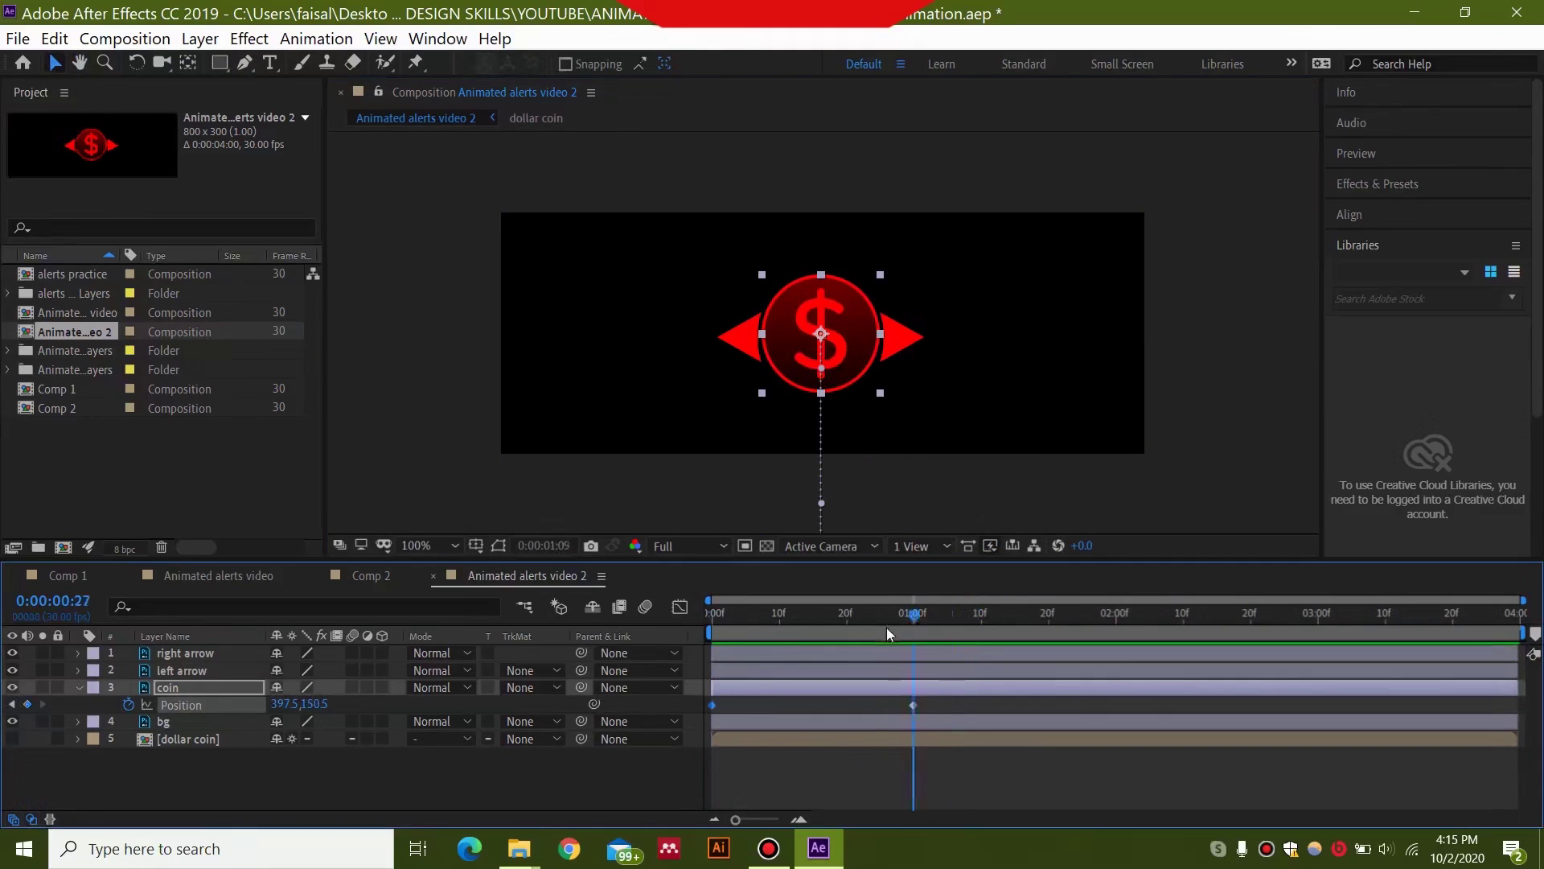
- Make the coin layer 3D and keyframe its Y Rotation from 0x+0.0° at 0:00:00:00 to 1x+0.0° at 0:00:01:00
{"action": "key", "text": "Home"}
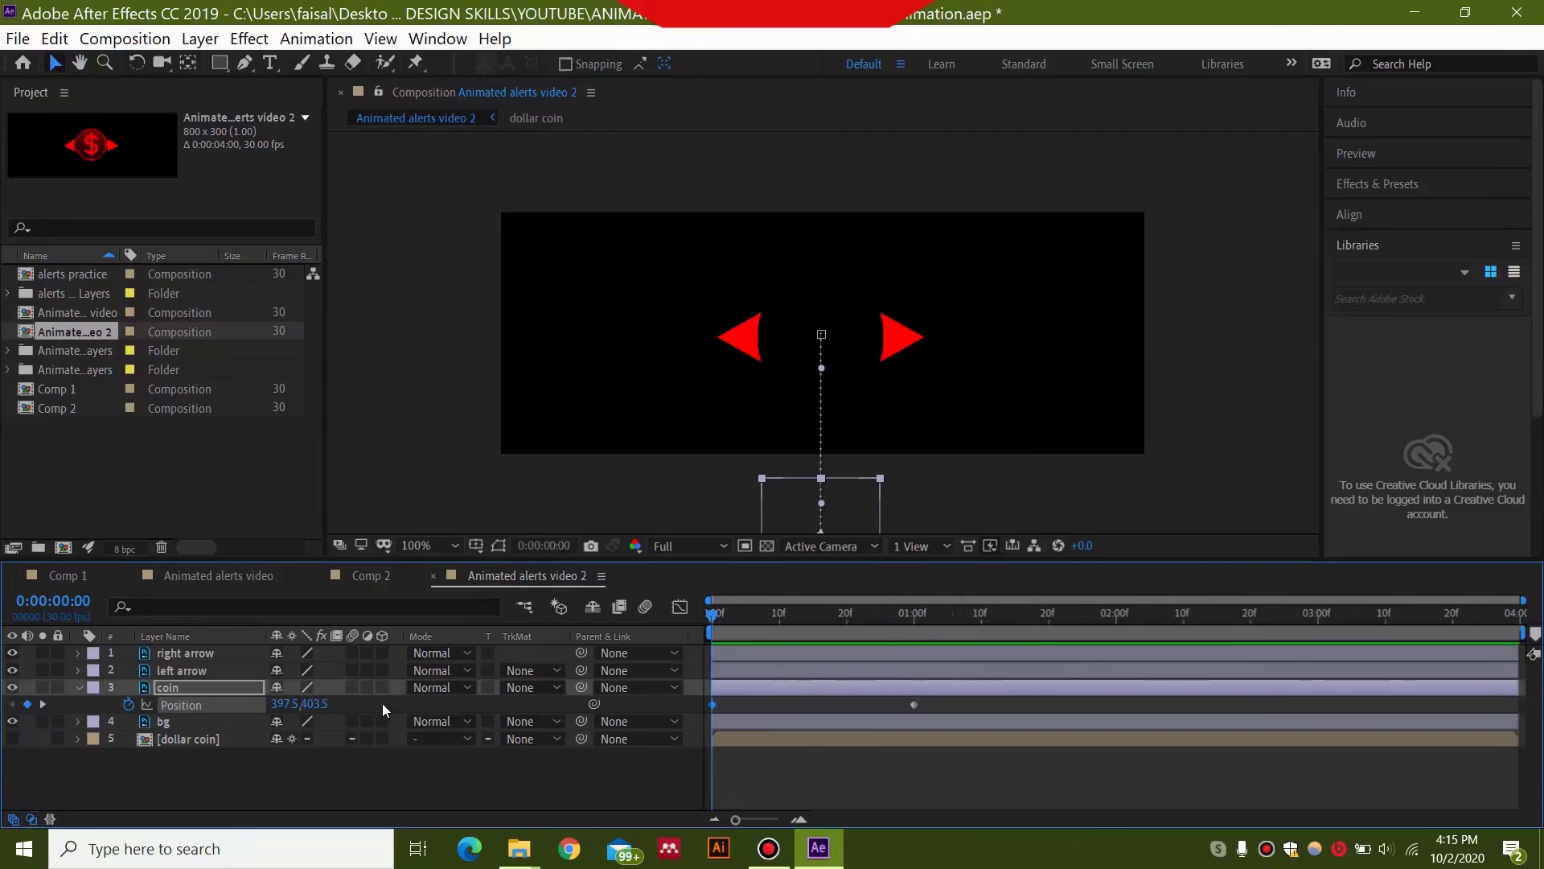
{"action": "left_click", "coordinate": [383, 688]}
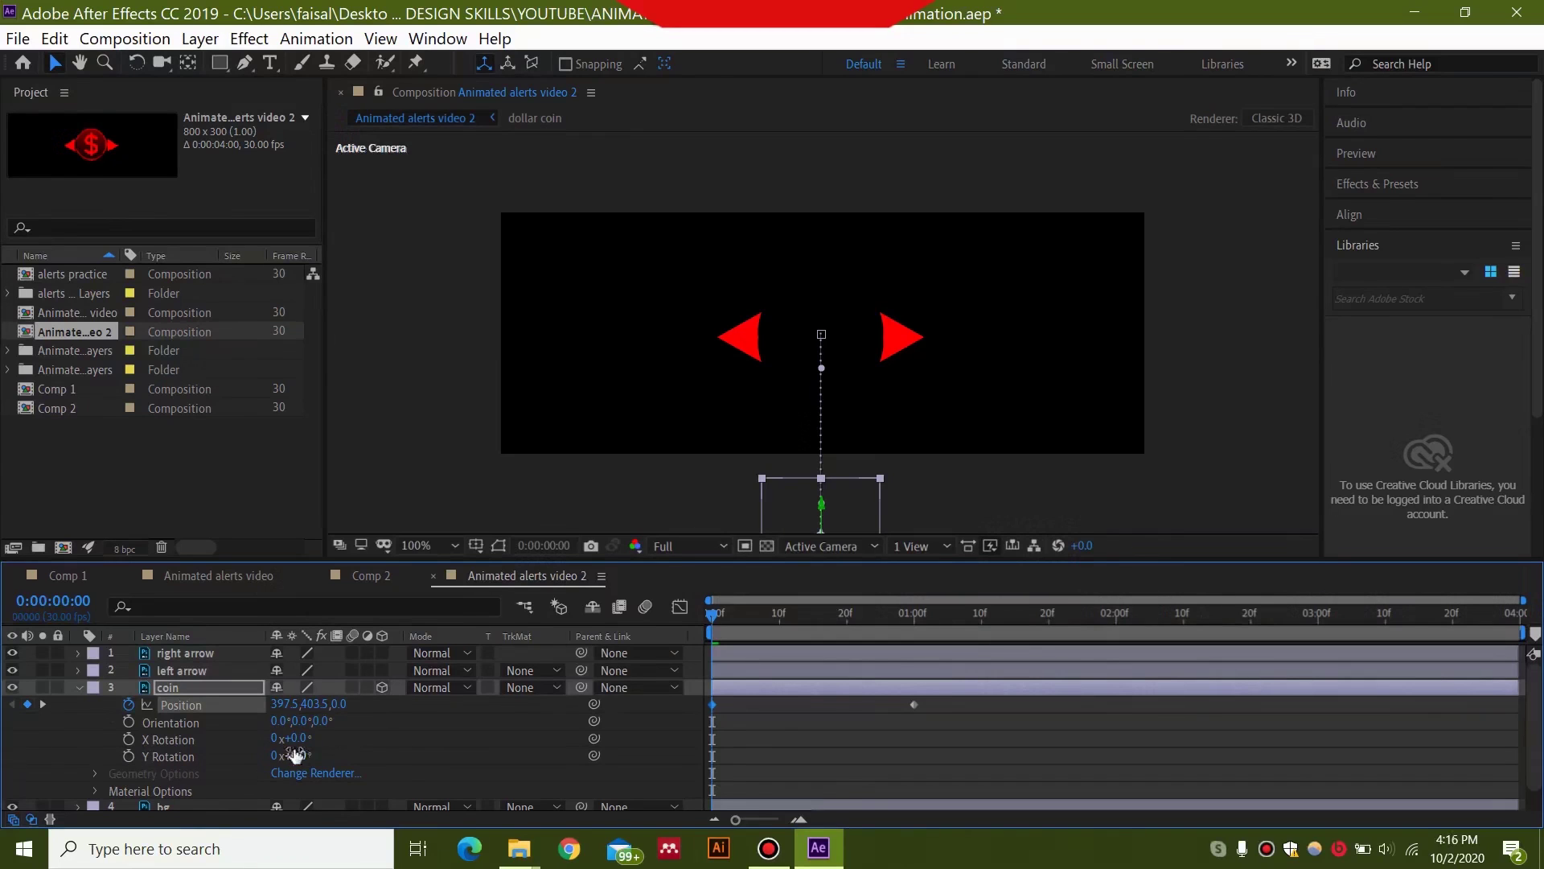
{"action": "left_click", "coordinate": [128, 756]}
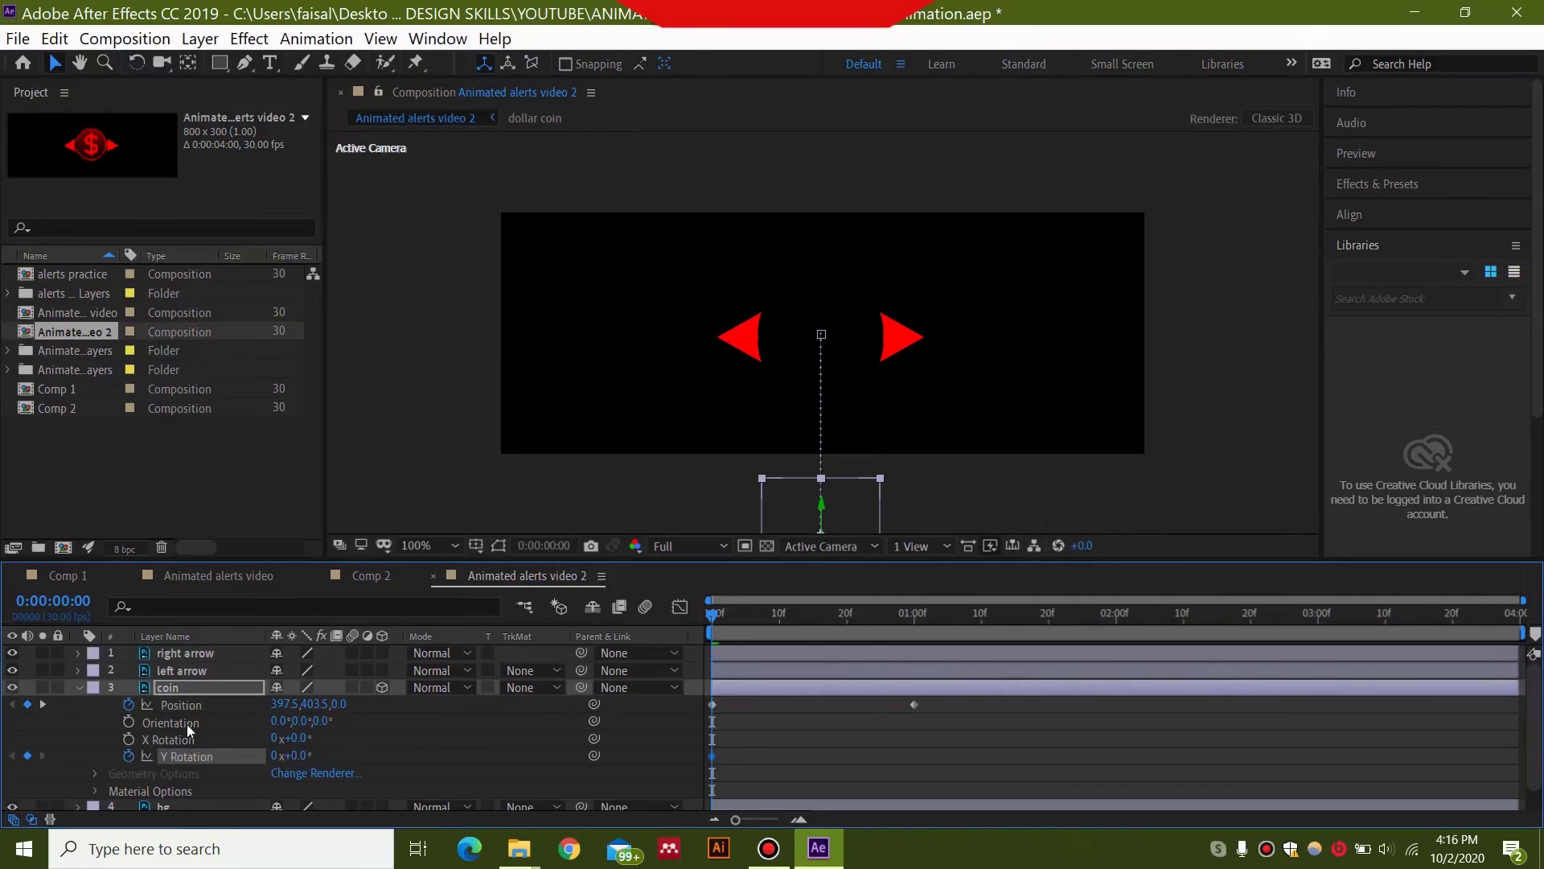
{"action": "left_click", "coordinate": [45, 703]}
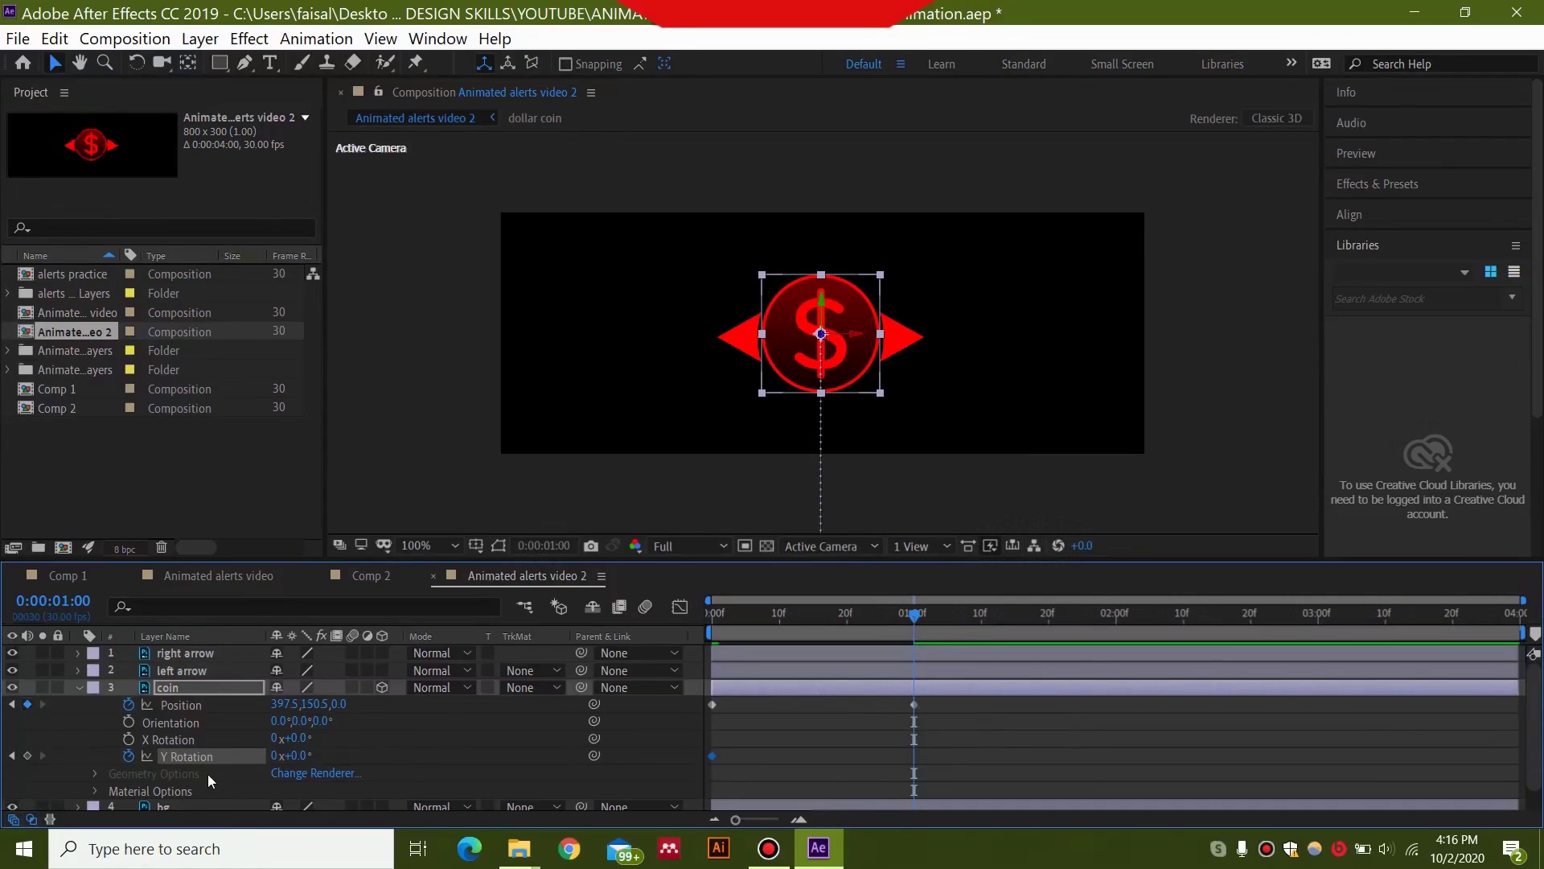
{"action": "left_click", "coordinate": [276, 756]}
{"action": "type", "text": "1"}
{"action": "key", "text": "Return"}
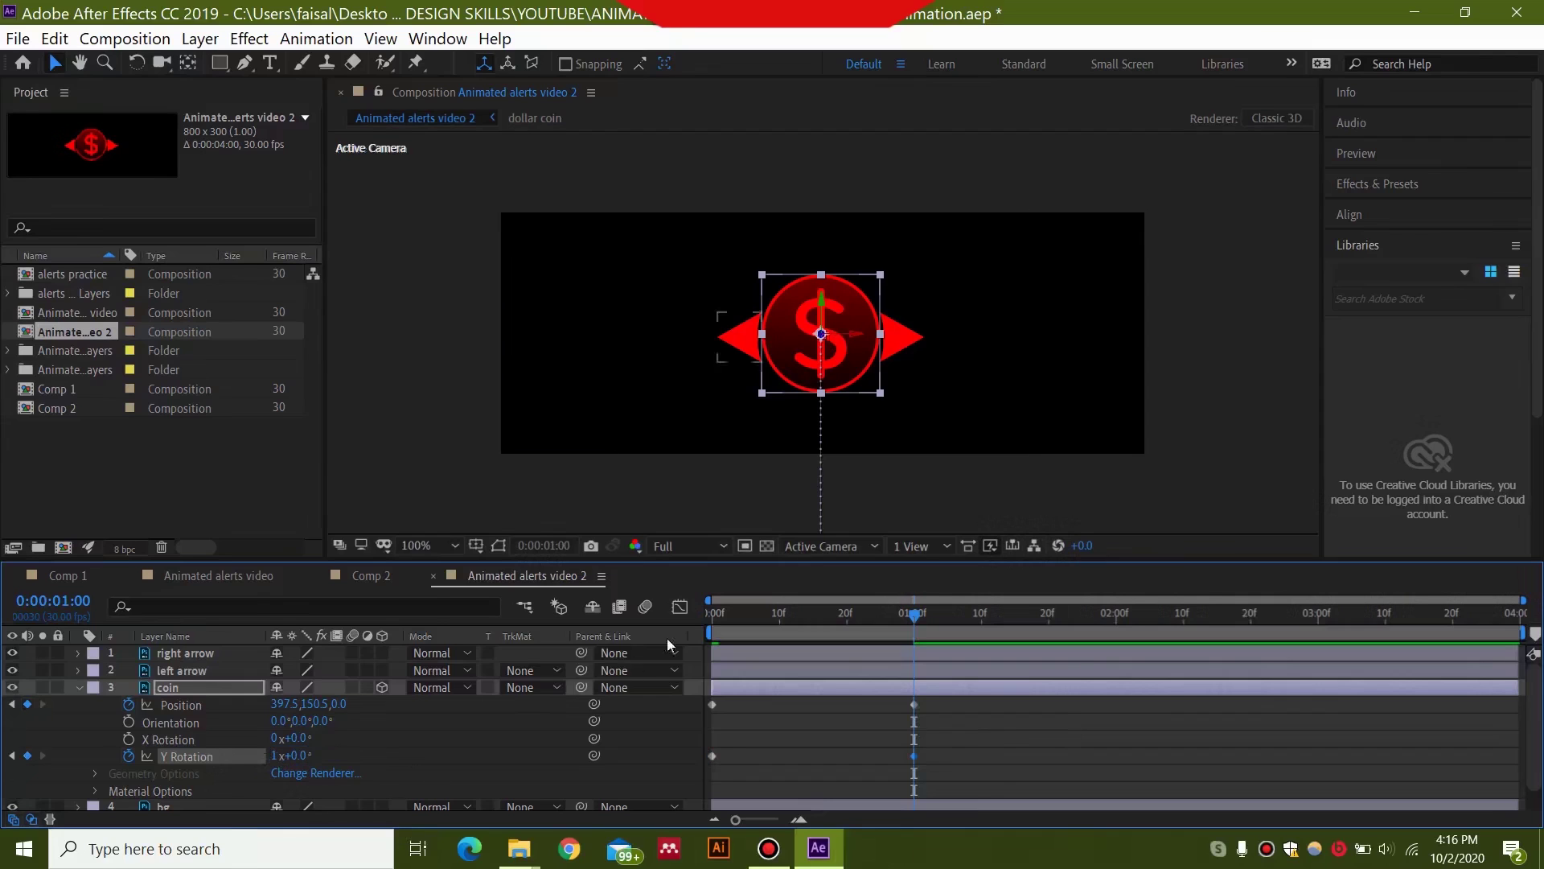
- Preview the coin's spinning rise from 0:00:00:00
{"action": "left_click_drag", "start_coordinate": [916, 616], "coordinate": [684, 632]}
{"action": "key", "text": "space"}
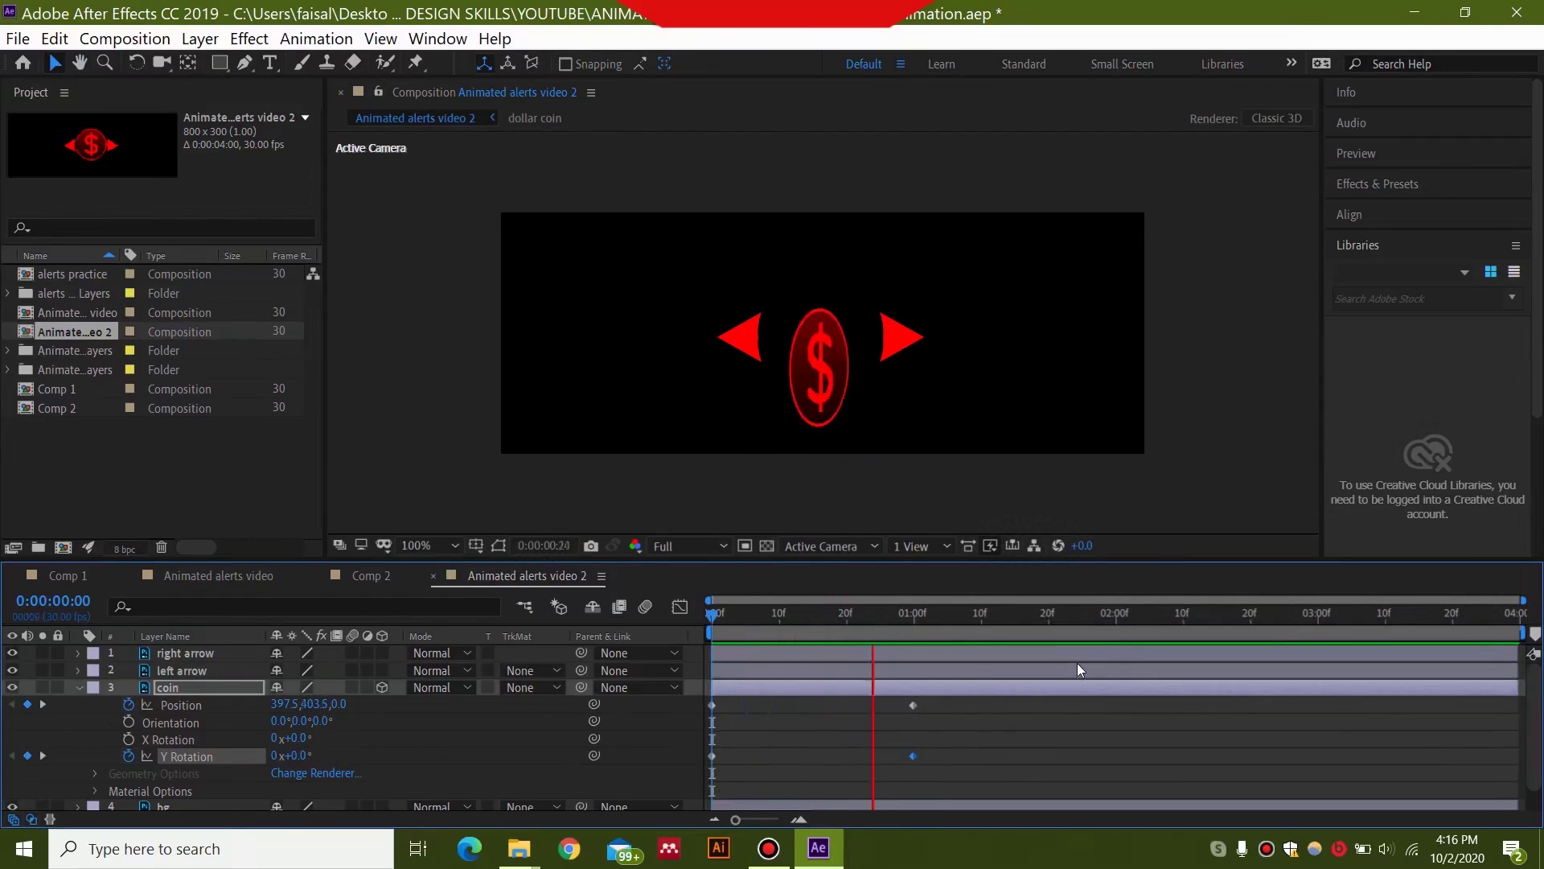
{"action": "left_click_drag", "start_coordinate": [1011, 615], "coordinate": [707, 654]}
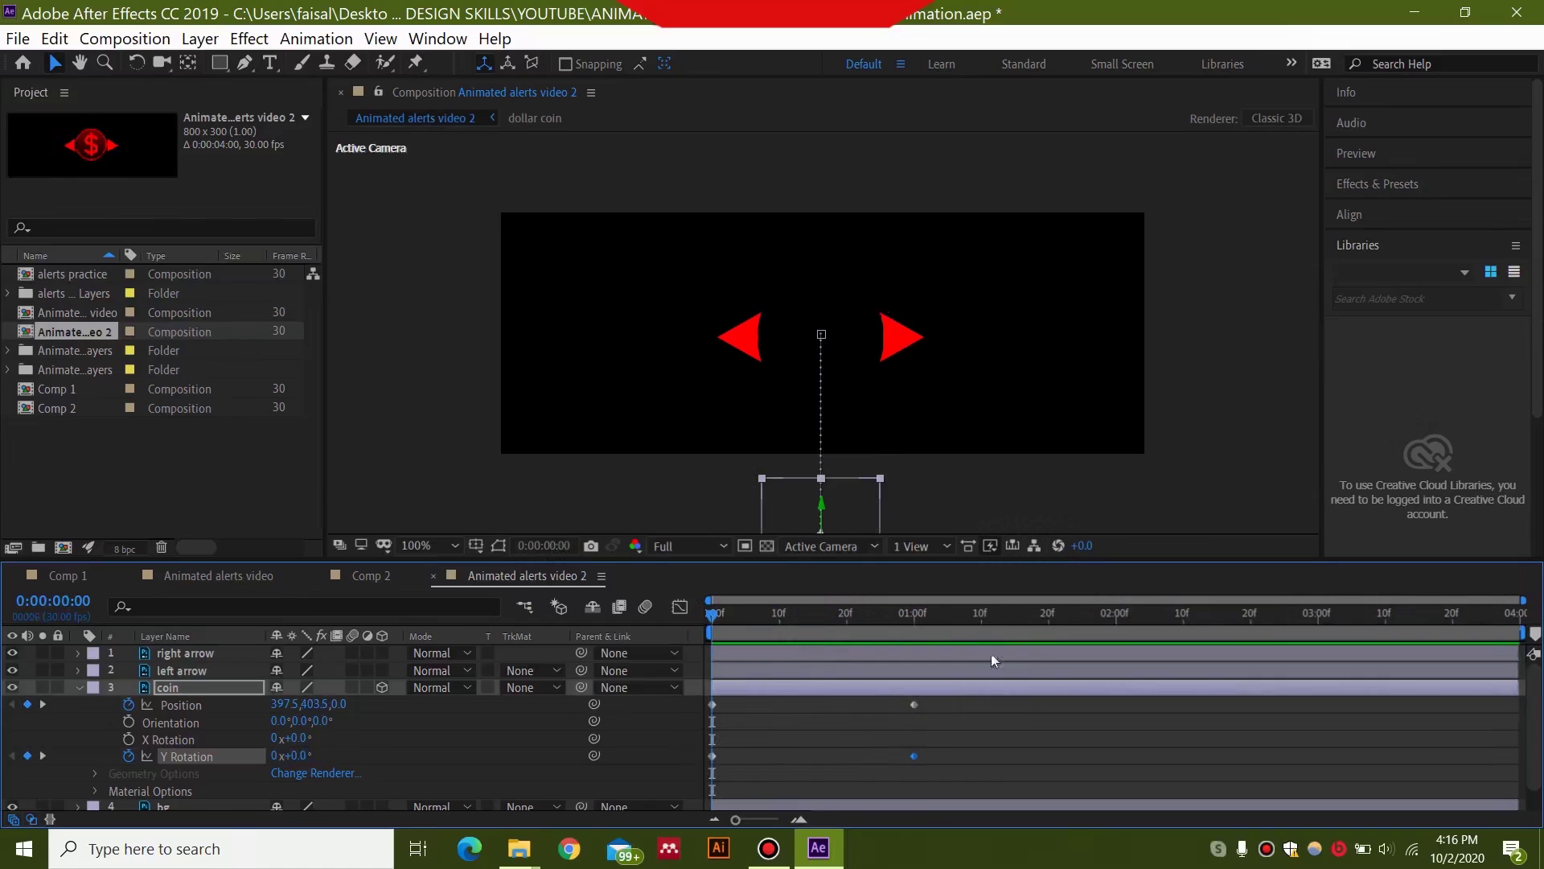
{"action": "key", "text": "space"}
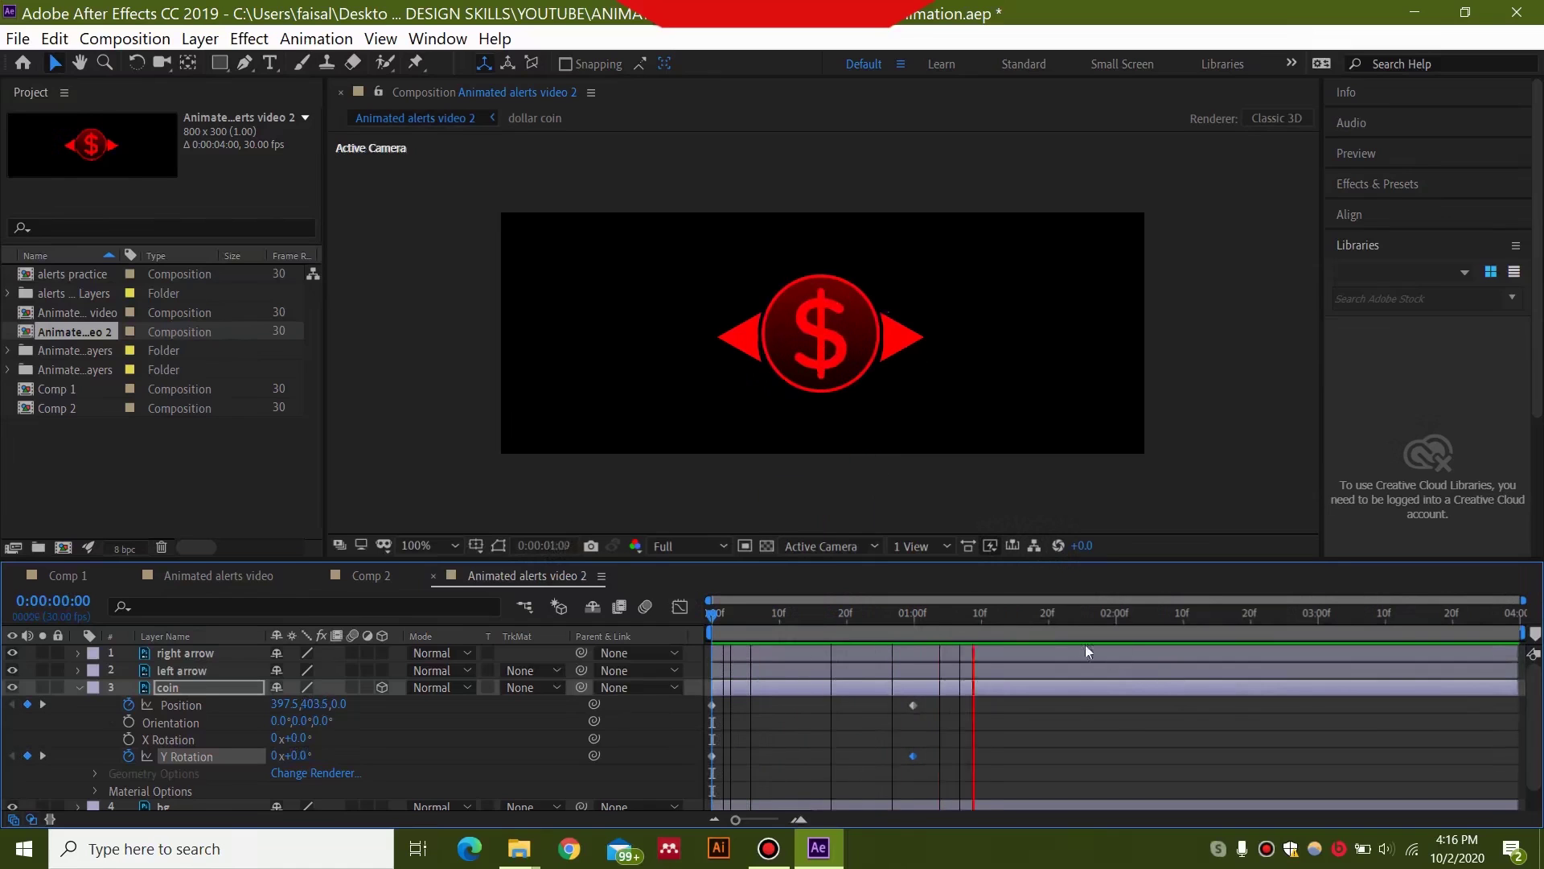
{"action": "key", "text": "space"}
- Show only the coin layer's keyframed Position and Y Rotation properties in the timeline
{"action": "left_click_drag", "start_coordinate": [939, 616], "coordinate": [913, 621]}
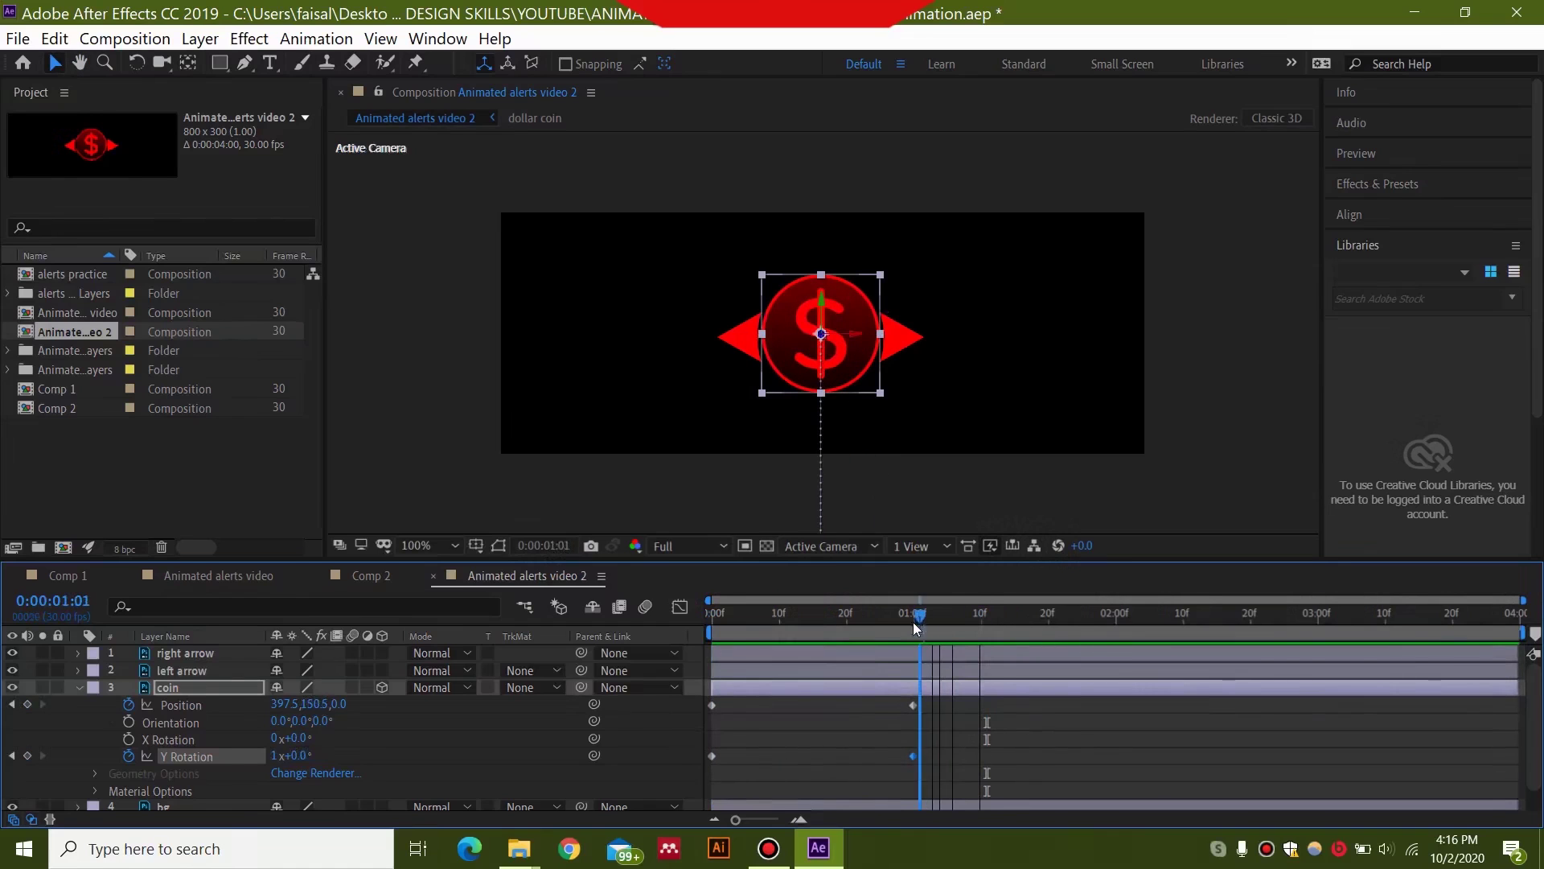
{"action": "key", "text": "u"}
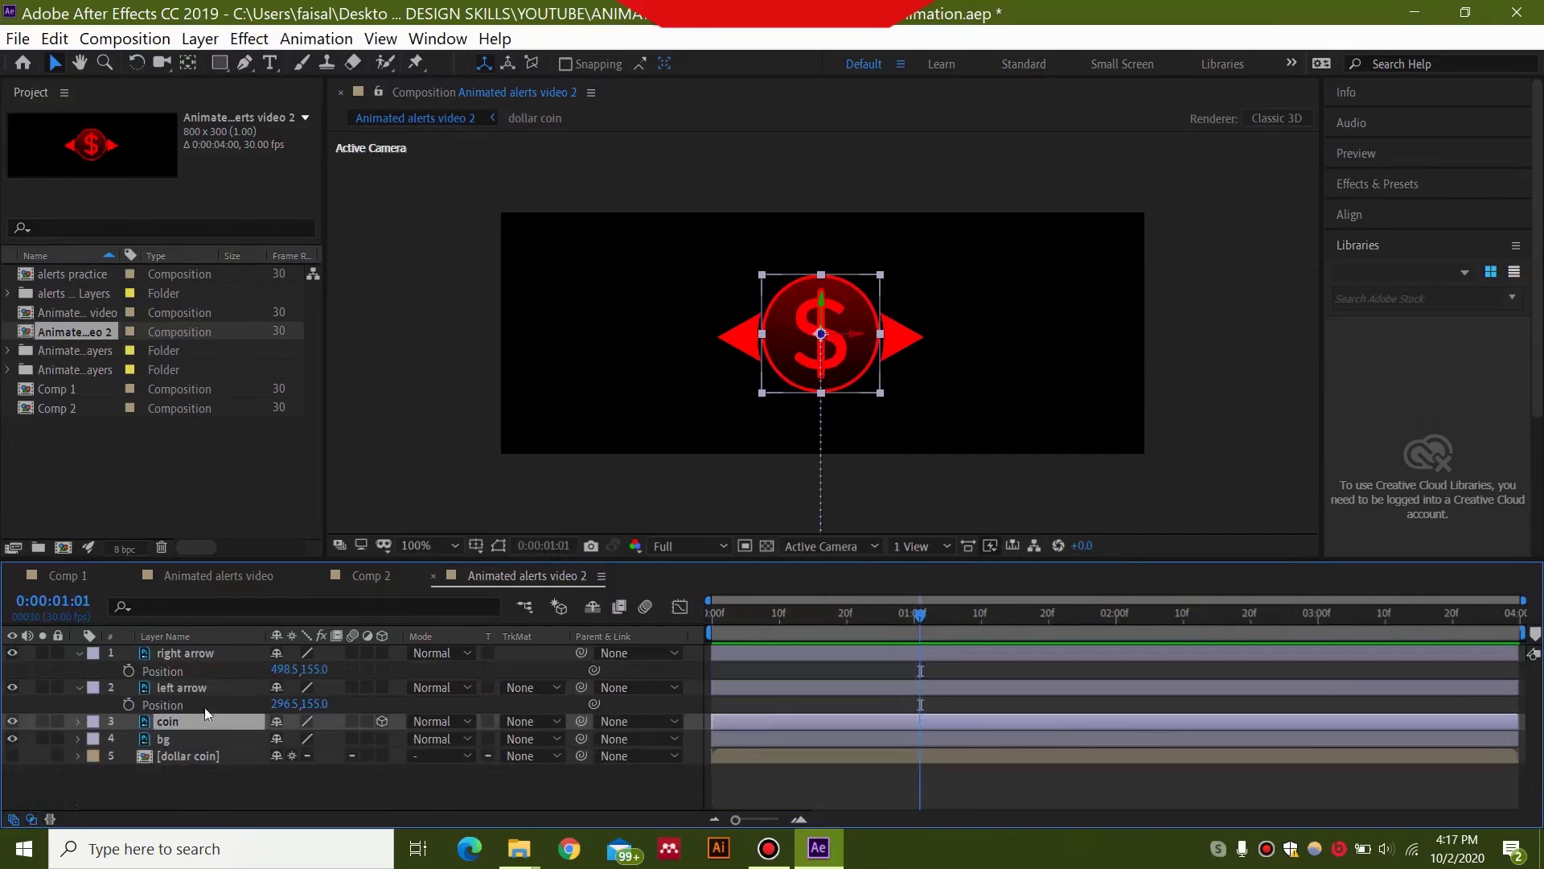
{"action": "key", "text": "u"}
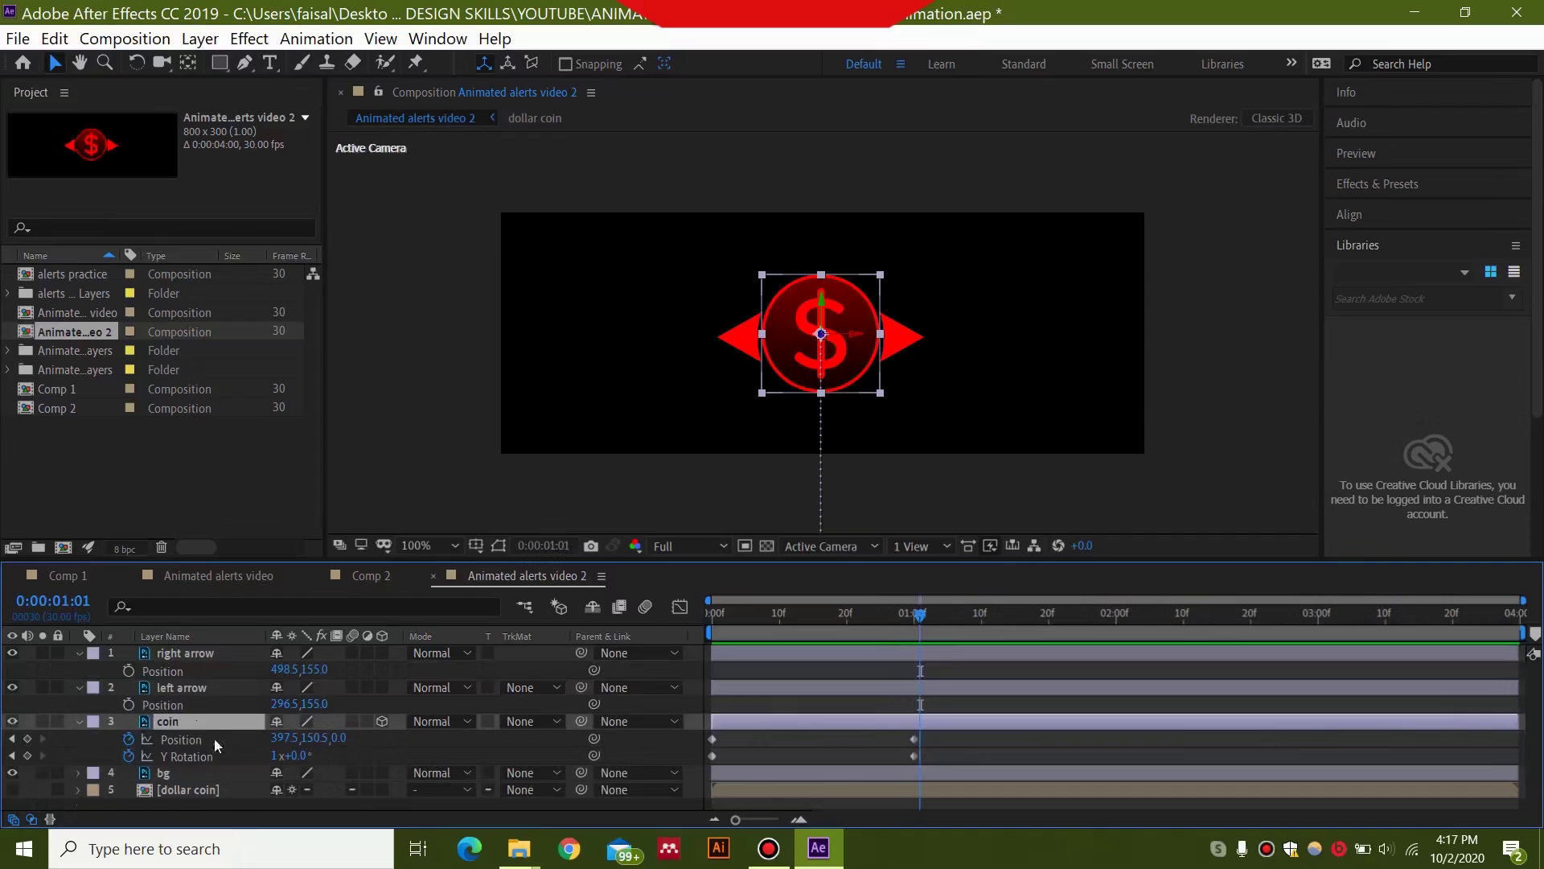
- Add Position keyframes for the left arrow and right arrow layers at 0:00:01:10
{"action": "left_click", "coordinate": [214, 682]}
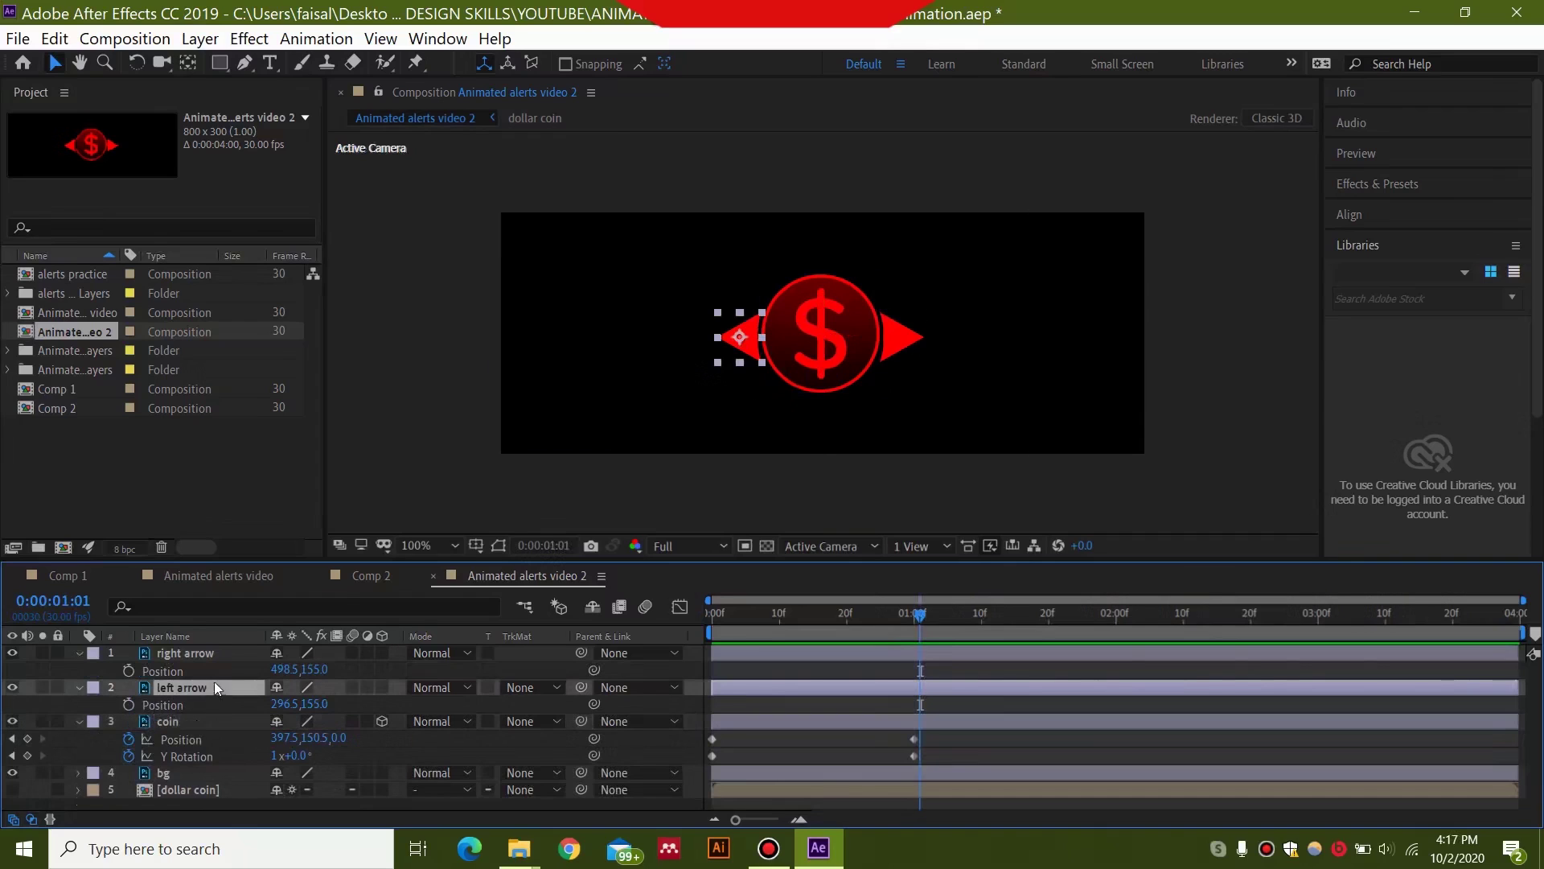
{"action": "left_click", "coordinate": [973, 614]}
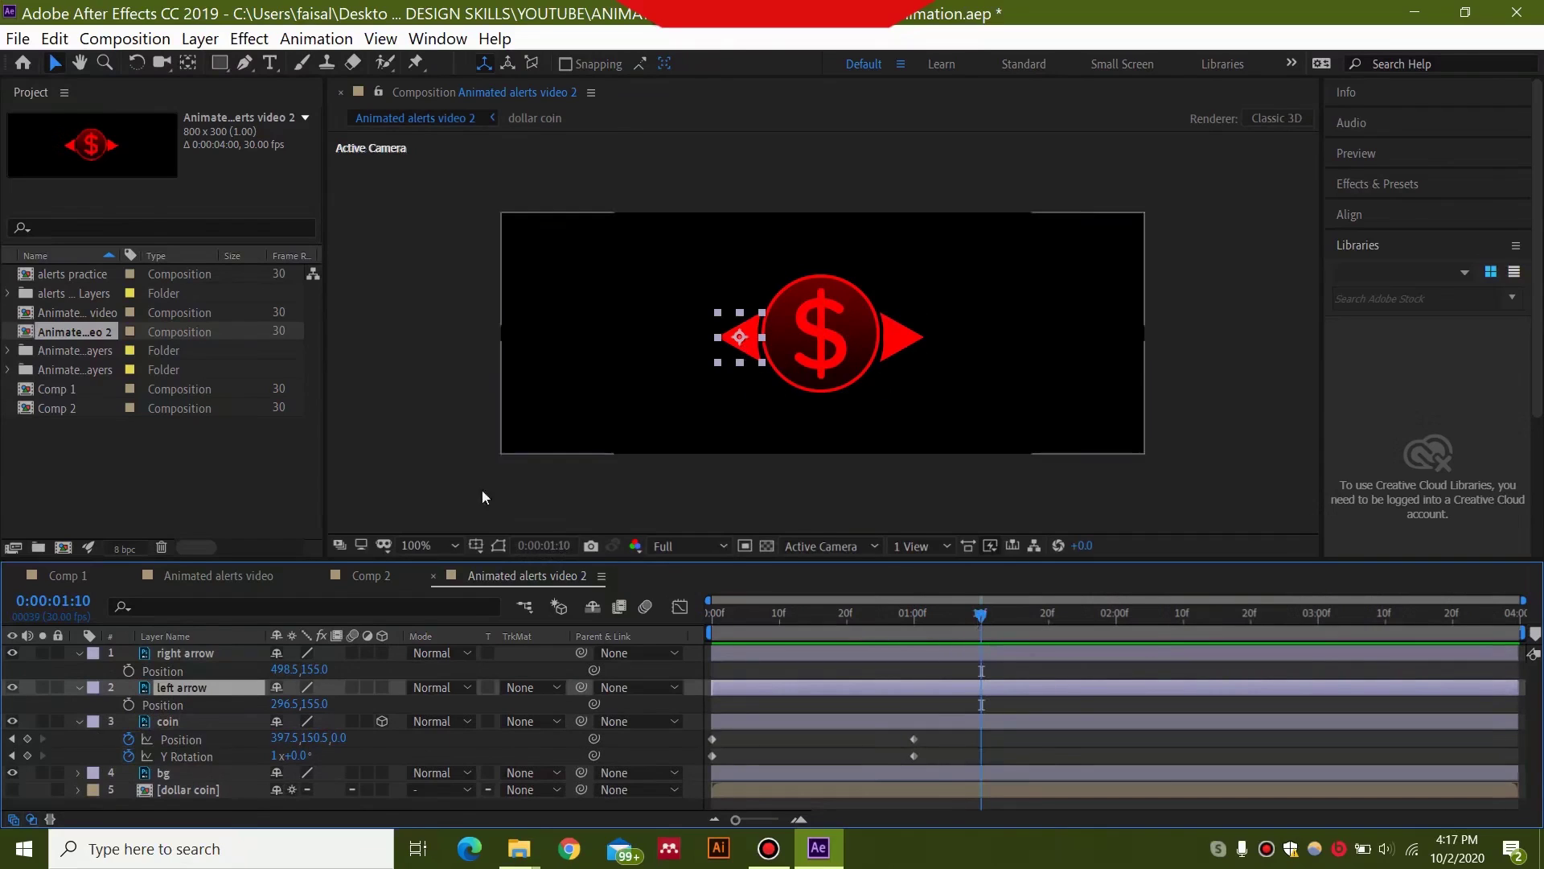
{"action": "left_click", "coordinate": [127, 704]}
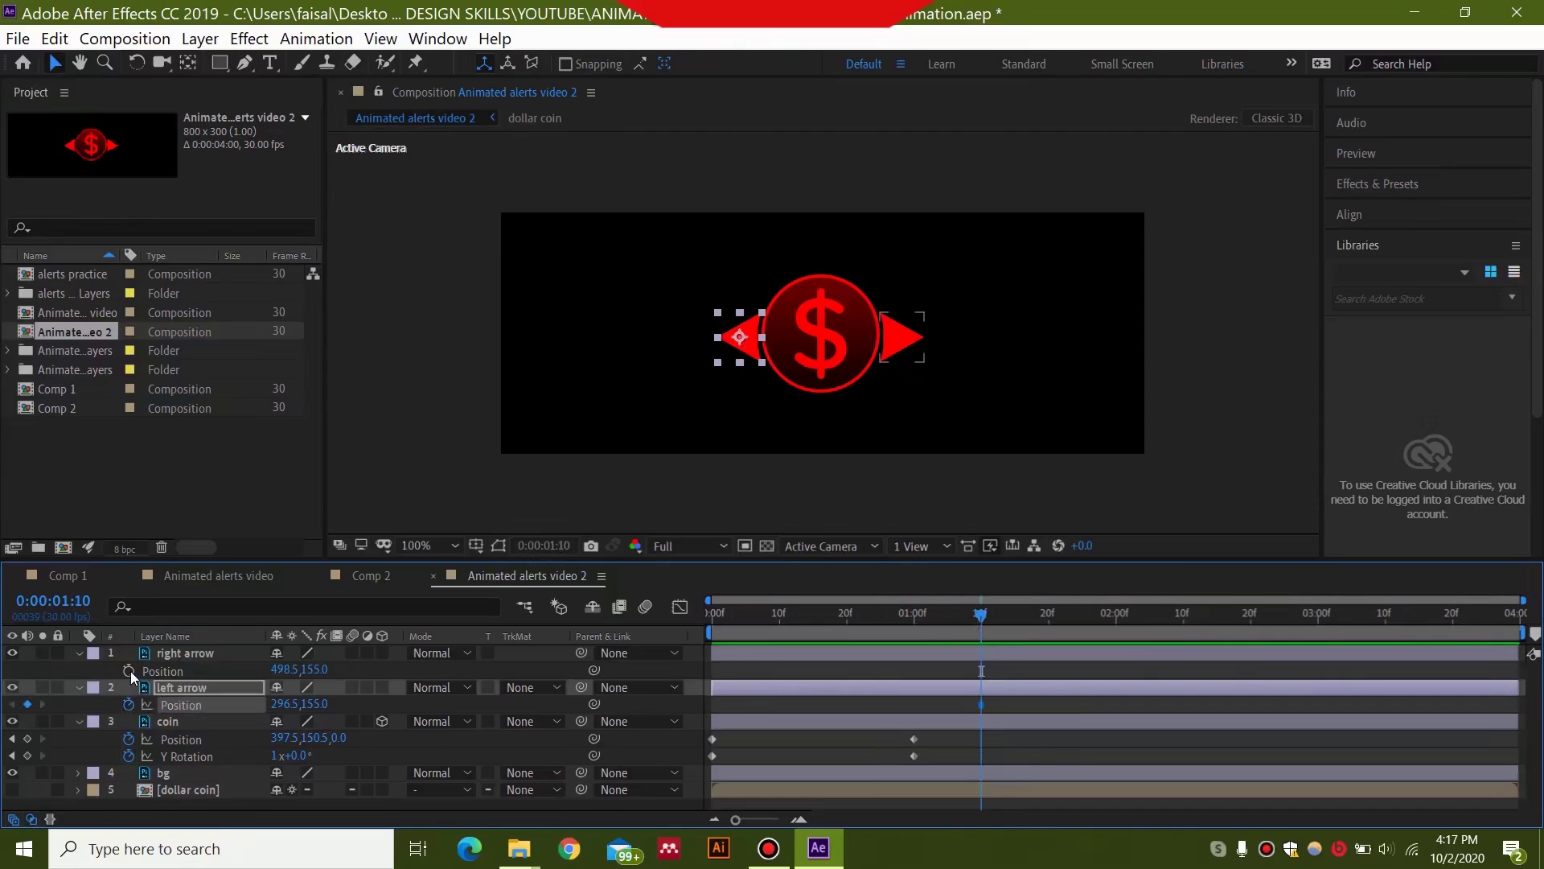
{"action": "left_click", "coordinate": [128, 671]}
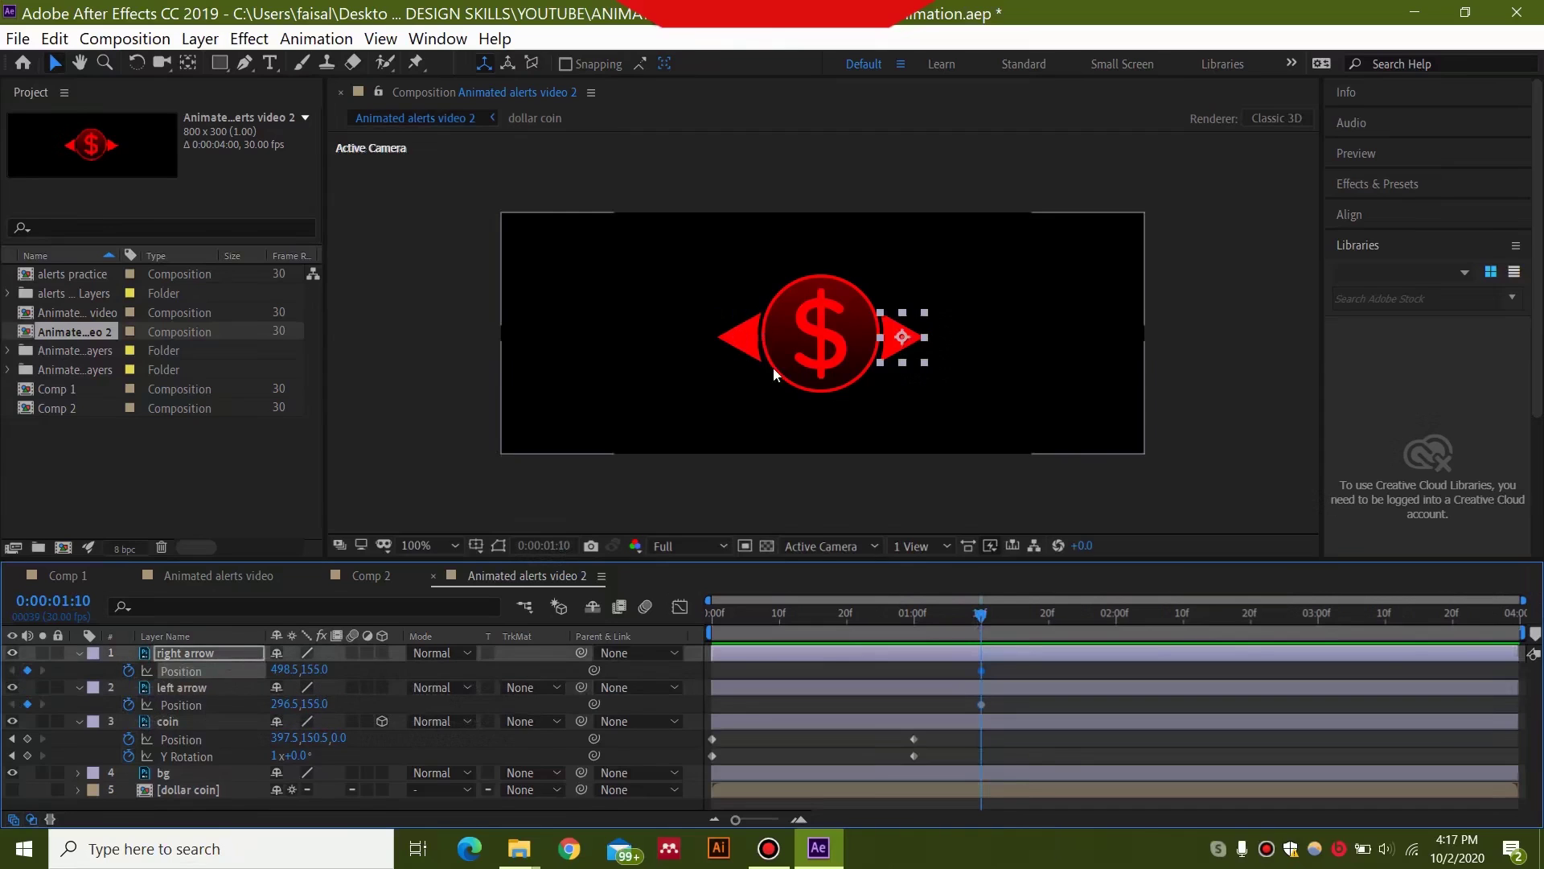
- At 0:00:01:01, move the left arrow horizontally out of the frame to -61.5, 155.0 and the right arrow out the other side to 851.5, 155.0
{"action": "left_click", "coordinate": [750, 343]}
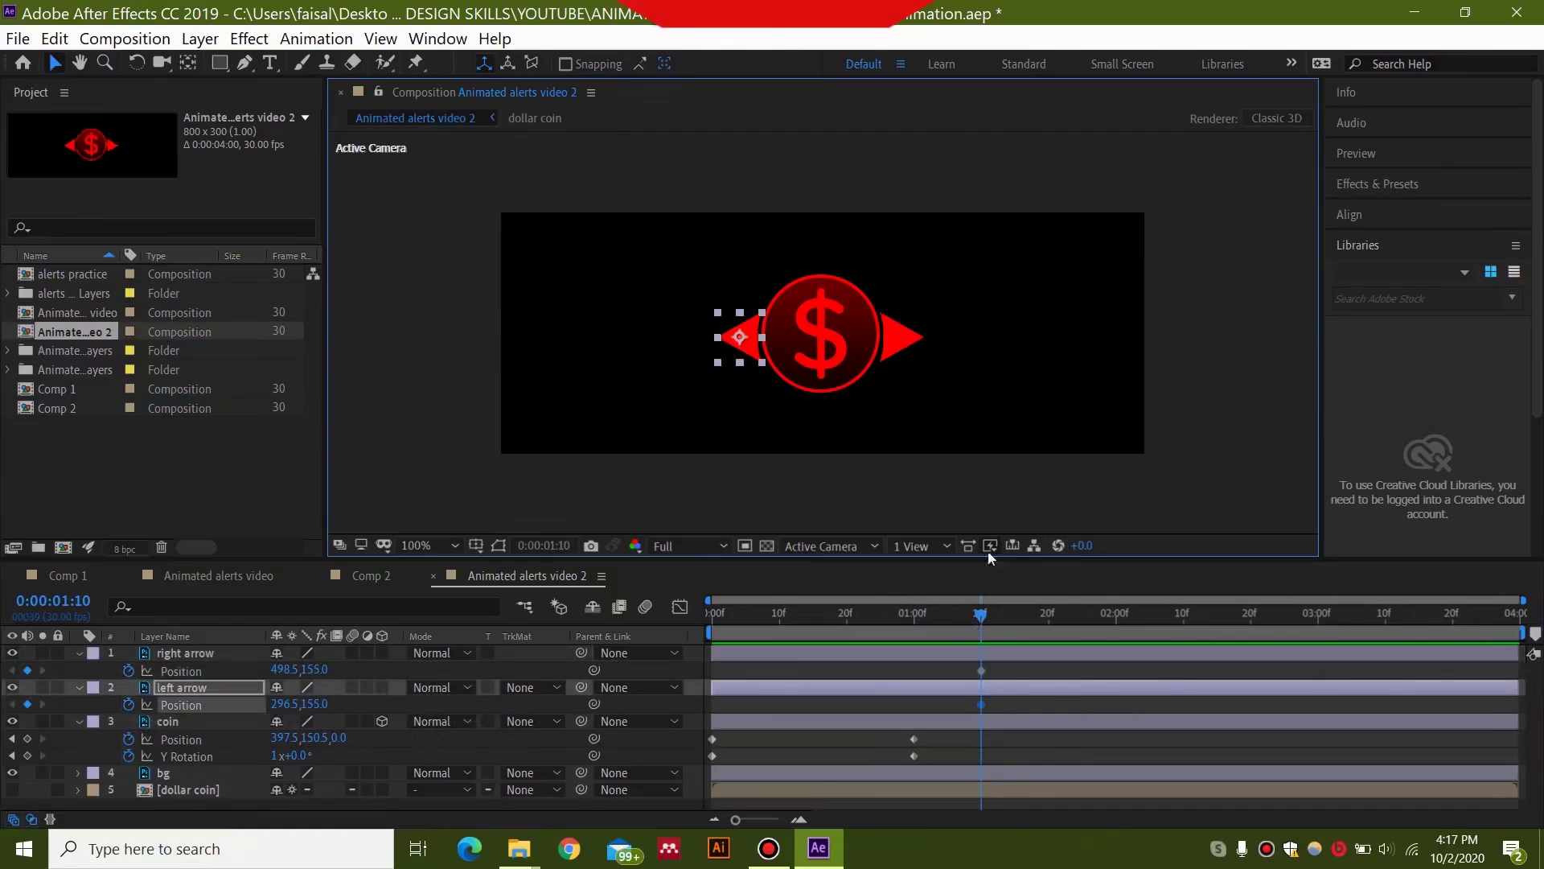
{"action": "left_click_drag", "start_coordinate": [981, 616], "coordinate": [920, 626]}
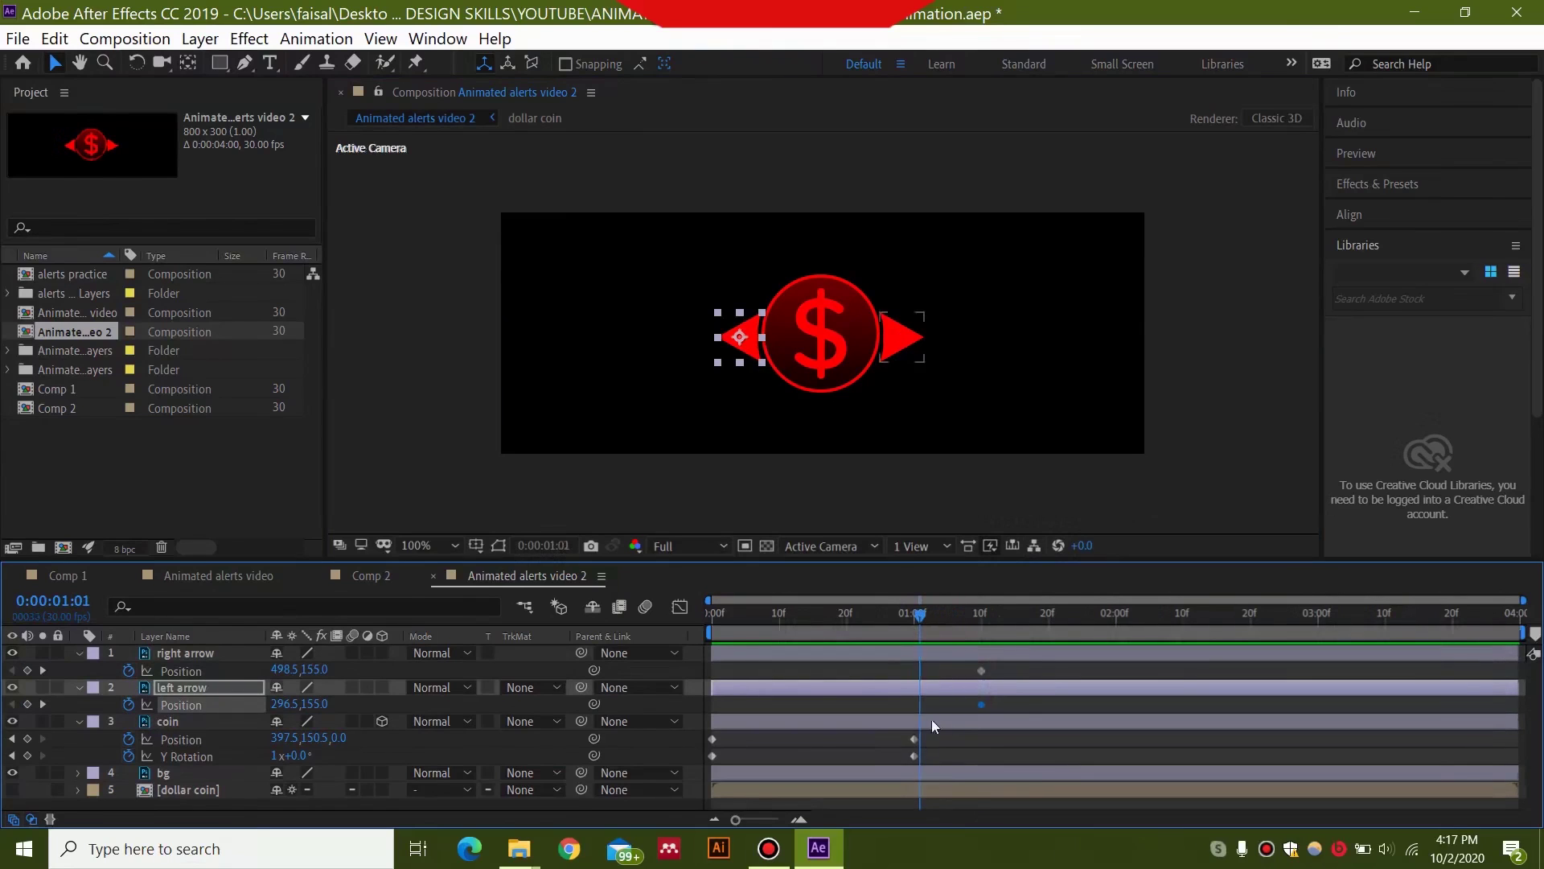
{"action": "left_click_drag", "start_coordinate": [738, 356], "coordinate": [455, 355]}
{"action": "left_click", "coordinate": [915, 340]}
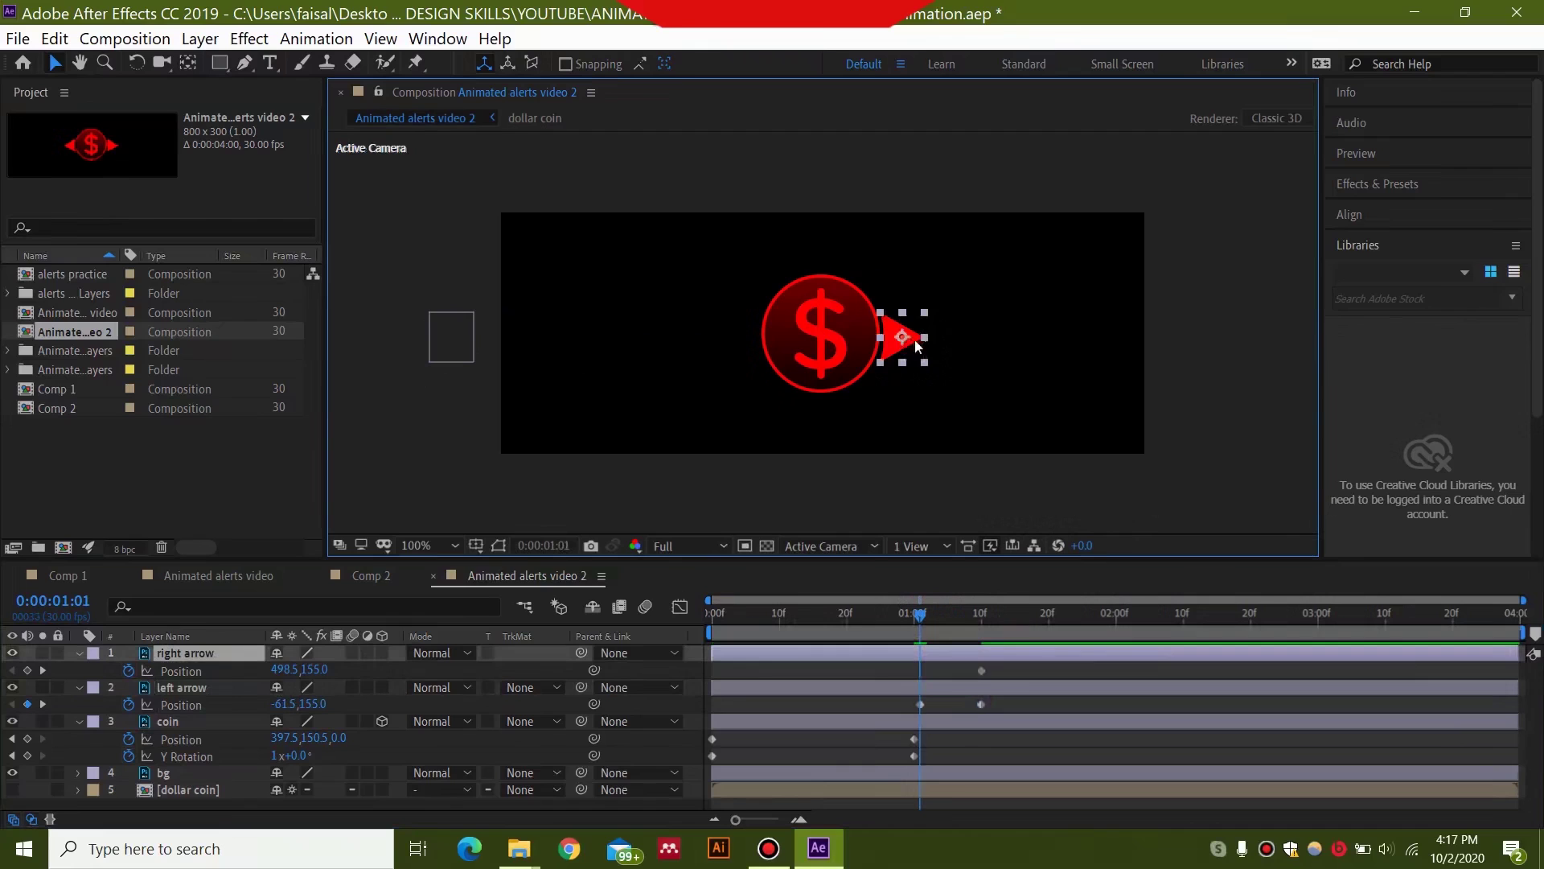
{"action": "left_click_drag", "start_coordinate": [915, 340], "coordinate": [1195, 338]}
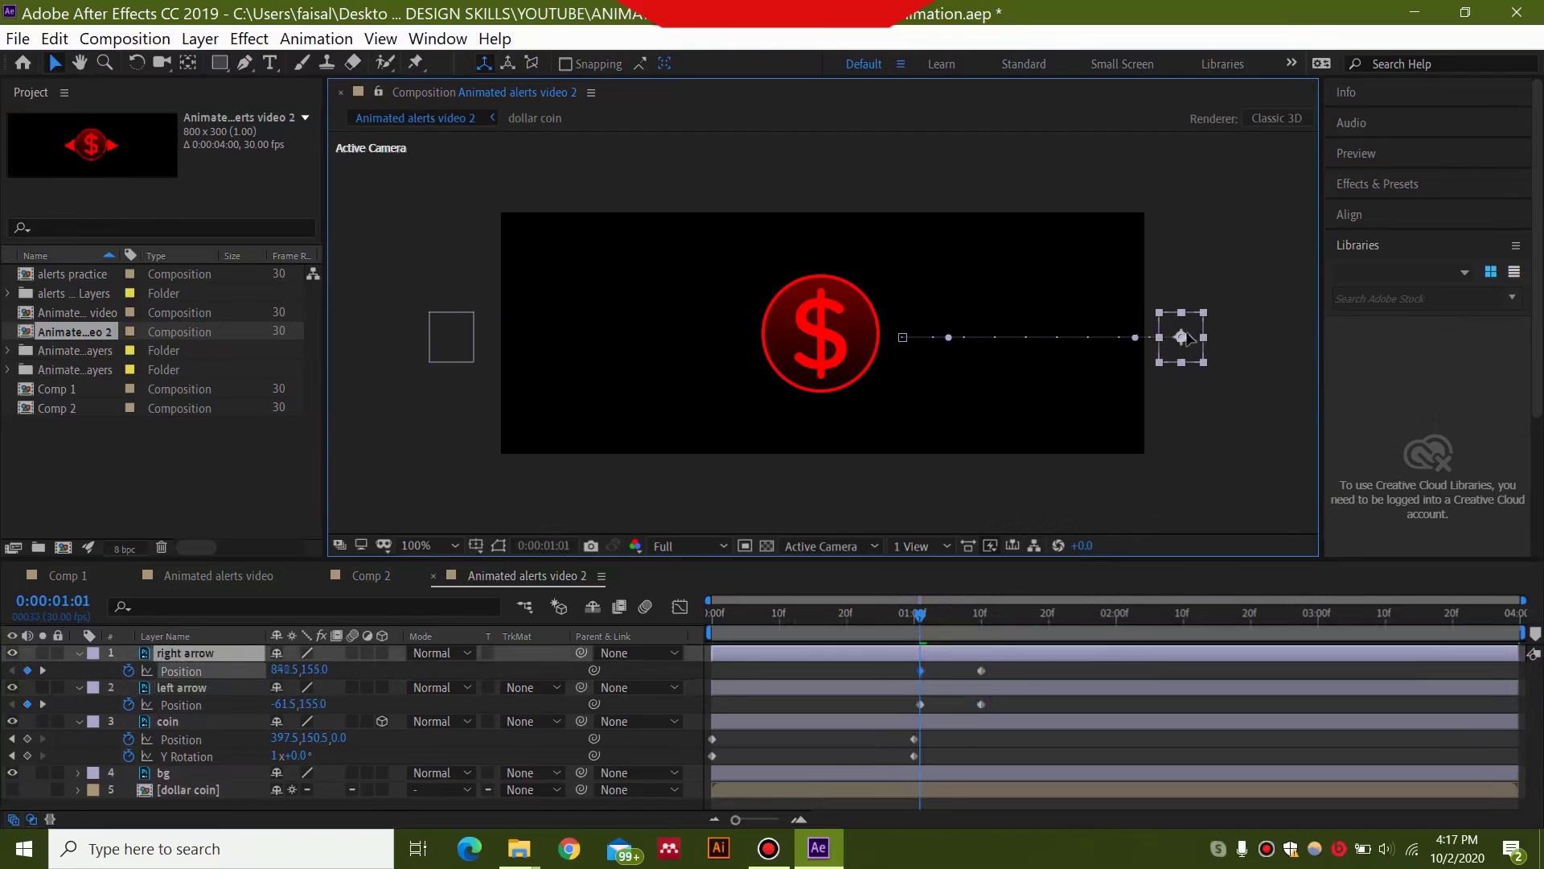
- Preview the coin's rise and both arrows sliding in from the start of the composition
{"action": "left_click_drag", "start_coordinate": [923, 620], "coordinate": [671, 645]}
{"action": "key", "text": "space"}
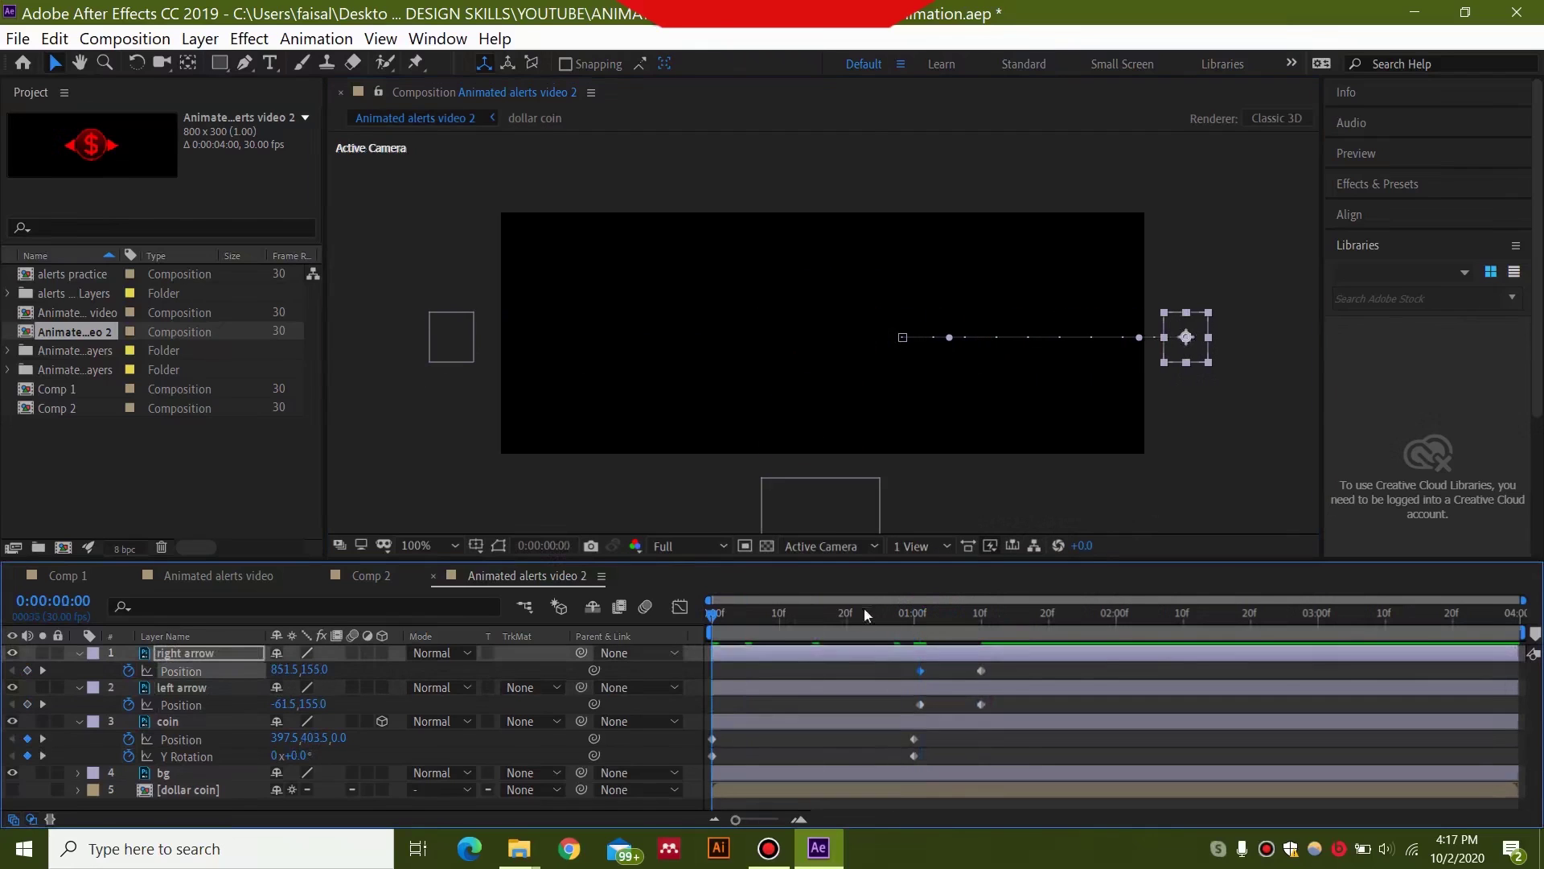
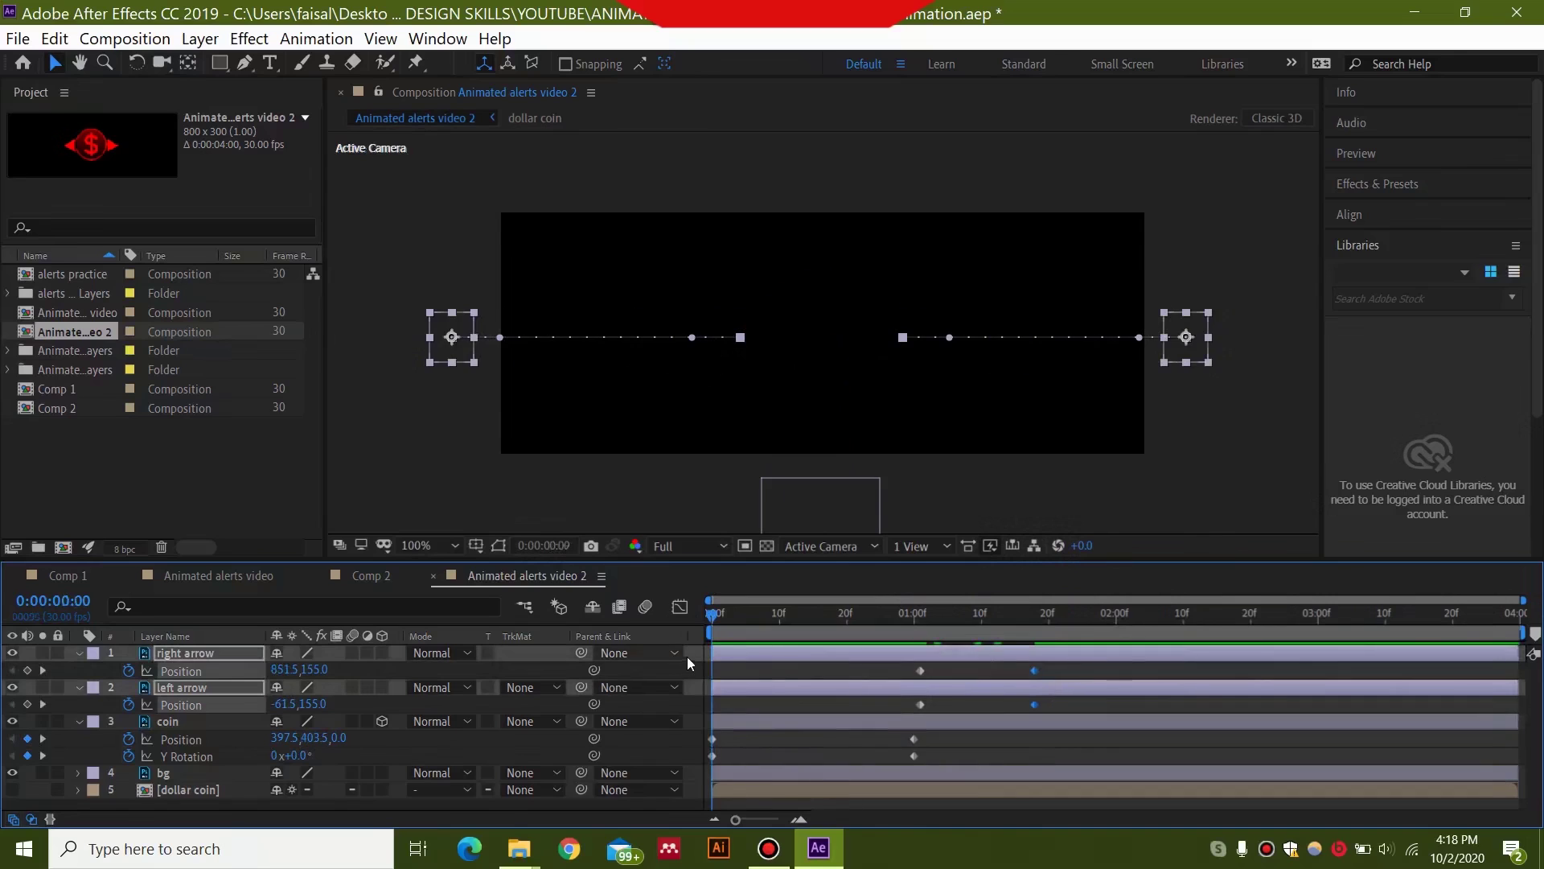
{"action": "key", "text": "space"}
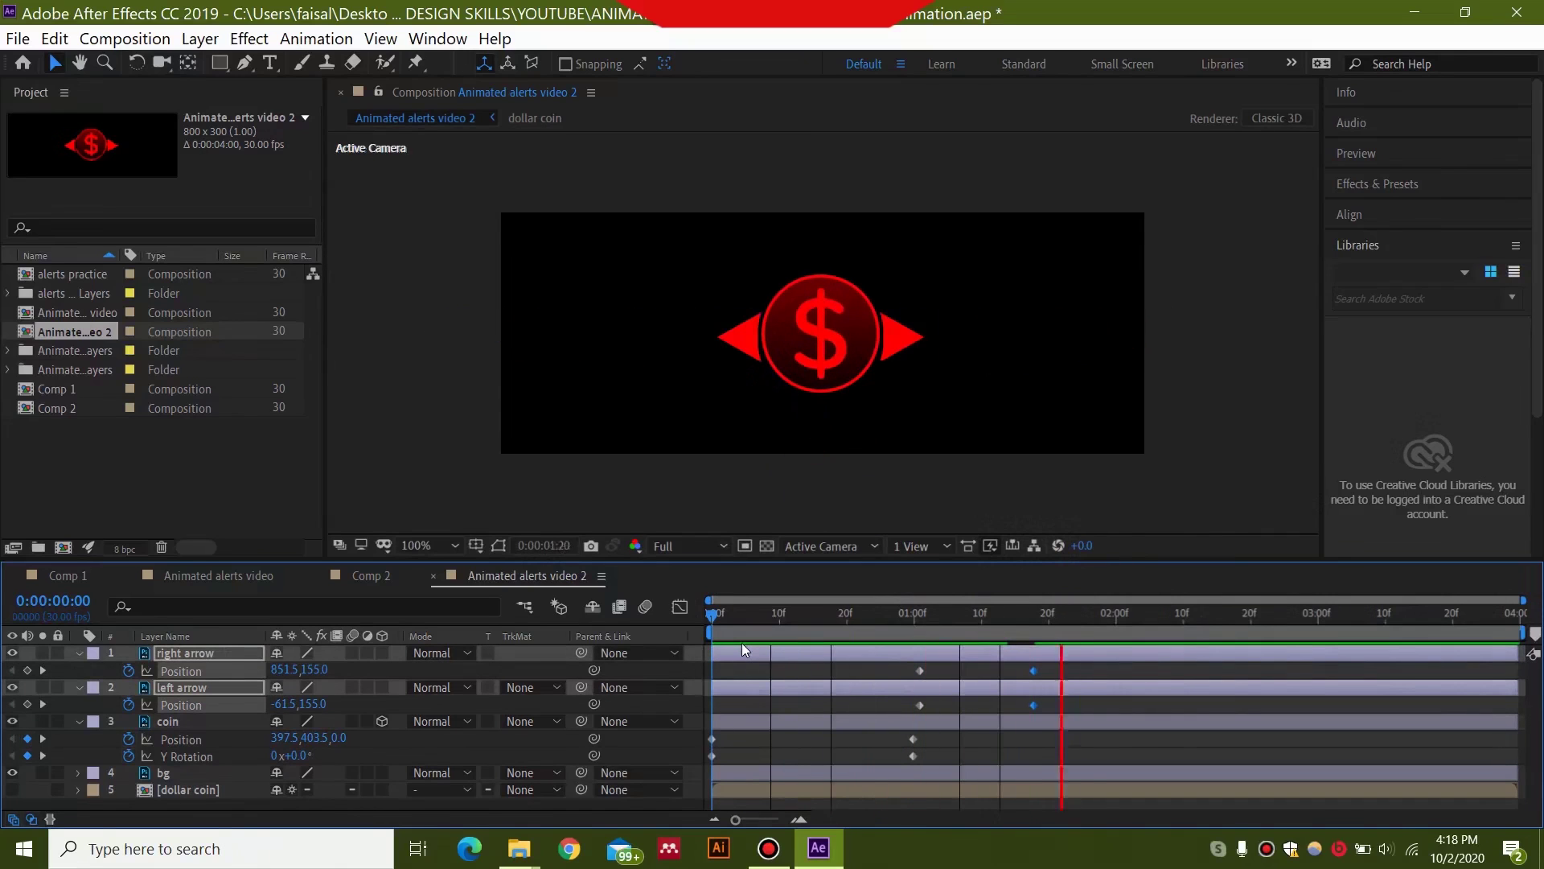
{"action": "key", "text": "space"}
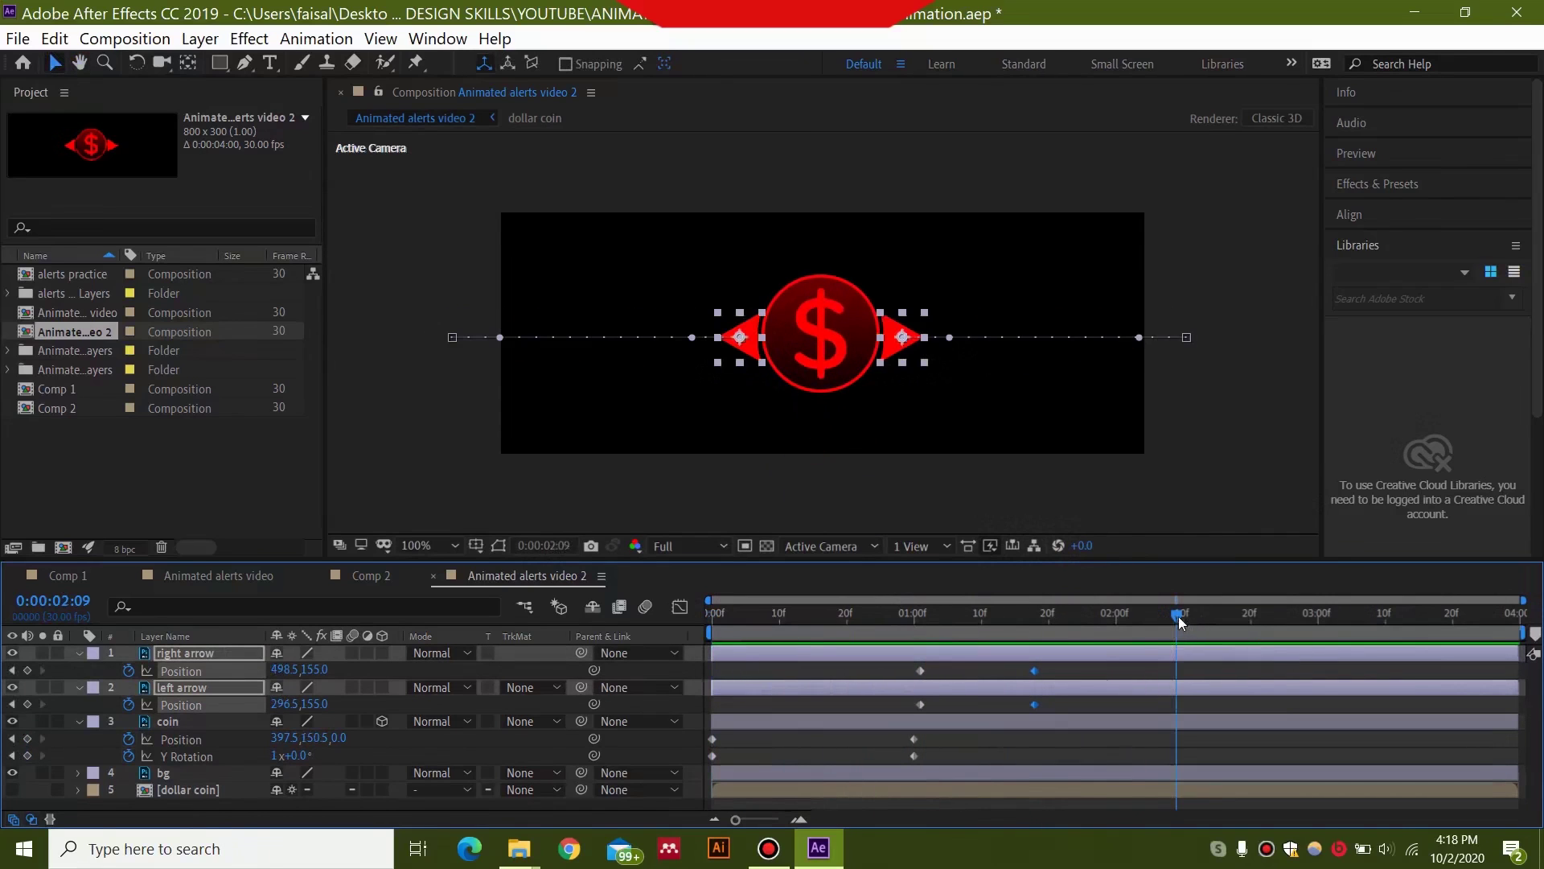
{"action": "left_click_drag", "start_coordinate": [1179, 616], "coordinate": [1089, 635]}
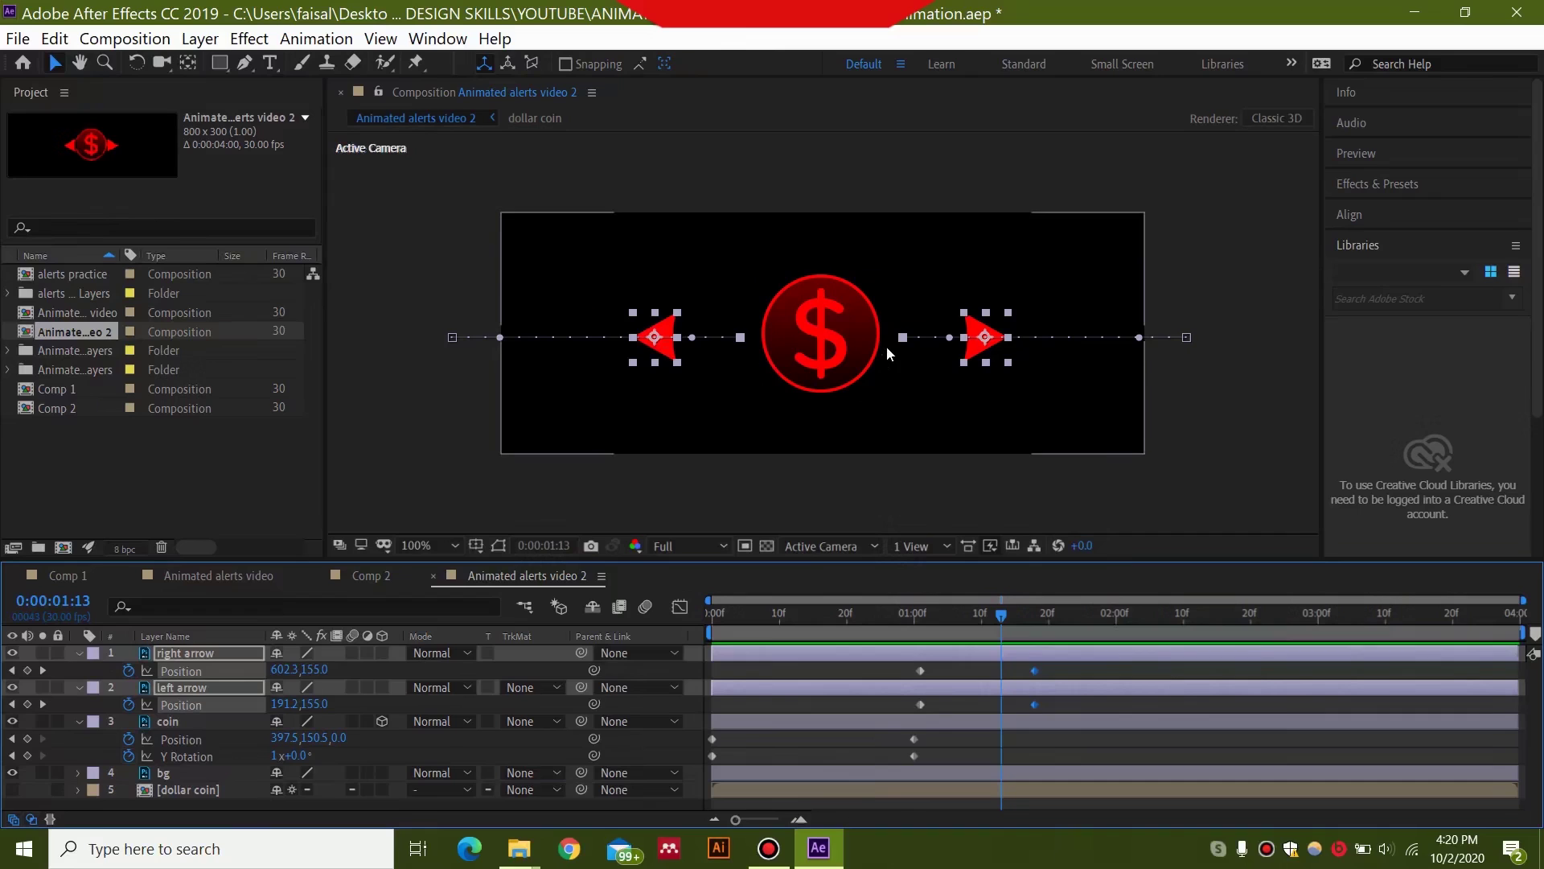
- At 0:00:01:14, move the left arrow inward over the coin to 318.8, 155.0 and the right arrow inward to 476.1, 155.0
{"action": "mouse_move", "coordinate": [1001, 615]}
{"action": "left_mouse_down"}
{"action": "mouse_move", "coordinate": [1029, 613]}
{"action": "mouse_move", "coordinate": [1009, 624]}
{"action": "left_mouse_up"}
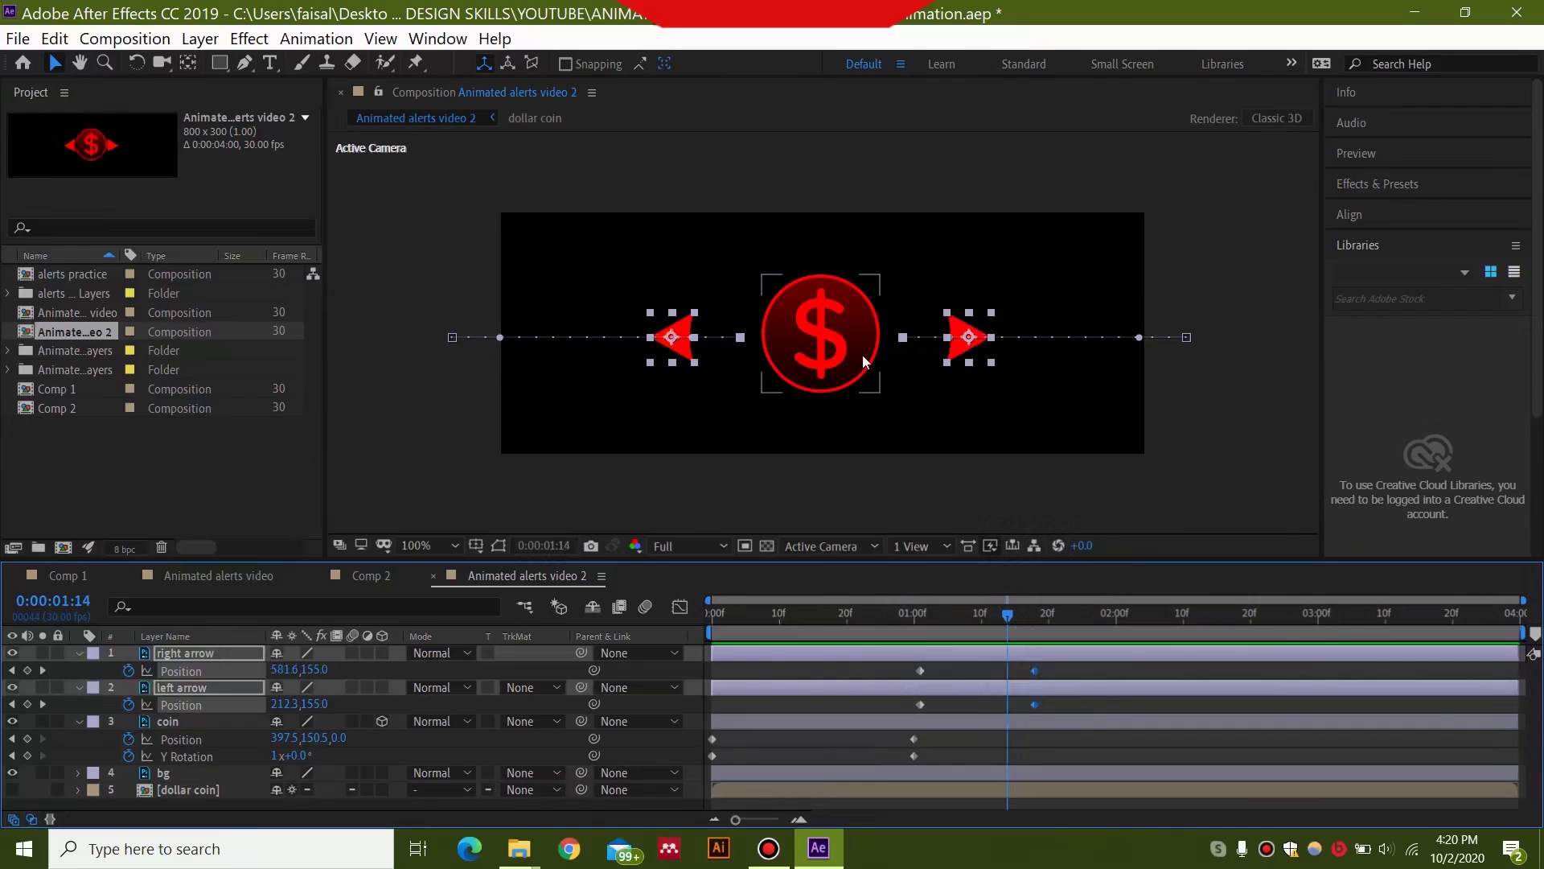
{"action": "scroll", "coordinate": [863, 354], "scroll_direction": "up", "scroll_amount": 2}
{"action": "left_click_drag", "start_coordinate": [520, 346], "coordinate": [556, 344]}
{"action": "key", "text": "ctrl+z"}
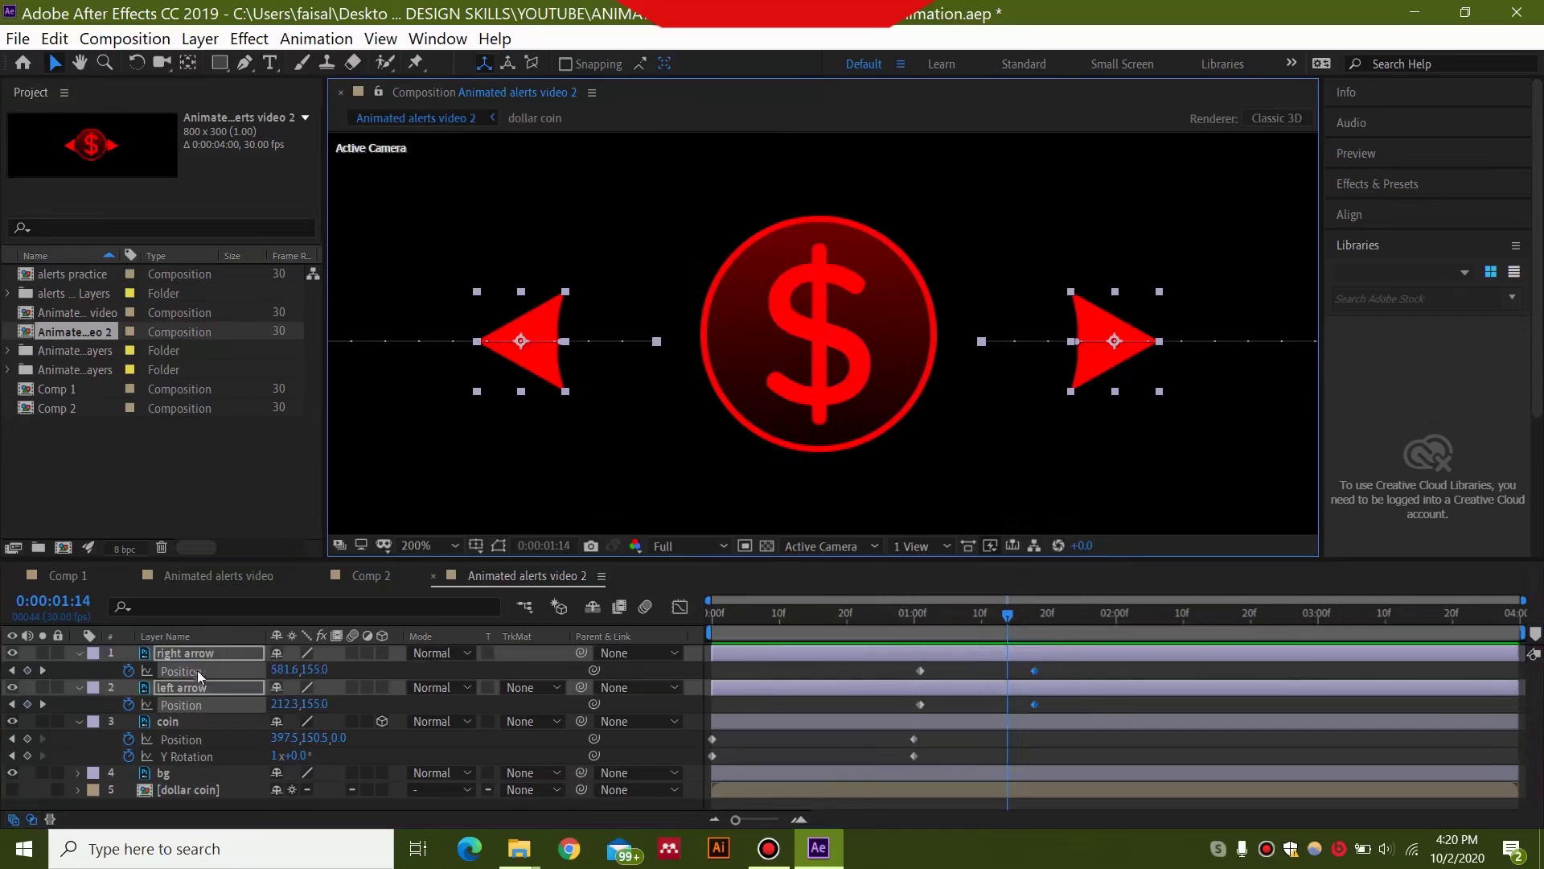
{"action": "left_click", "coordinate": [211, 722]}
{"action": "left_click", "coordinate": [225, 654]}
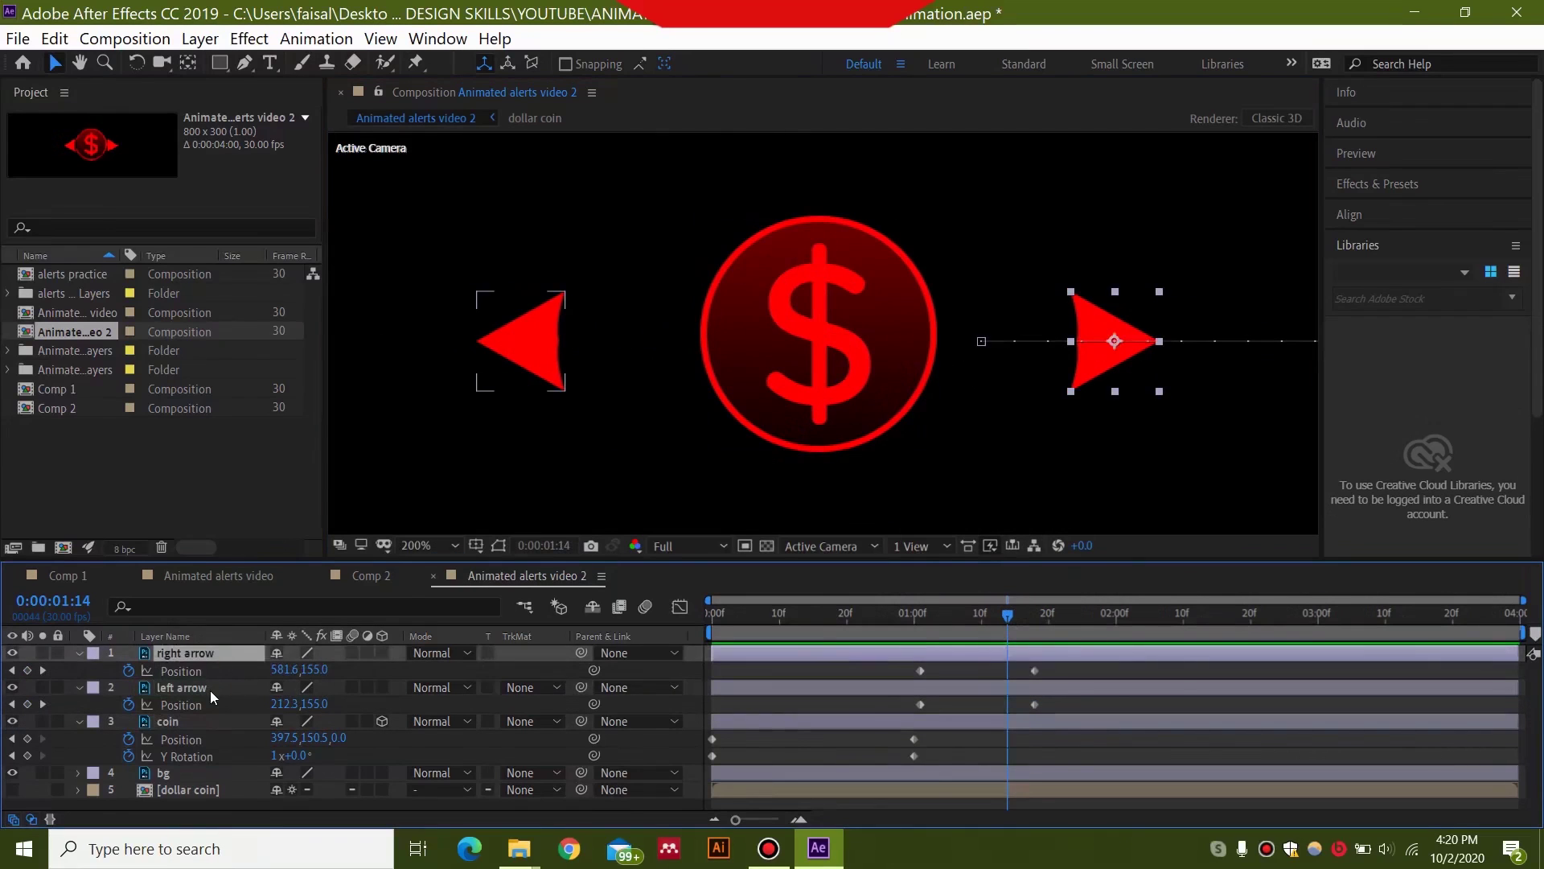
{"action": "left_click", "coordinate": [210, 688]}
{"action": "left_click_drag", "start_coordinate": [537, 363], "coordinate": [707, 376]}
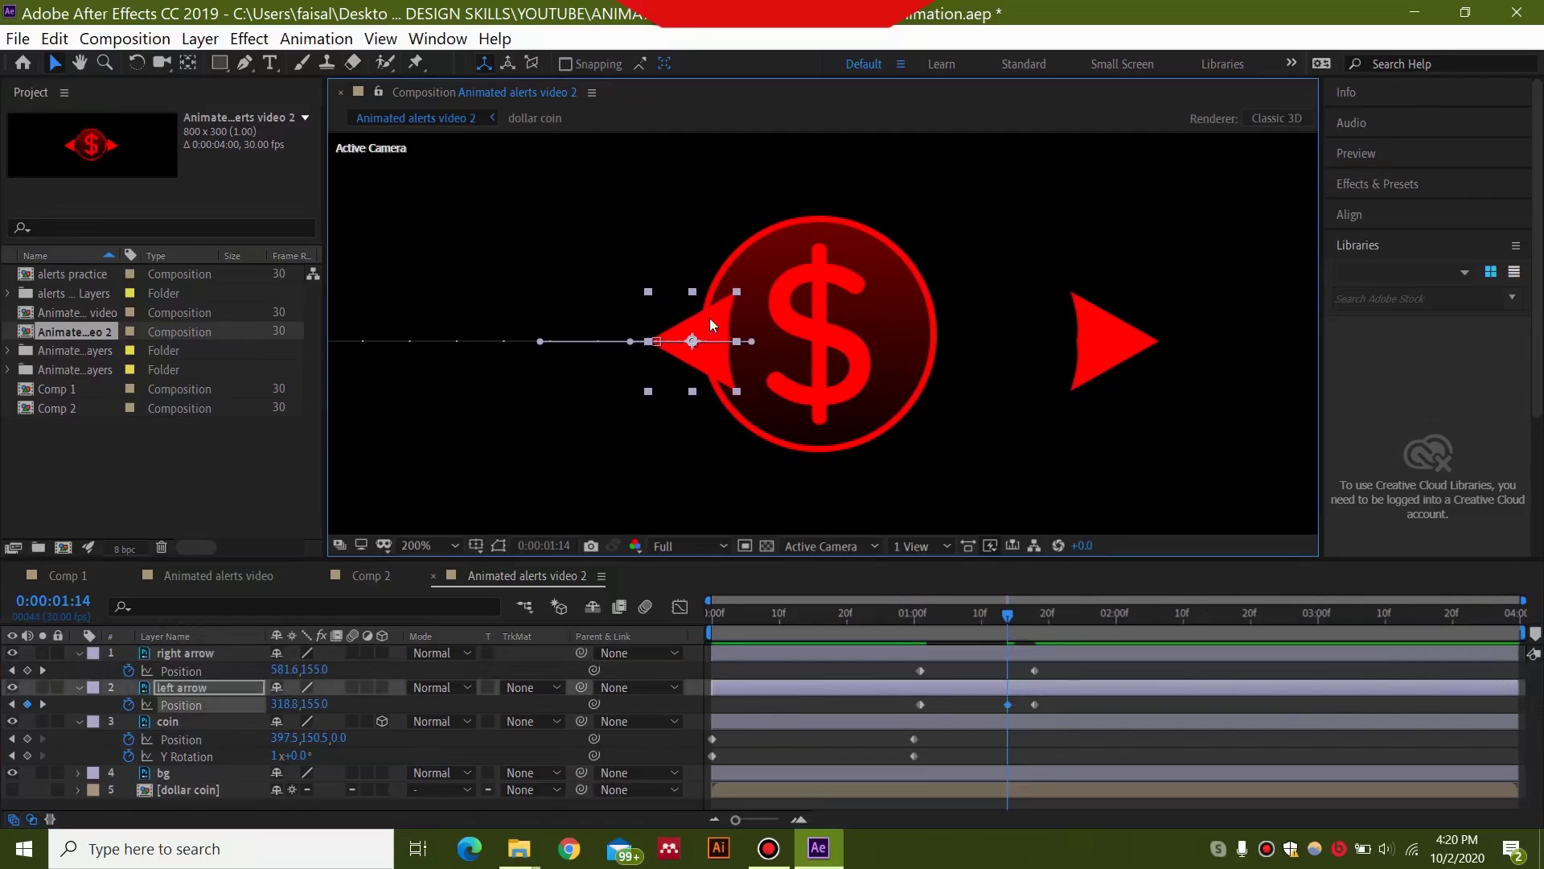
{"action": "left_click", "coordinate": [1090, 377]}
{"action": "left_click_drag", "start_coordinate": [1088, 381], "coordinate": [918, 386]}
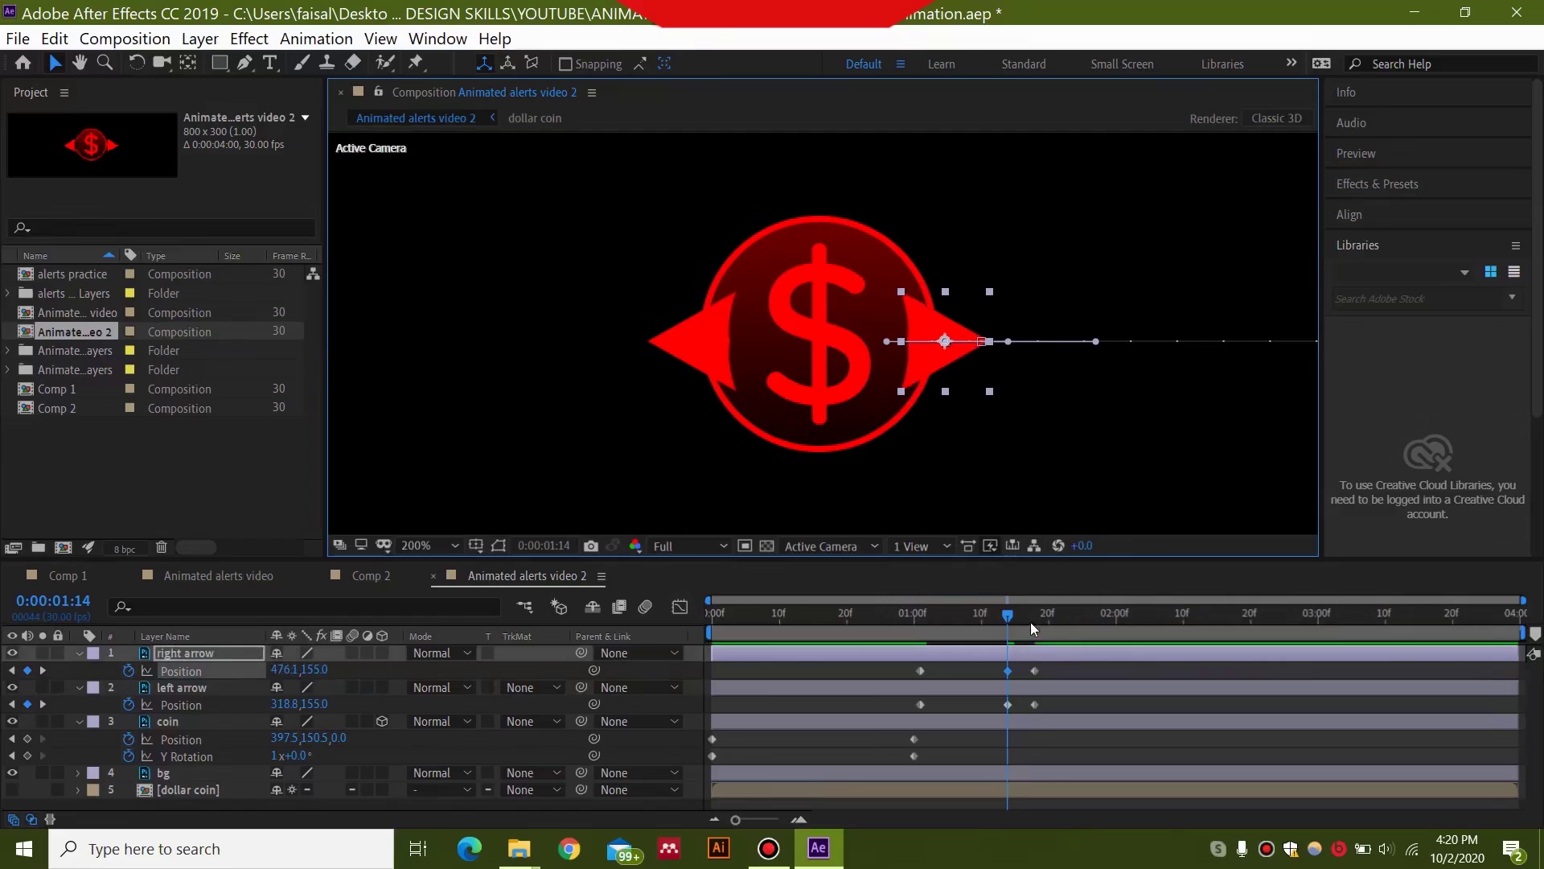
- Preview the arrows' inward overshoot and rebound against the coin
{"action": "left_click_drag", "start_coordinate": [1005, 613], "coordinate": [873, 629]}
{"action": "key", "text": "comma"}
{"action": "key", "text": "space"}
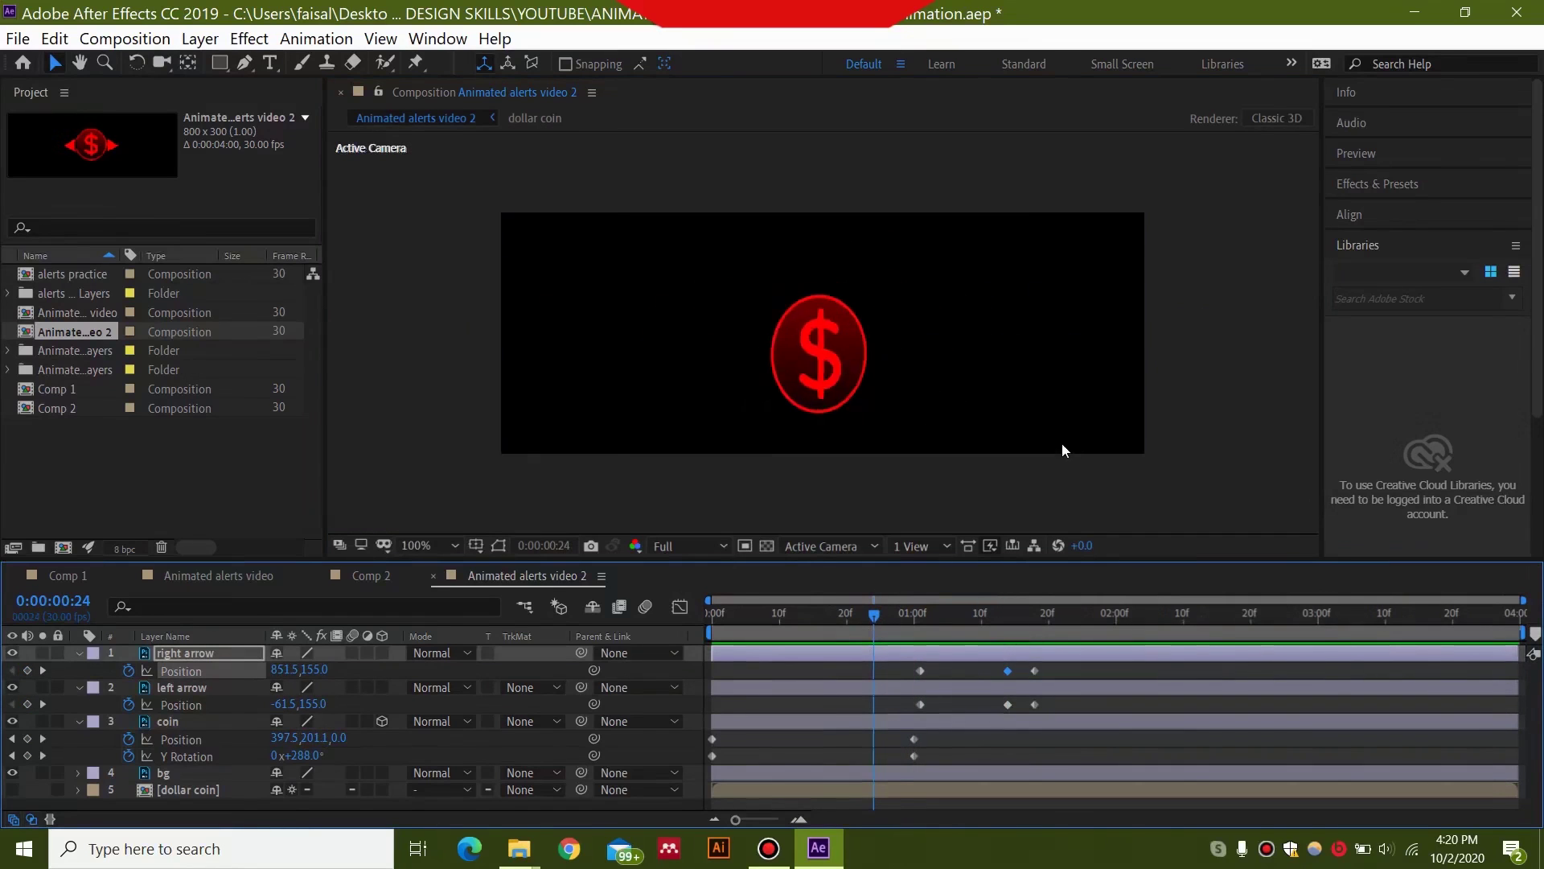
{"action": "key", "text": "space"}
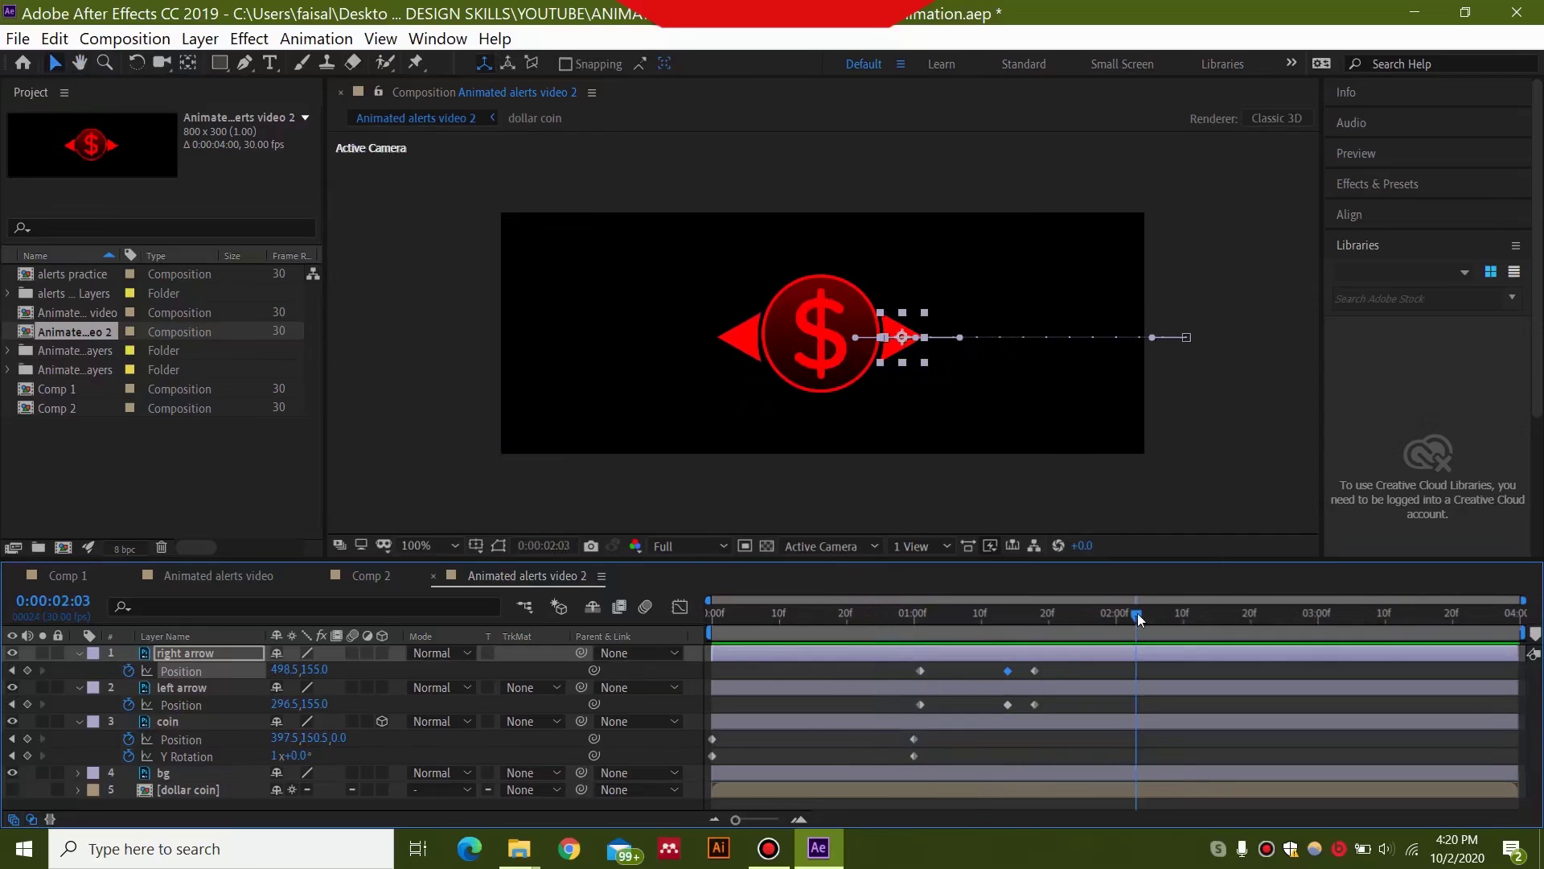
- At 0:00:01:15, set the coin layer's Scale to 58% and add a Scale keyframe
{"action": "left_click_drag", "start_coordinate": [1073, 615], "coordinate": [1007, 629]}
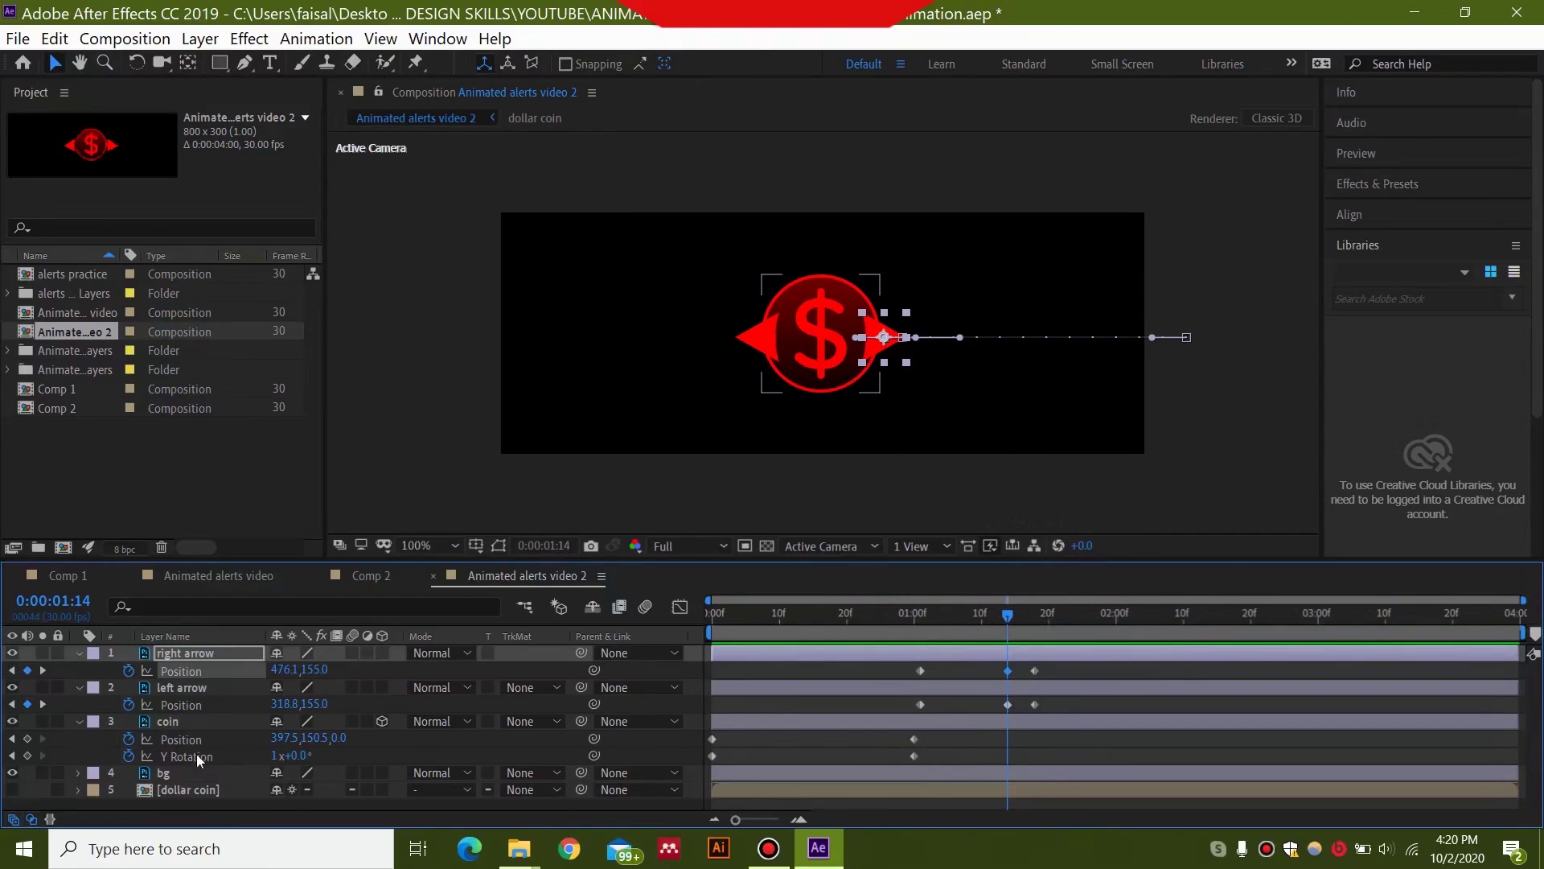
{"action": "left_click", "coordinate": [196, 722]}
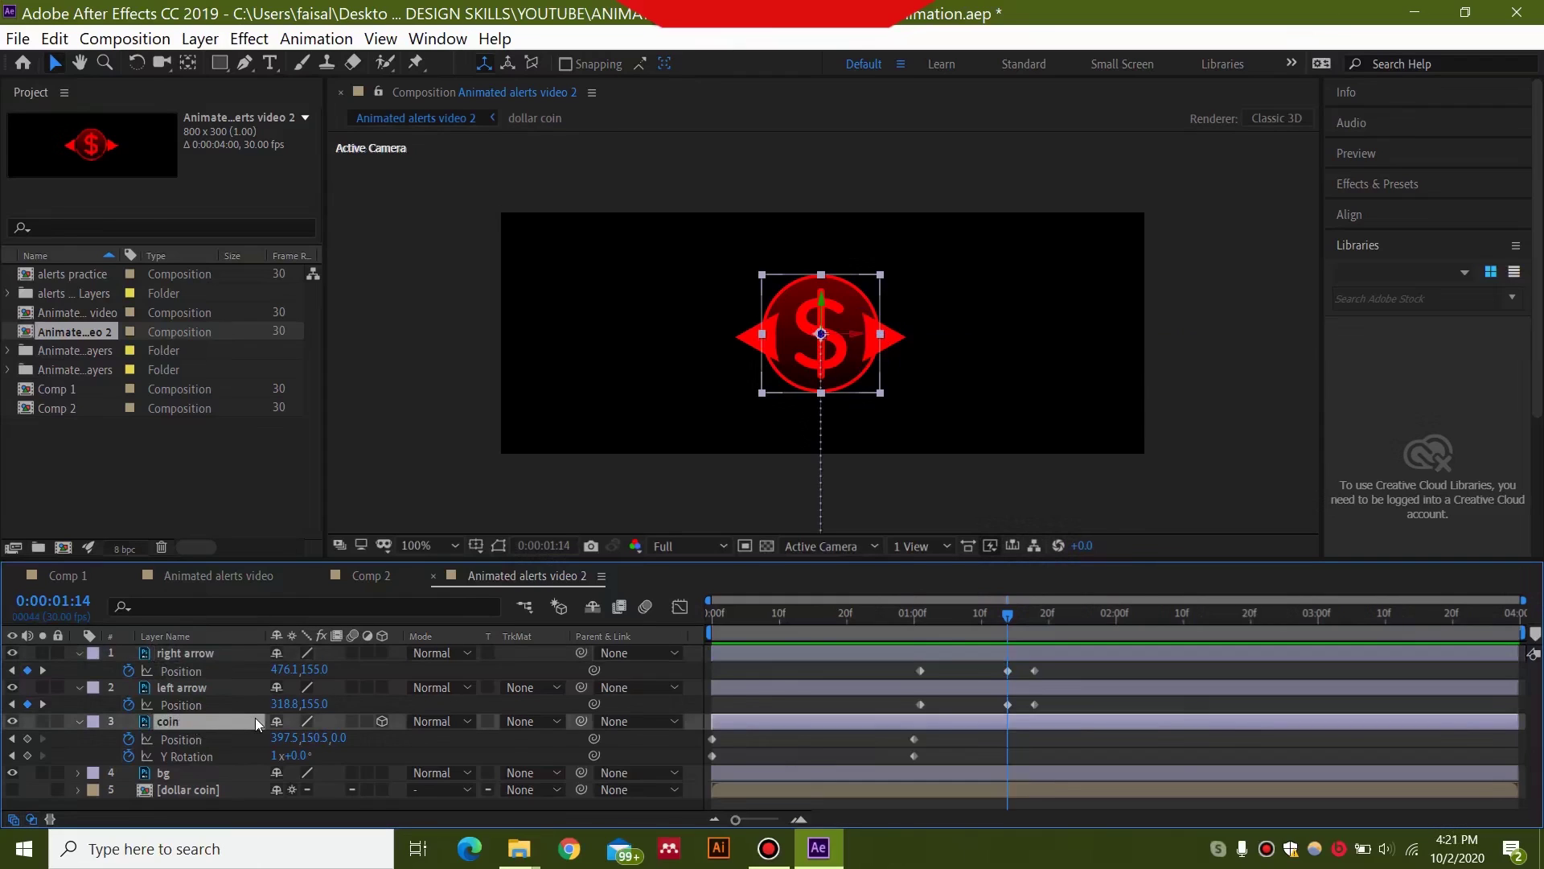
{"action": "key", "text": "s"}
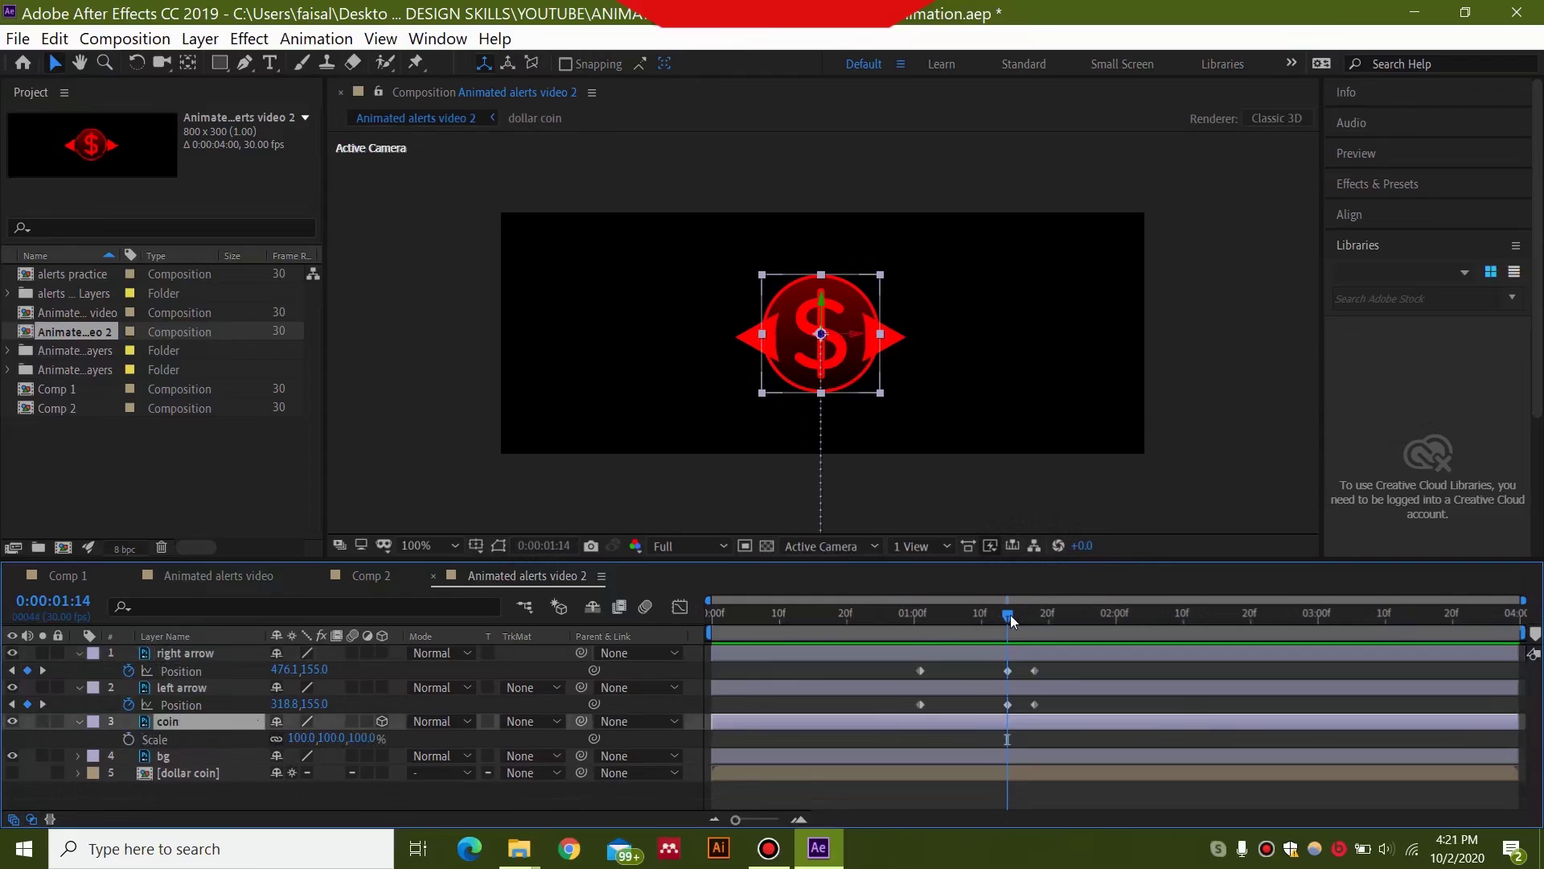
{"action": "mouse_move", "coordinate": [1010, 615]}
{"action": "left_mouse_down"}
{"action": "mouse_move", "coordinate": [998, 616]}
{"action": "mouse_move", "coordinate": [1018, 616]}
{"action": "left_mouse_up"}
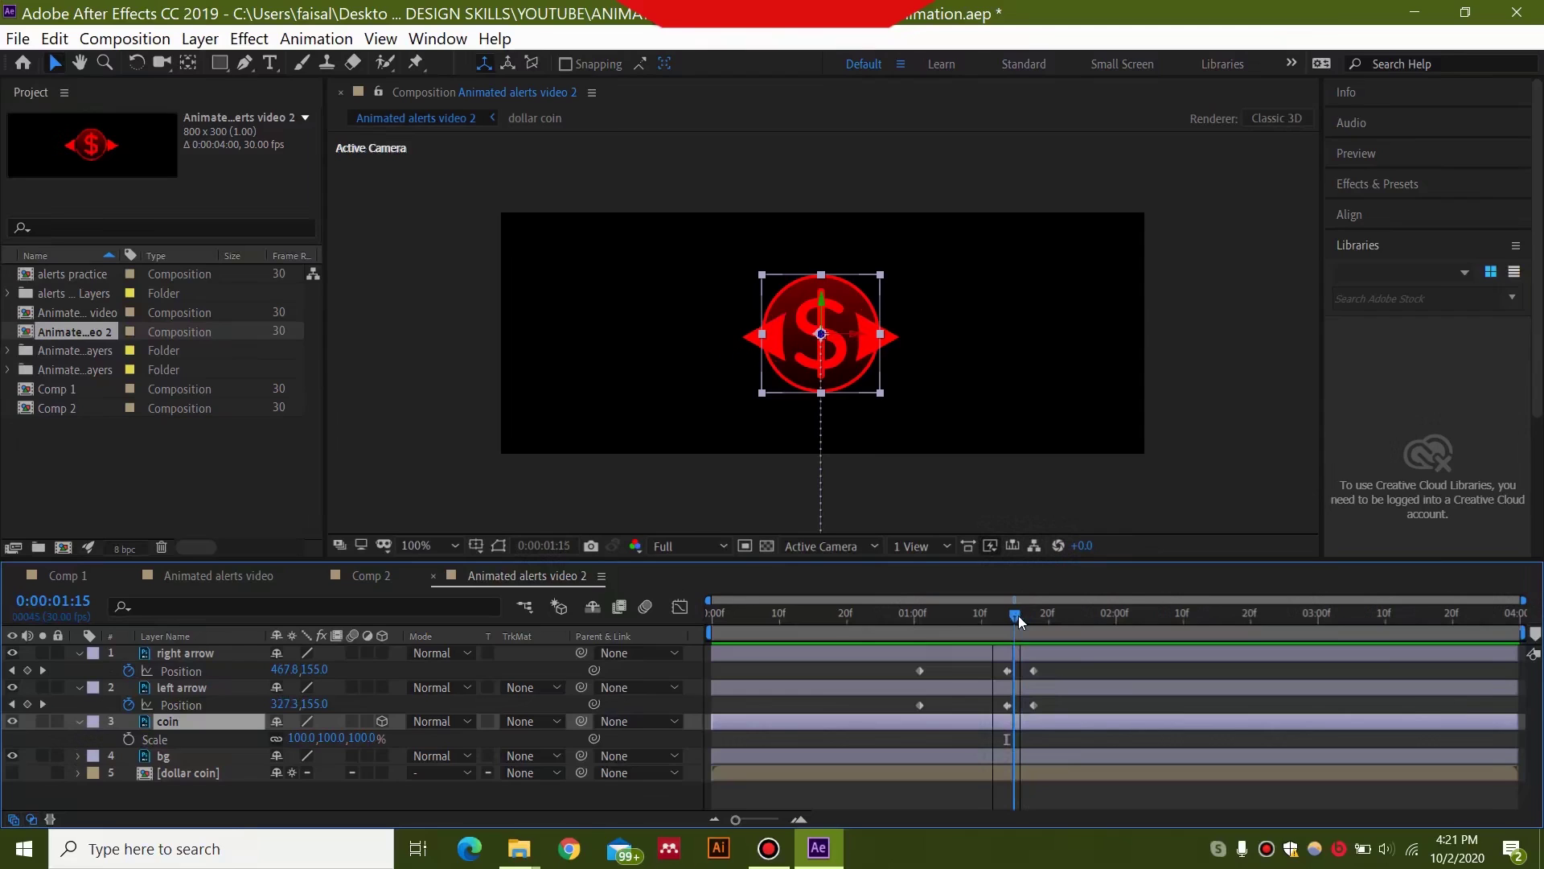
{"action": "left_click_drag", "start_coordinate": [1020, 616], "coordinate": [1019, 616]}
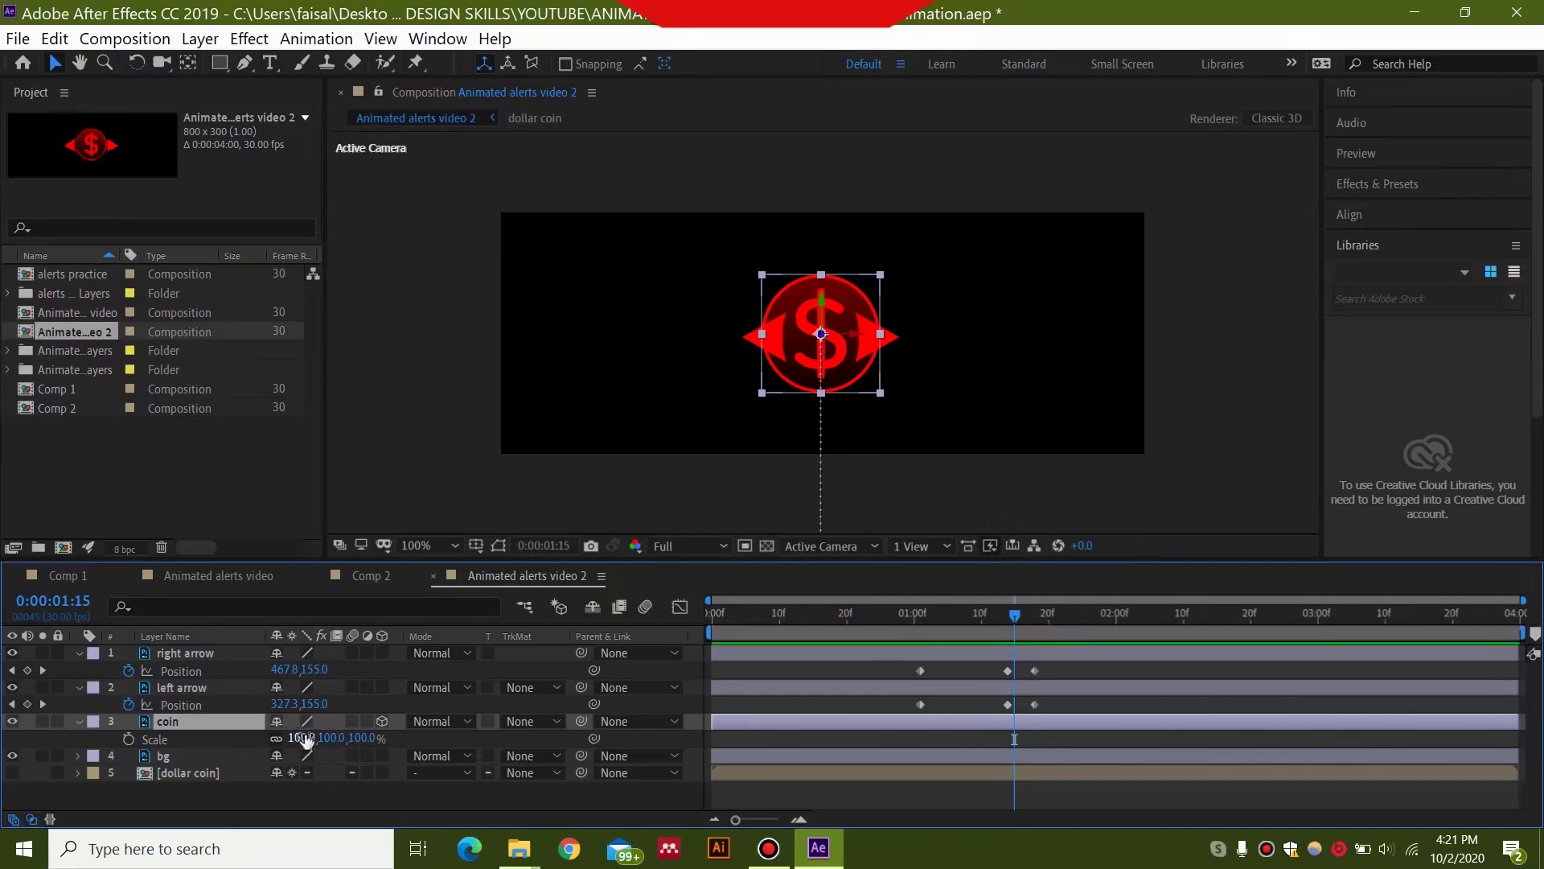
{"action": "left_click_drag", "start_coordinate": [304, 739], "coordinate": [262, 737]}
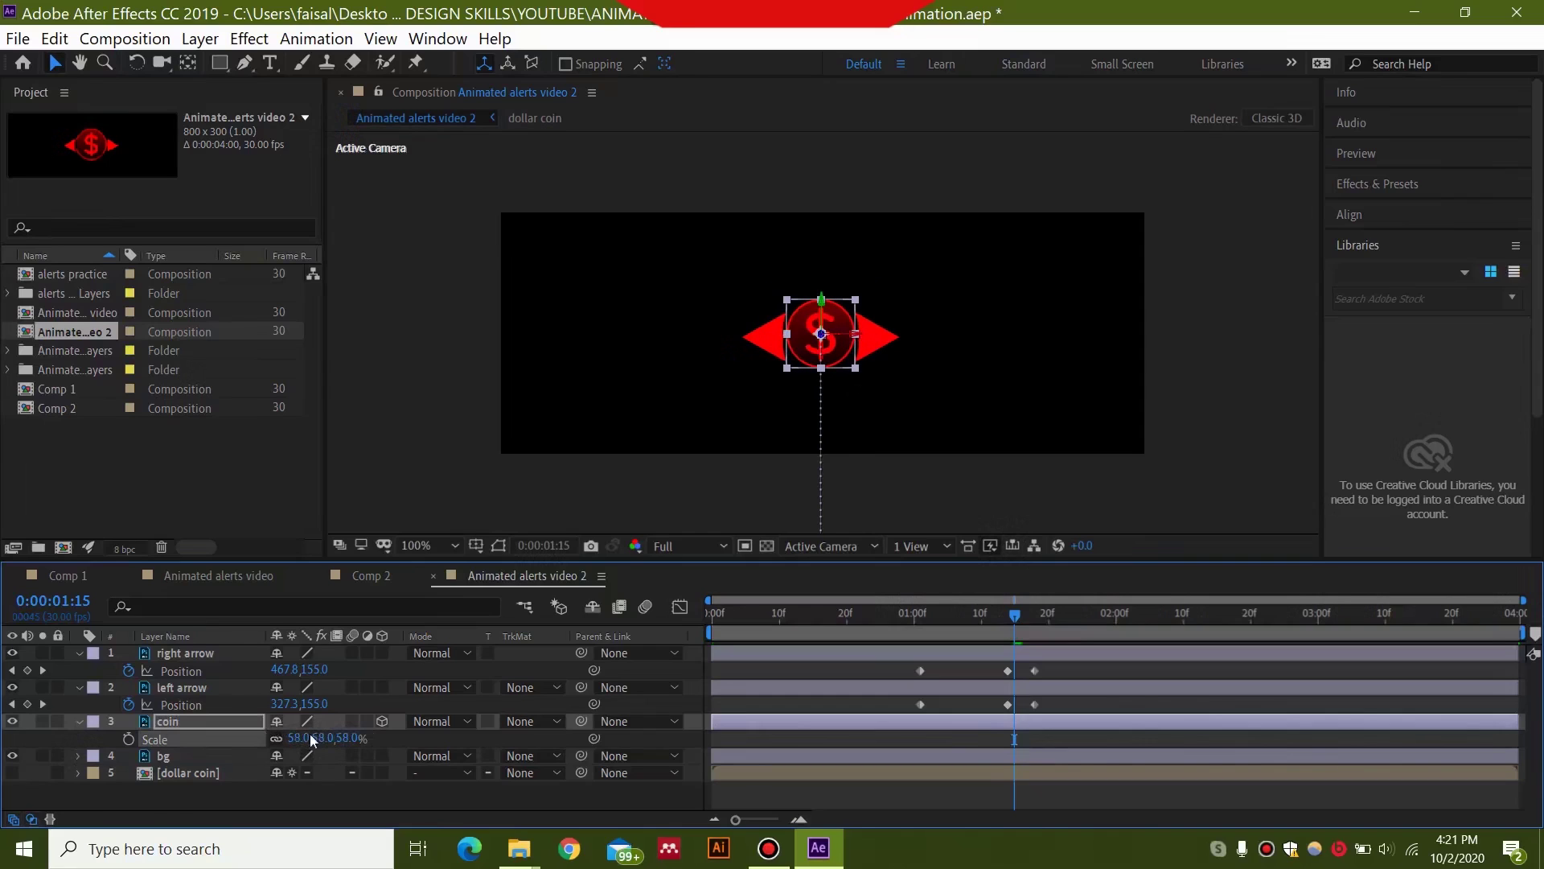
{"action": "left_click", "coordinate": [128, 739]}
- At 0:00:01:18, set the coin layer's Scale to 100% and scrub back through the scale animation
{"action": "left_click_drag", "start_coordinate": [1015, 615], "coordinate": [1034, 615]}
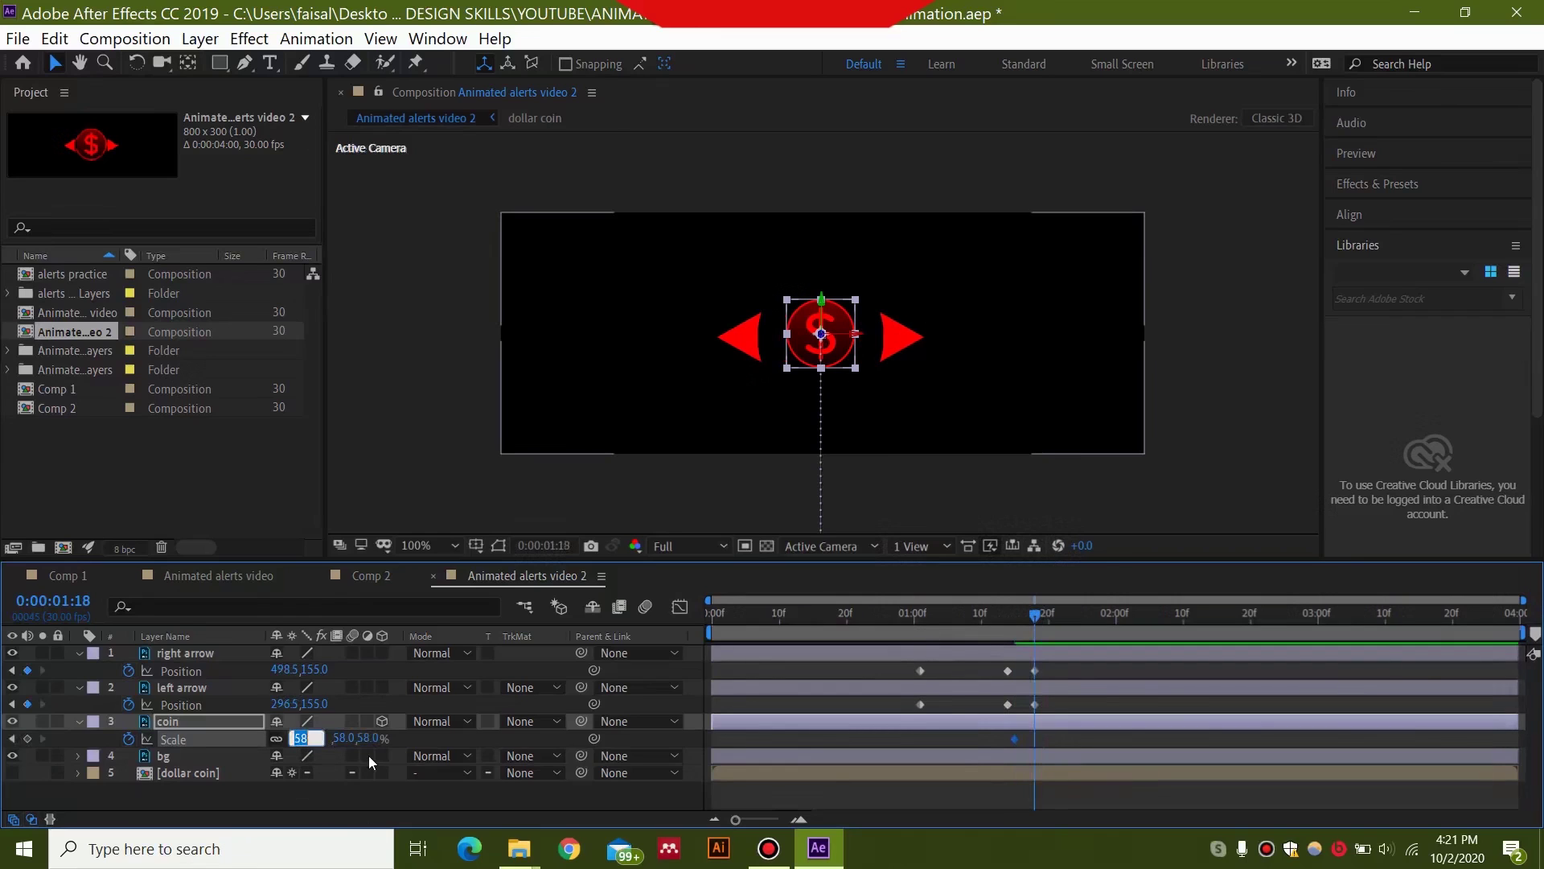
{"action": "left_click", "coordinate": [307, 739]}
{"action": "type", "text": "100"}
{"action": "key", "text": "Return"}
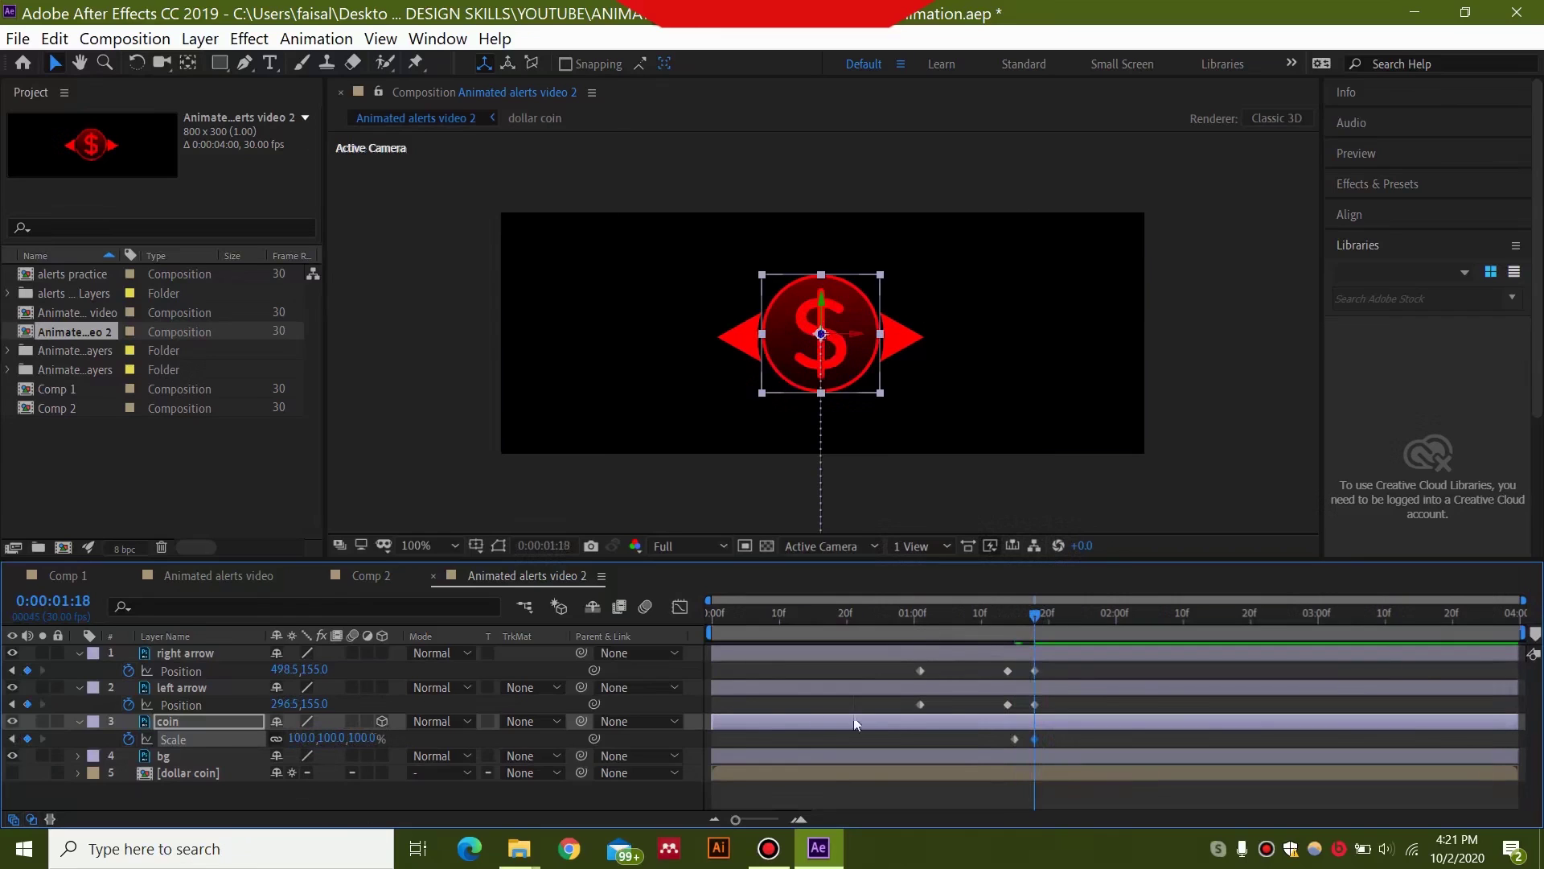
{"action": "left_click_drag", "start_coordinate": [1036, 618], "coordinate": [998, 626]}
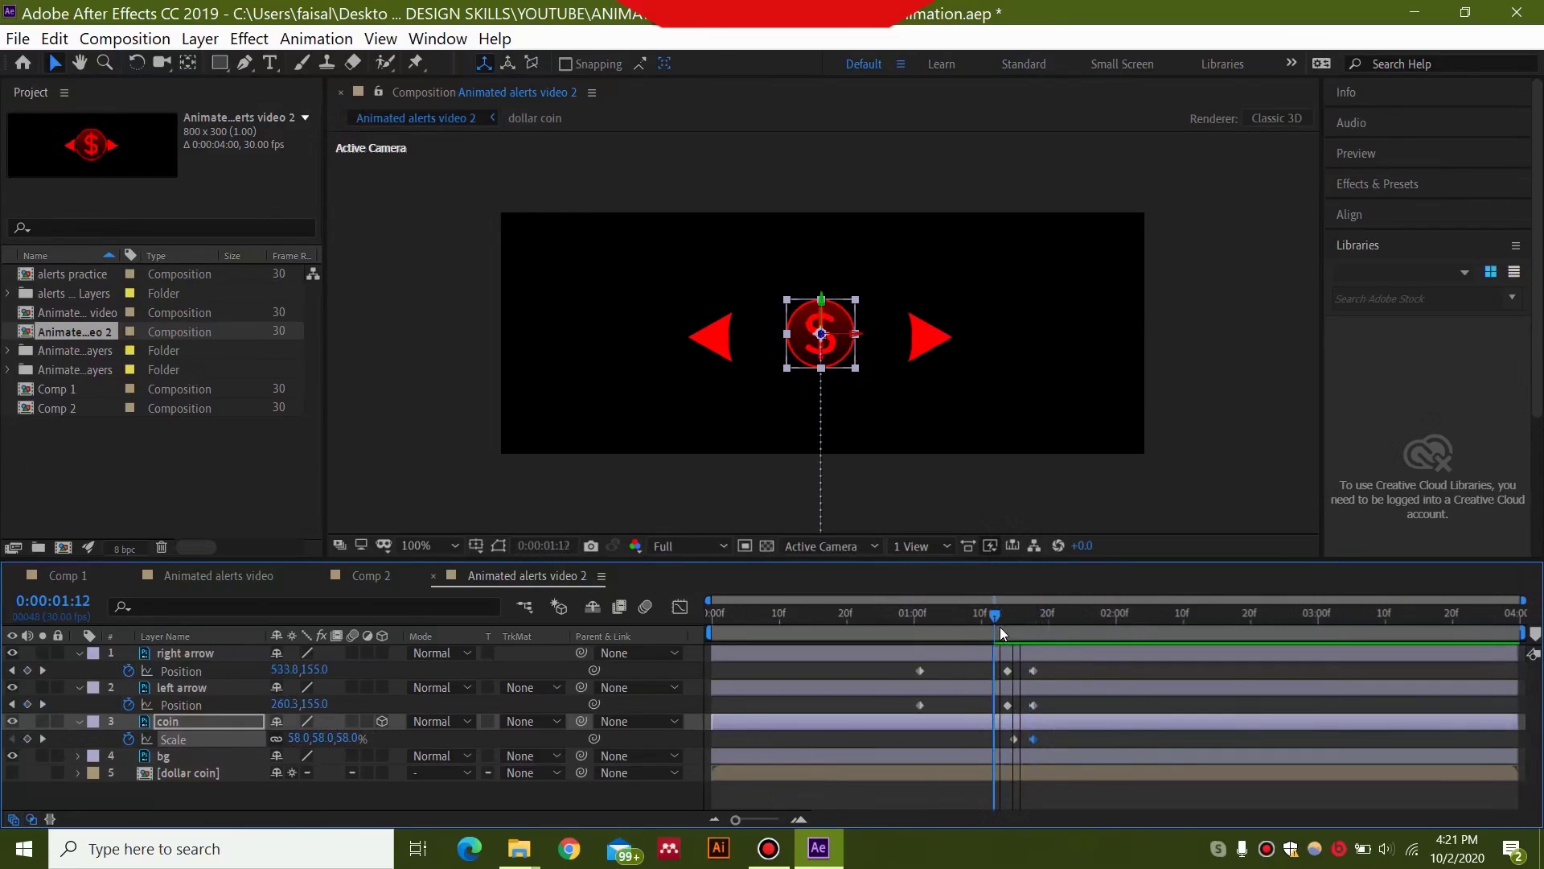
{"action": "left_click_drag", "start_coordinate": [1001, 626], "coordinate": [1001, 626]}
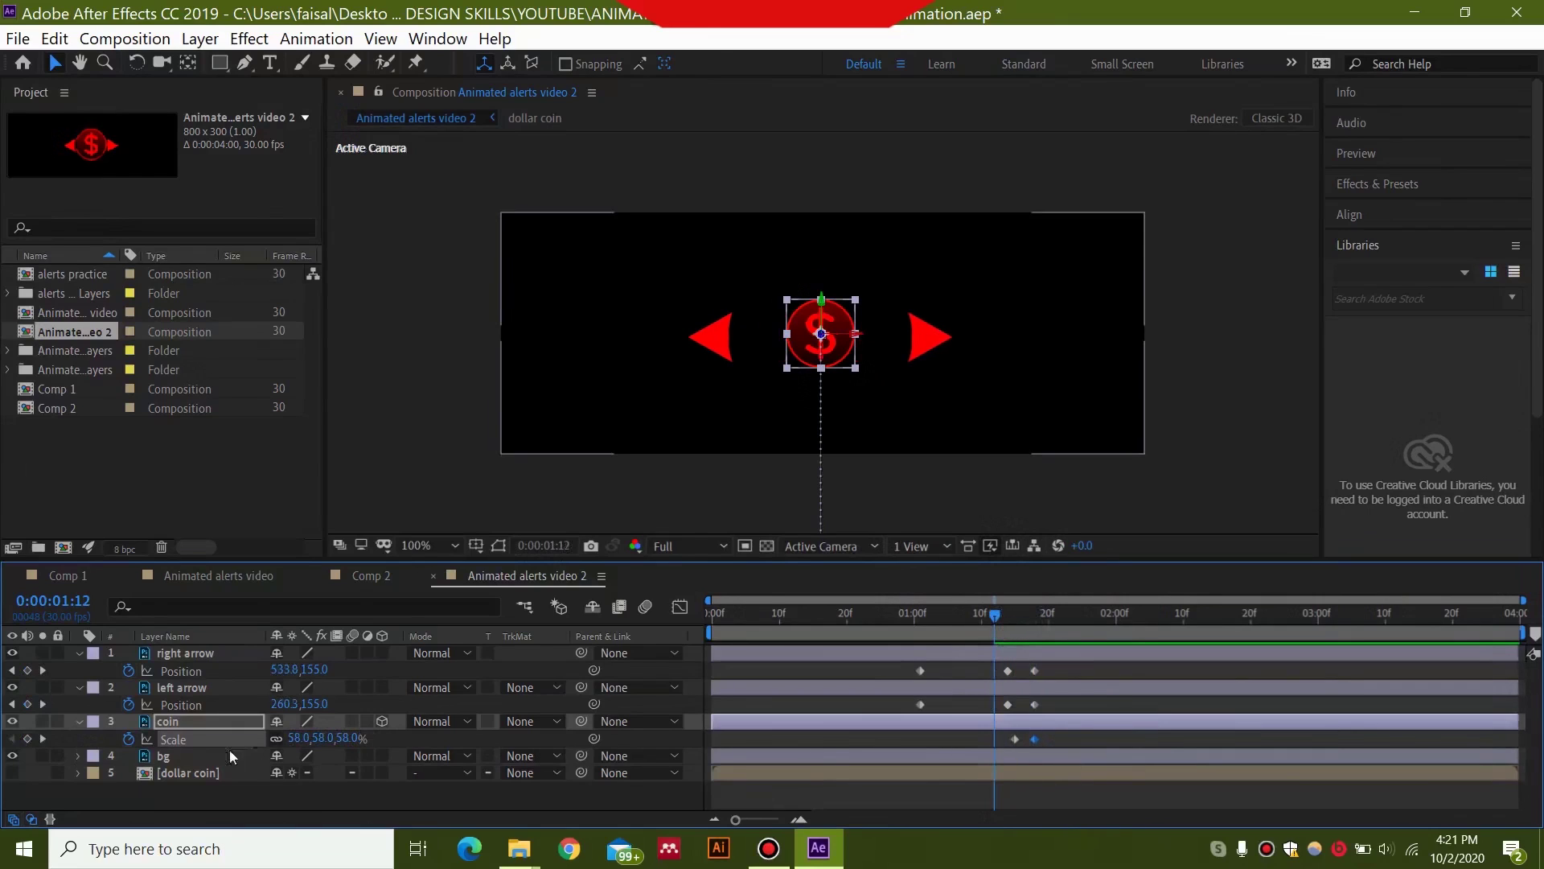
{"action": "left_click", "coordinate": [298, 739]}
{"action": "type", "text": "10"}
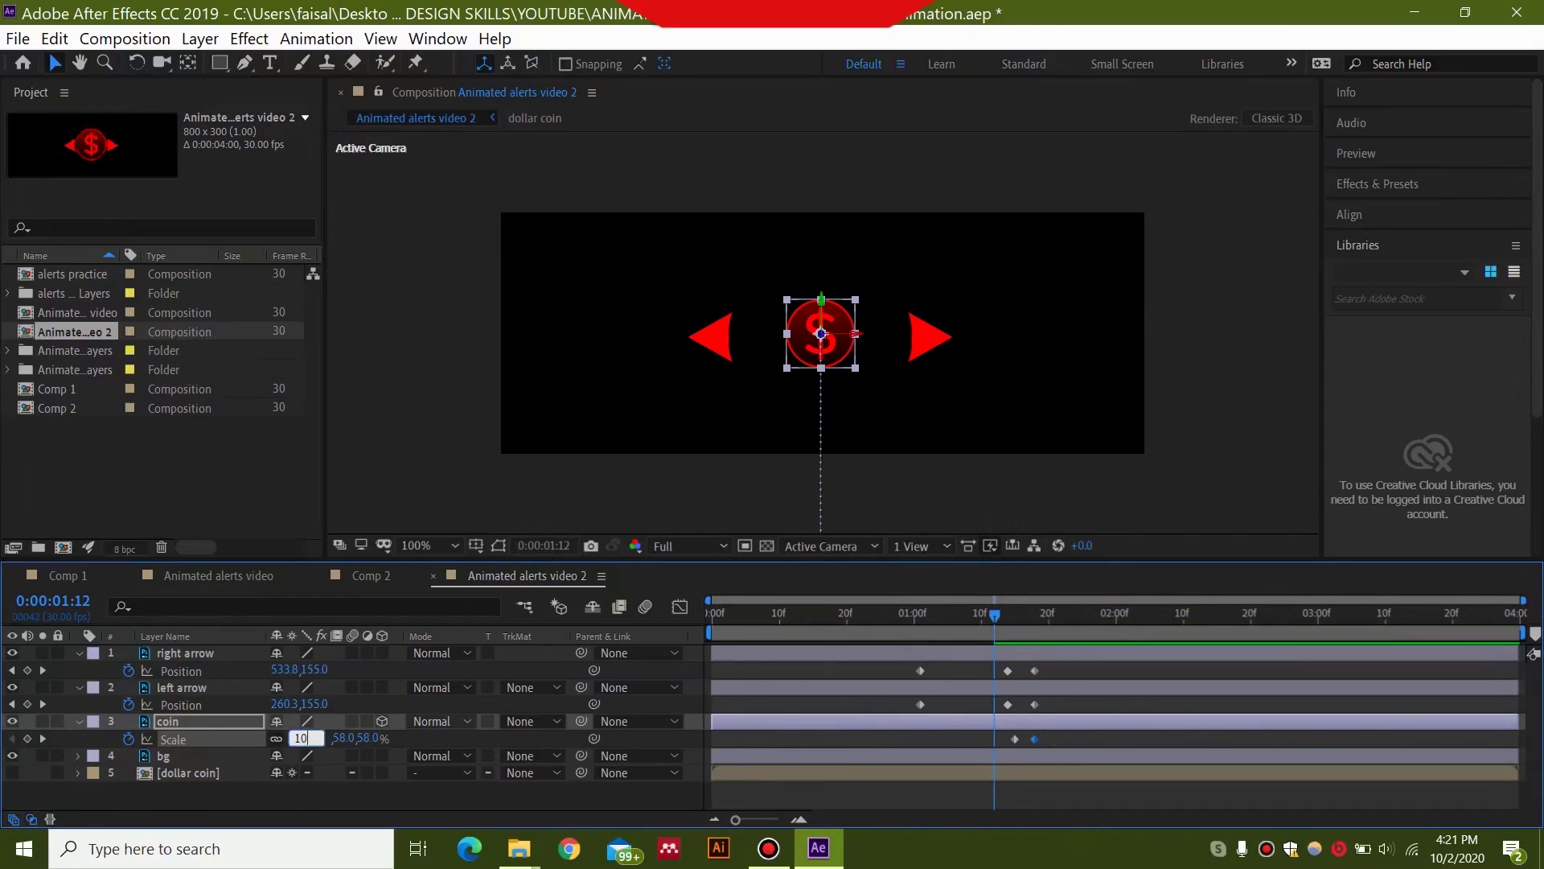
{"action": "key", "text": "Return"}
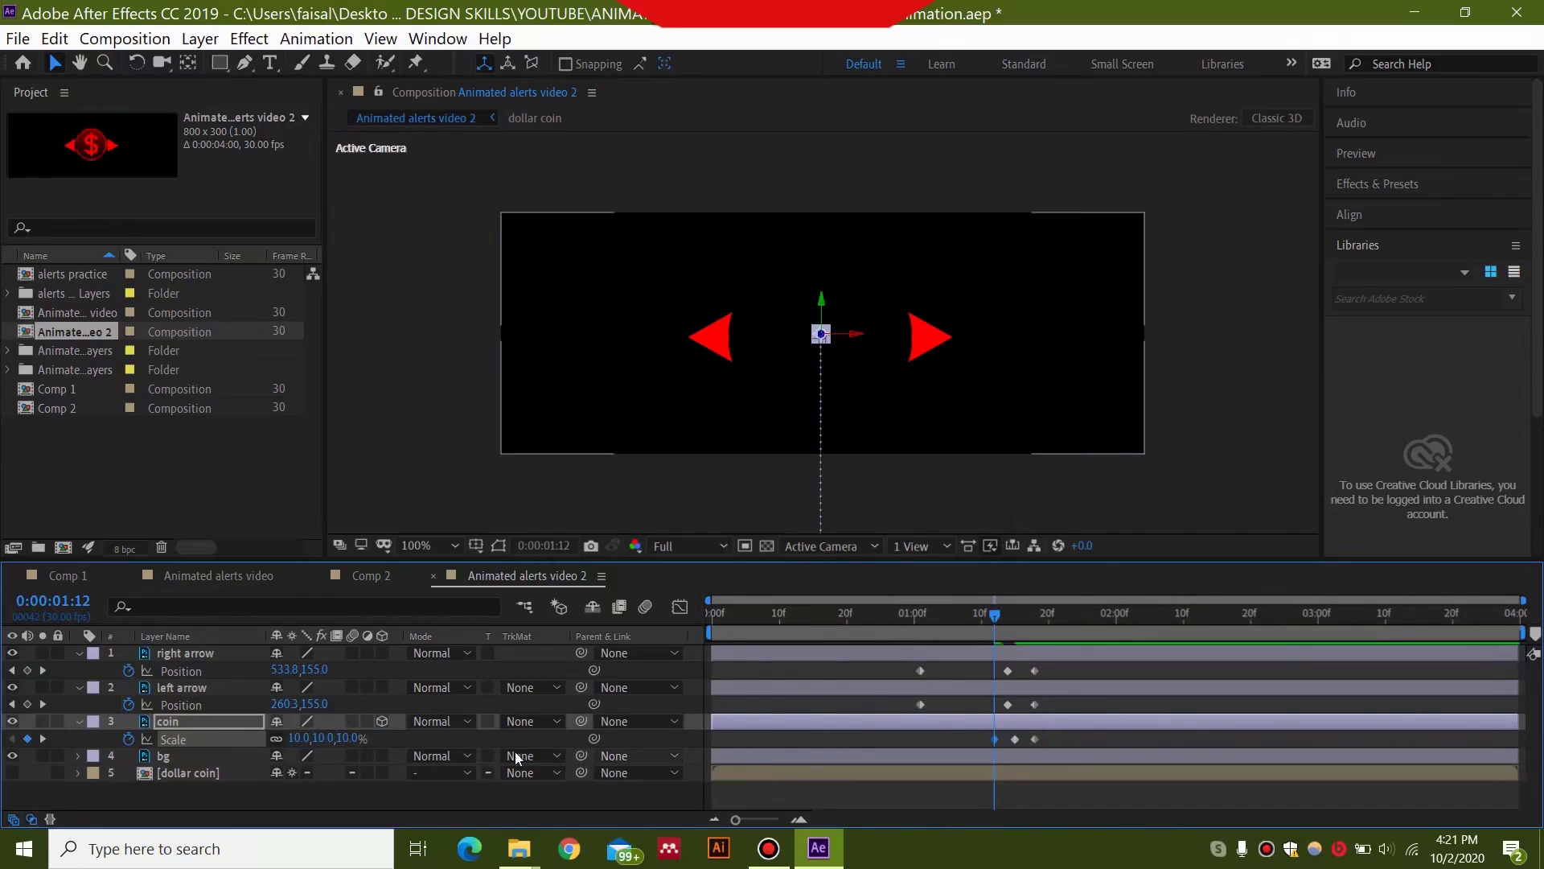
{"action": "key", "text": "ctrl+z"}
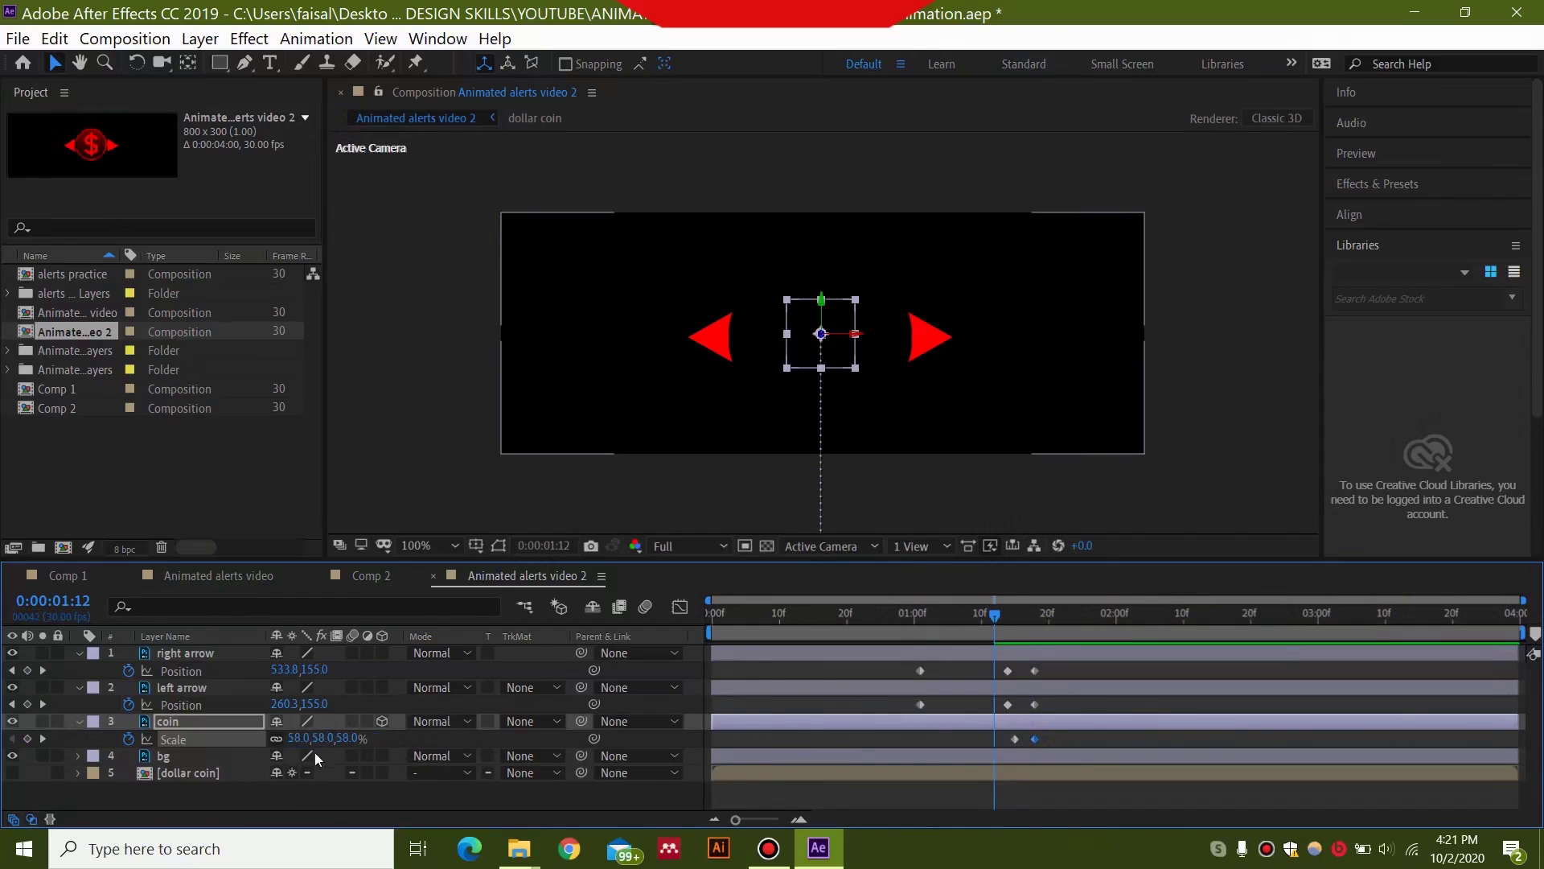
- At 0:00:01:12, set the coin layer's Scale to 100%
{"action": "left_click", "coordinate": [298, 739]}
{"action": "type", "text": "100"}
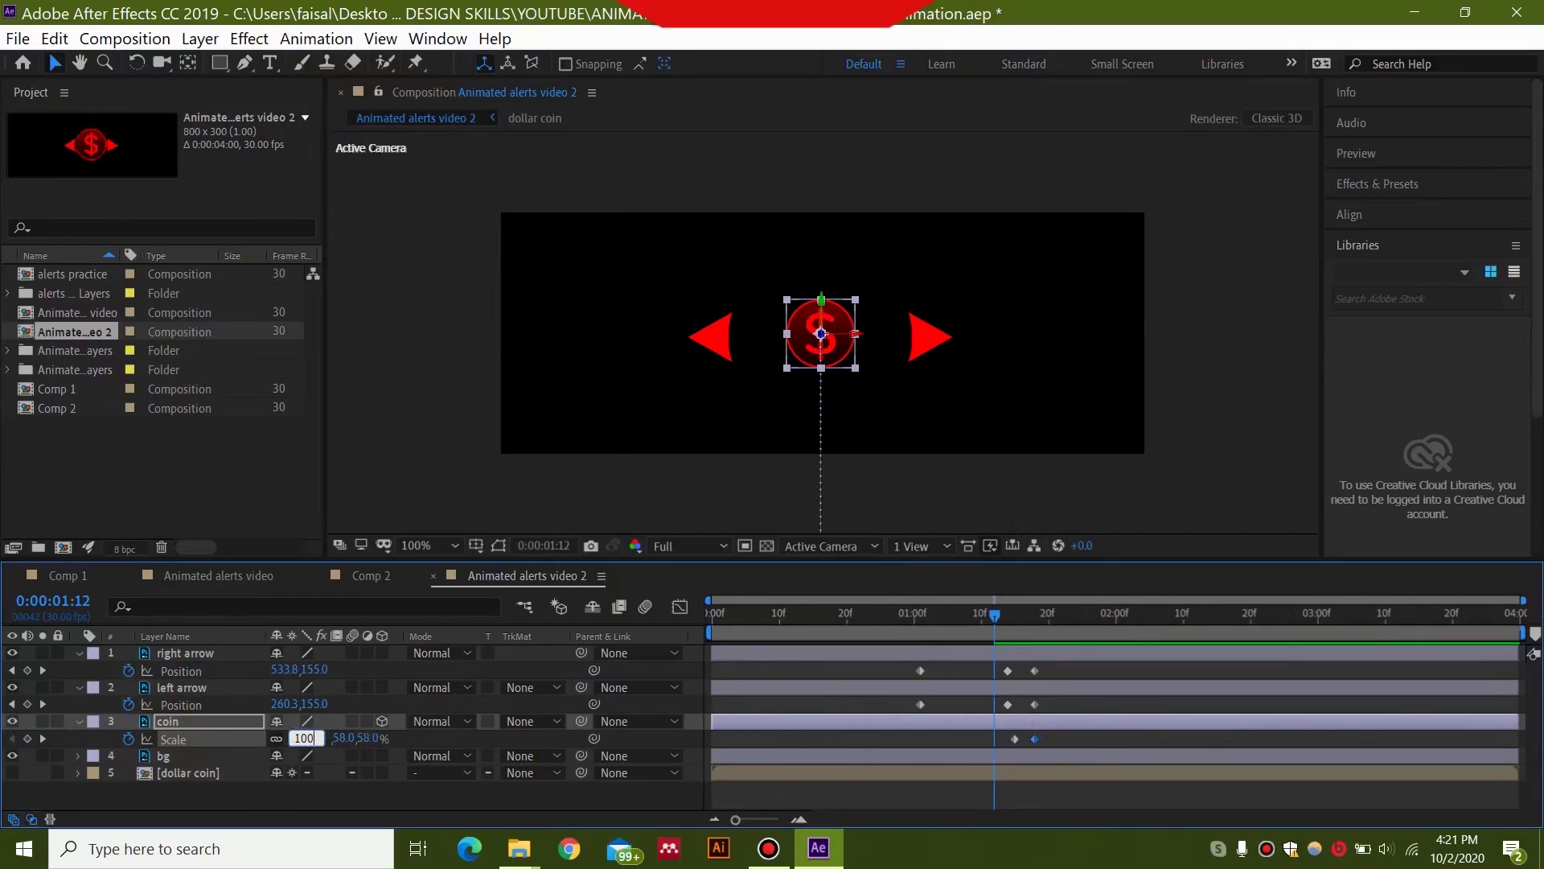
{"action": "key", "text": "Return"}
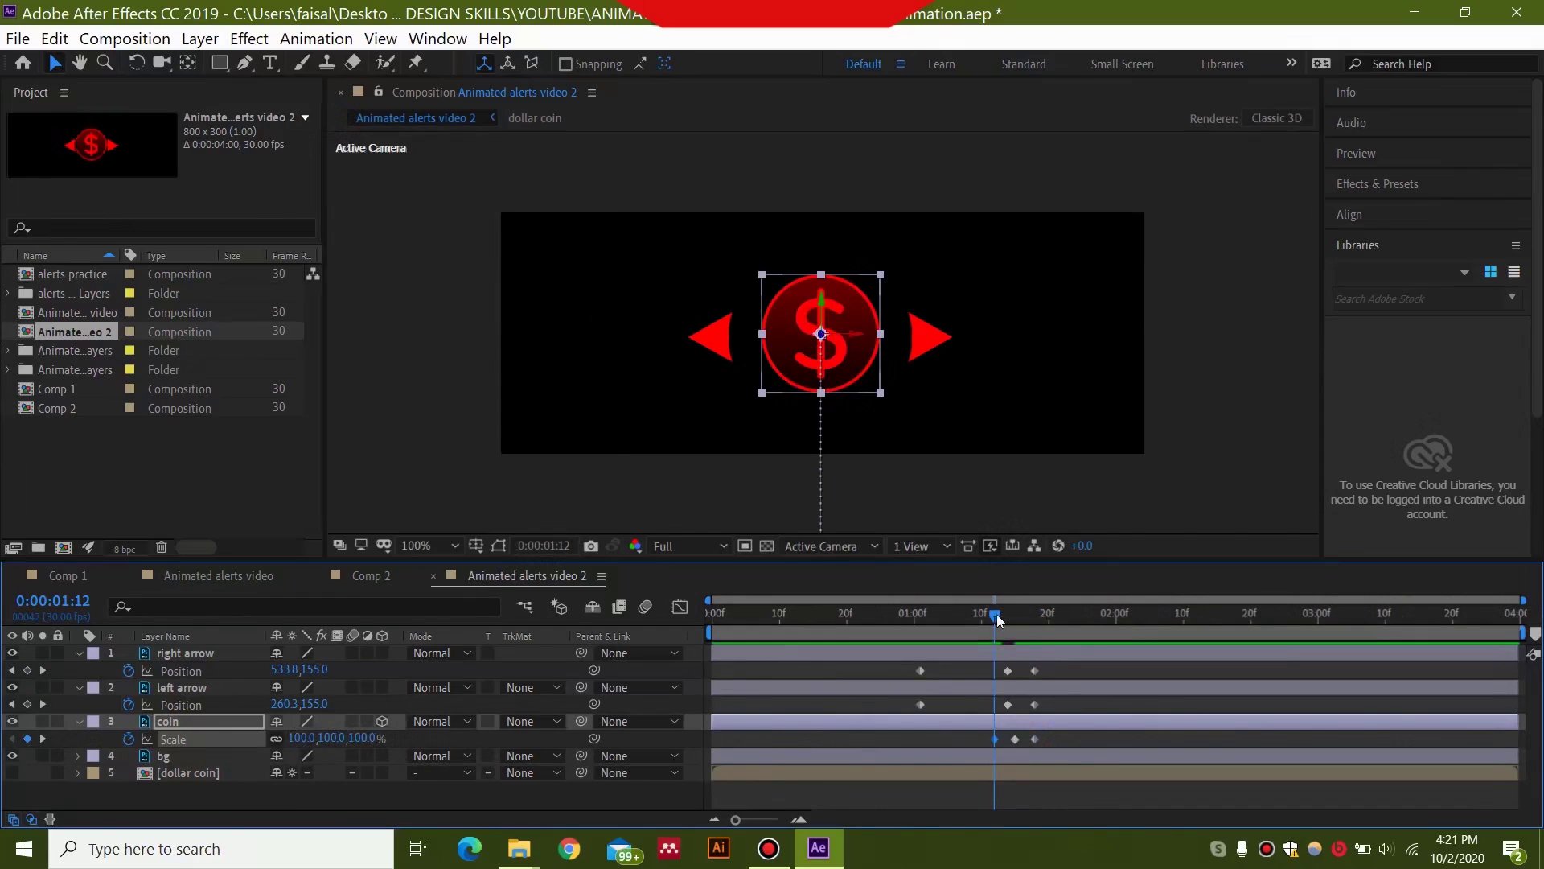
- Preview the arrows and the coin's scale animation from the start of the composition
{"action": "left_click_drag", "start_coordinate": [997, 620], "coordinate": [722, 638]}
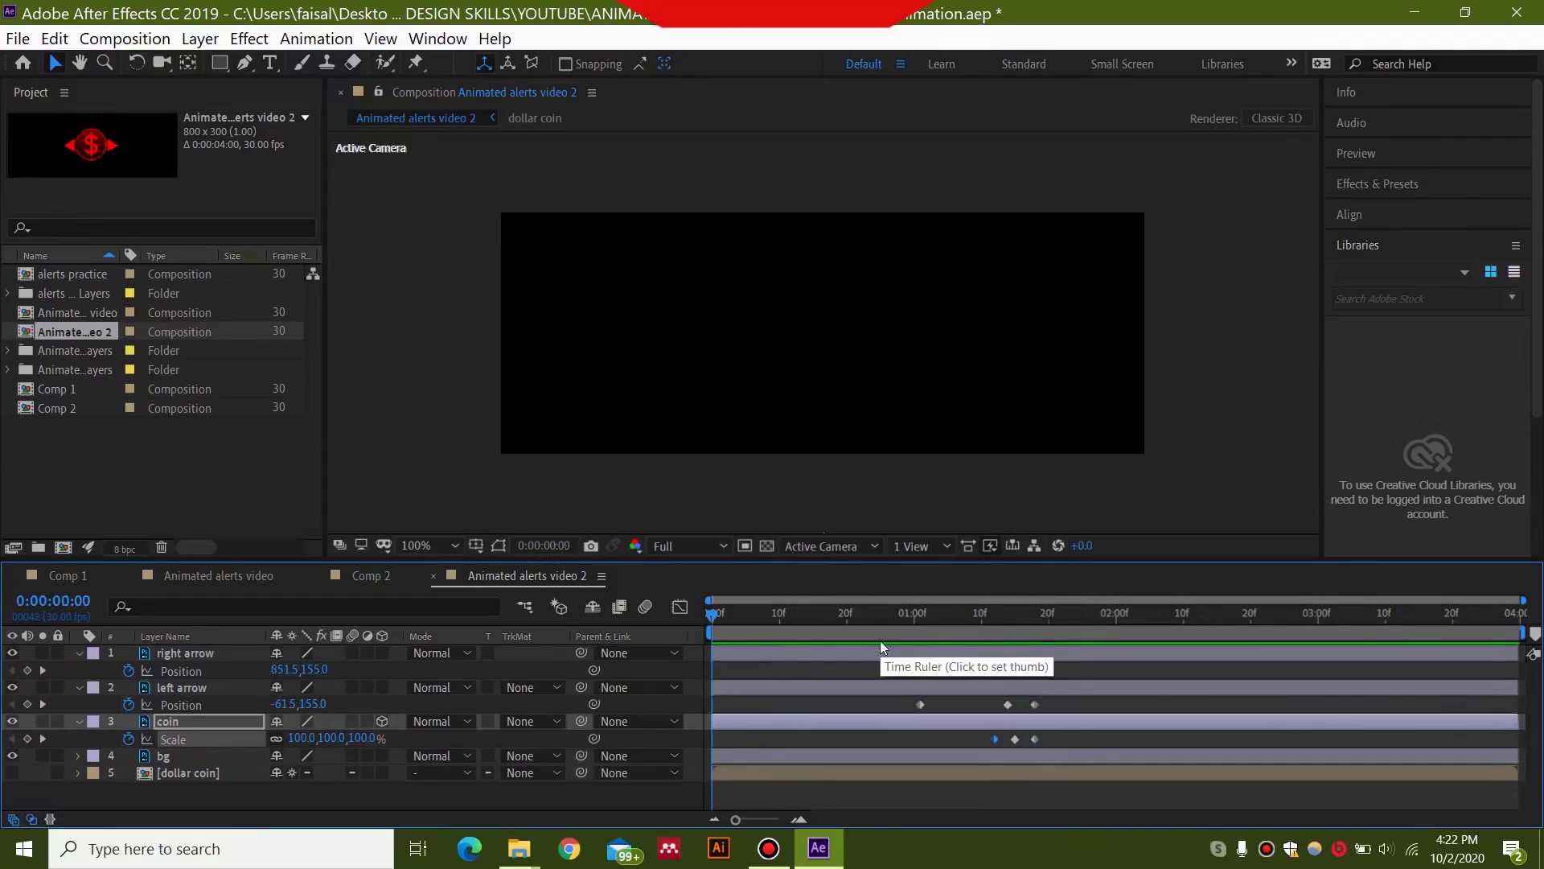
{"action": "key", "text": "space"}
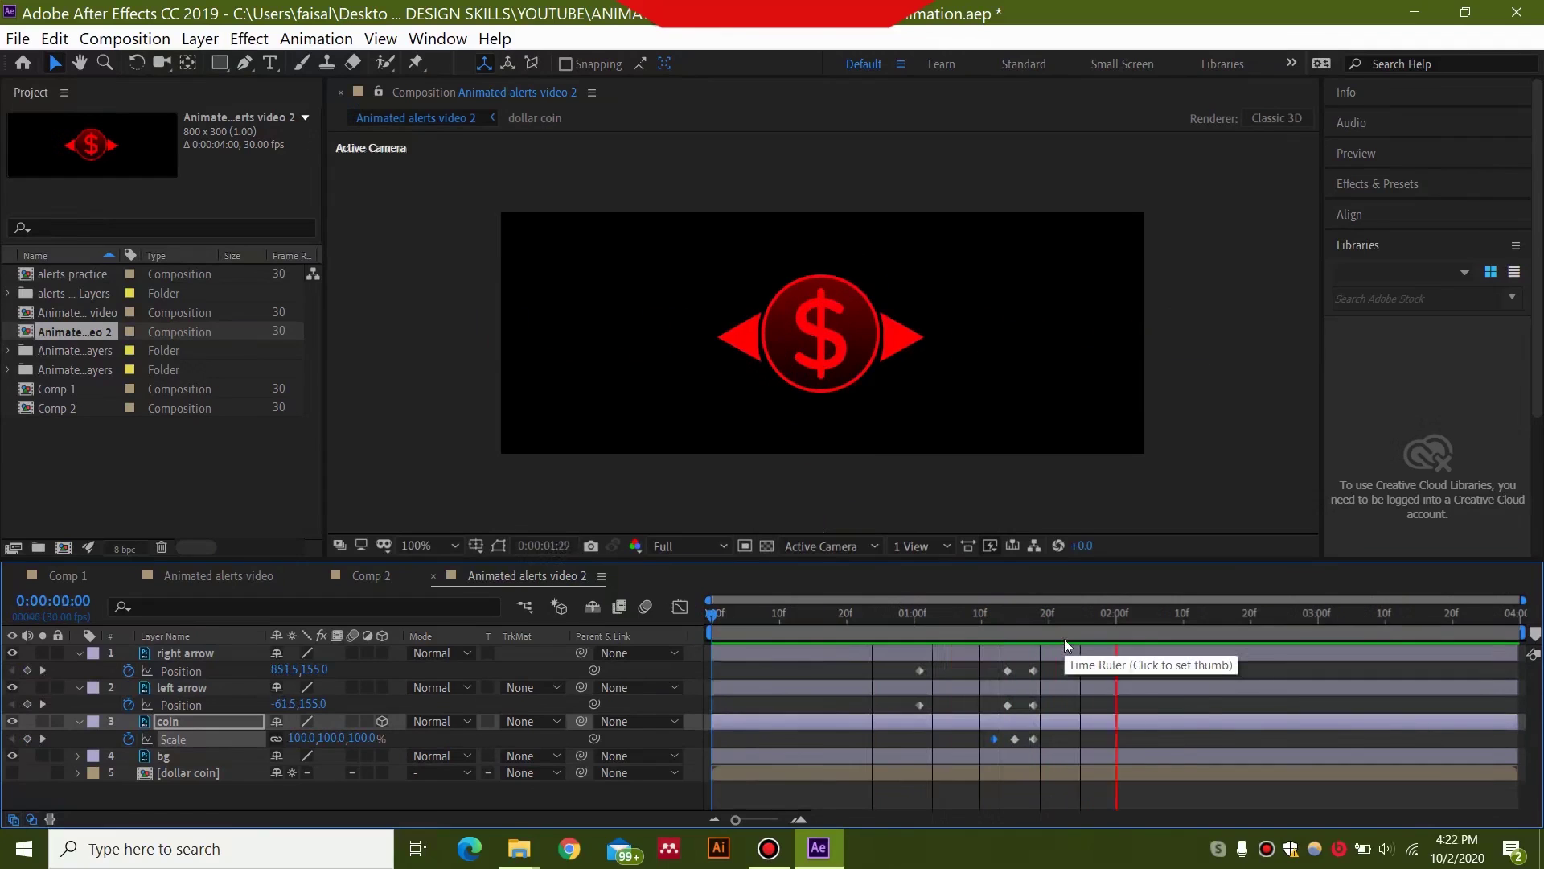
{"action": "key", "text": "space"}
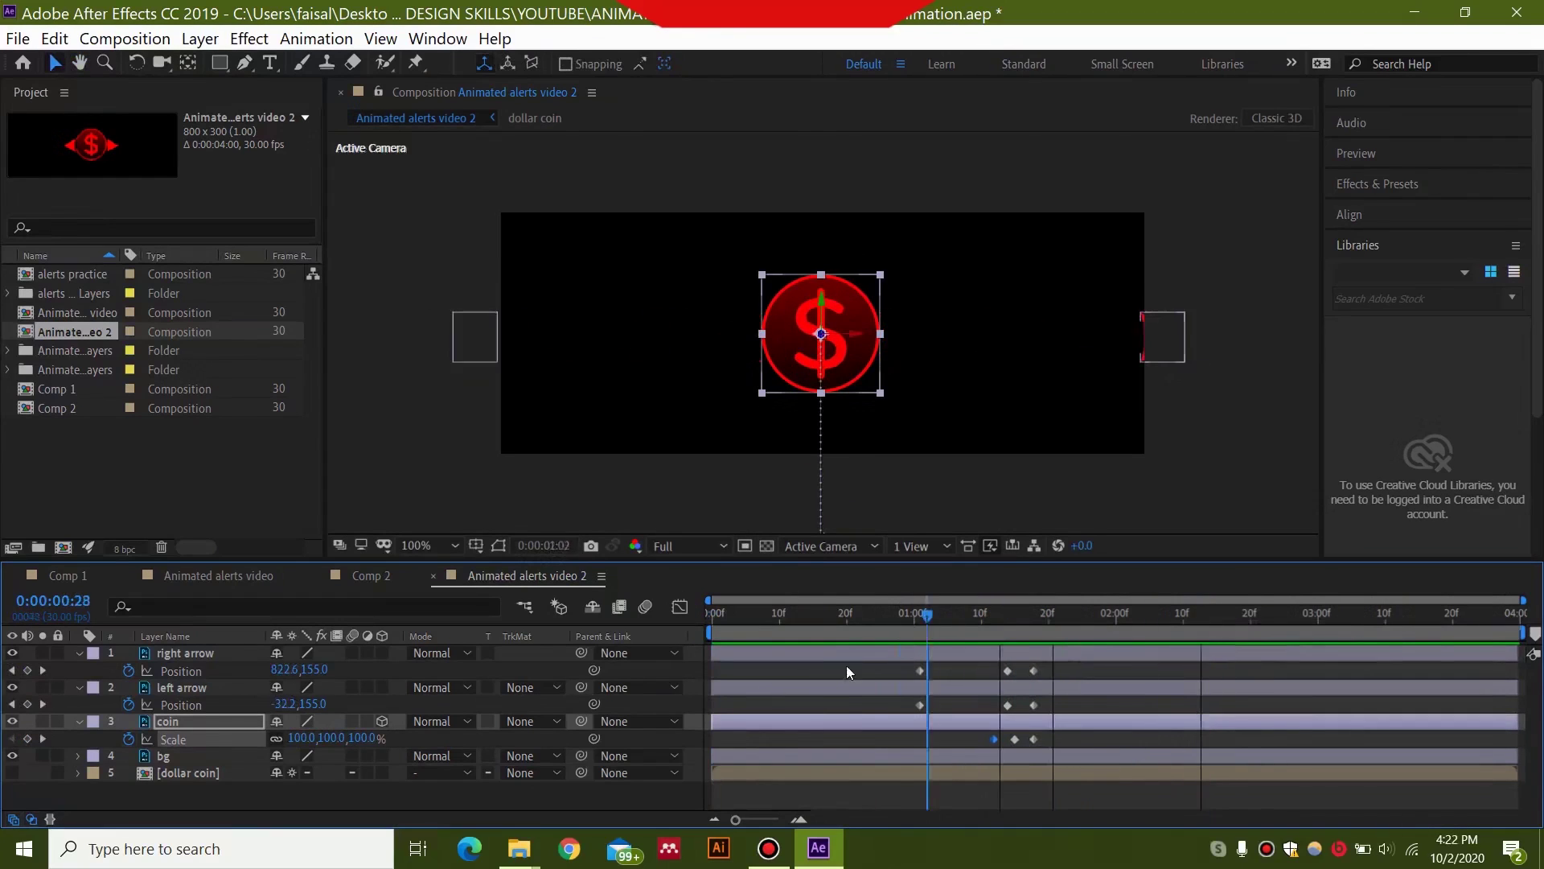
{"action": "key", "text": "space"}
- Stretch the arrows' Position and the coin's Scale keyframes proportionally so the last ones sit at about 0:00:01:25
{"action": "left_click_drag", "start_coordinate": [1069, 661], "coordinate": [914, 748]}
{"action": "key", "text": "ctrl+z"}
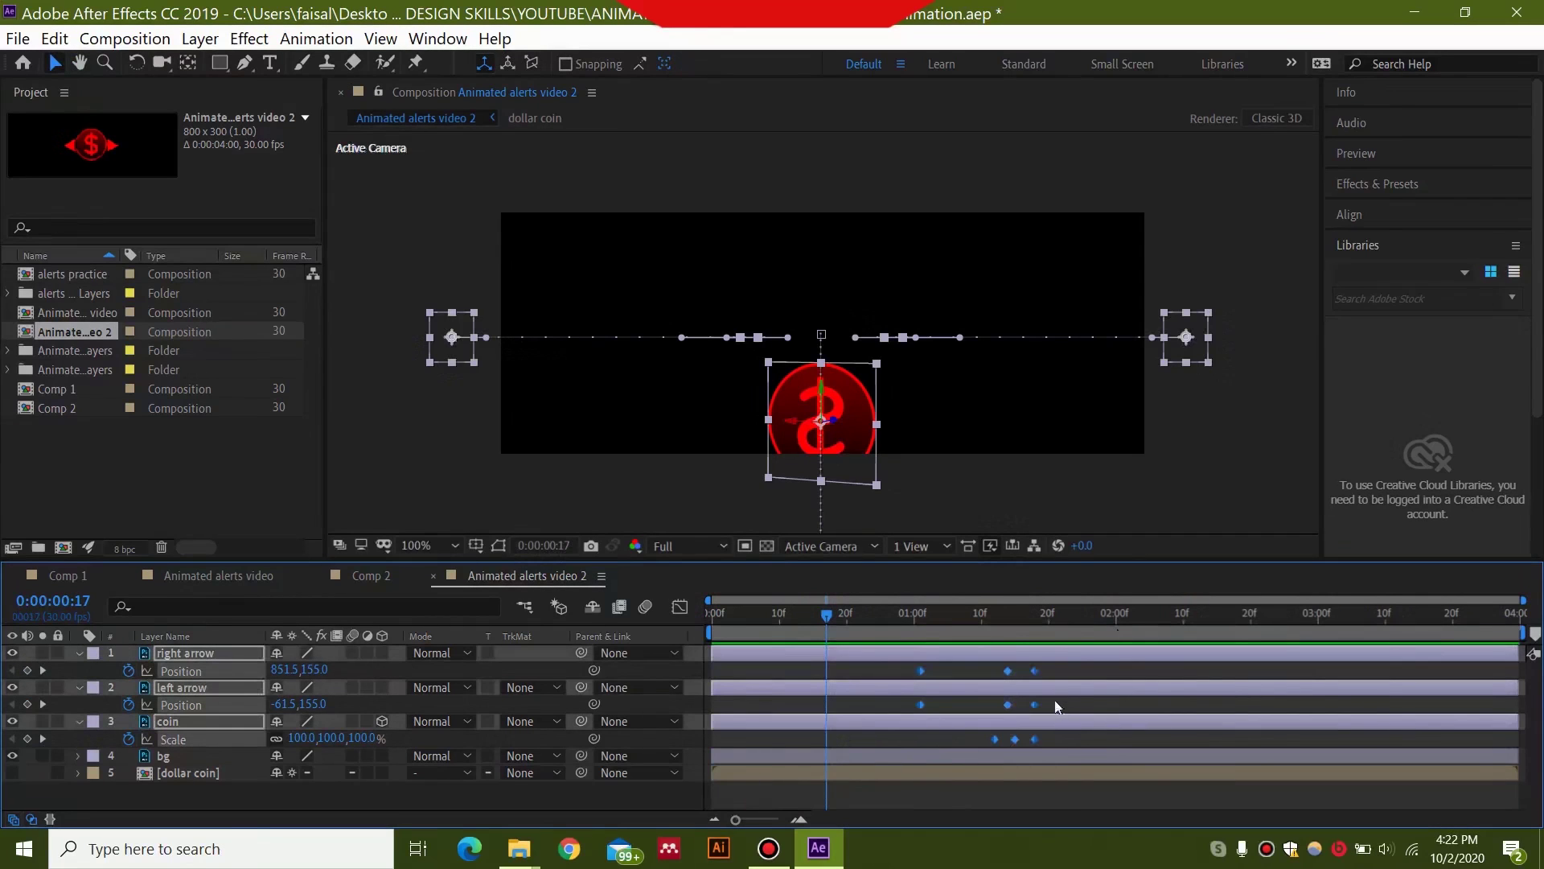
{"action": "left_click_drag", "start_coordinate": [1035, 670], "coordinate": [1086, 676]}
- Play back the retimed arrow and coin animation and replay it from about 0:00:00:27
{"action": "key", "text": "space"}
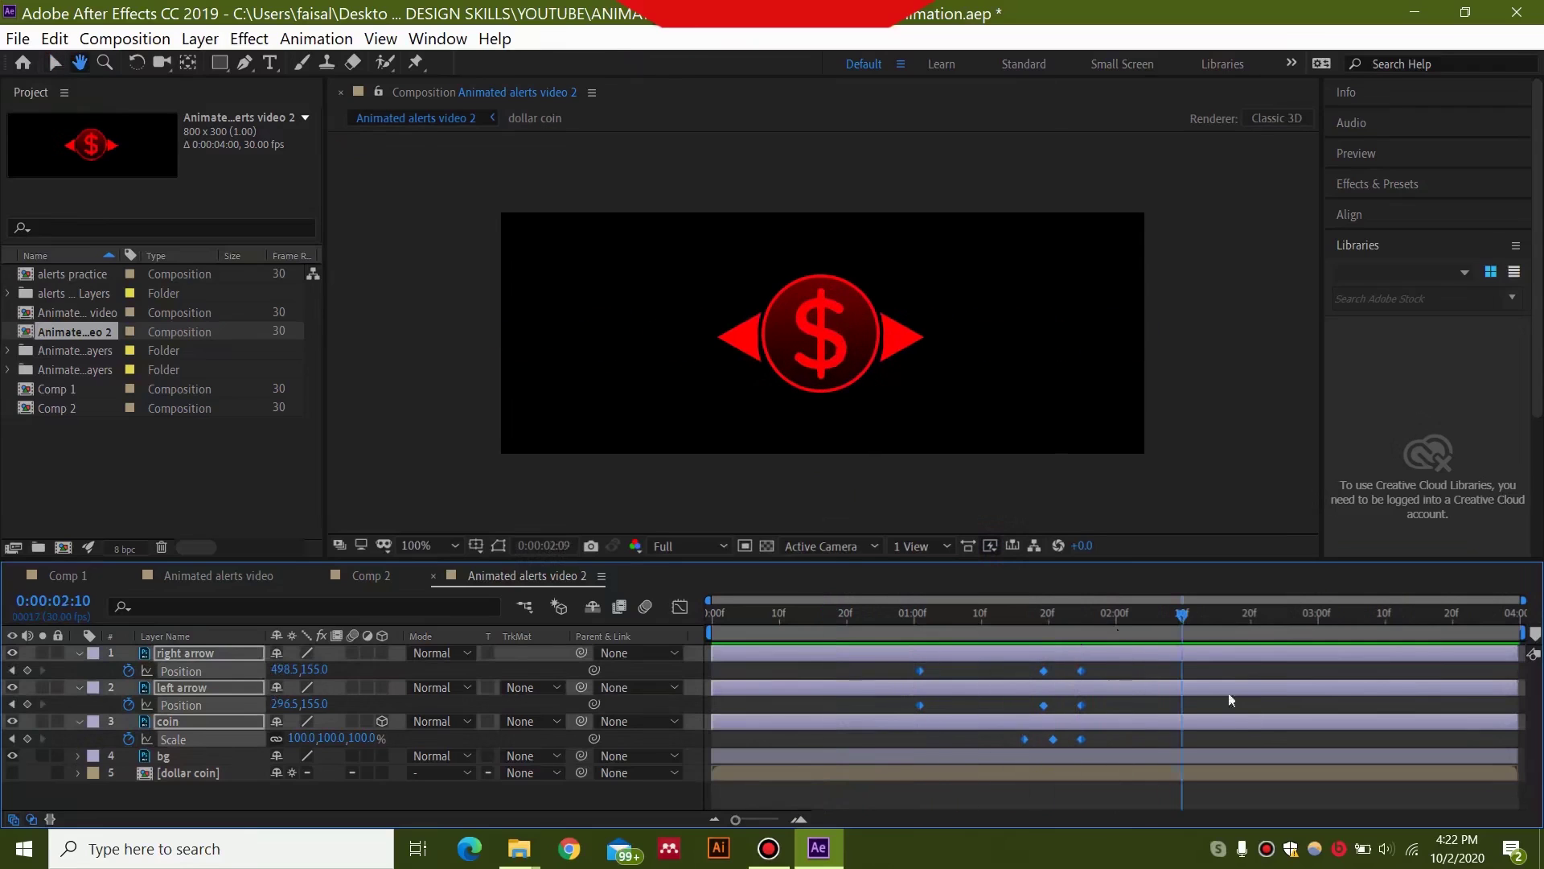
{"action": "left_click", "coordinate": [1184, 615]}
{"action": "left_click_drag", "start_coordinate": [1184, 614], "coordinate": [894, 644]}
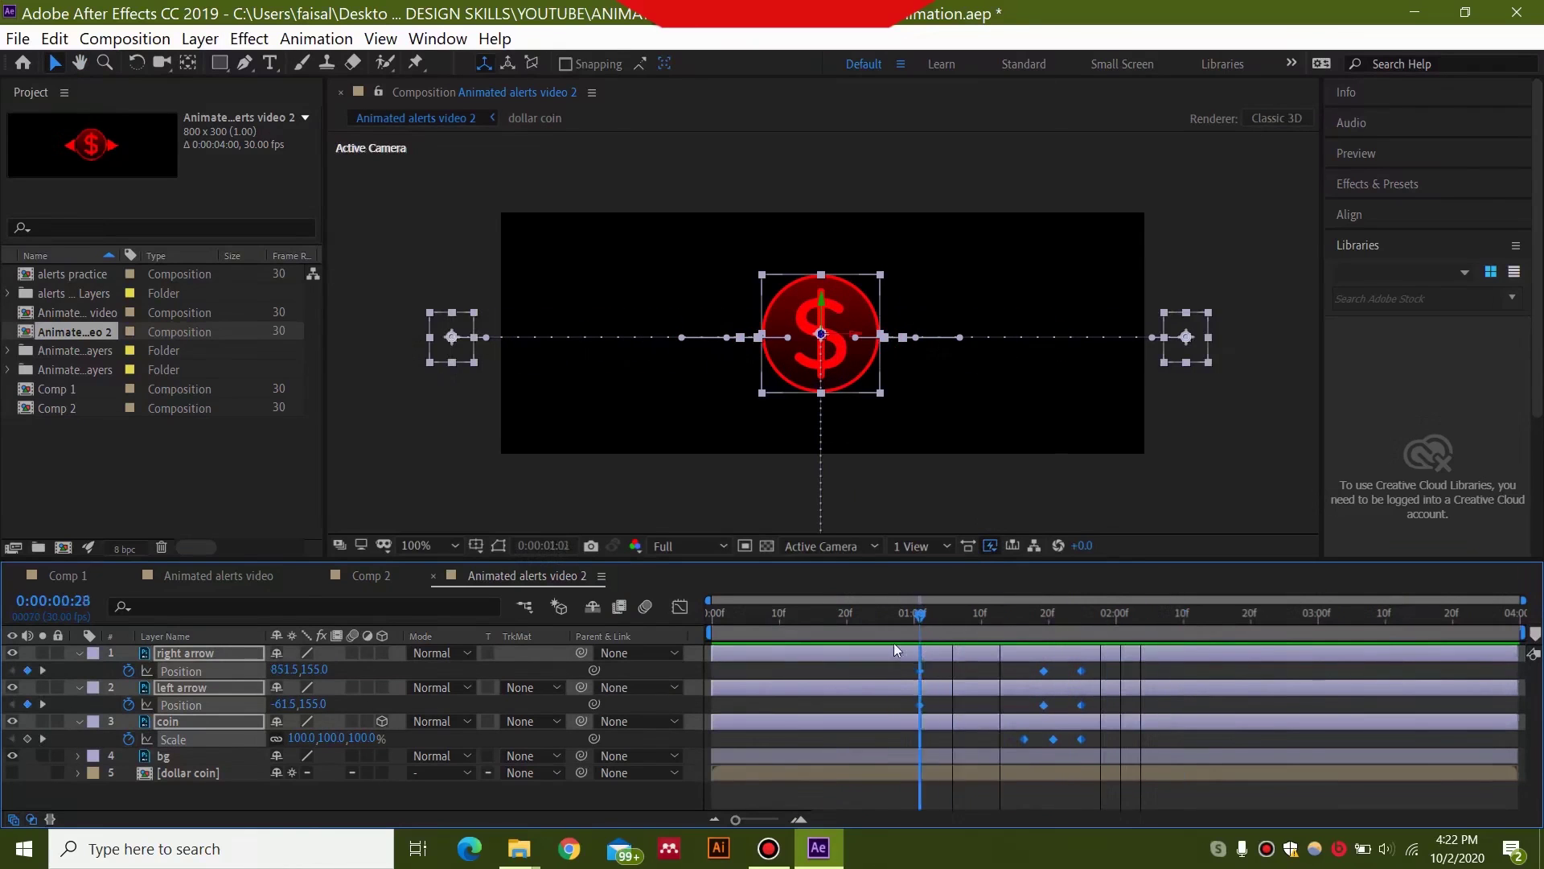
{"action": "key", "text": "space"}
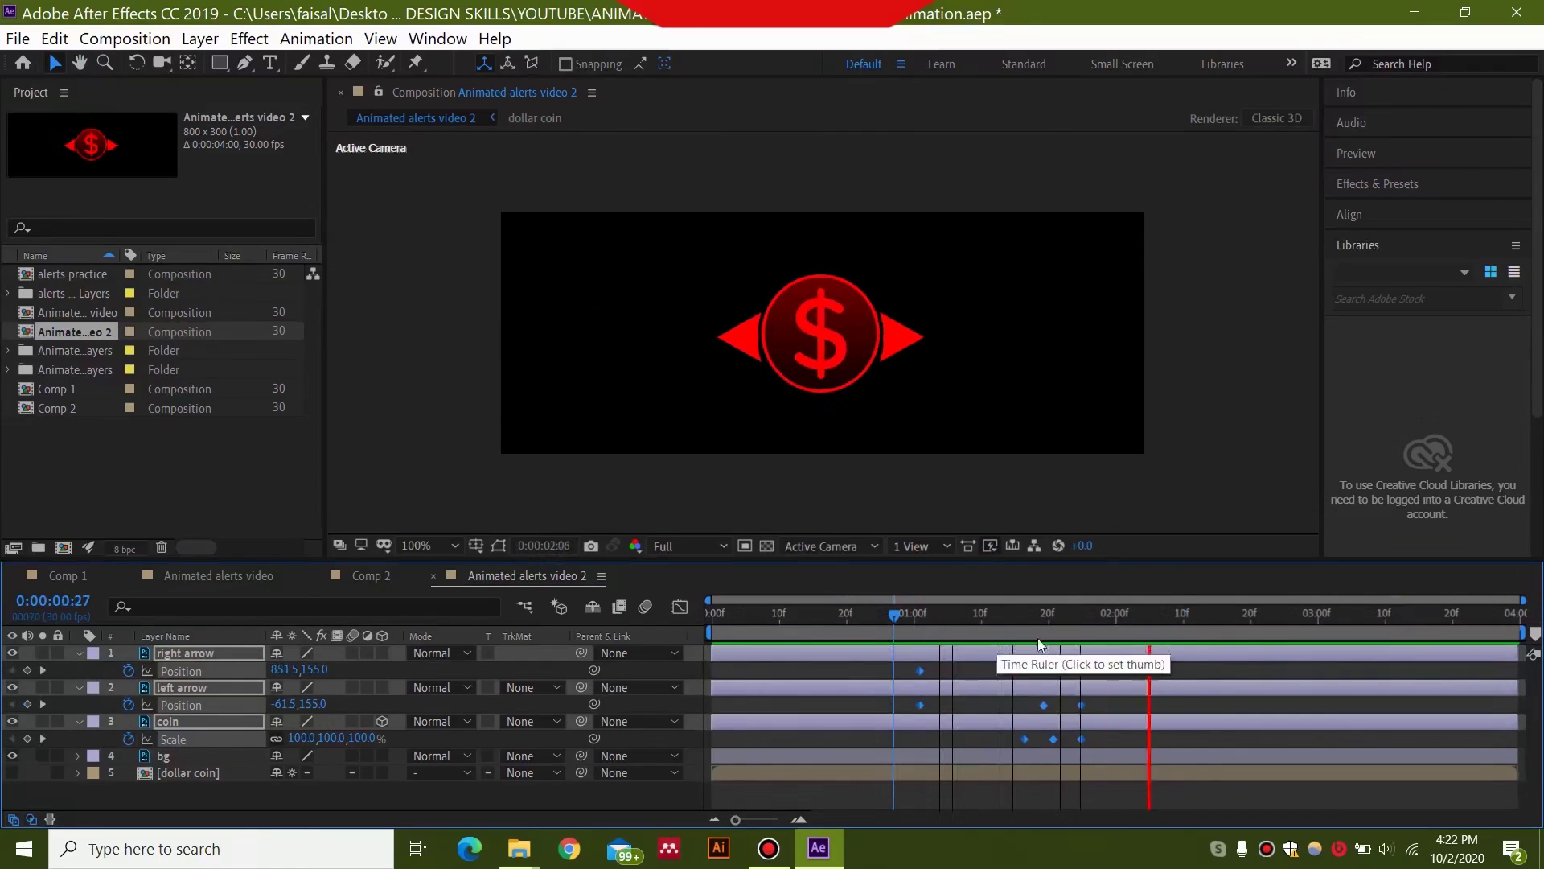
{"action": "left_click", "coordinate": [1179, 624]}
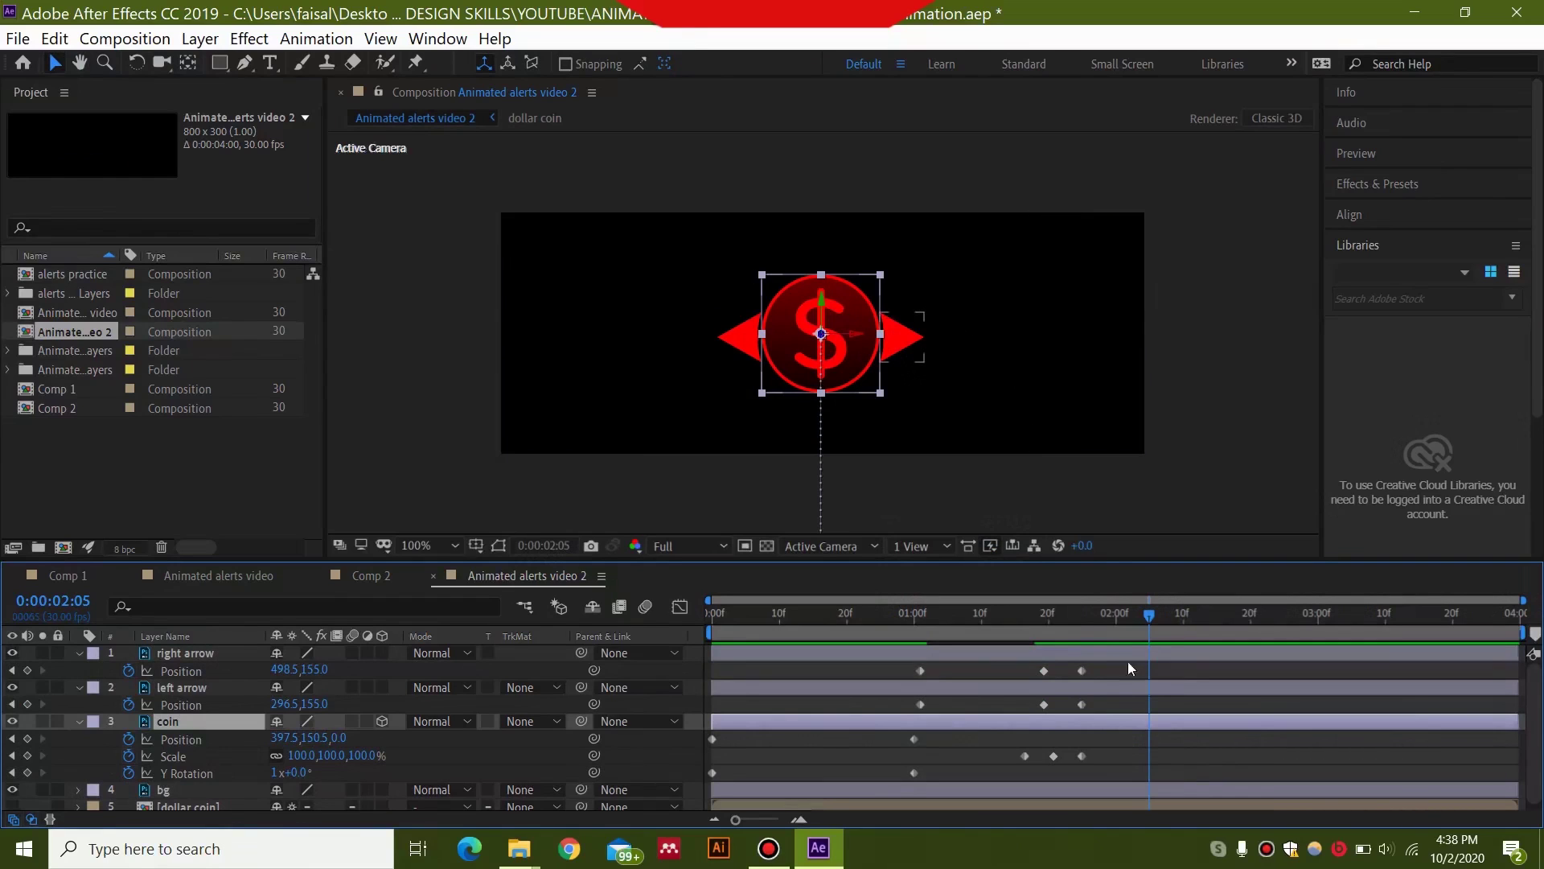
- Apply Easy Ease to all keyframes of both arrows and the coin, and place the current time at 0:00:02:02
{"action": "left_click_drag", "start_coordinate": [1102, 664], "coordinate": [711, 787]}
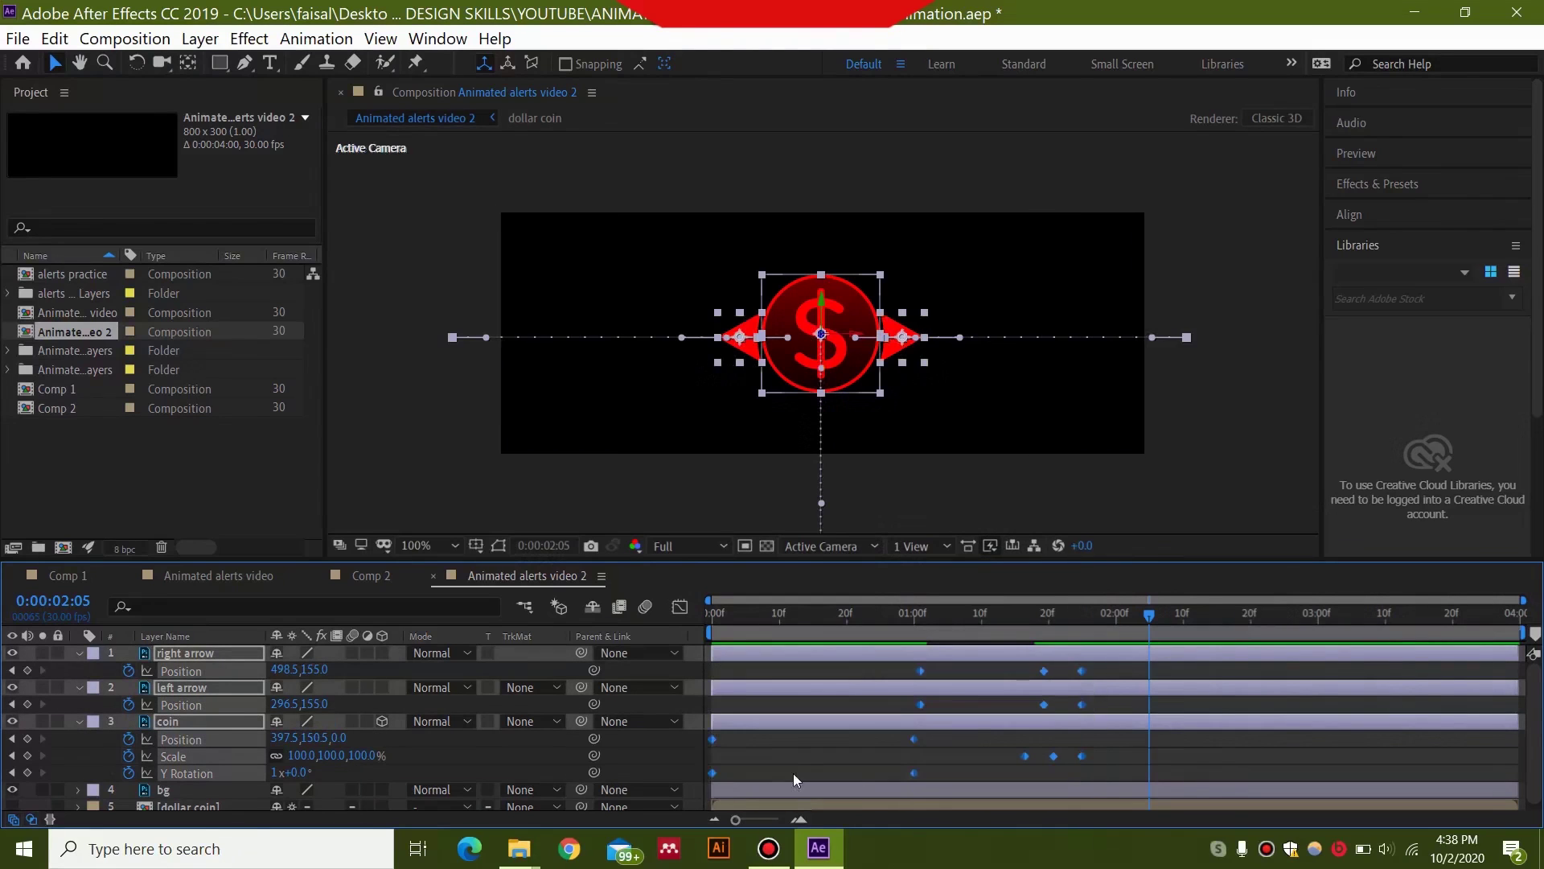
{"action": "right_click", "coordinate": [912, 773]}
{"action": "mouse_move", "coordinate": [1000, 758]}
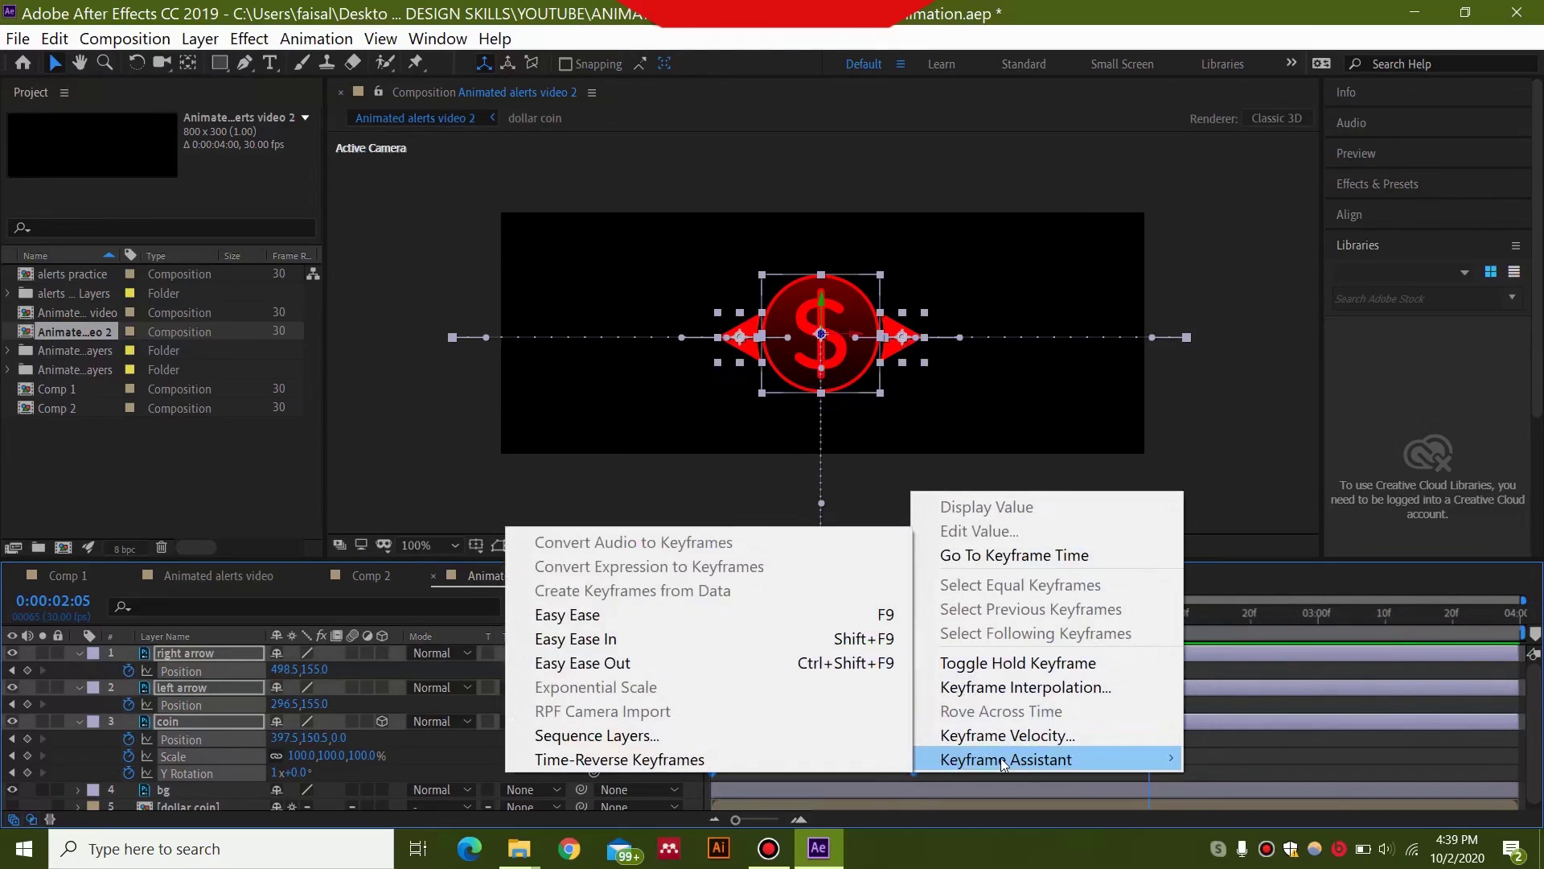
{"action": "left_click", "coordinate": [688, 614]}
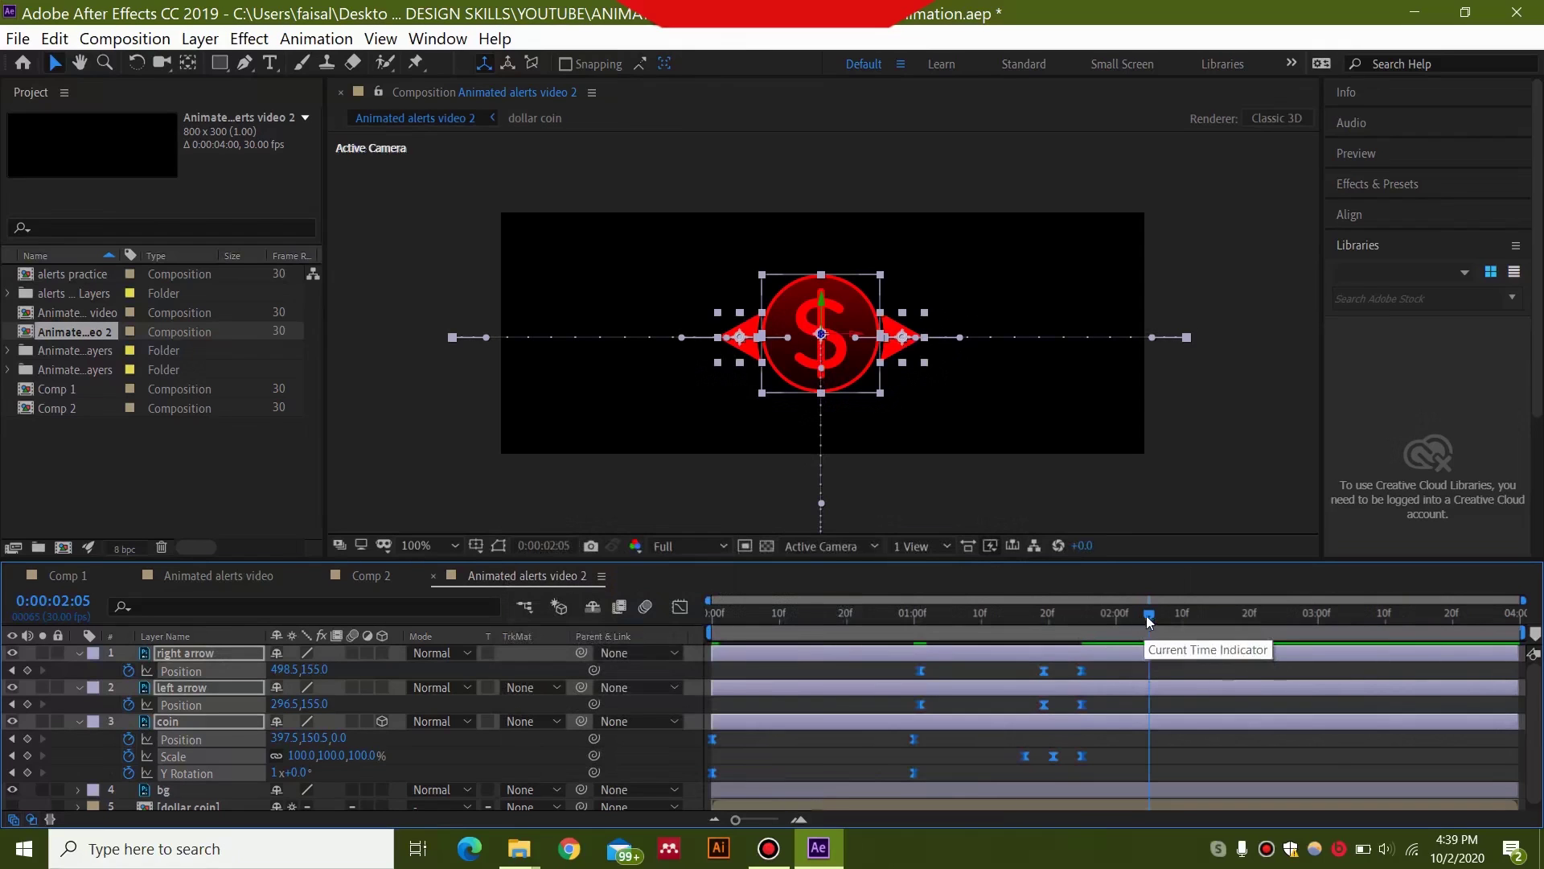
{"action": "mouse_move", "coordinate": [1148, 616]}
{"action": "left_mouse_down"}
{"action": "mouse_move", "coordinate": [1110, 621]}
{"action": "mouse_move", "coordinate": [1128, 623]}
{"action": "left_mouse_up"}
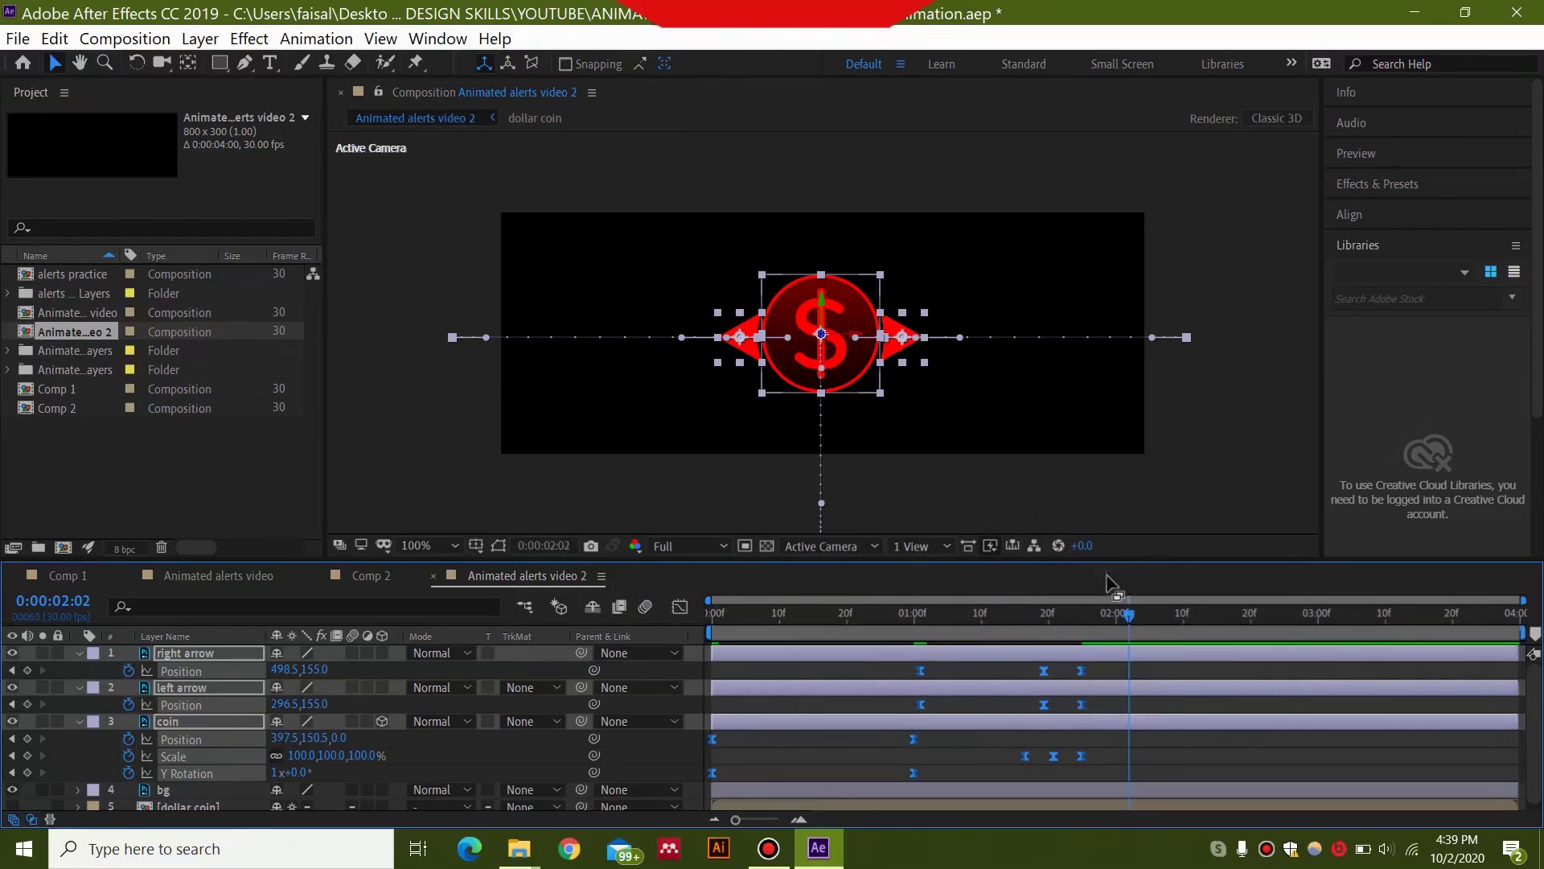
- Pre-compose the right arrow layer with all its attributes into a new composition named ra
{"action": "left_click", "coordinate": [230, 688]}
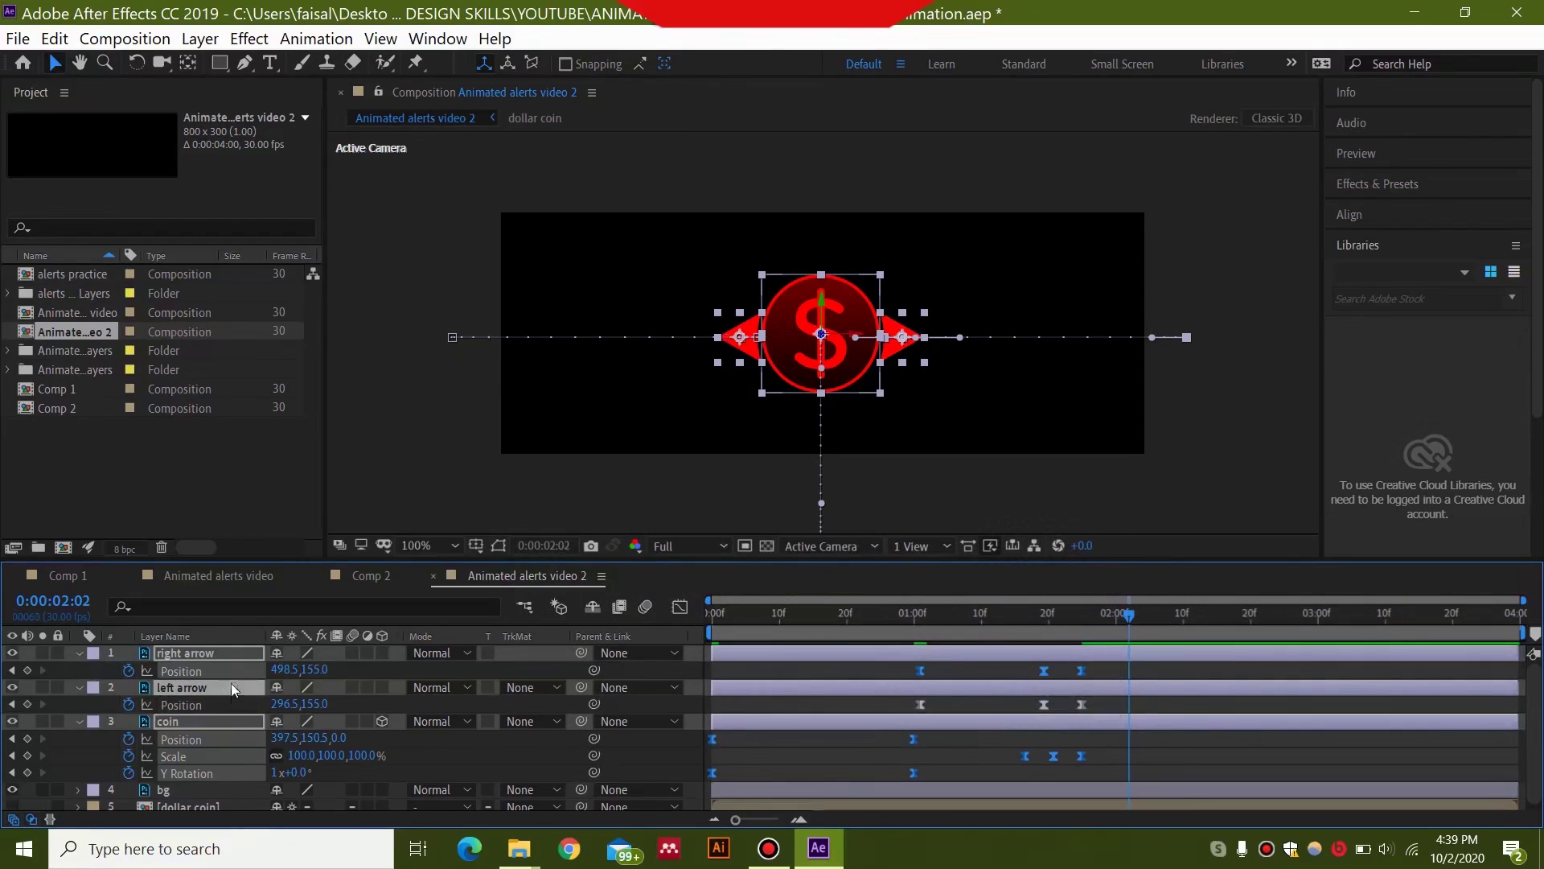
{"action": "left_click", "coordinate": [227, 651], "text": "ctrl"}
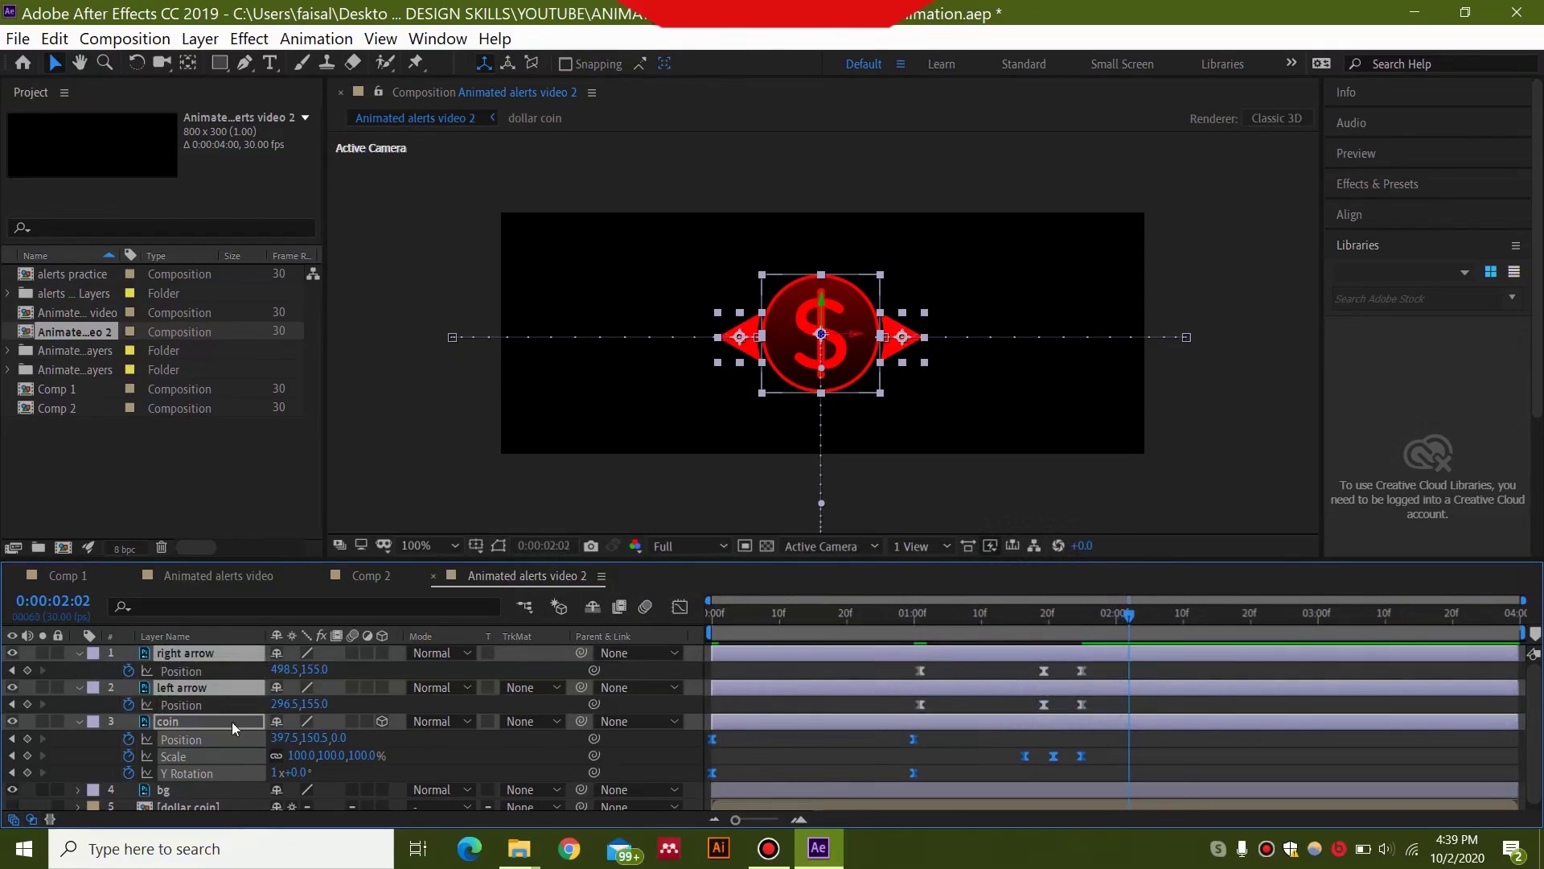
{"action": "left_click", "coordinate": [185, 792]}
{"action": "left_click", "coordinate": [225, 651]}
{"action": "right_click", "coordinate": [225, 649]}
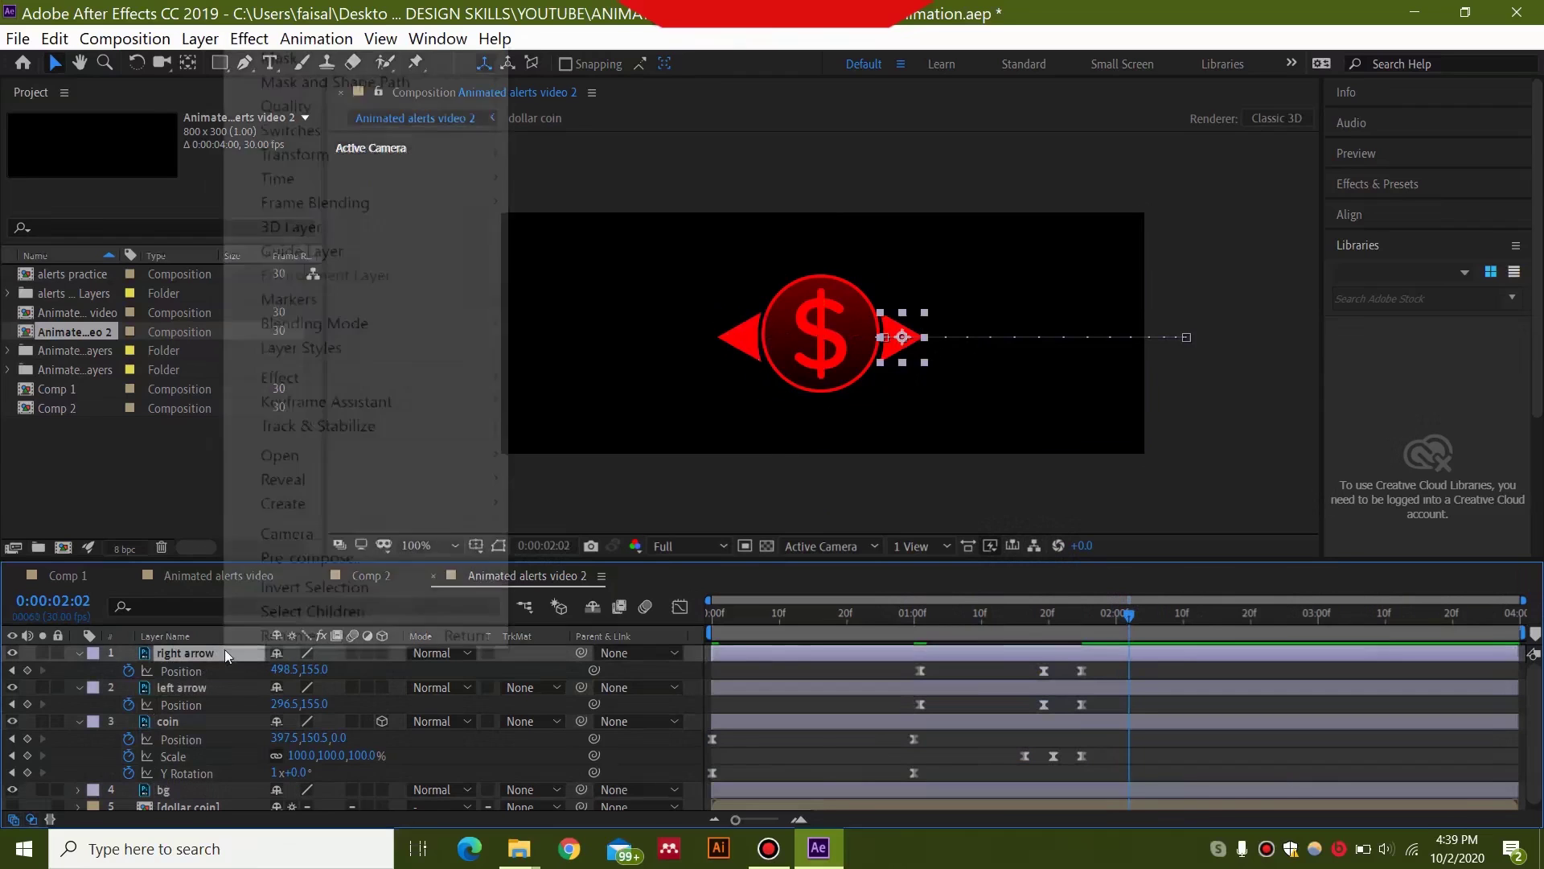
{"action": "left_click", "coordinate": [385, 553]}
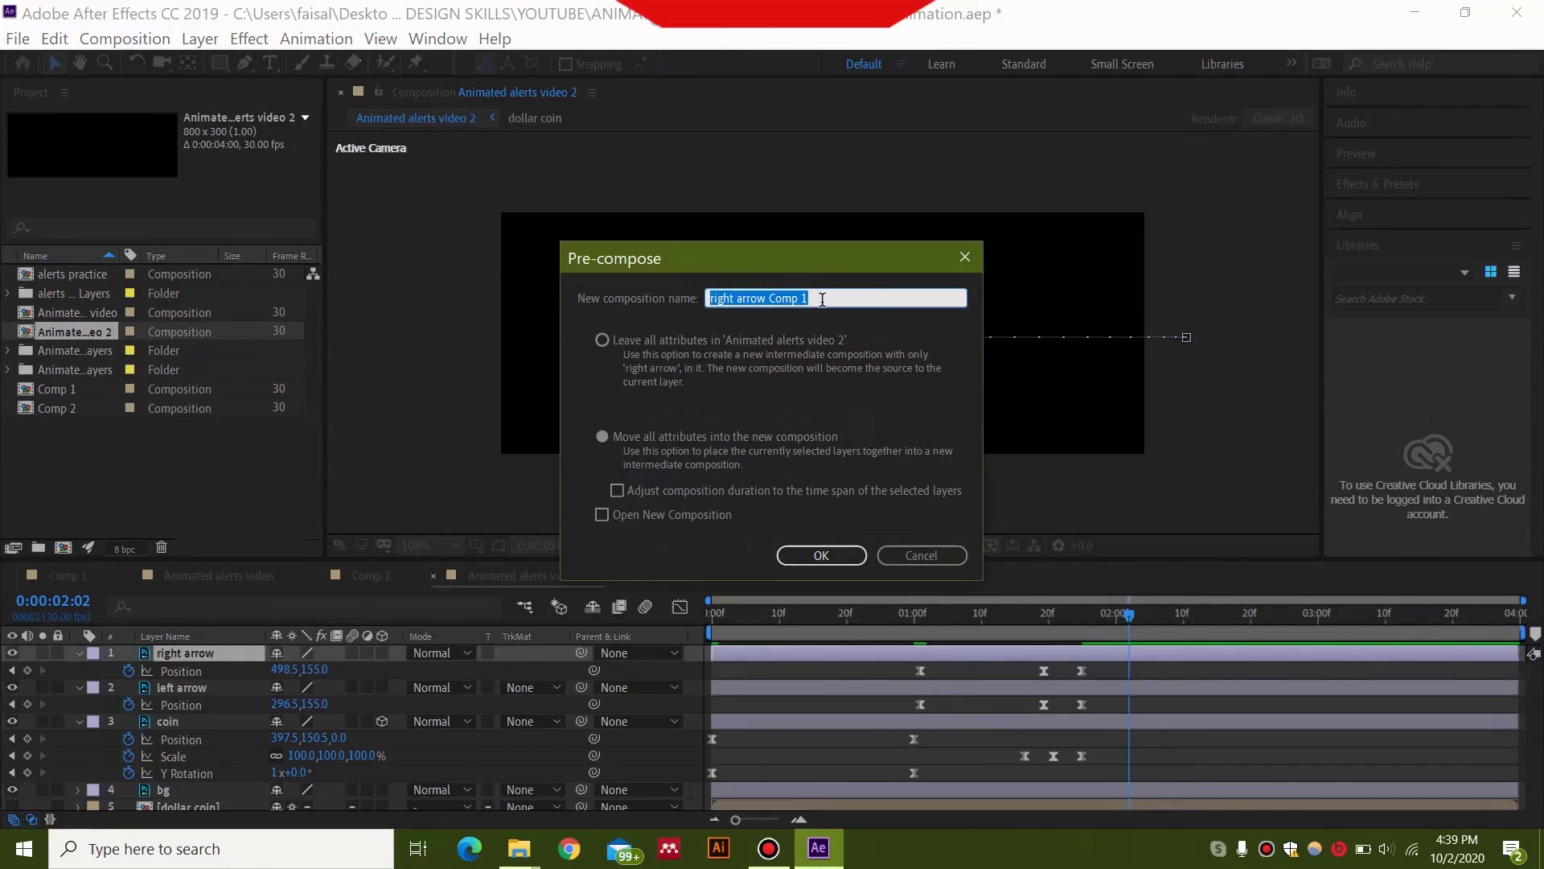
{"action": "type", "text": "ra"}
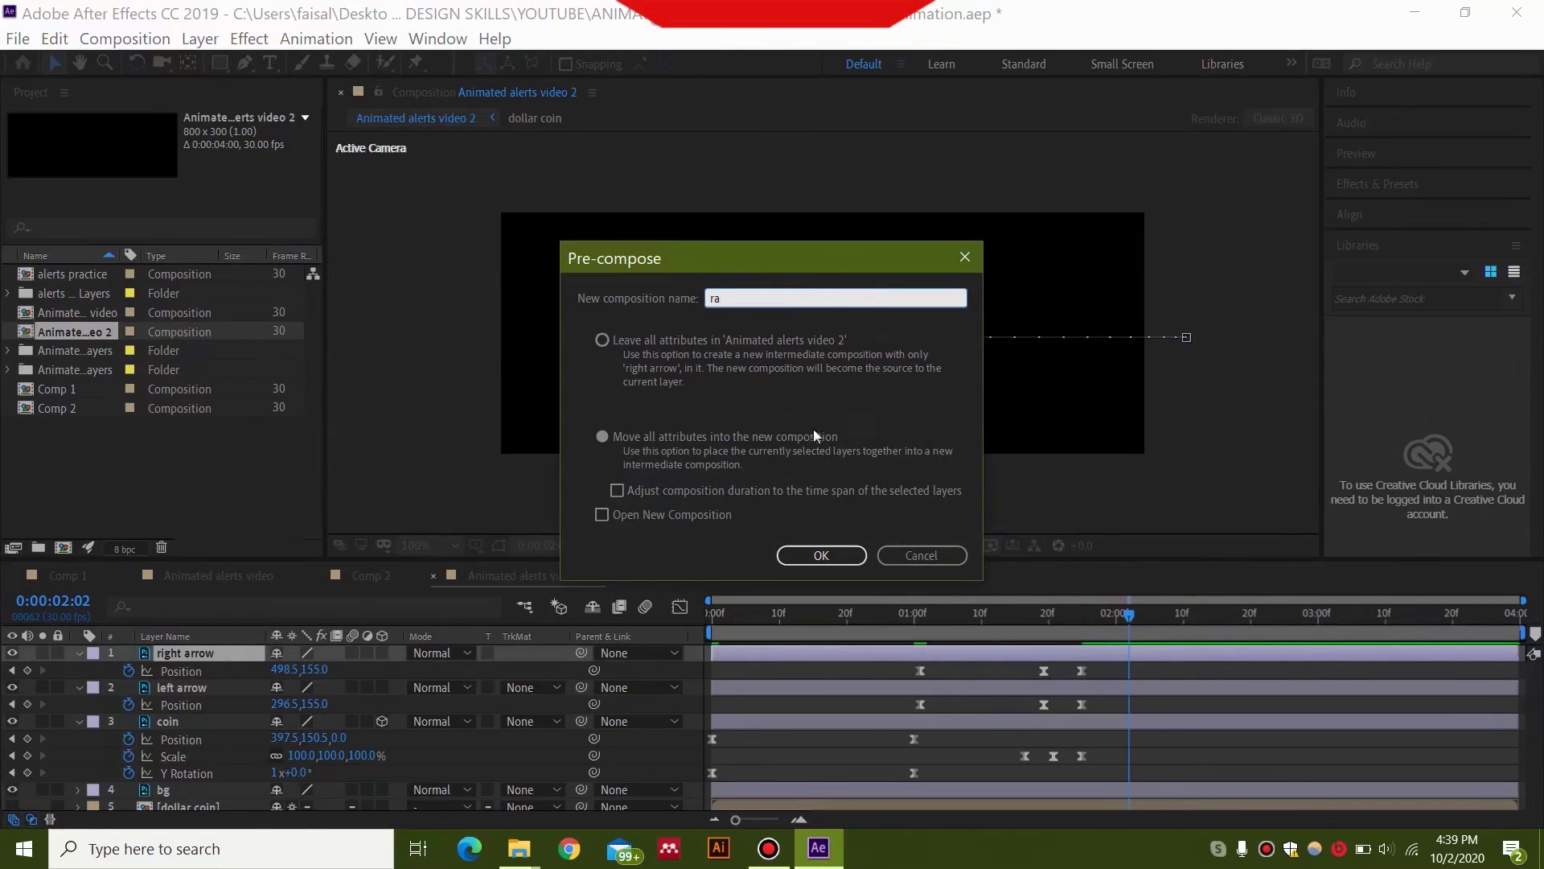
{"action": "left_click", "coordinate": [821, 555]}
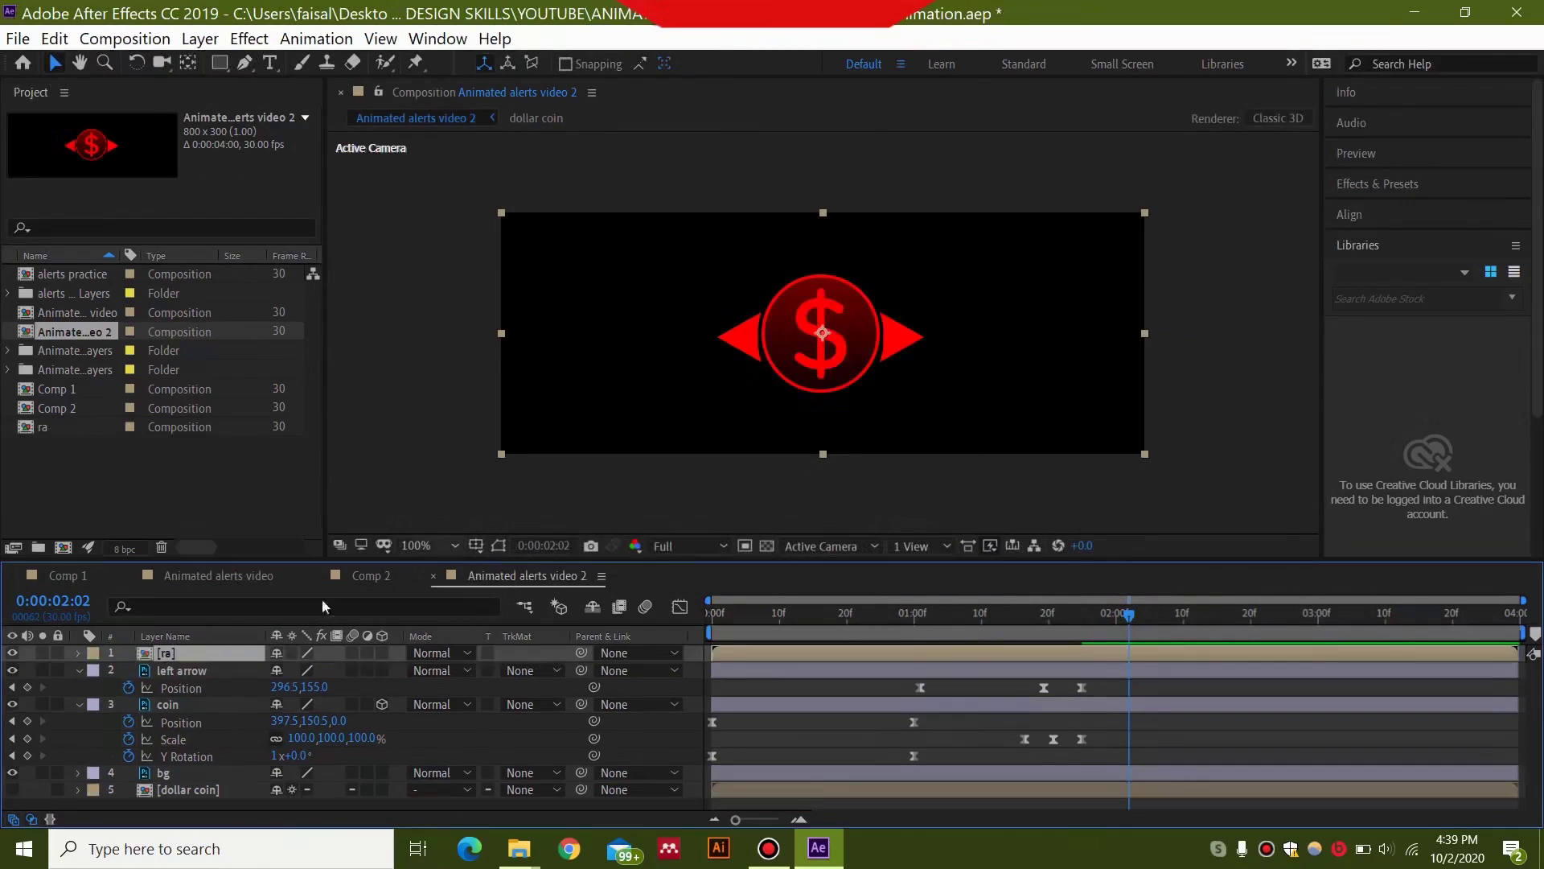
- Pre-compose the left arrow and coin layers together into a new composition named coin
{"action": "left_click", "coordinate": [211, 672]}
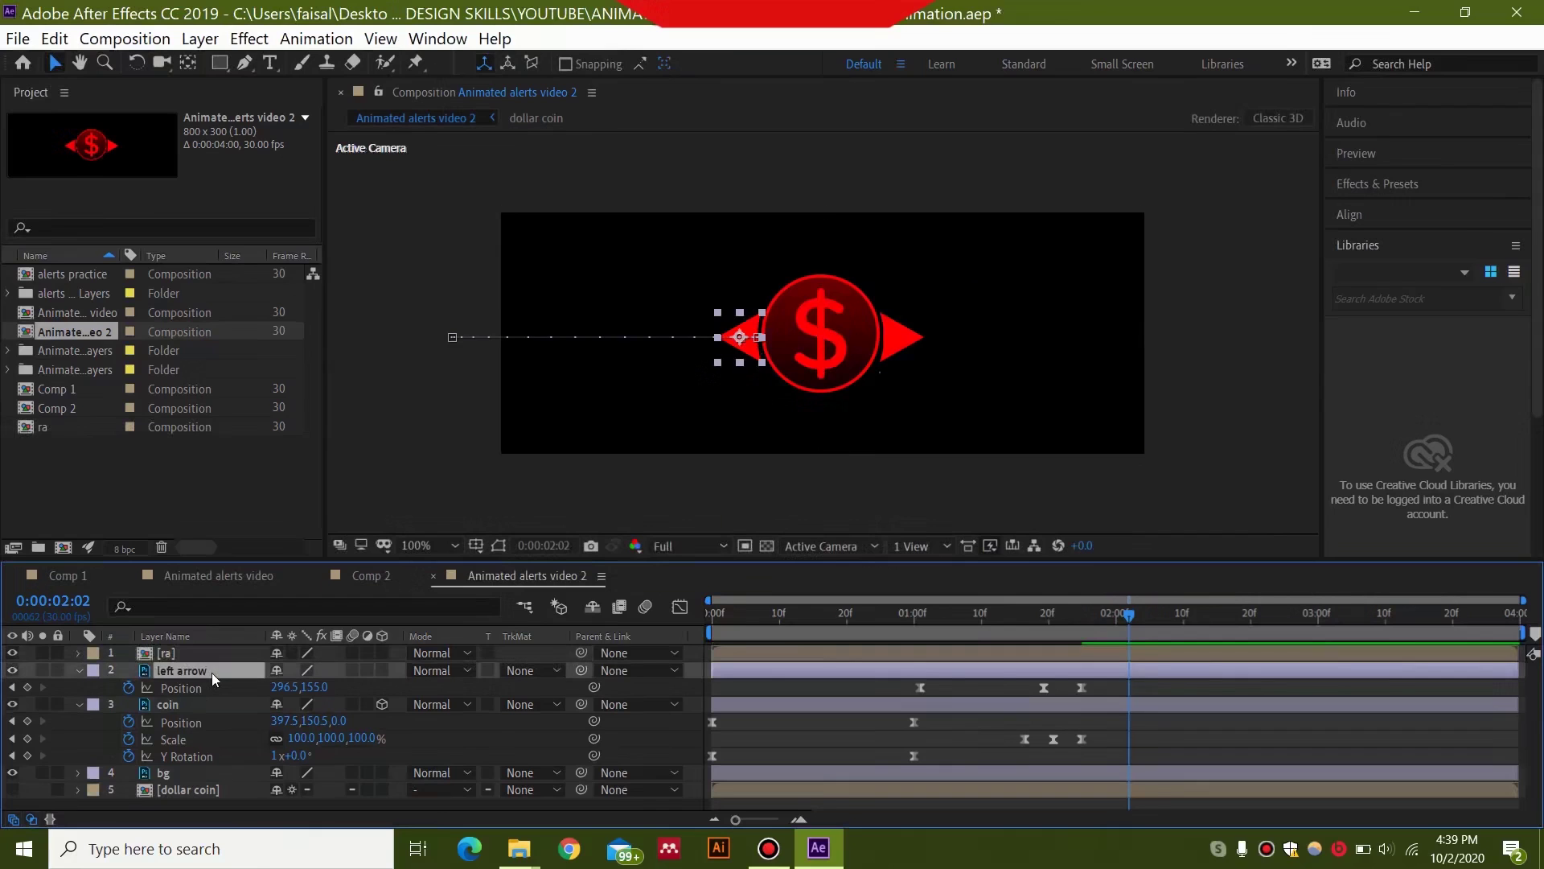
{"action": "left_click", "coordinate": [206, 703], "text": "ctrl"}
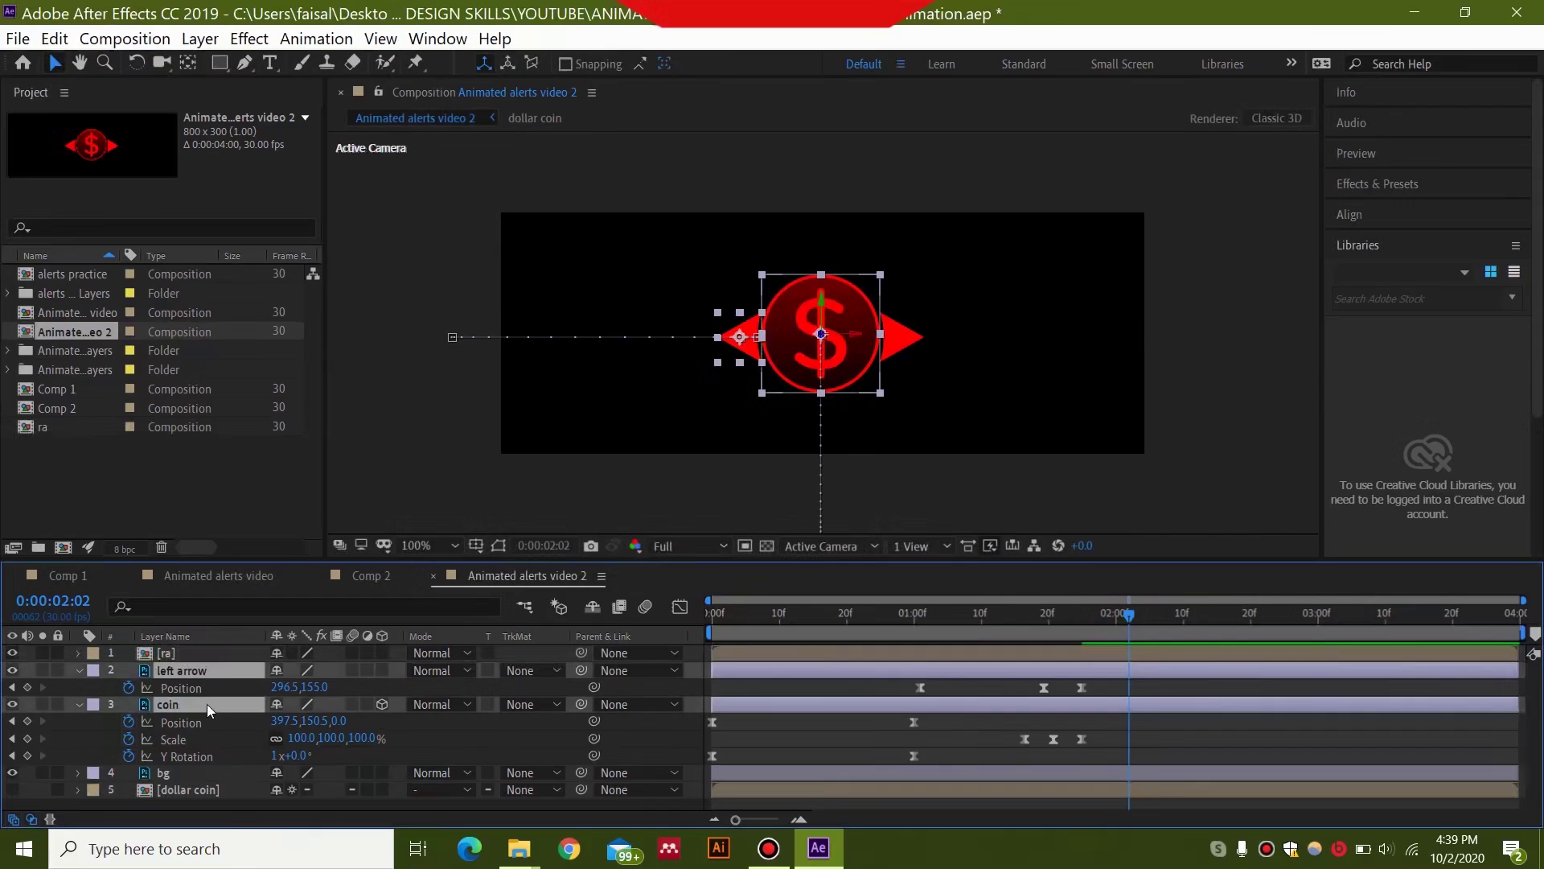
{"action": "right_click", "coordinate": [206, 703]}
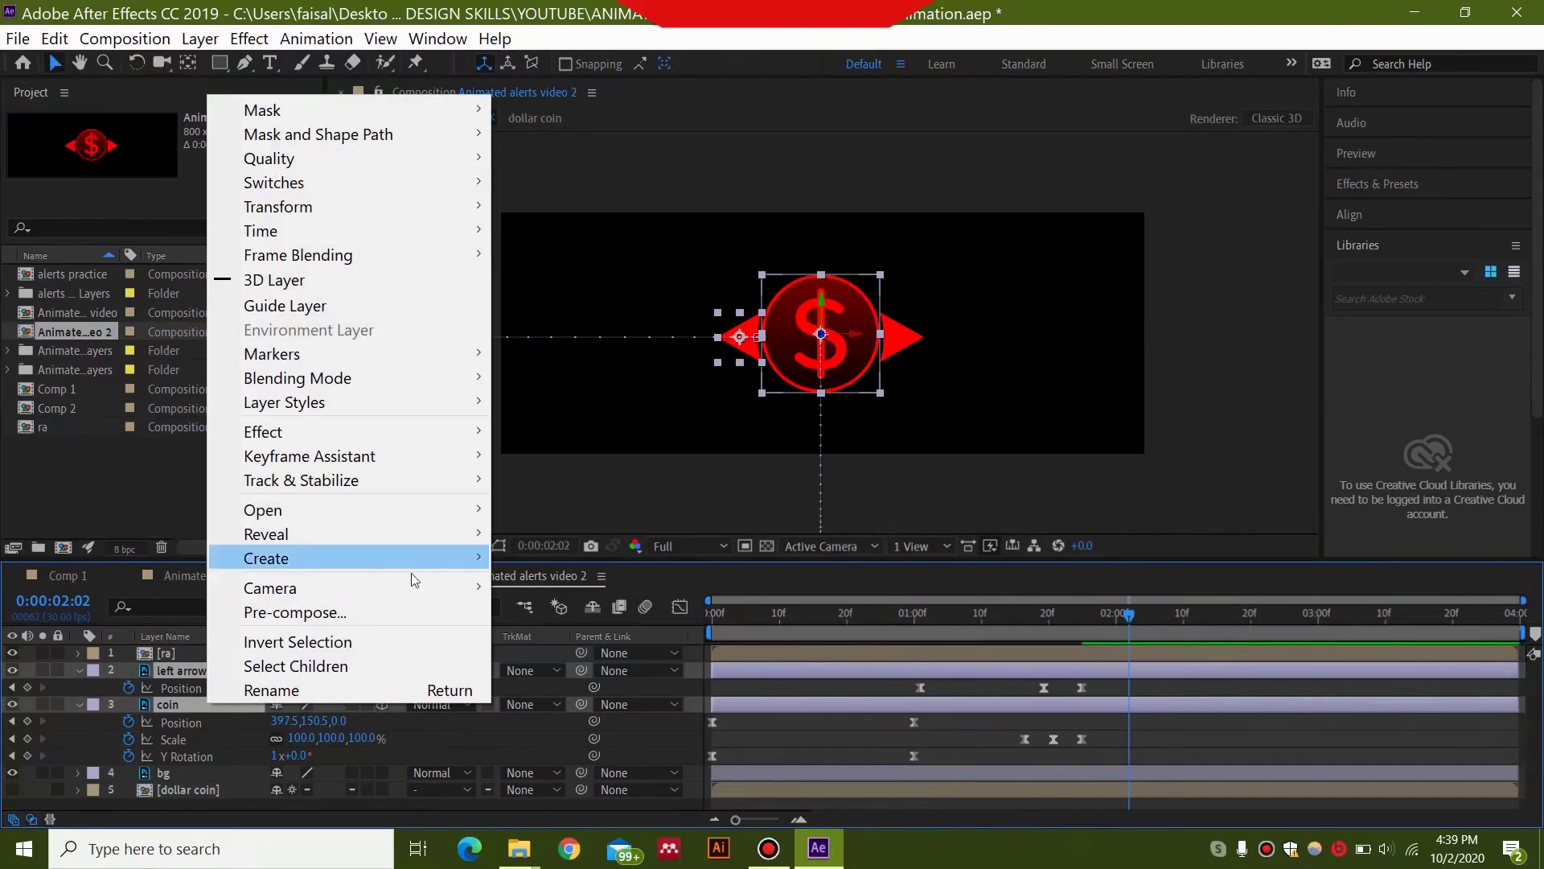
{"action": "left_click", "coordinate": [346, 612]}
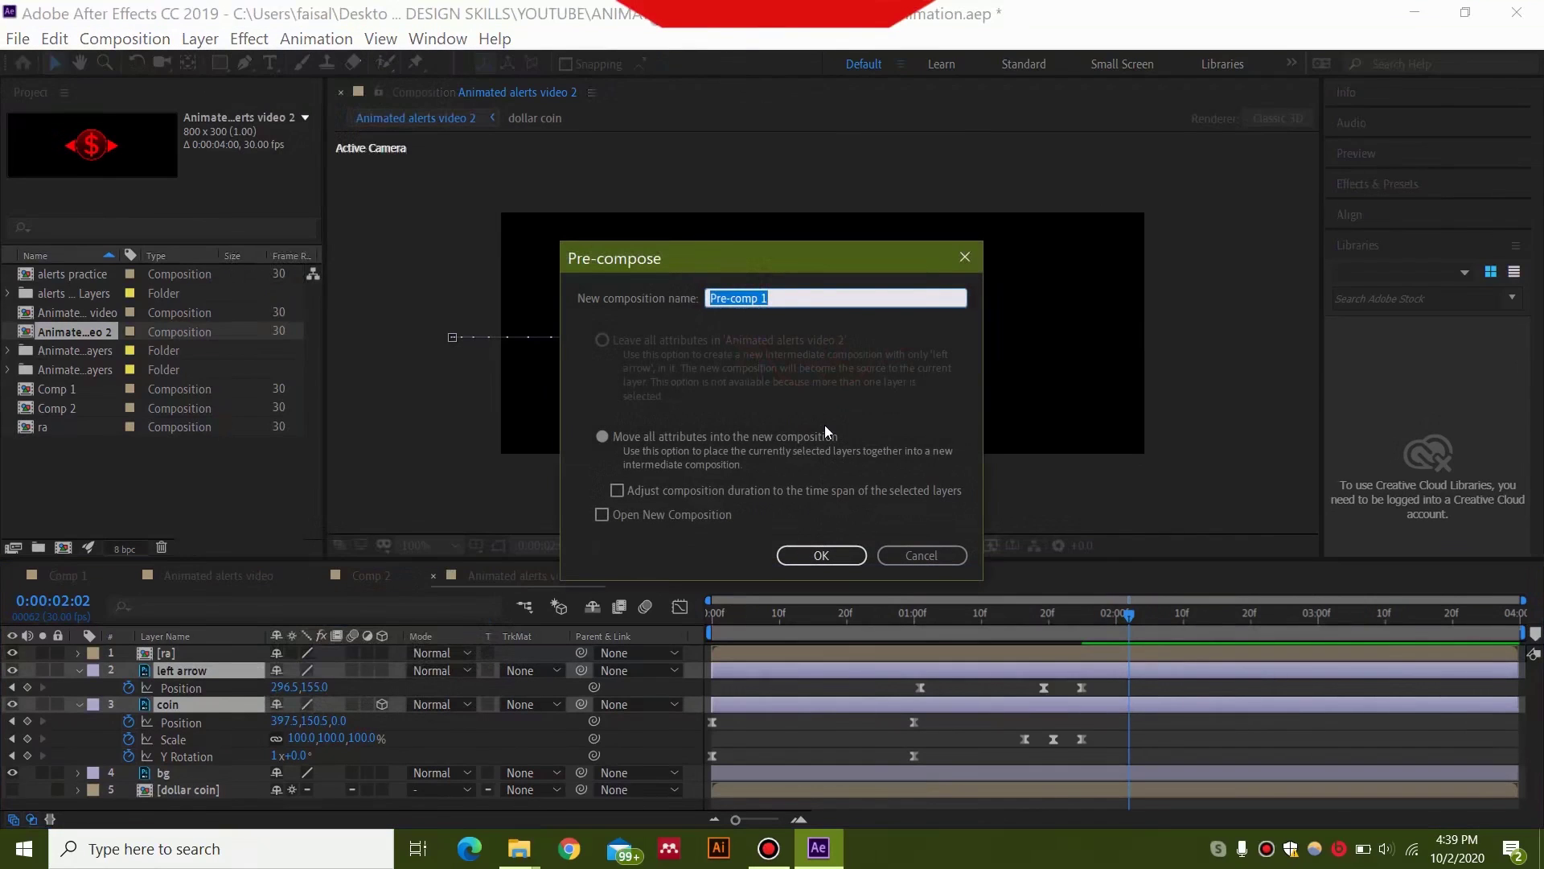
{"action": "type", "text": "coin"}
{"action": "left_click", "coordinate": [827, 549]}
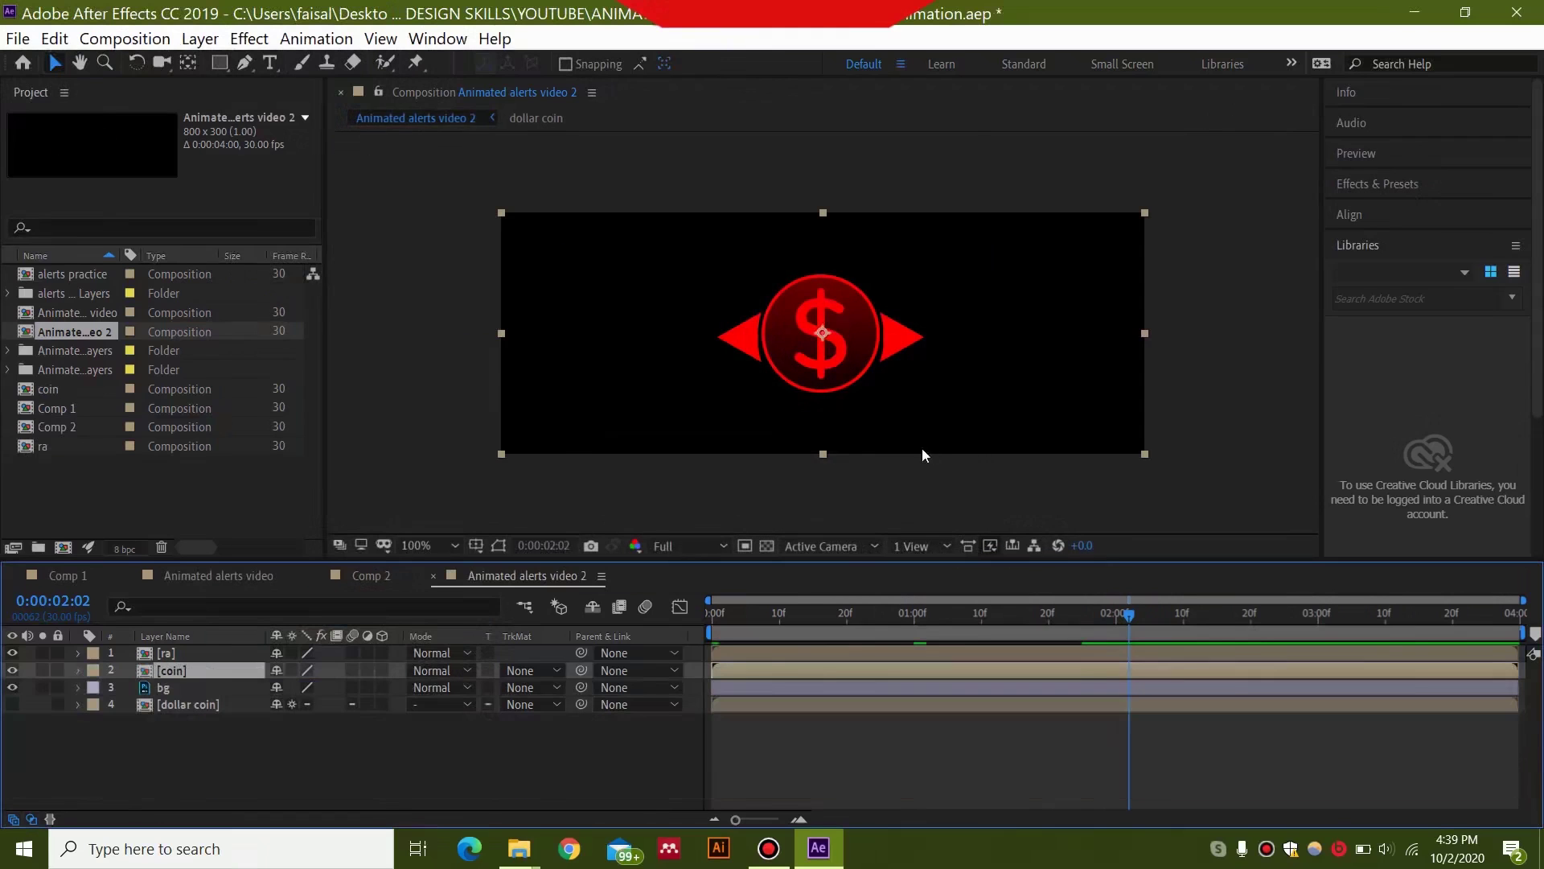
- Add Position keyframes to the ra and coin pre-comps at 0:00:02:02, and advance the current time to 0:00:02:11
{"action": "left_click", "coordinate": [191, 653]}
{"action": "left_click", "coordinate": [193, 670]}
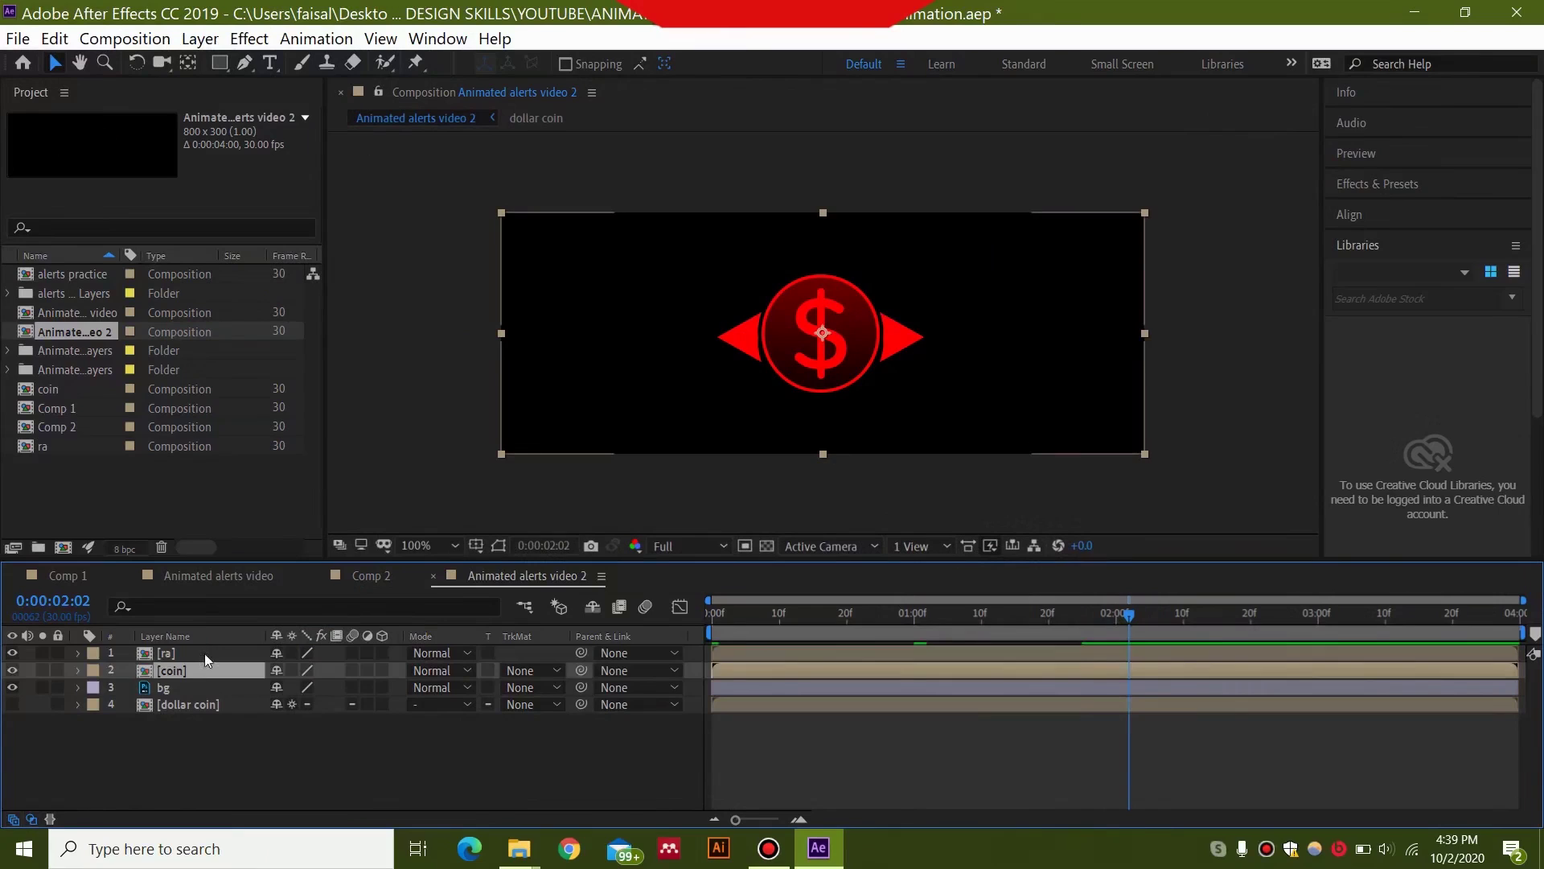
{"action": "left_click", "coordinate": [204, 653]}
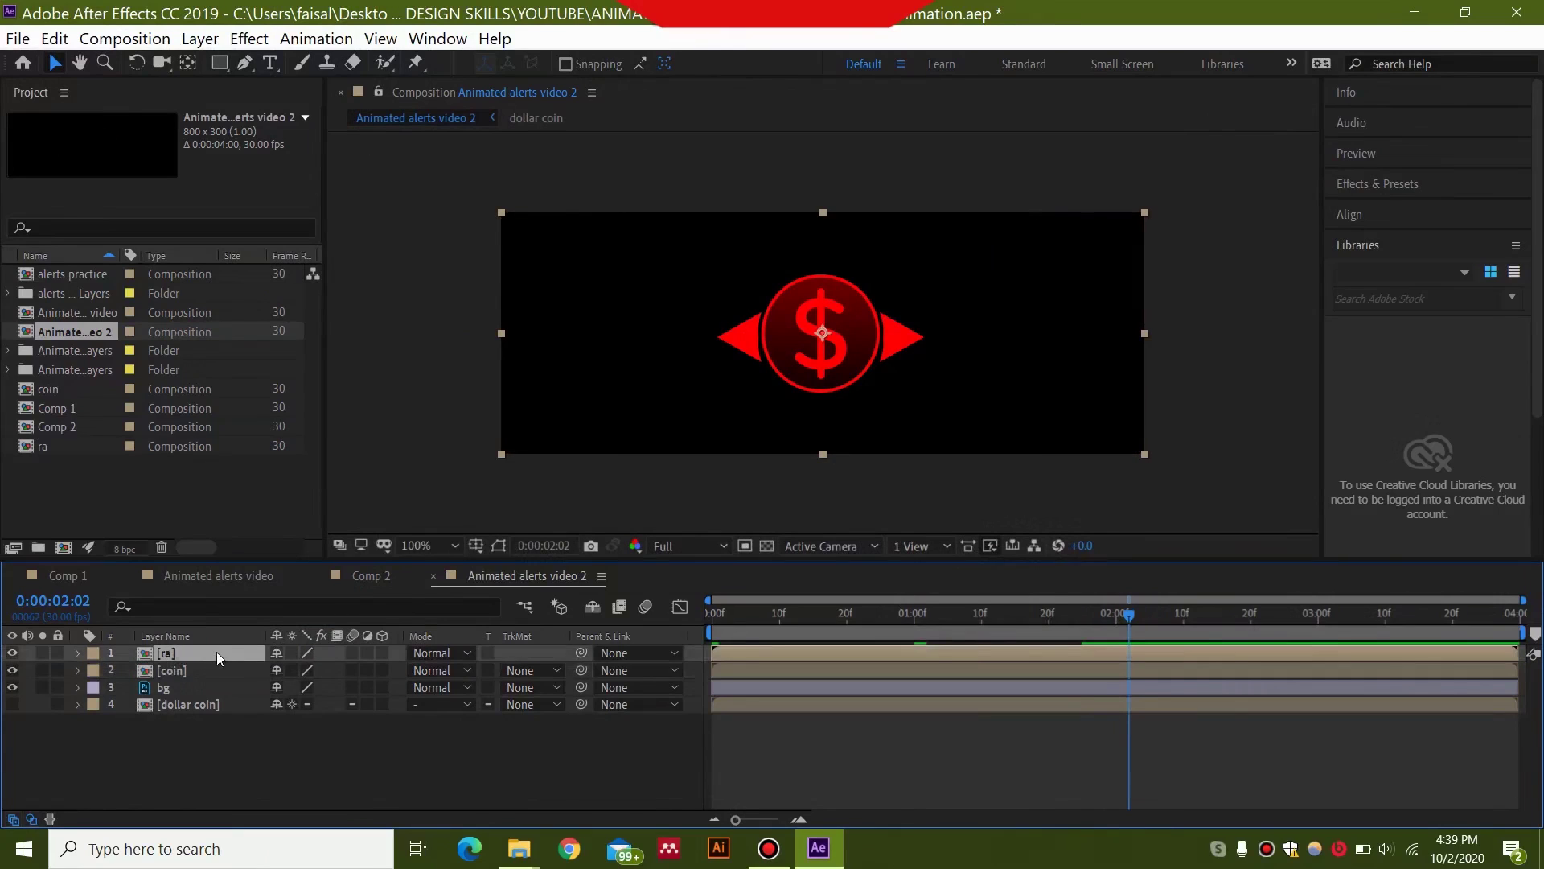
{"action": "key", "text": "p"}
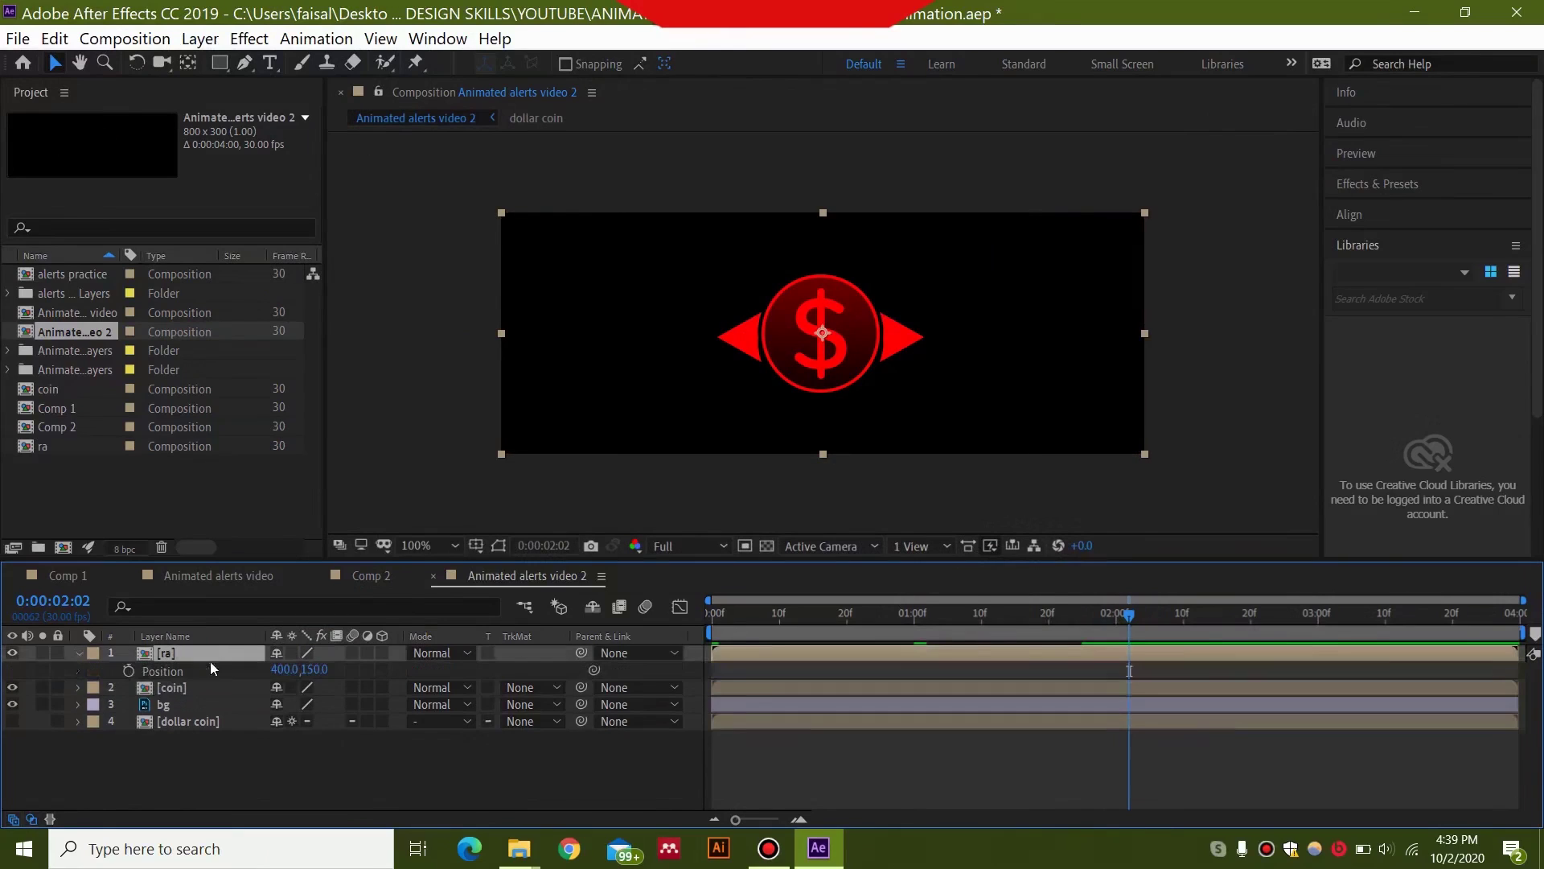
{"action": "left_click", "coordinate": [190, 688]}
{"action": "key", "text": "p"}
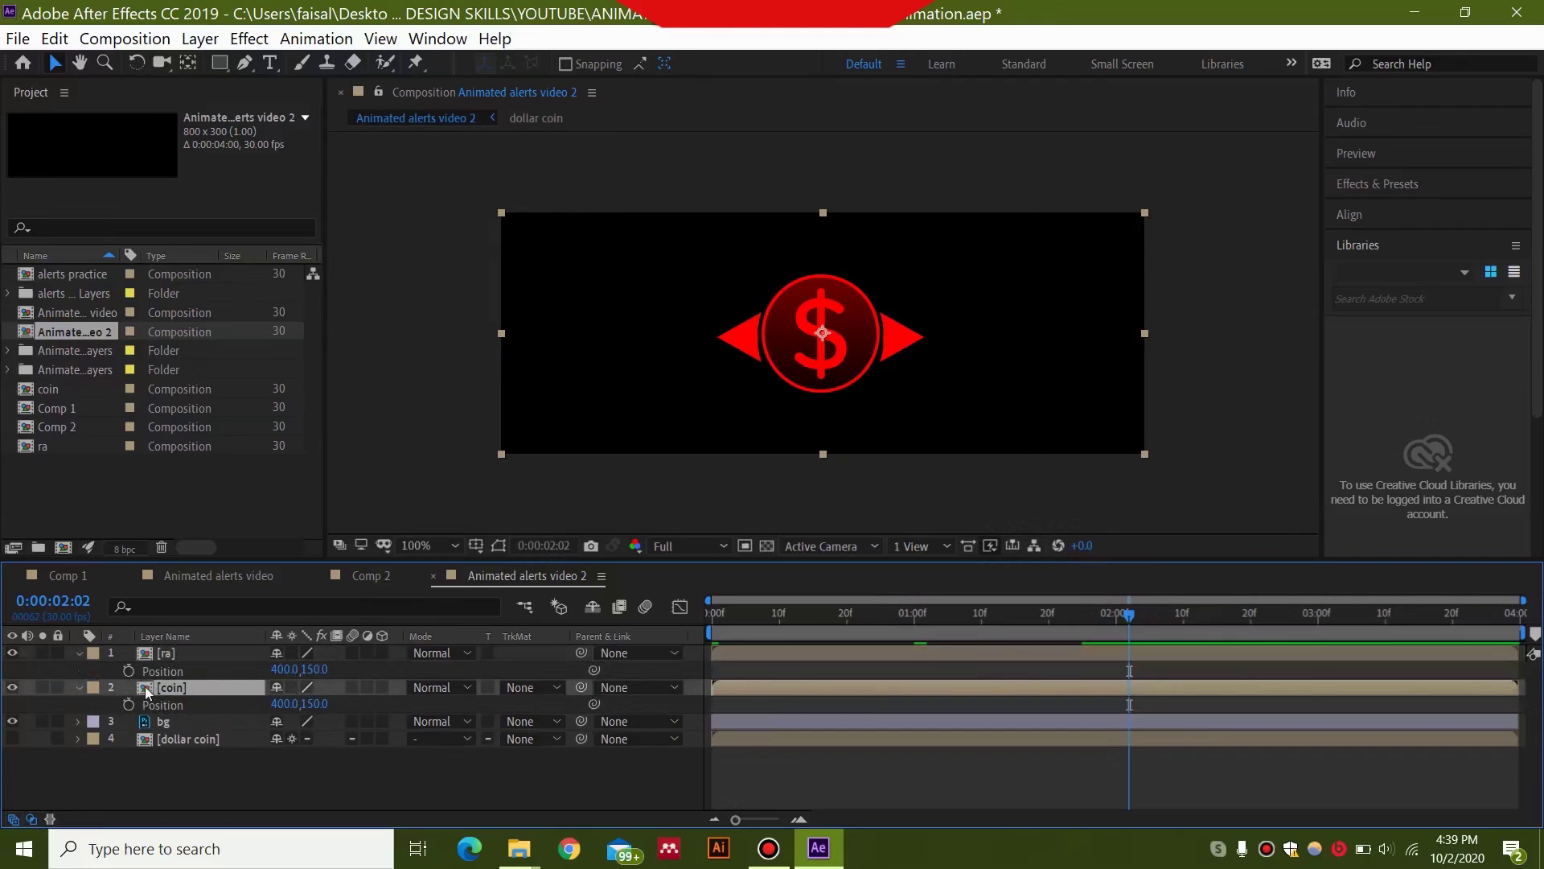
{"action": "left_click", "coordinate": [128, 670]}
{"action": "left_click", "coordinate": [129, 704]}
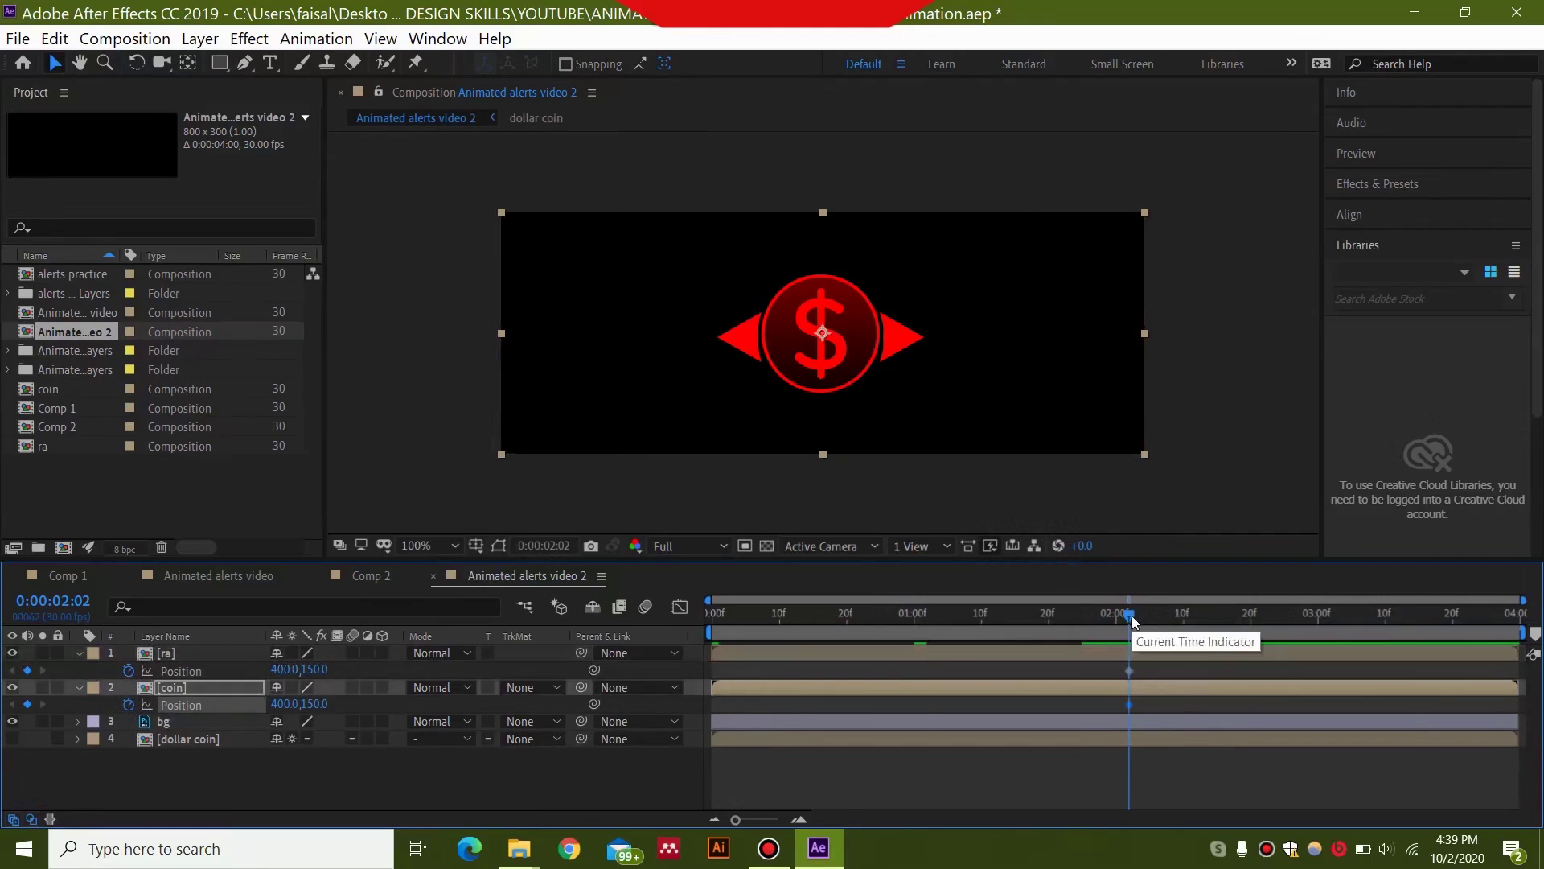
{"action": "left_click_drag", "start_coordinate": [1136, 620], "coordinate": [1194, 617]}
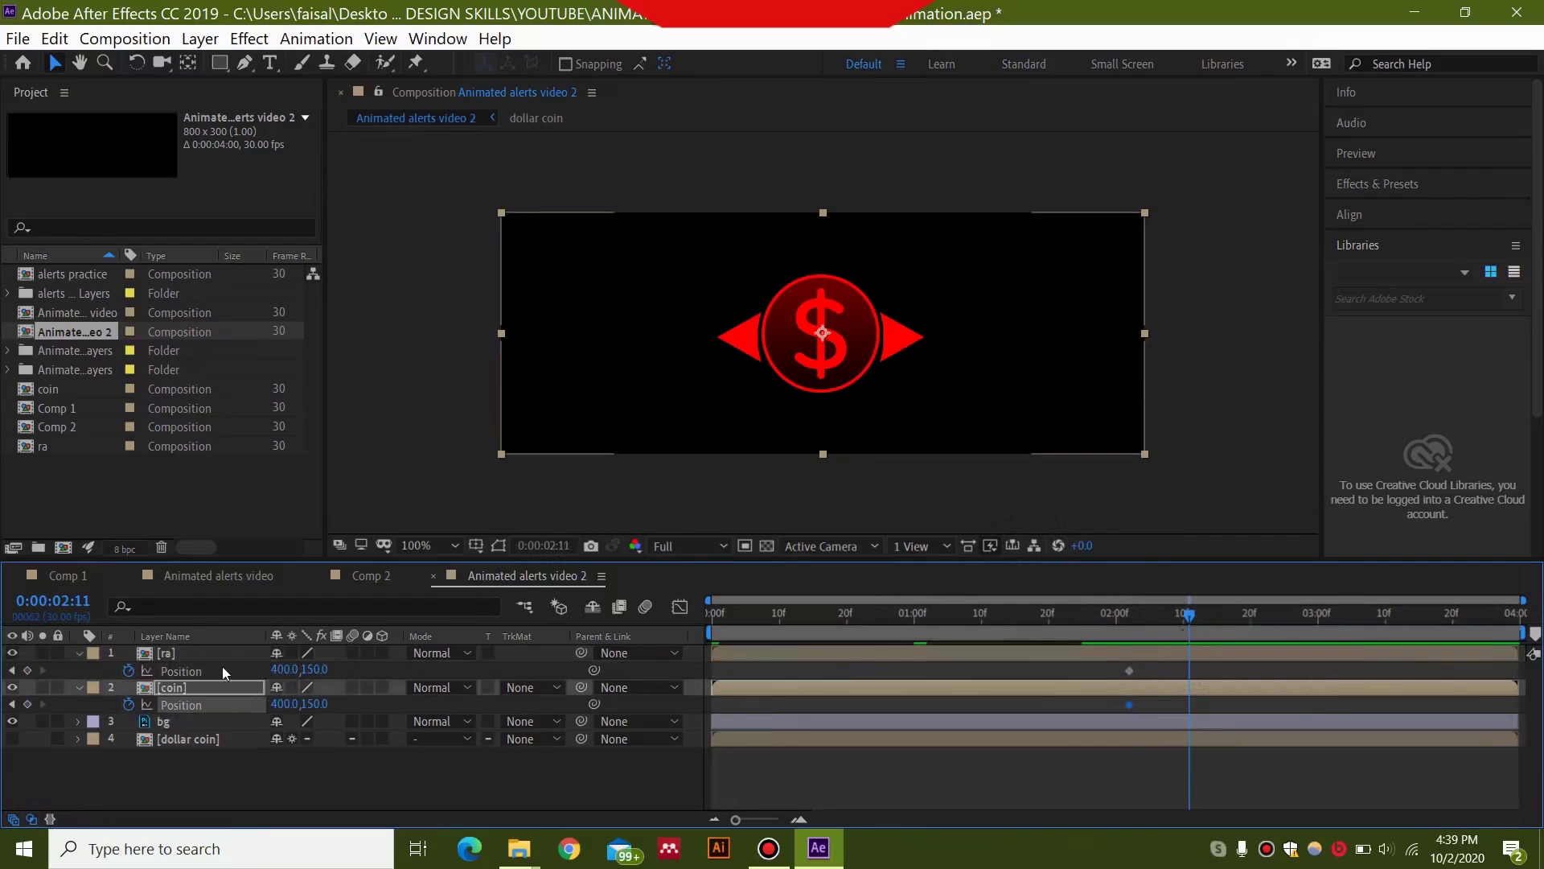
- At 0:00:02:11, move the ra pre-comp right to about 674, 150 and the coin pre-comp left to about 138, 150
{"action": "left_click", "coordinate": [228, 660]}
{"action": "left_click", "coordinate": [895, 344]}
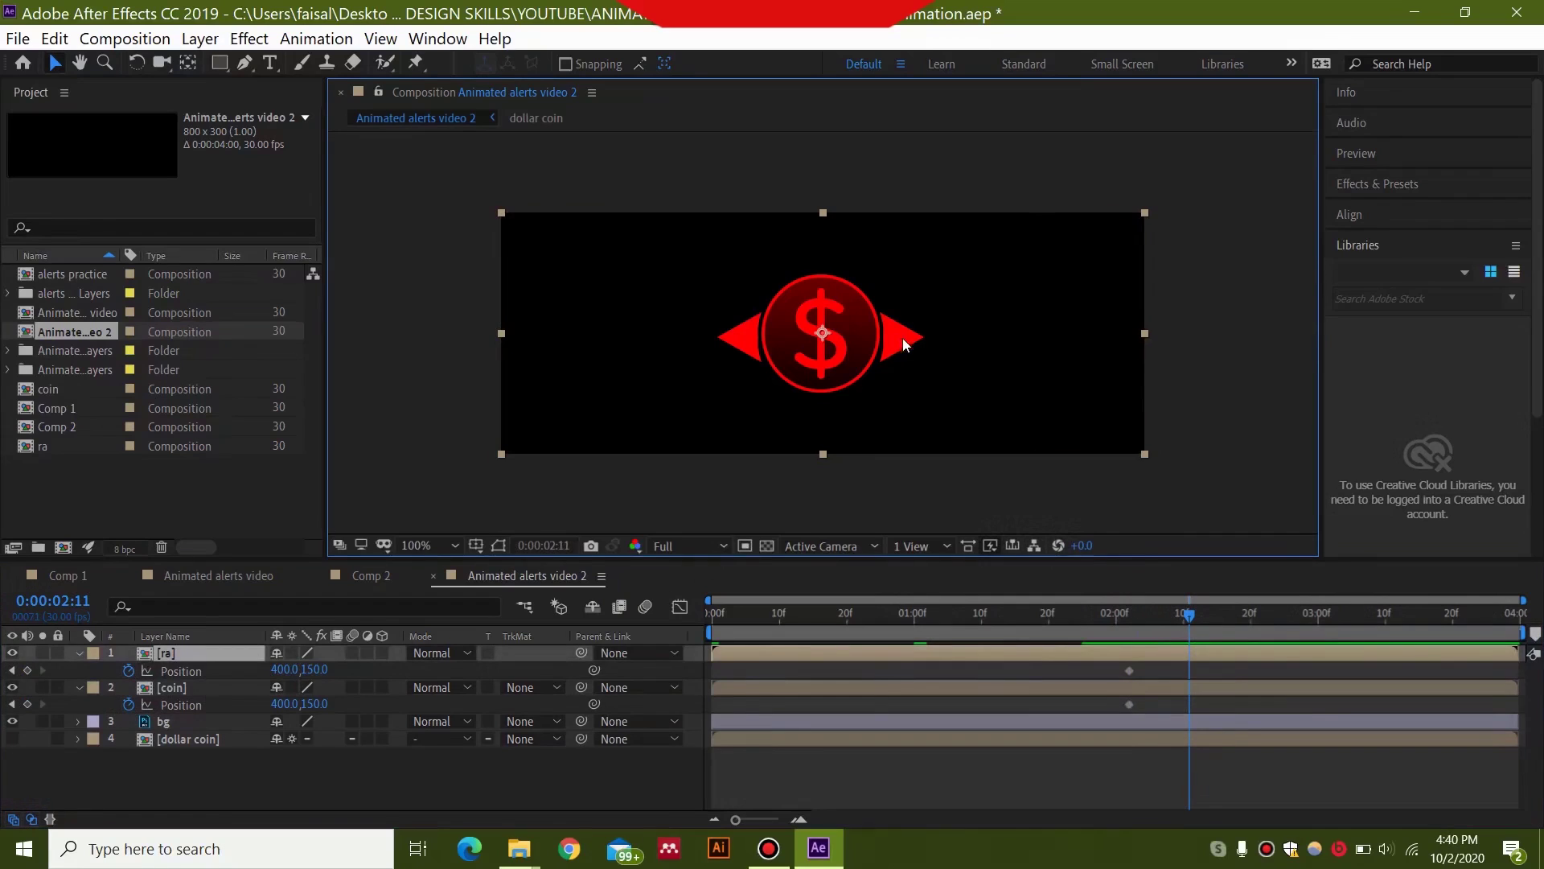
{"action": "left_click_drag", "start_coordinate": [900, 343], "coordinate": [1117, 346]}
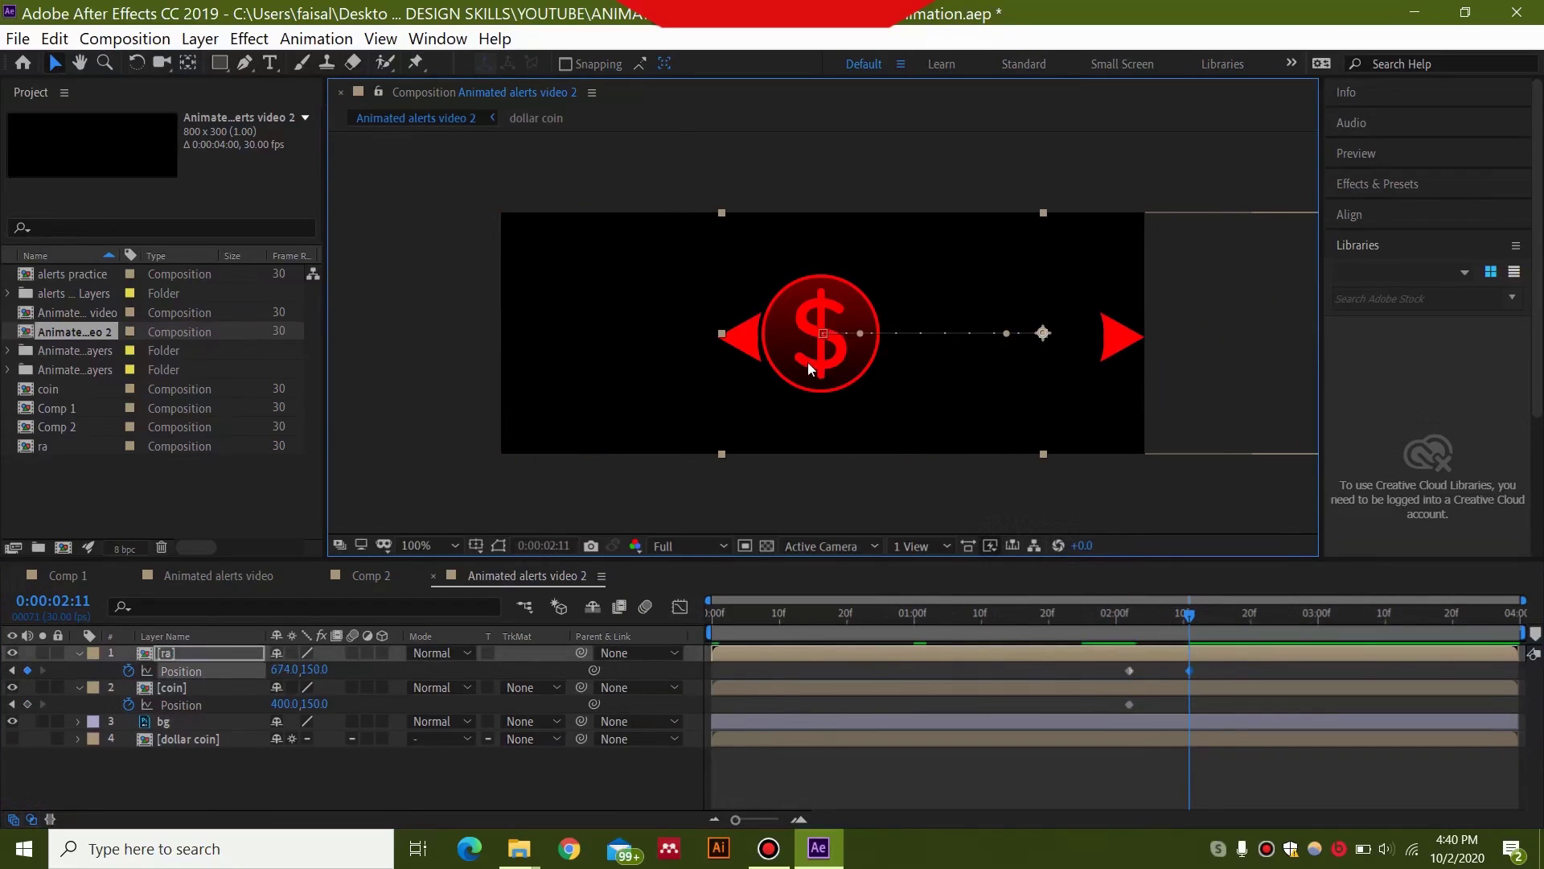
{"action": "left_click", "coordinate": [221, 688]}
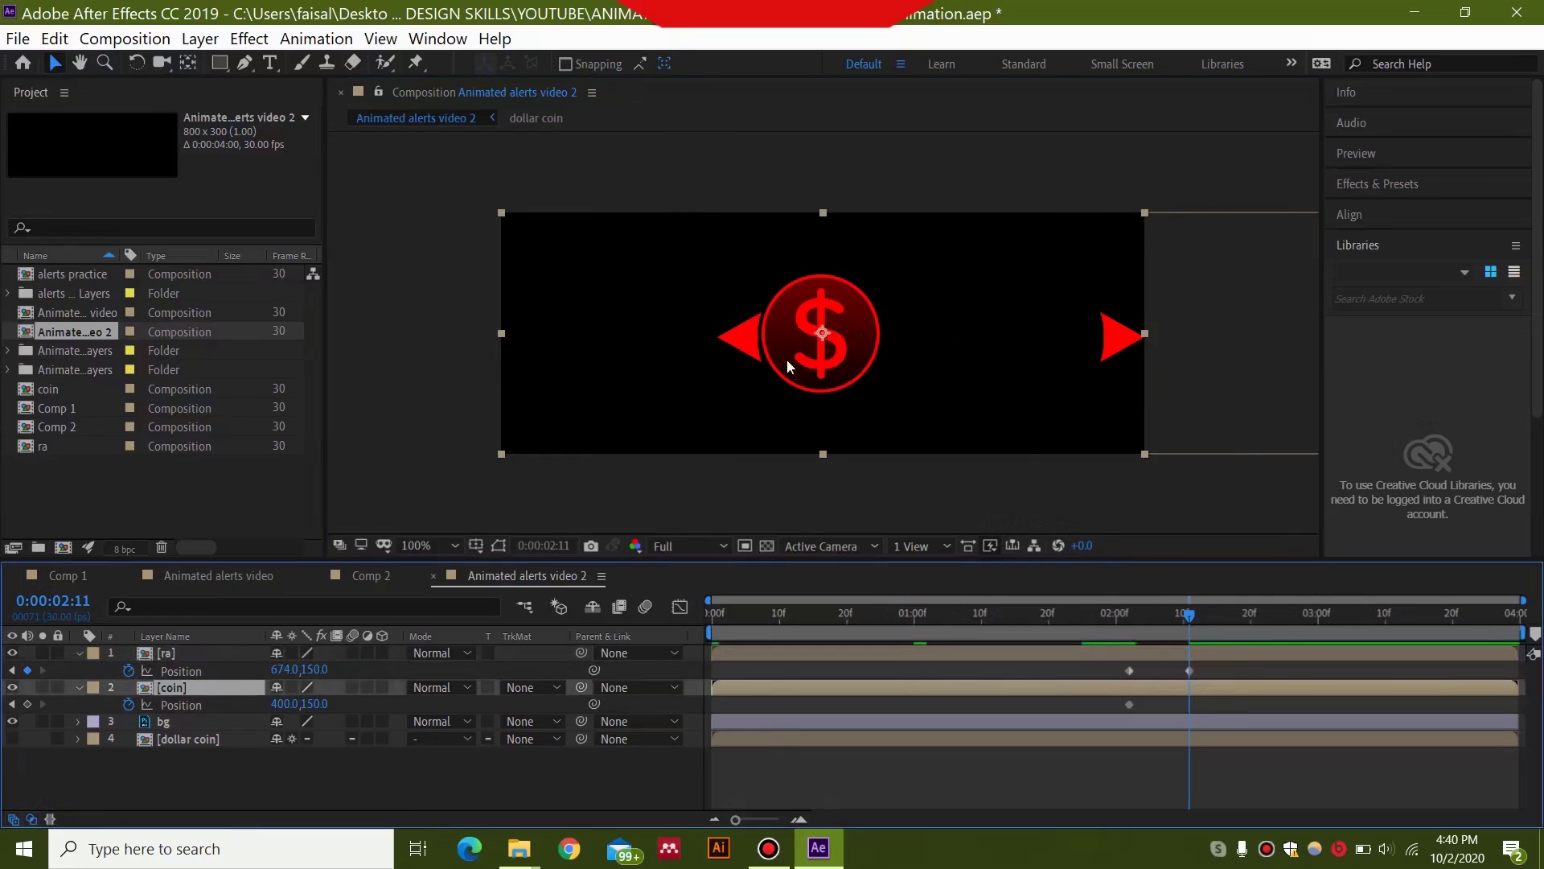
{"action": "left_click_drag", "start_coordinate": [788, 366], "coordinate": [587, 370]}
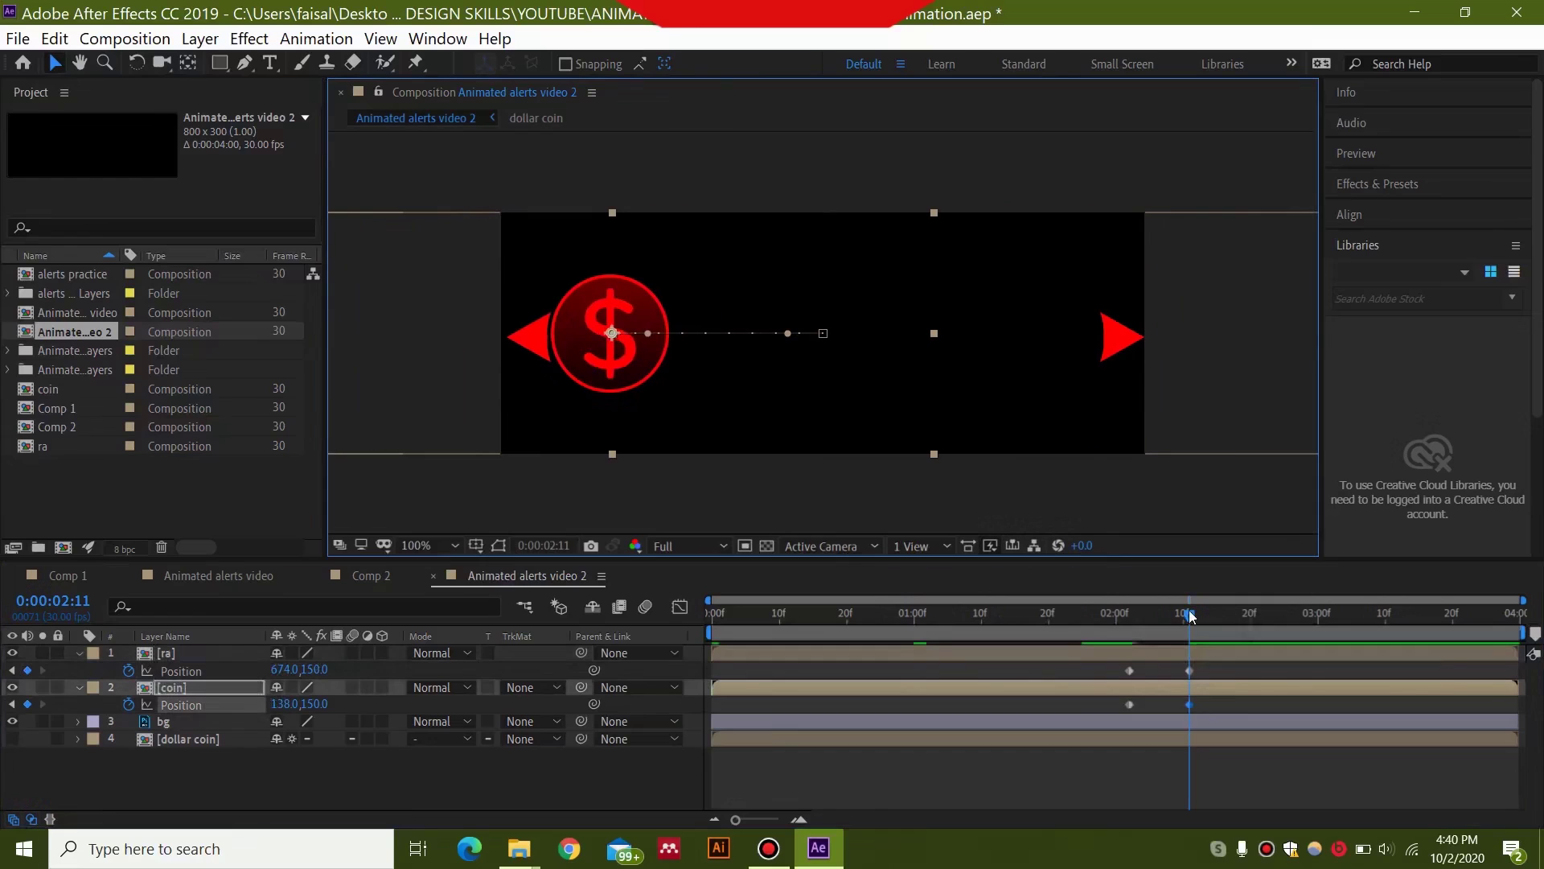
- Preview the animation from the start, and apply Easy Ease to all Position keyframes of the ra and coin pre-comps
{"action": "left_click_drag", "start_coordinate": [1191, 616], "coordinate": [712, 616]}
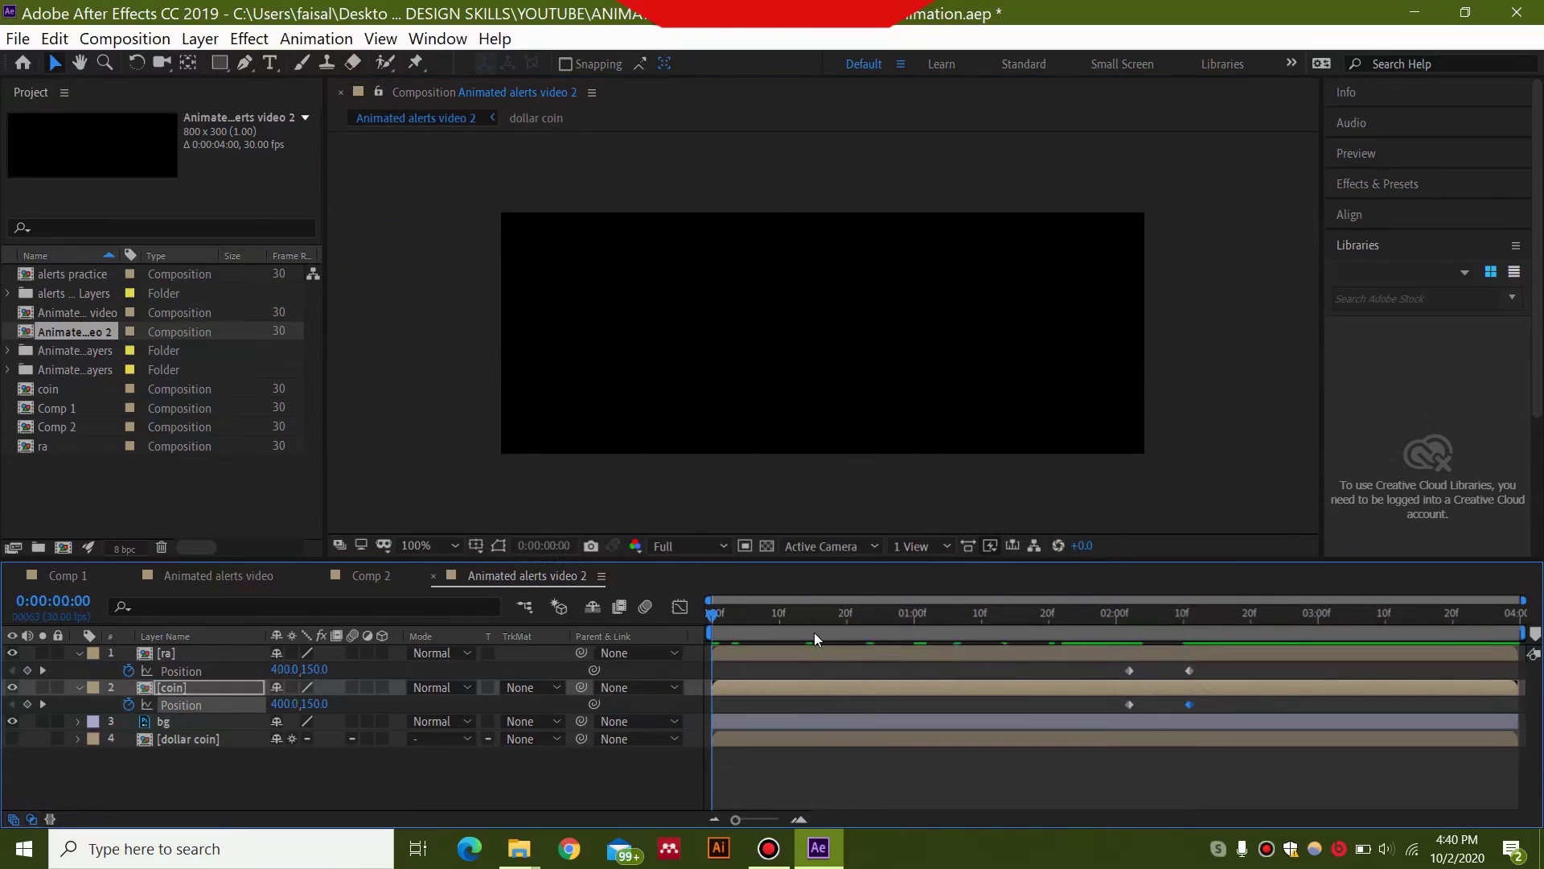
{"action": "key", "text": "space"}
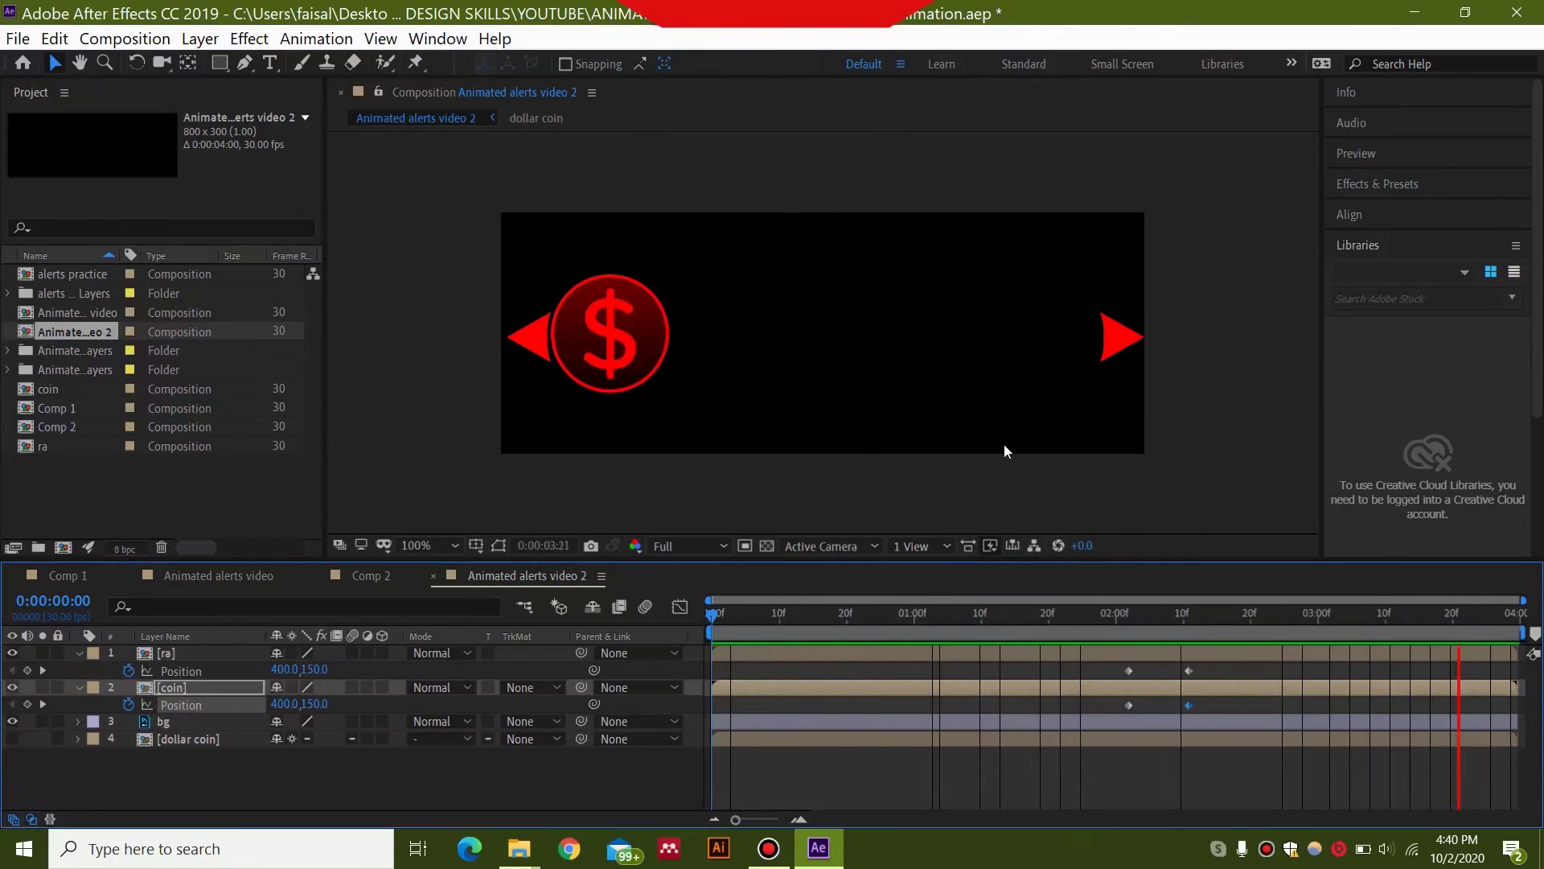
{"action": "key", "text": "space"}
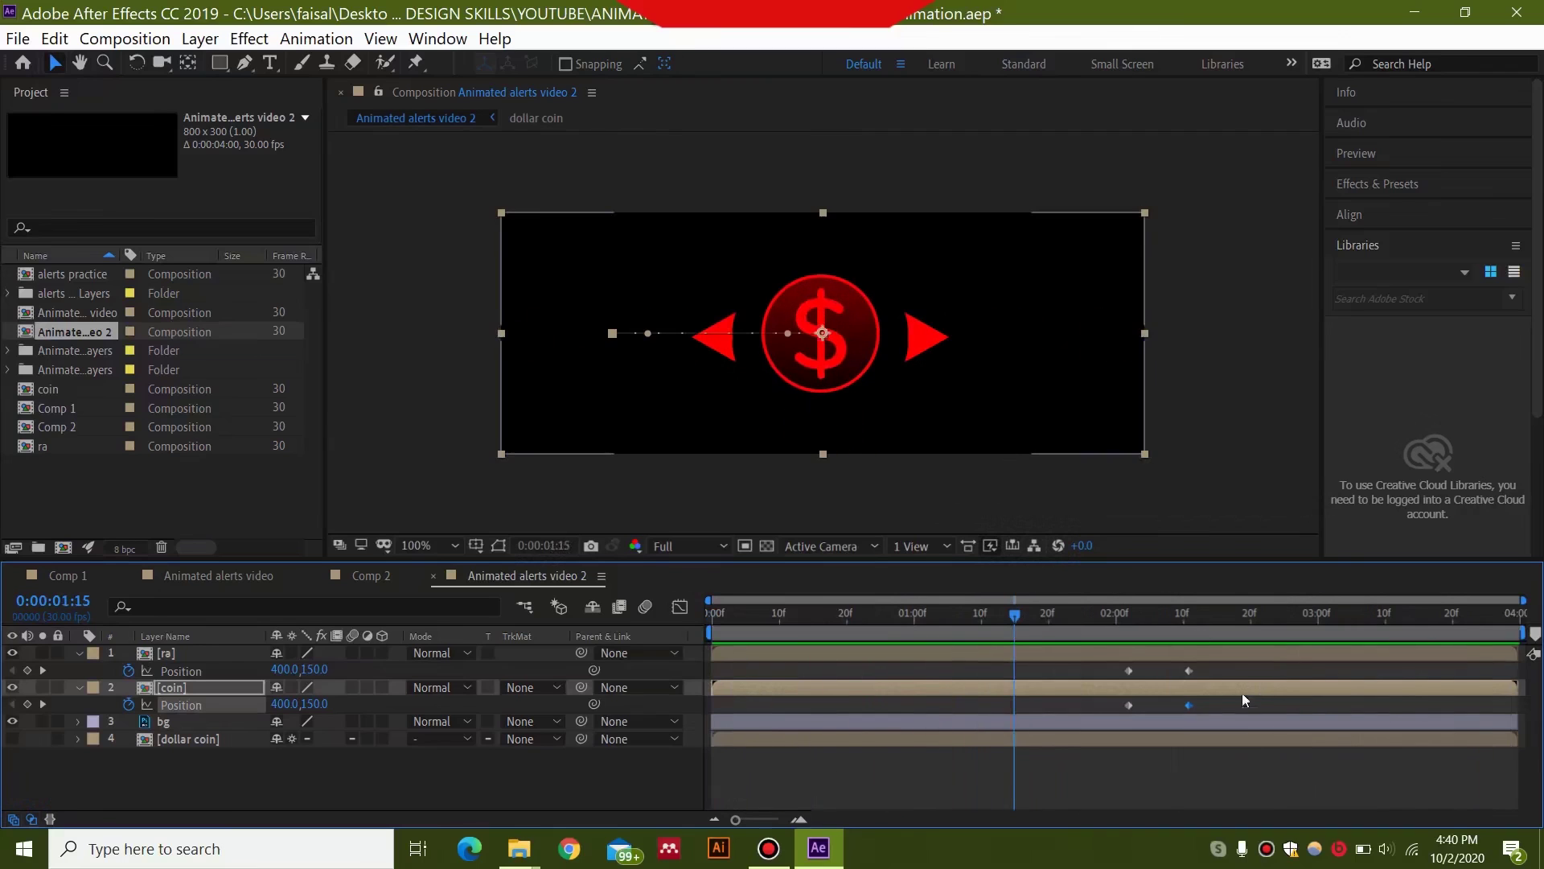
{"action": "left_click_drag", "start_coordinate": [1222, 667], "coordinate": [1138, 708]}
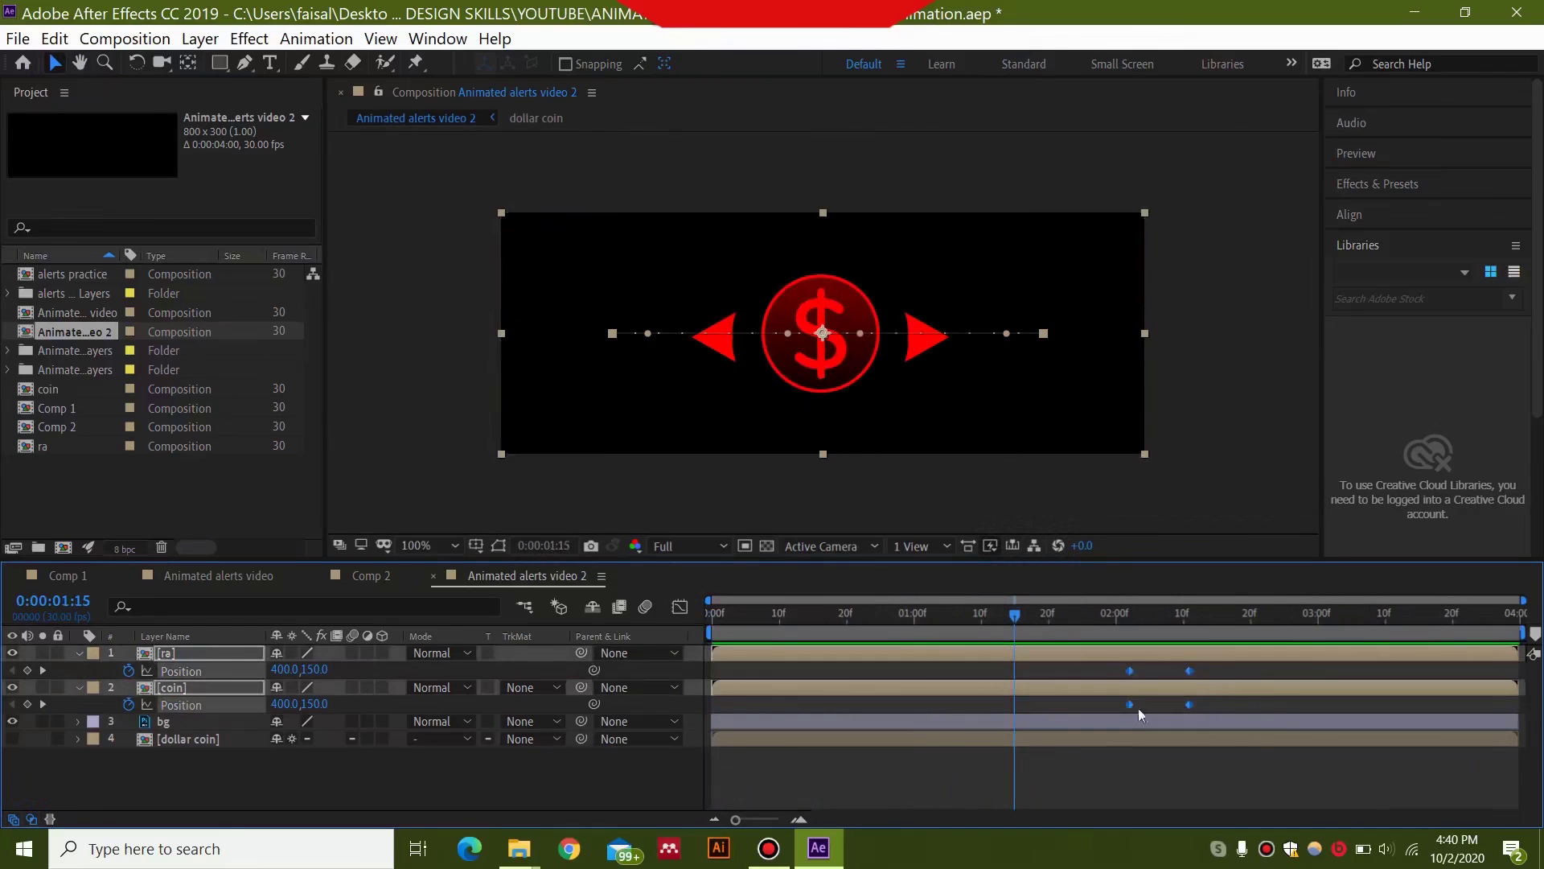
{"action": "right_click", "coordinate": [1189, 707]}
{"action": "mouse_move", "coordinate": [1254, 692]}
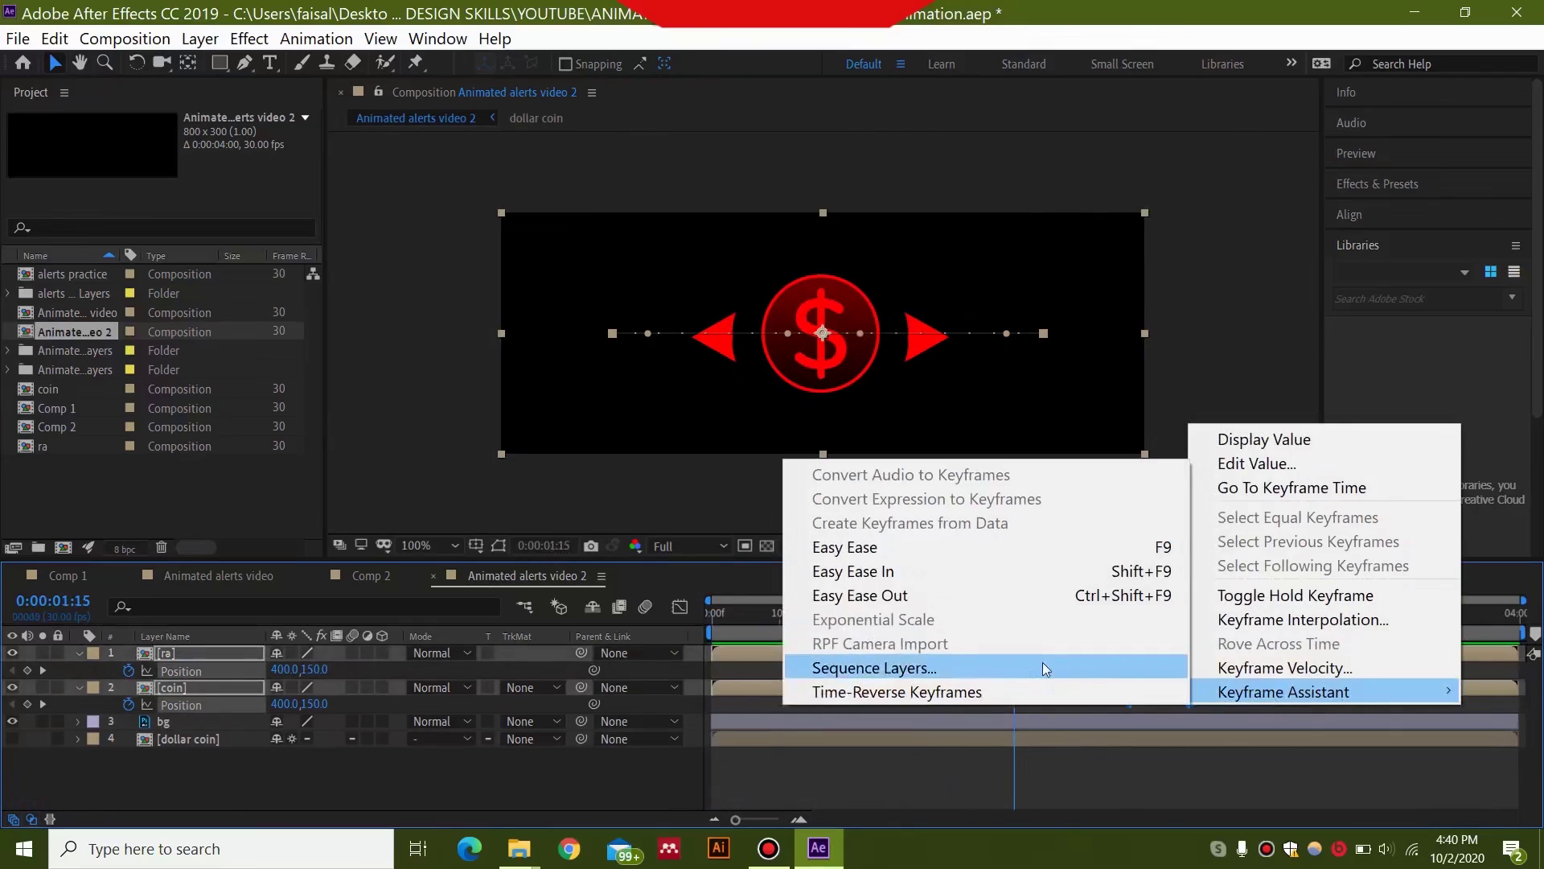
{"action": "left_click", "coordinate": [1032, 552]}
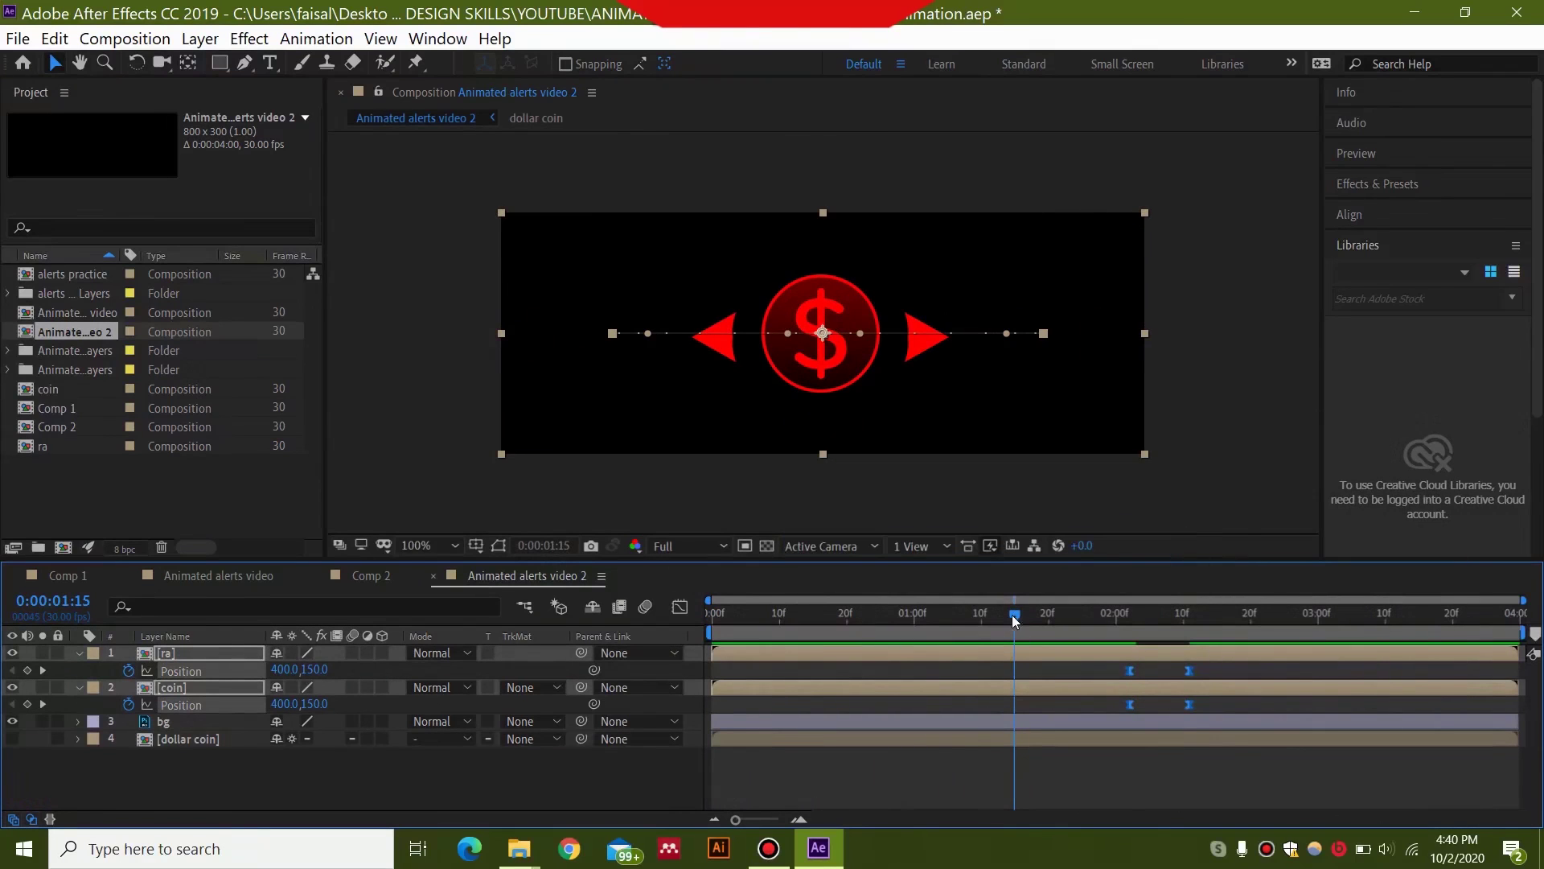
- Hide the bg layer and show the transparency grid behind the alert, previewing the animation without its background
{"action": "left_click_drag", "start_coordinate": [1012, 614], "coordinate": [1156, 614]}
{"action": "left_click", "coordinate": [12, 722]}
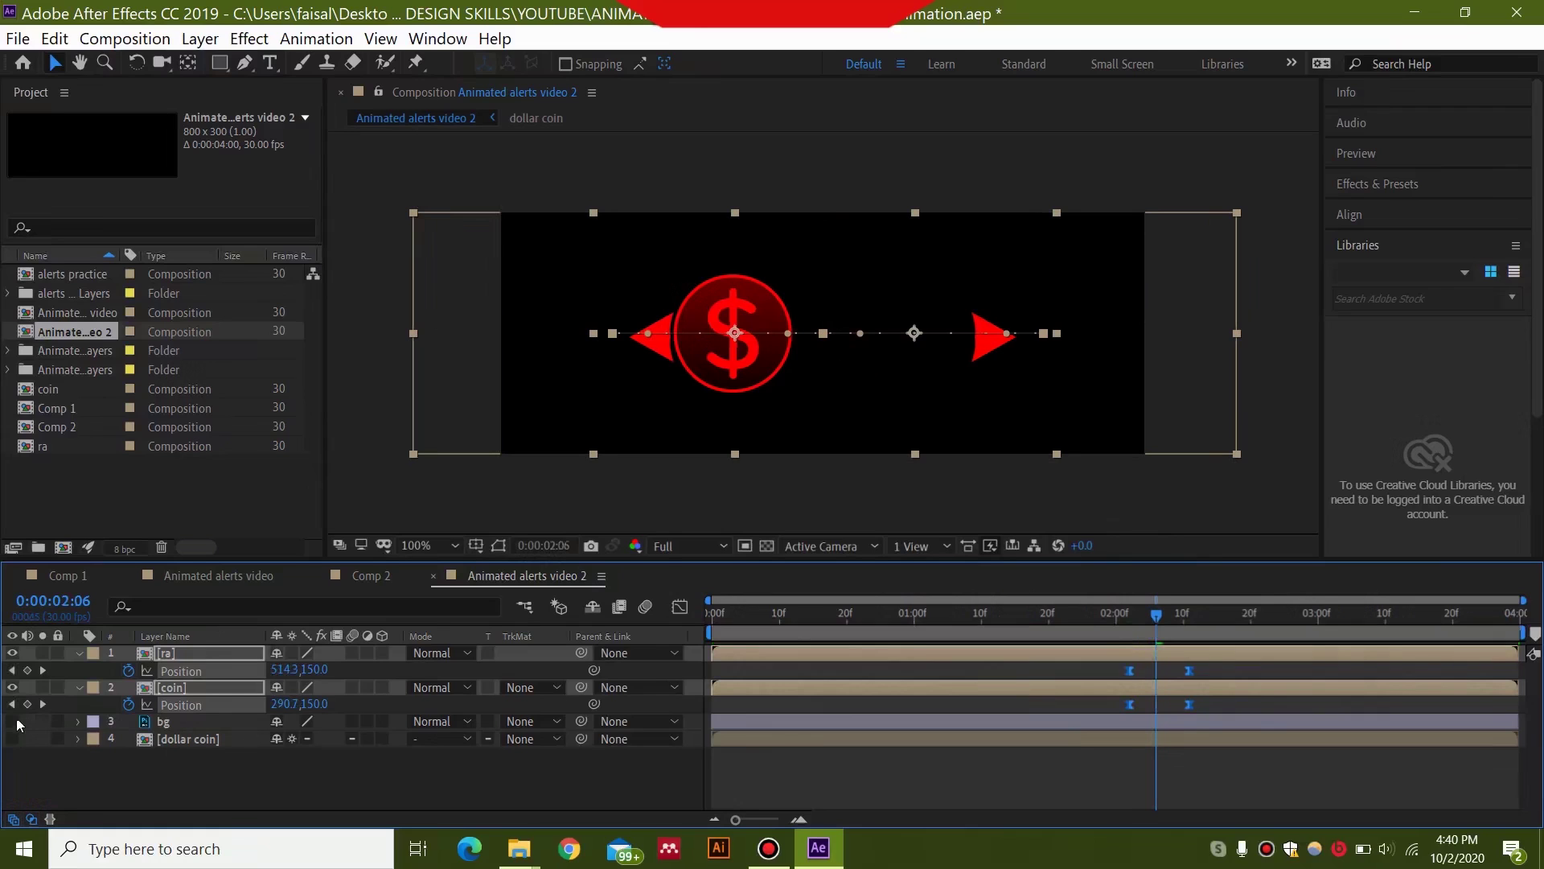
{"action": "left_click", "coordinate": [768, 547]}
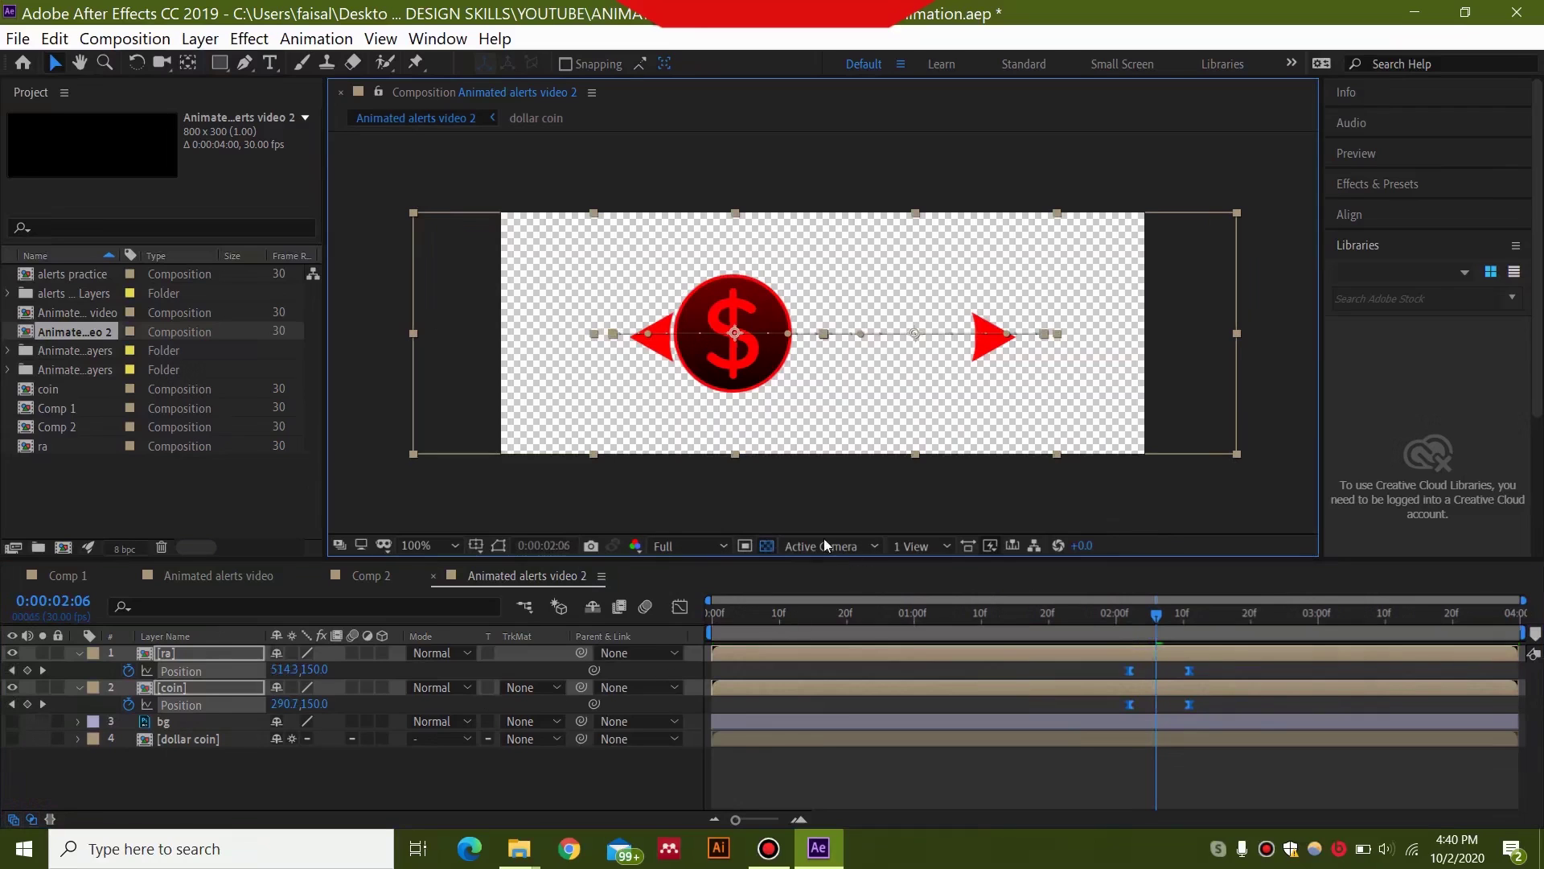
{"action": "left_click", "coordinate": [12, 722]}
{"action": "left_click", "coordinate": [12, 721]}
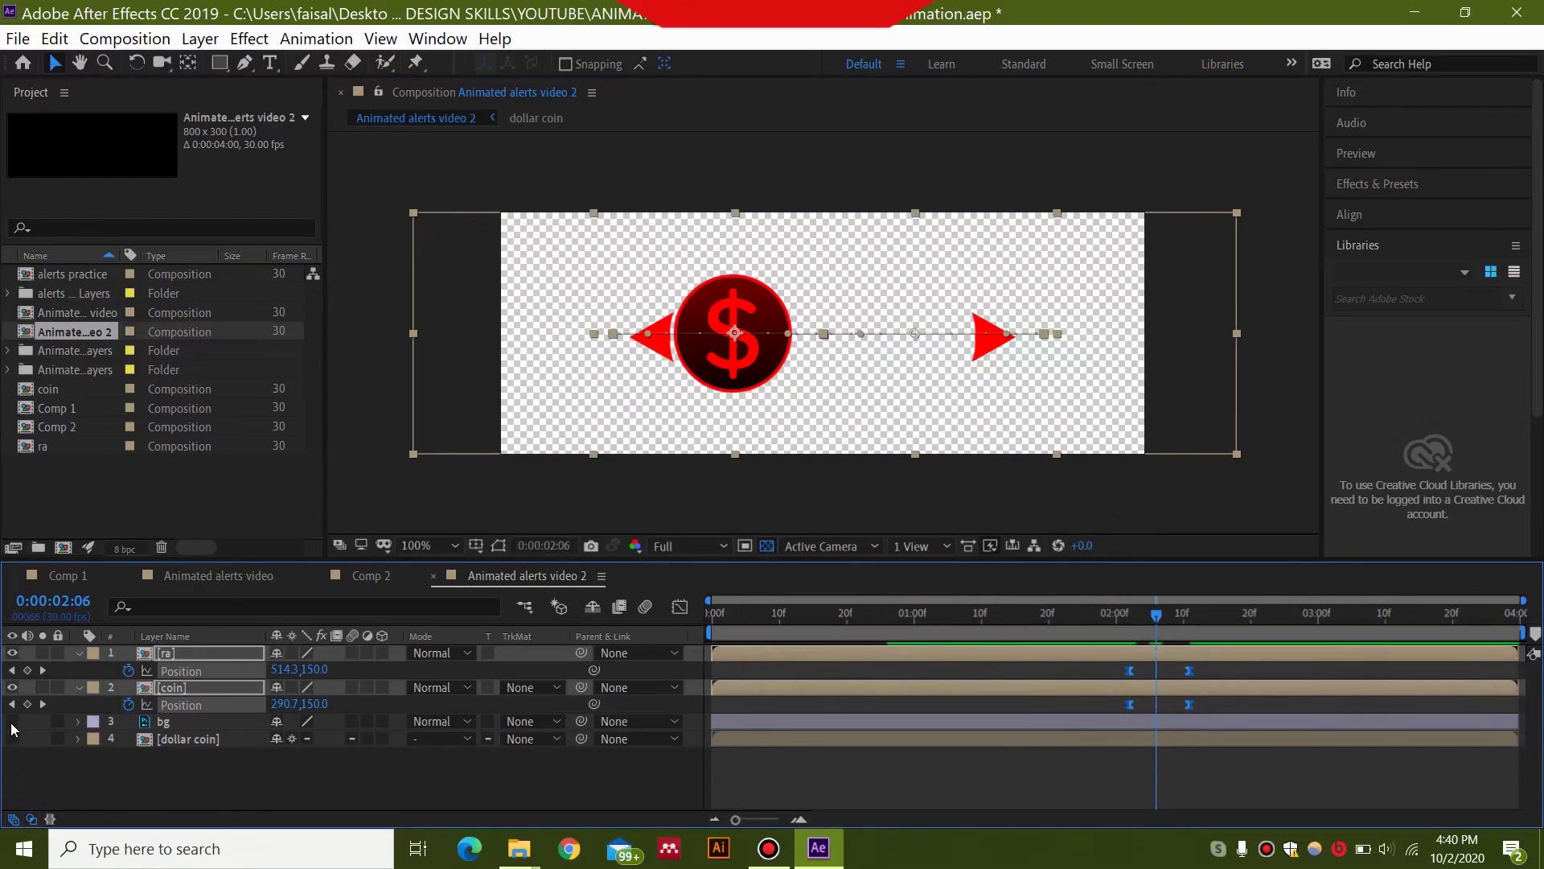
{"action": "left_click", "coordinate": [169, 722]}
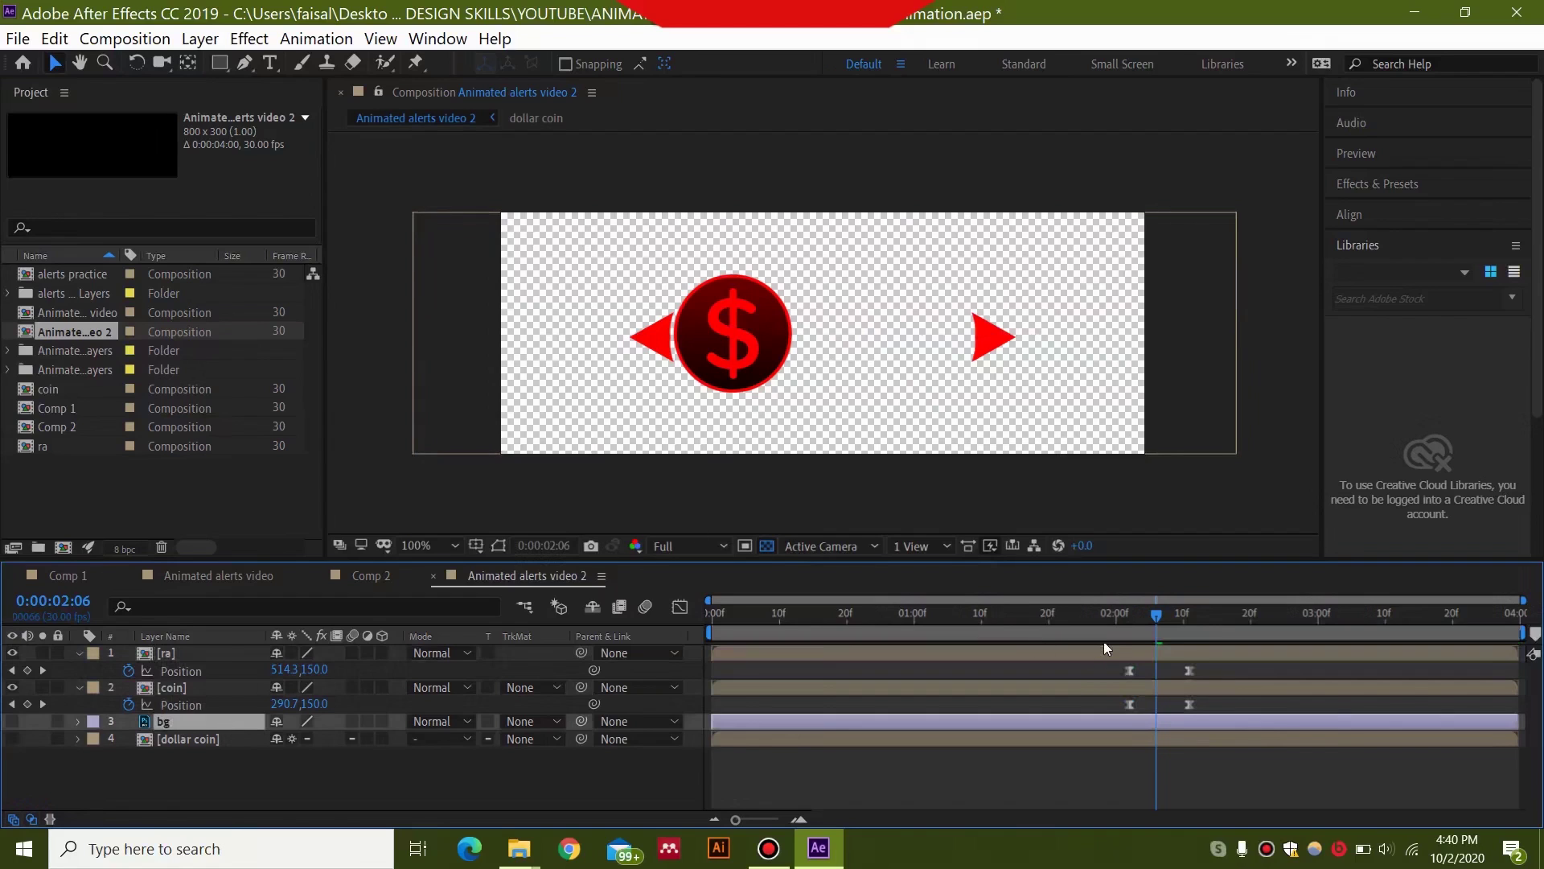
{"action": "key", "text": "space"}
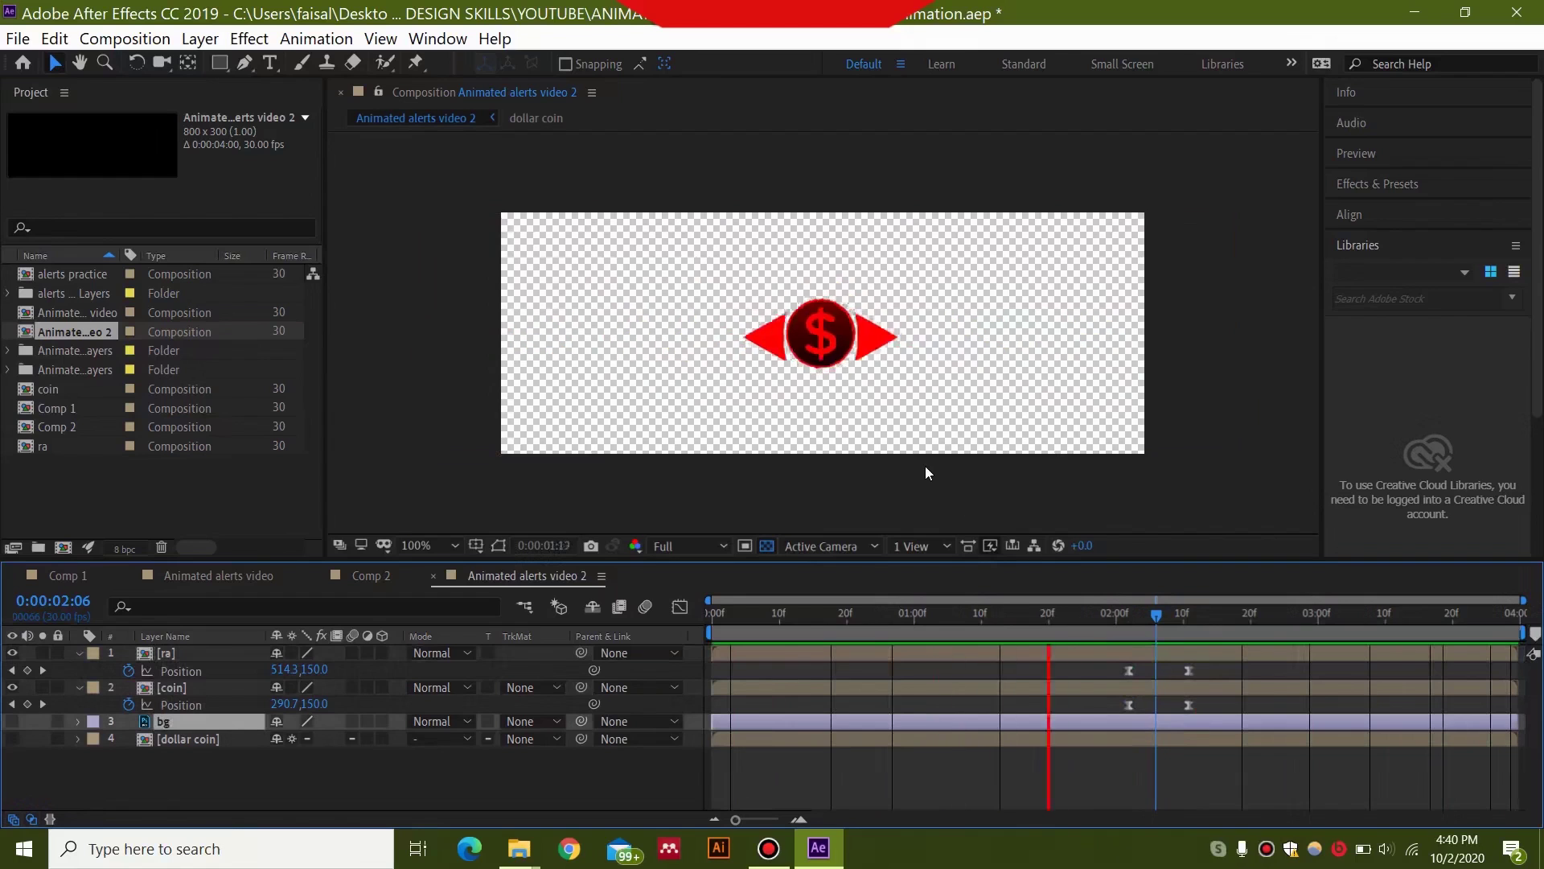
- Add the Animated alerts video 2 composition to the render queue
{"action": "left_click", "coordinate": [18, 39]}
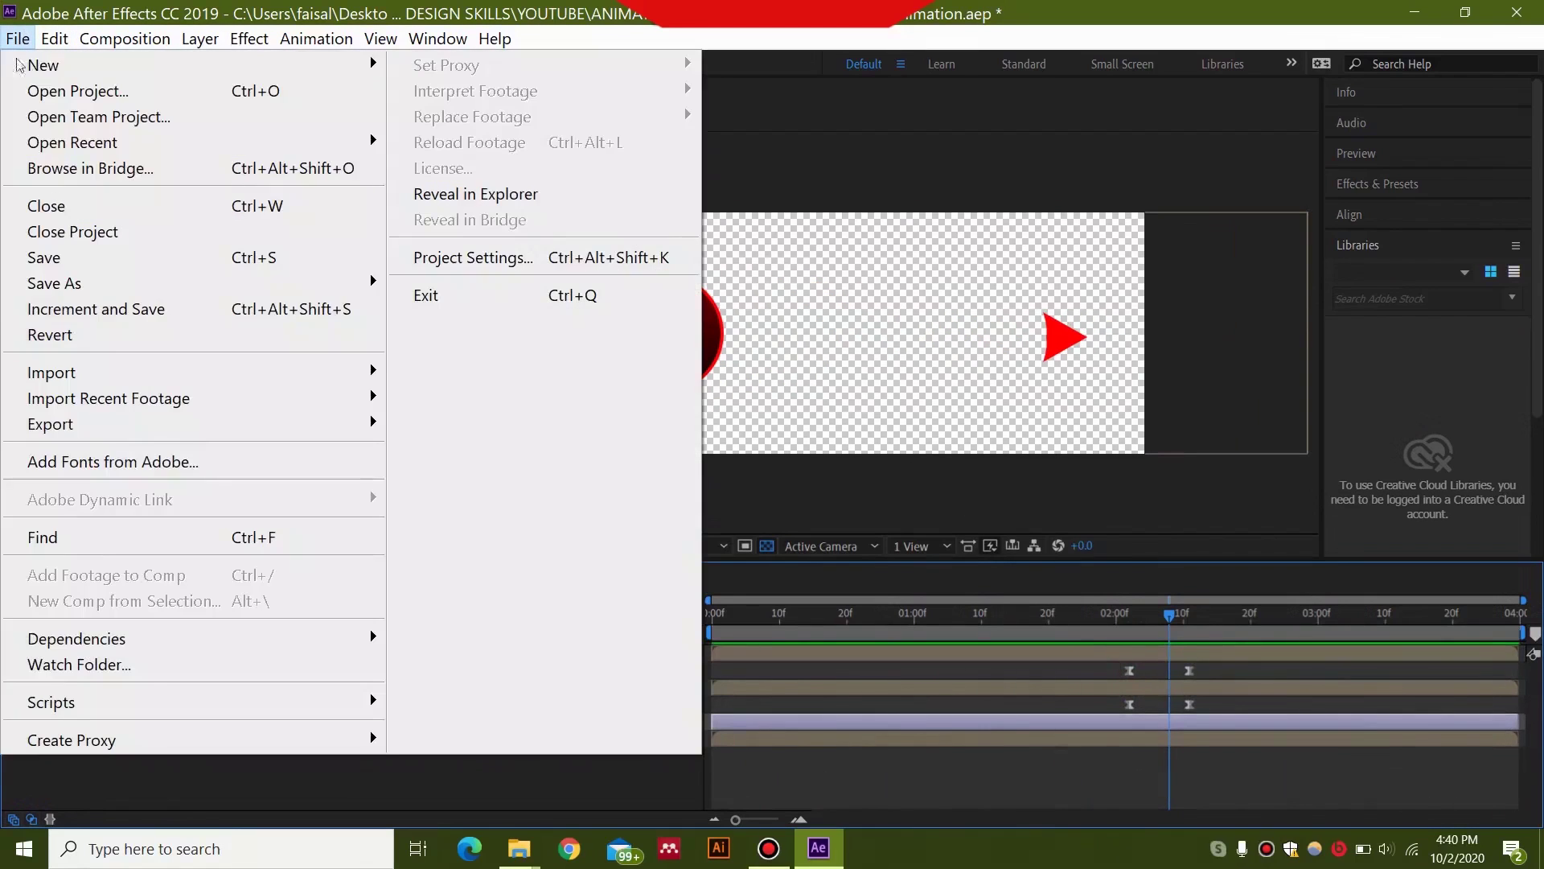
{"action": "mouse_move", "coordinate": [322, 423]}
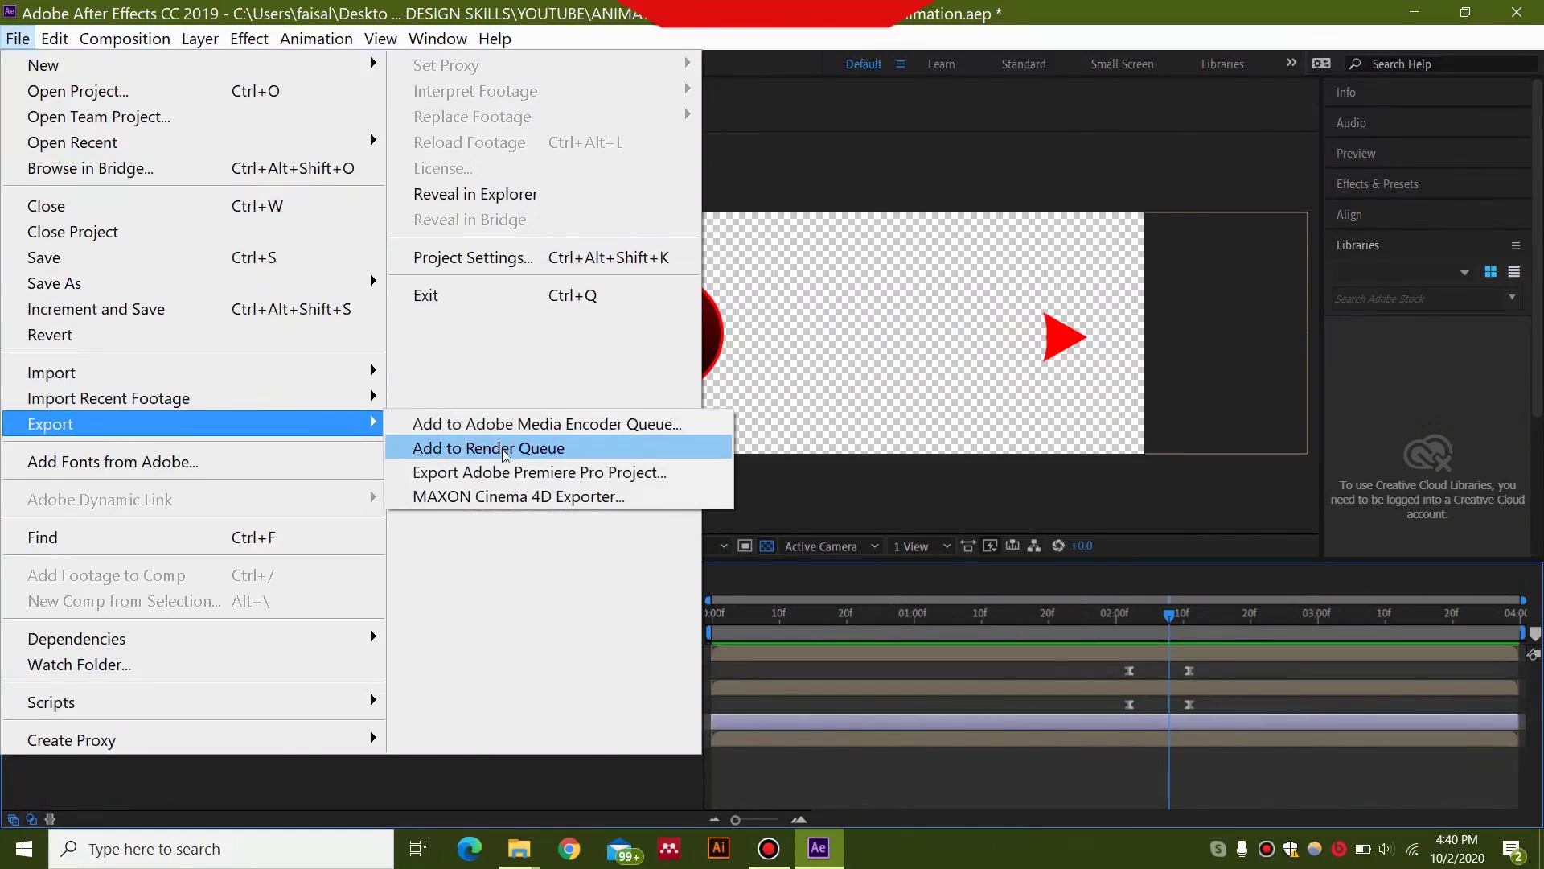
{"action": "left_click", "coordinate": [503, 447]}
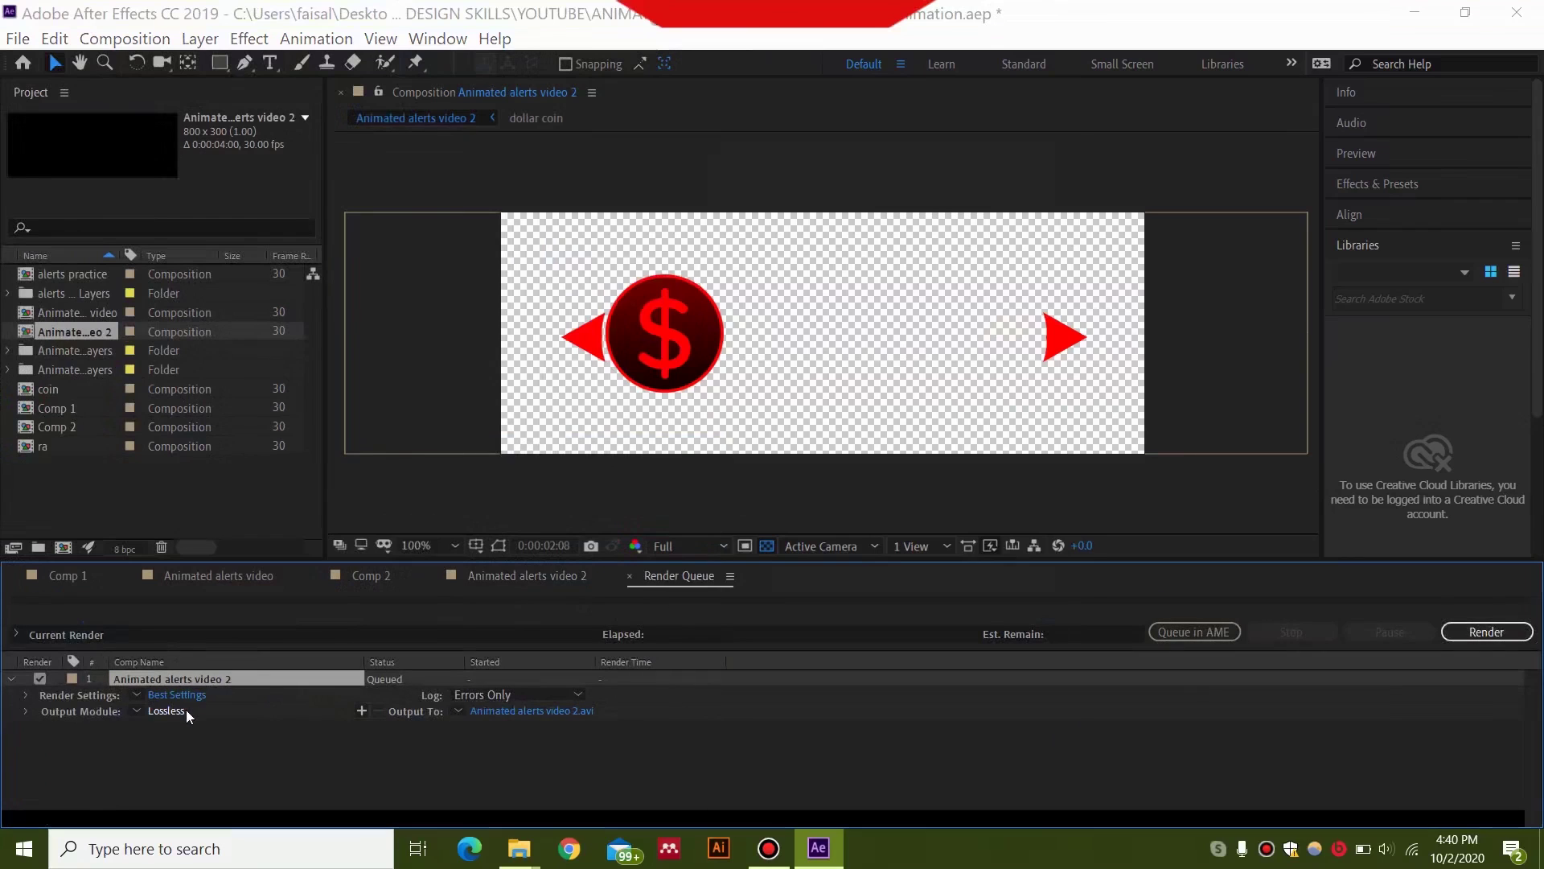
- Set the queued render's output module to QuickTime format with RGB + Alpha channels
{"action": "left_click", "coordinate": [184, 711]}
{"action": "left_click", "coordinate": [724, 175]}
{"action": "left_click", "coordinate": [770, 397]}
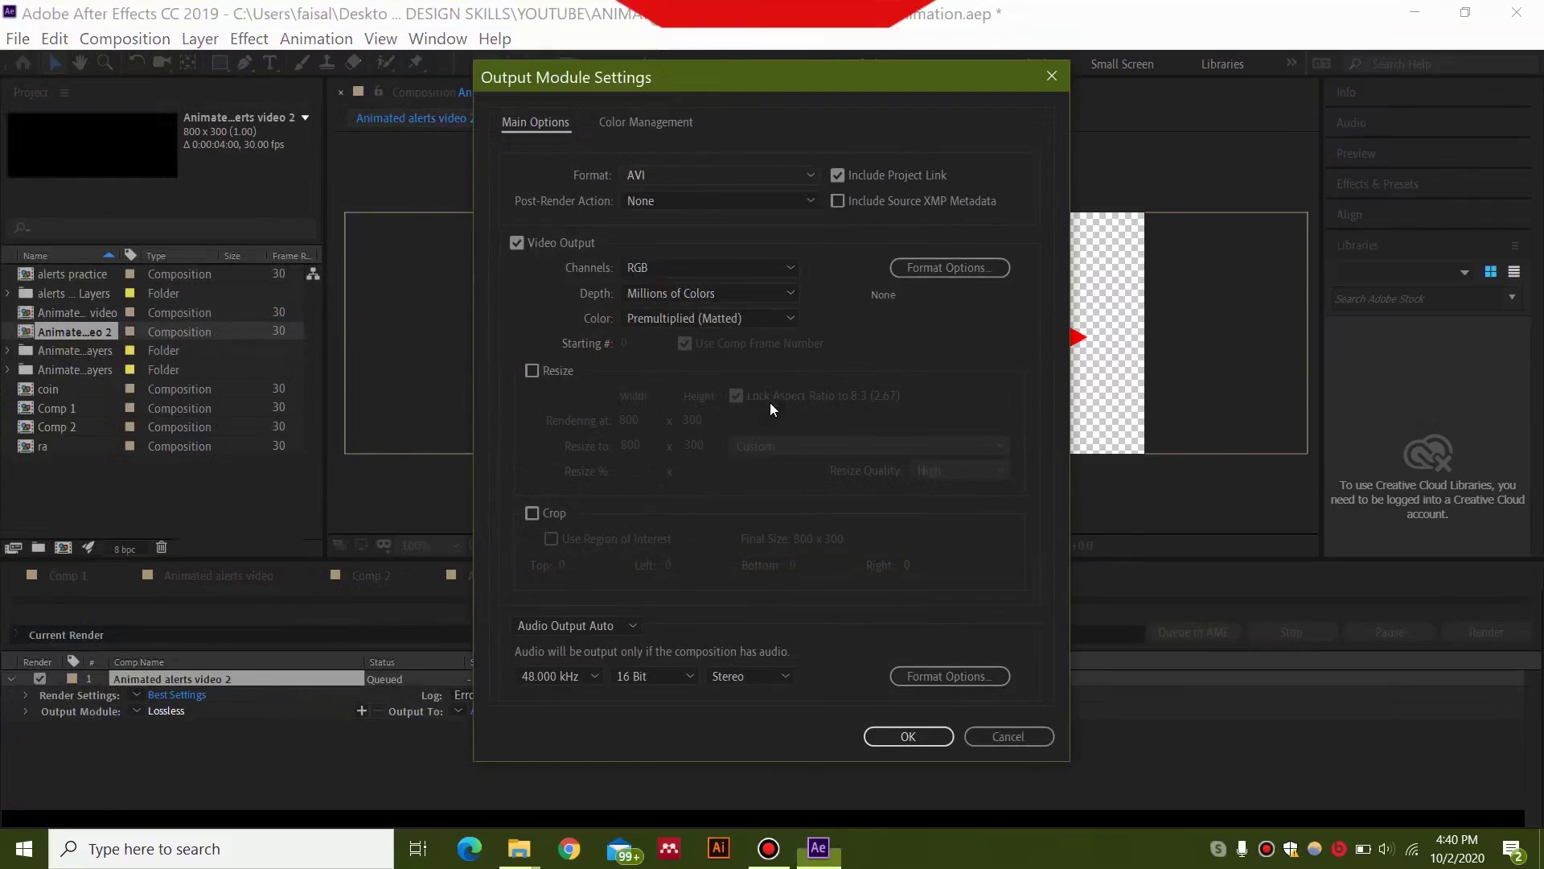
{"action": "left_click", "coordinate": [770, 268]}
{"action": "left_click", "coordinate": [749, 333]}
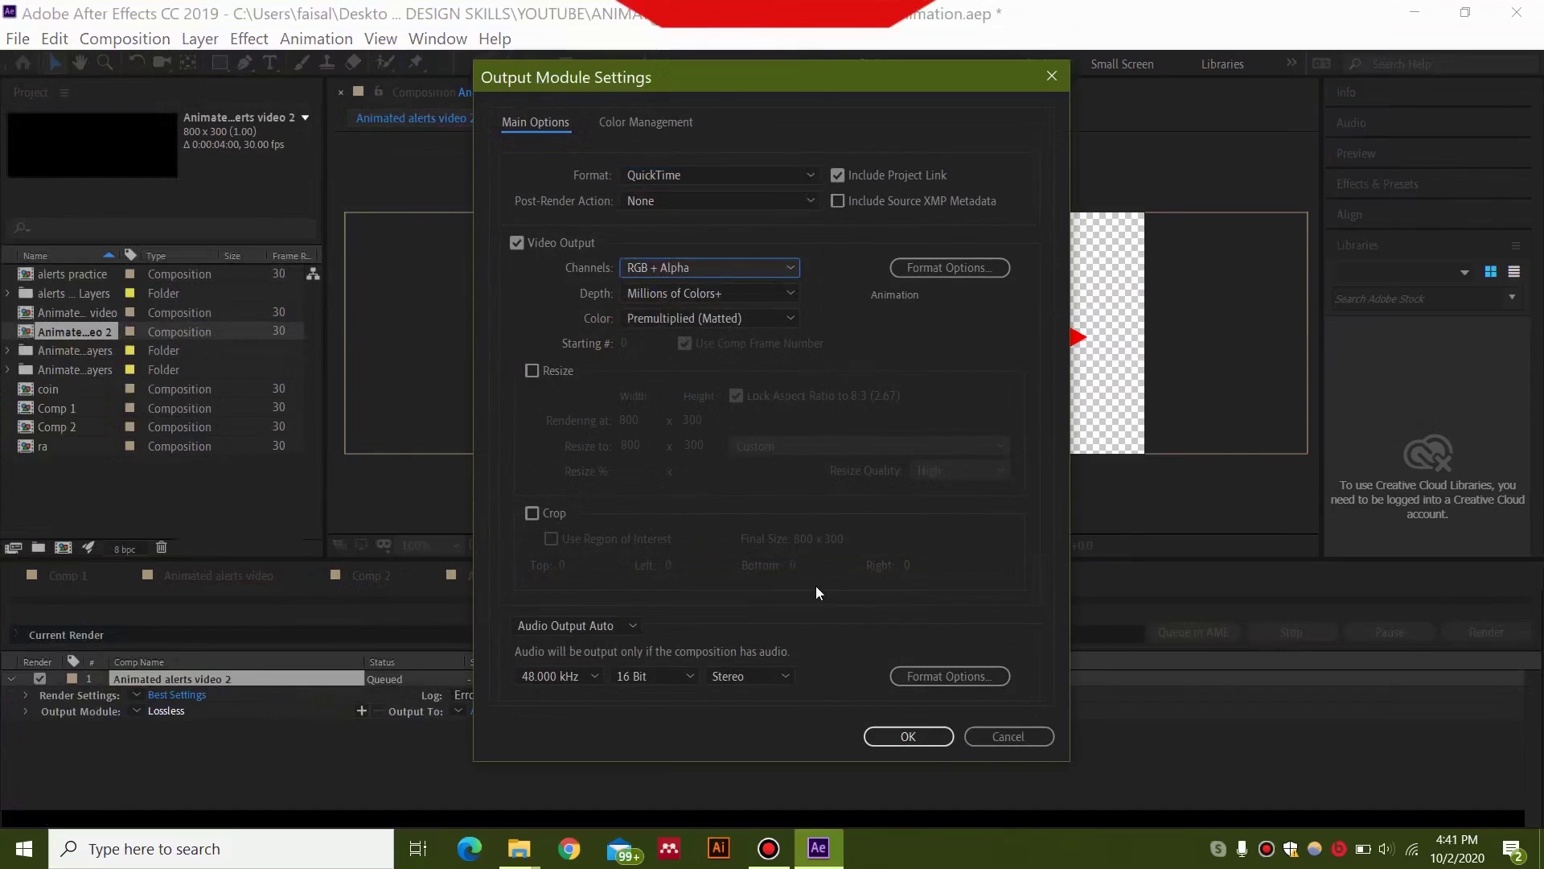
{"action": "left_click", "coordinate": [907, 736]}
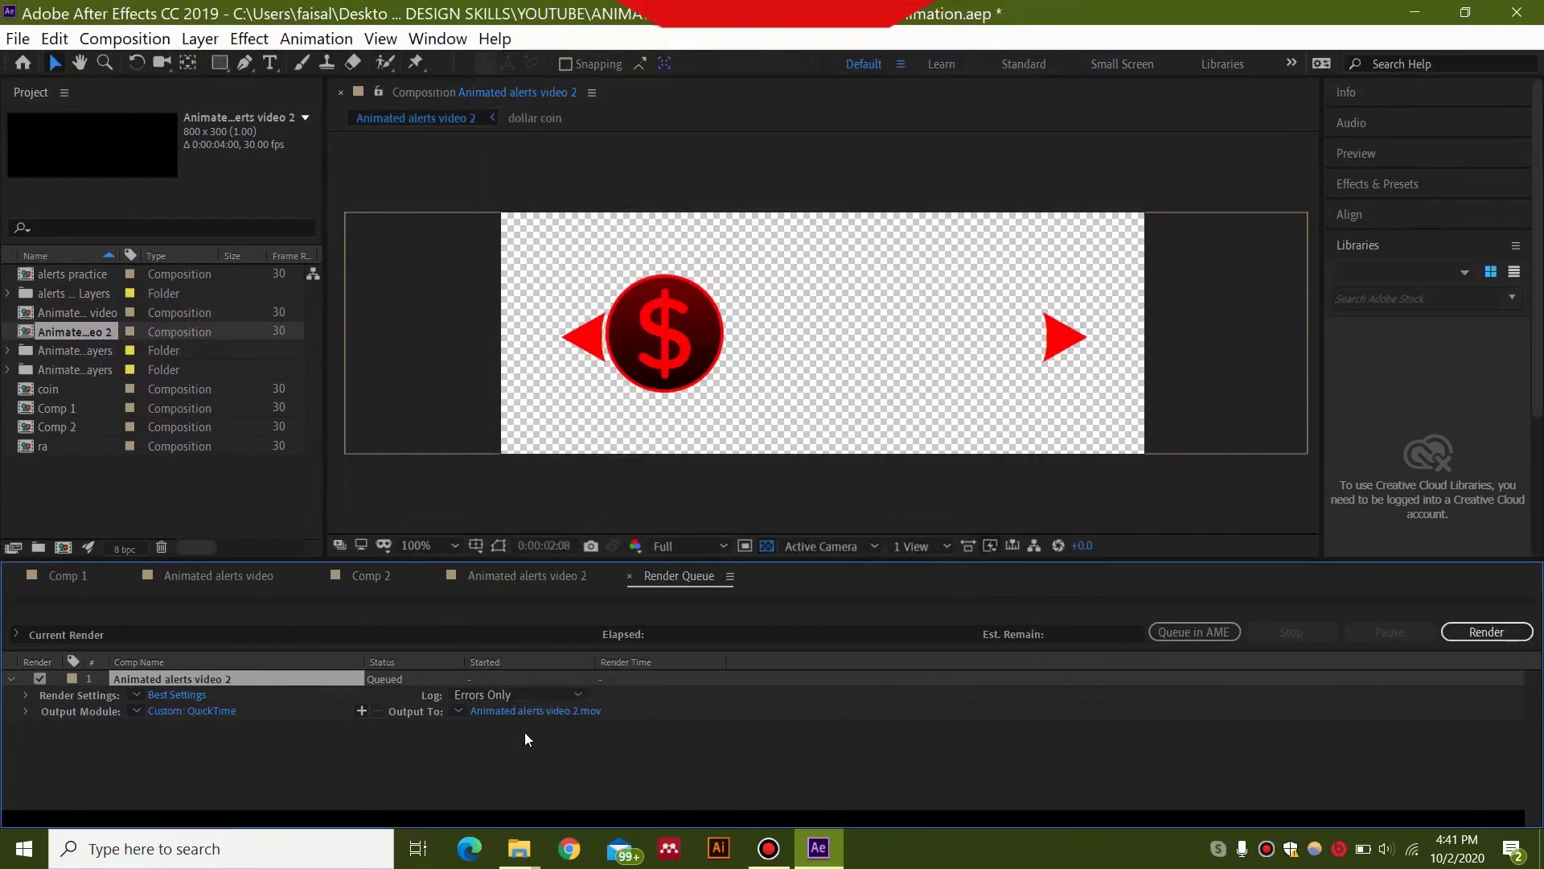
- Check the output file's save location without changing it, and preview the Animated alerts video 2 composition from the start
{"action": "left_click", "coordinate": [537, 711]}
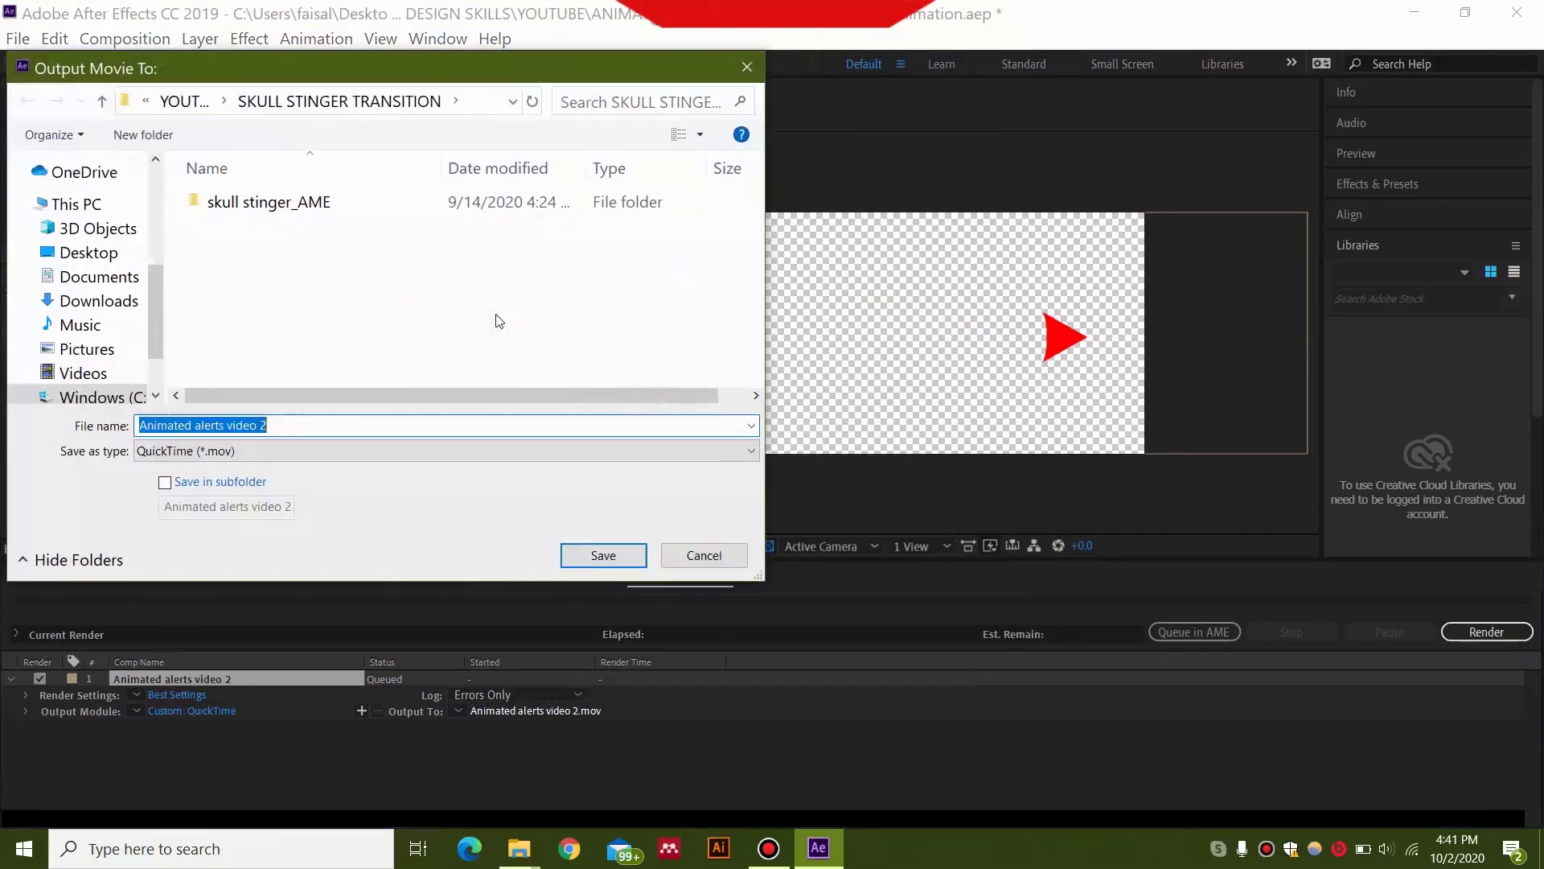
{"action": "left_click", "coordinate": [744, 66]}
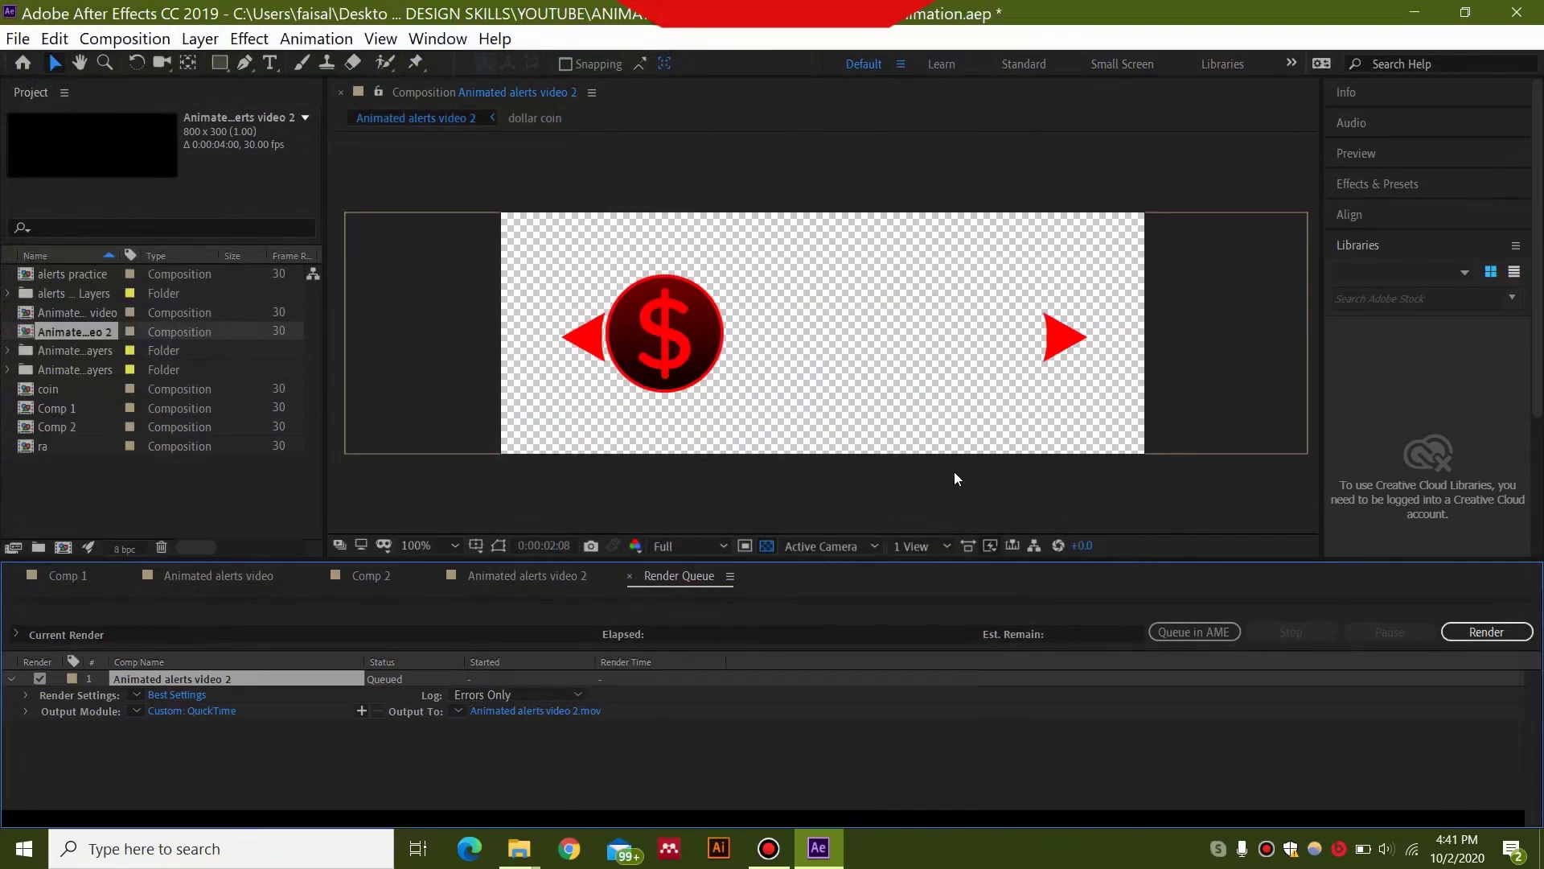
{"action": "key", "text": "space"}
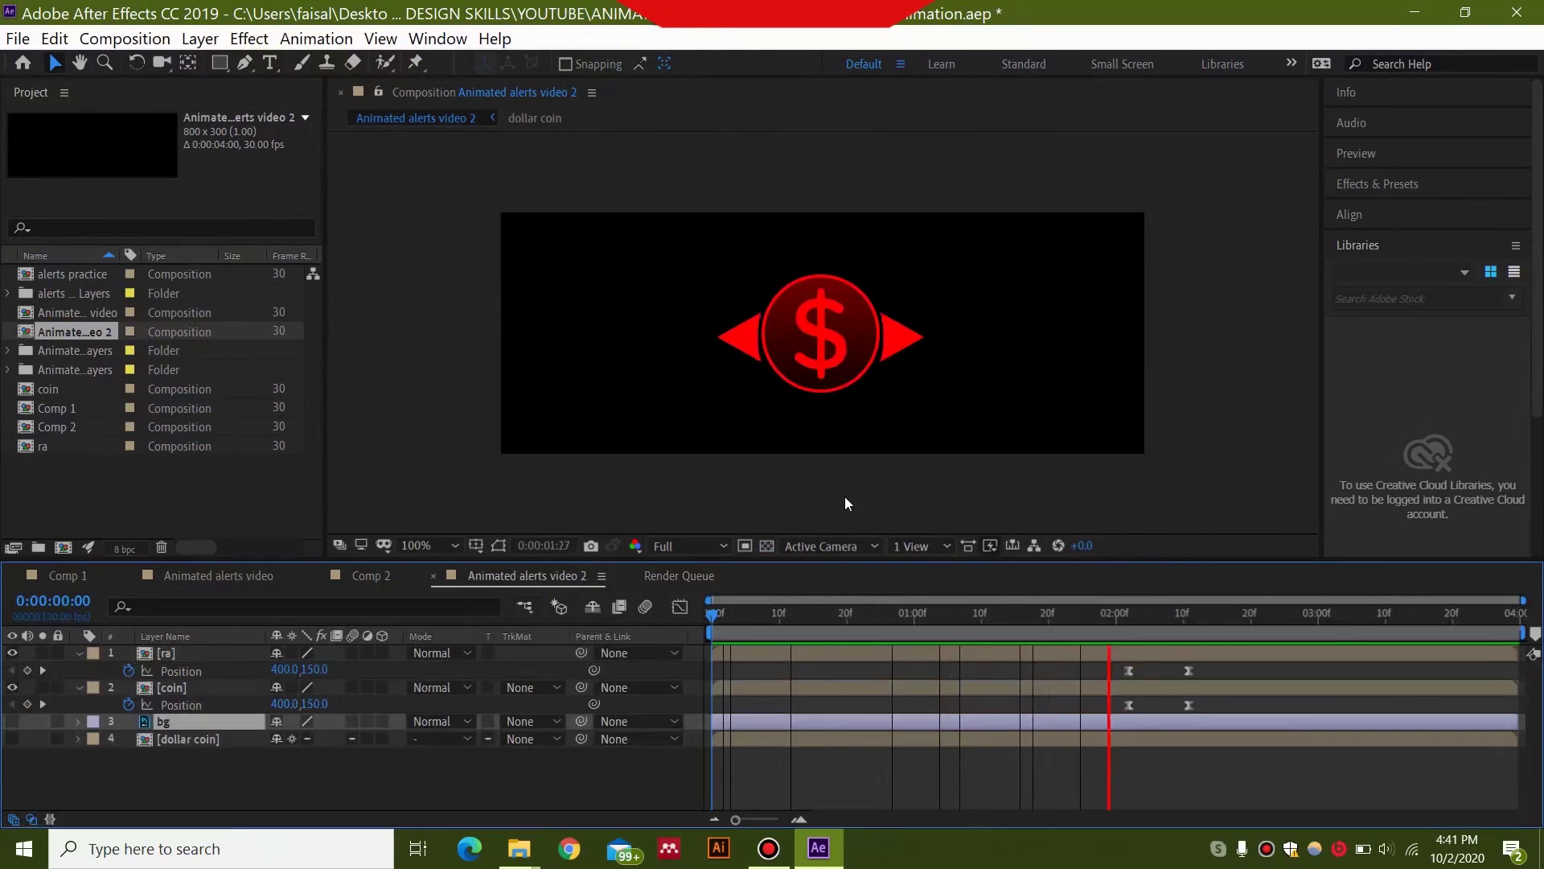